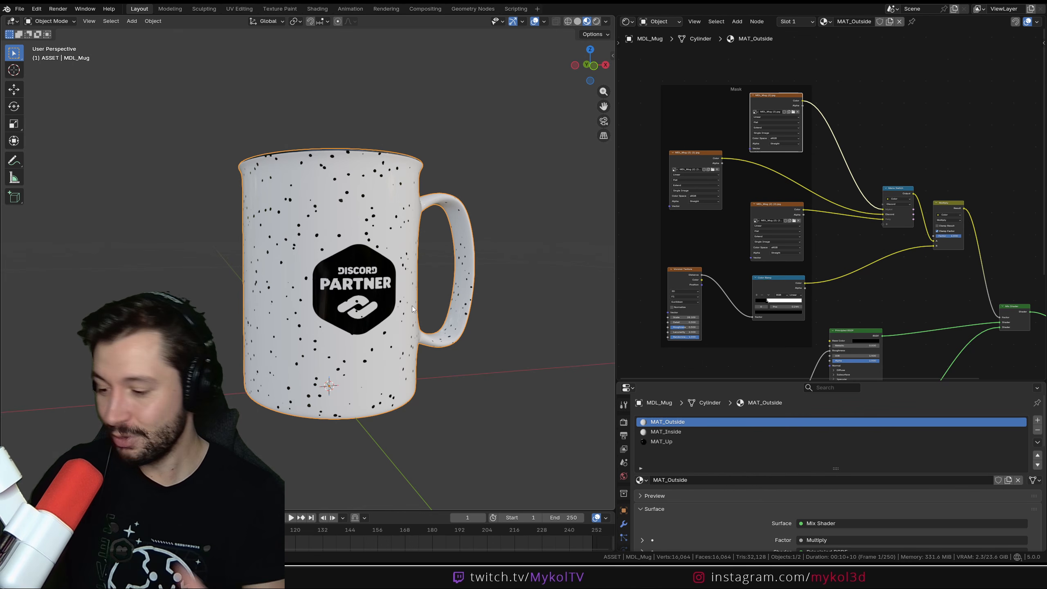
# Examine the finished mug with the Discord Partner logo and the mask node setup of its MAT_Outside material
pyautogui.scroll(-4, 343, 296)
pyautogui.moveTo(343, 296); pyautogui.dragTo(369, 338, button='middle')
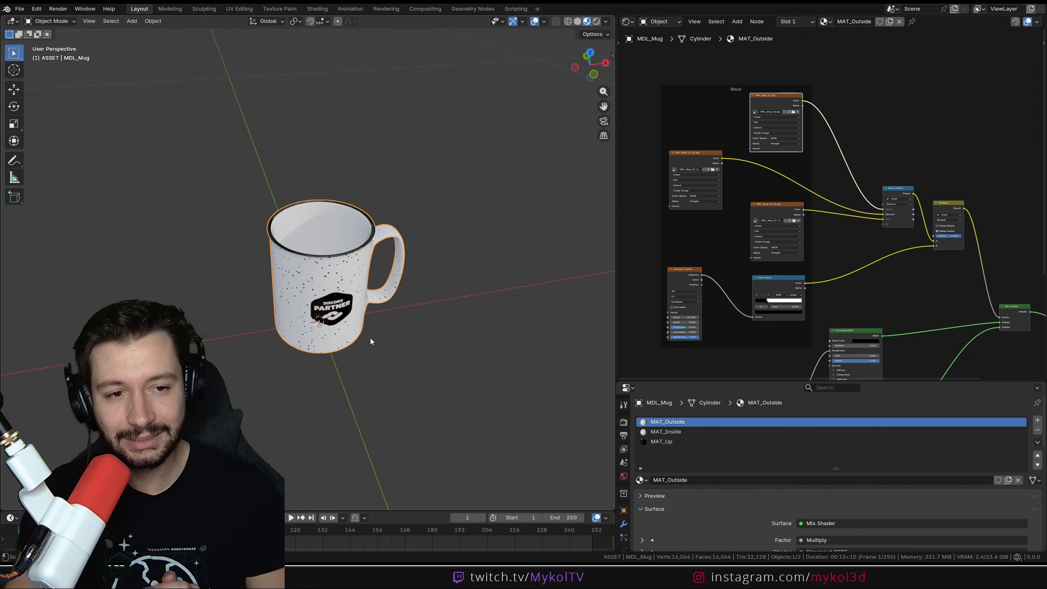
pyautogui.scroll(4, 898, 206)
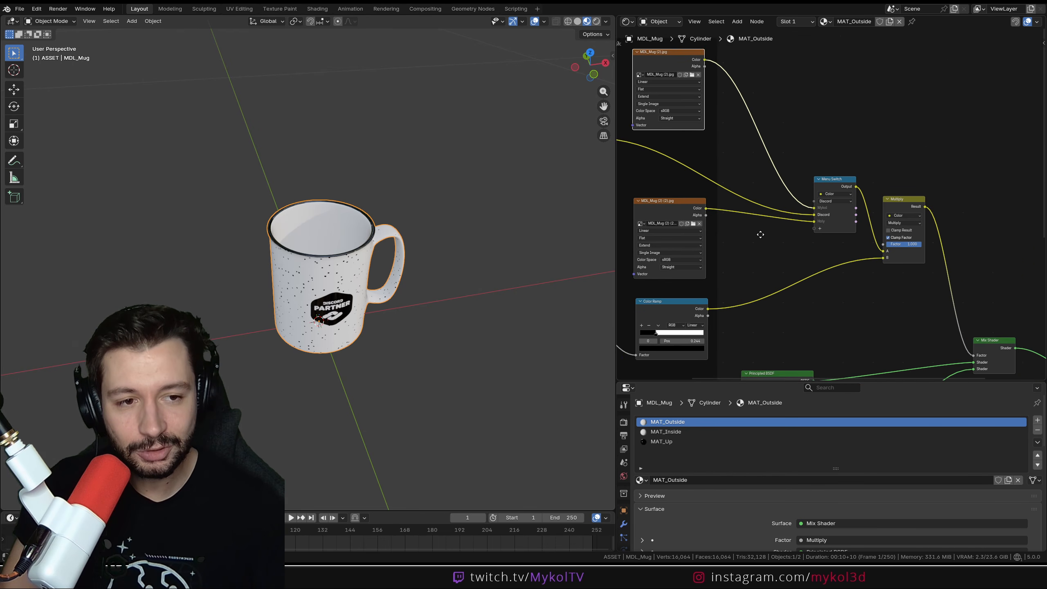
pyautogui.moveTo(761, 228); pyautogui.dragTo(915, 246, button='middle')
pyautogui.scroll(-4, 915, 245)
pyautogui.moveTo(776, 186); pyautogui.dragTo(799, 191, button='middle')
pyautogui.moveTo(376, 317); pyautogui.dragTo(356, 279, button='middle')
pyautogui.scroll(3, 357, 271)
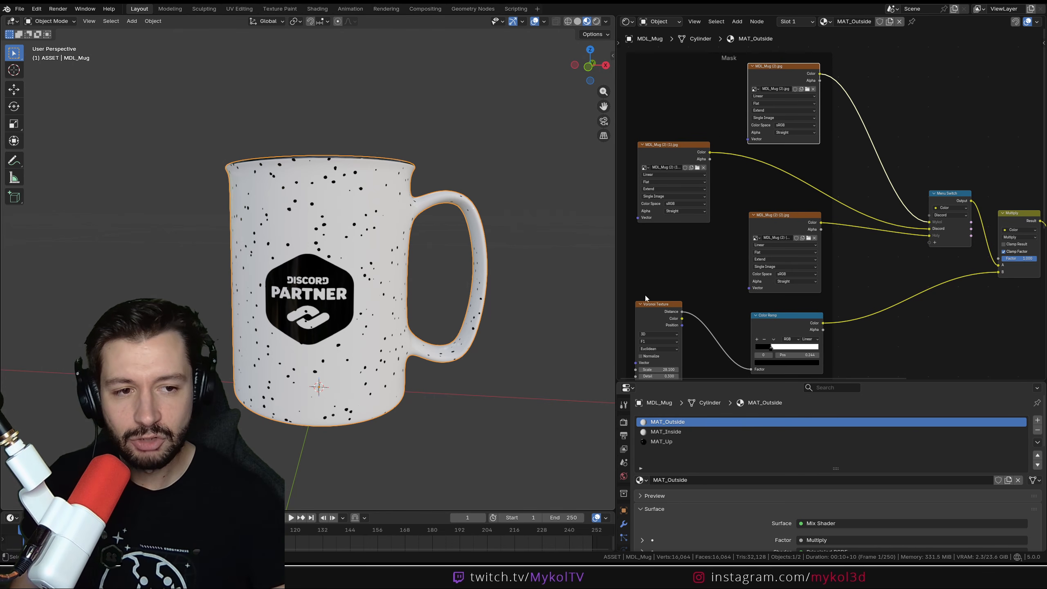
# Preview the Mykol and Holy logo options of the Menu Switch node on the mug
pyautogui.moveTo(901, 244); pyautogui.dragTo(787, 230, button='middle')
pyautogui.scroll(3, 837, 204)
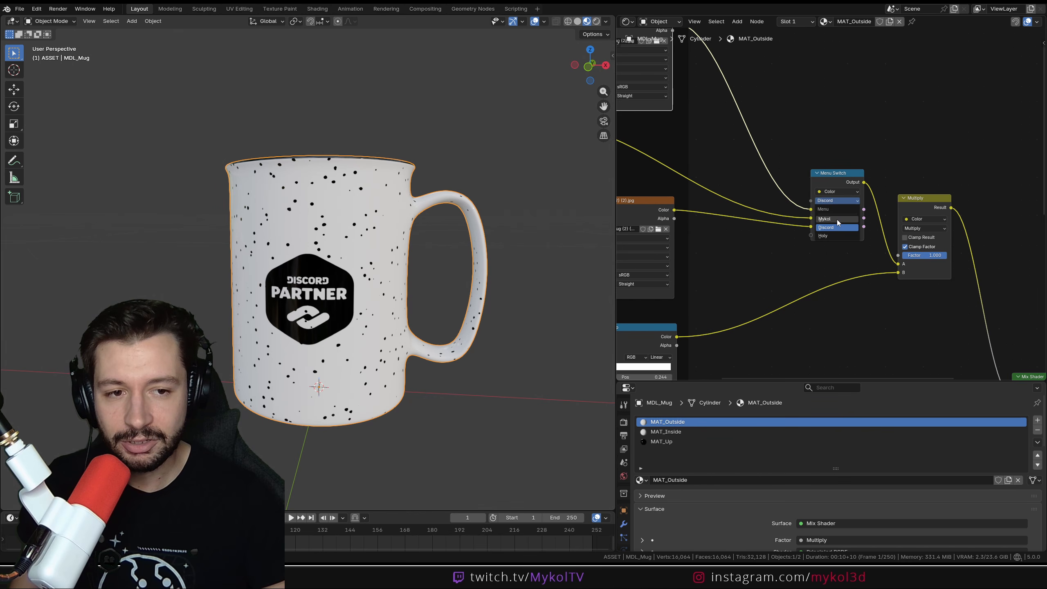
pyautogui.click(836, 219)
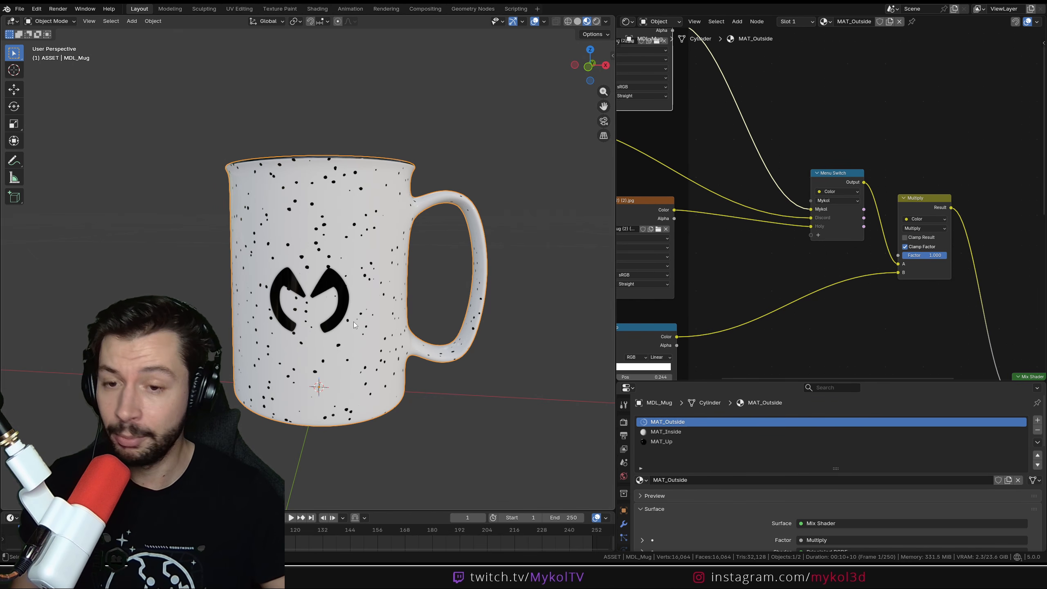
pyautogui.moveTo(353, 325); pyautogui.dragTo(328, 354, button='middle')
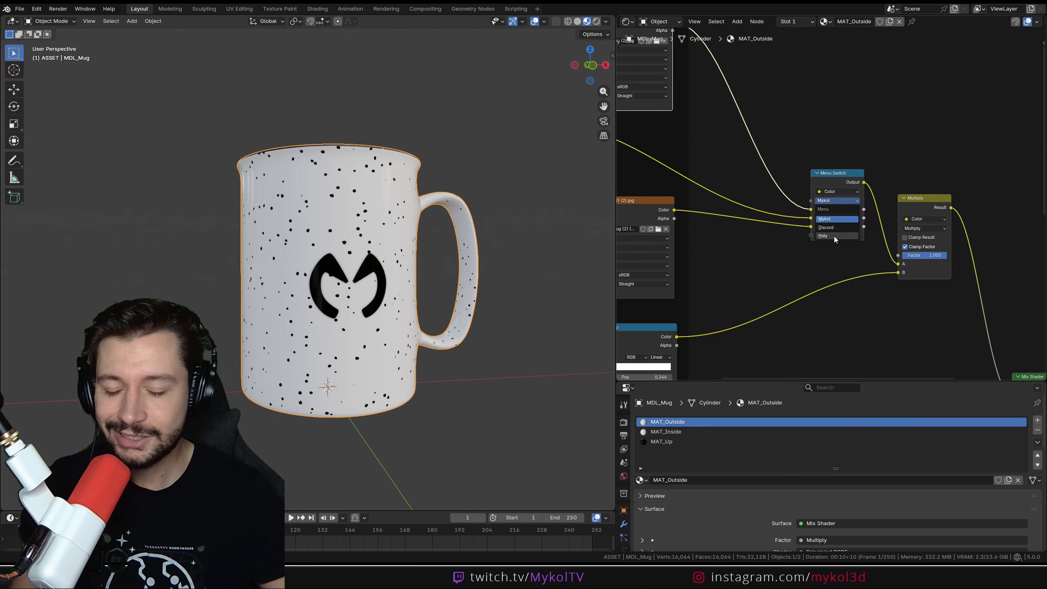
pyautogui.click(834, 236)
pyautogui.moveTo(383, 335); pyautogui.dragTo(368, 318, button='middle')
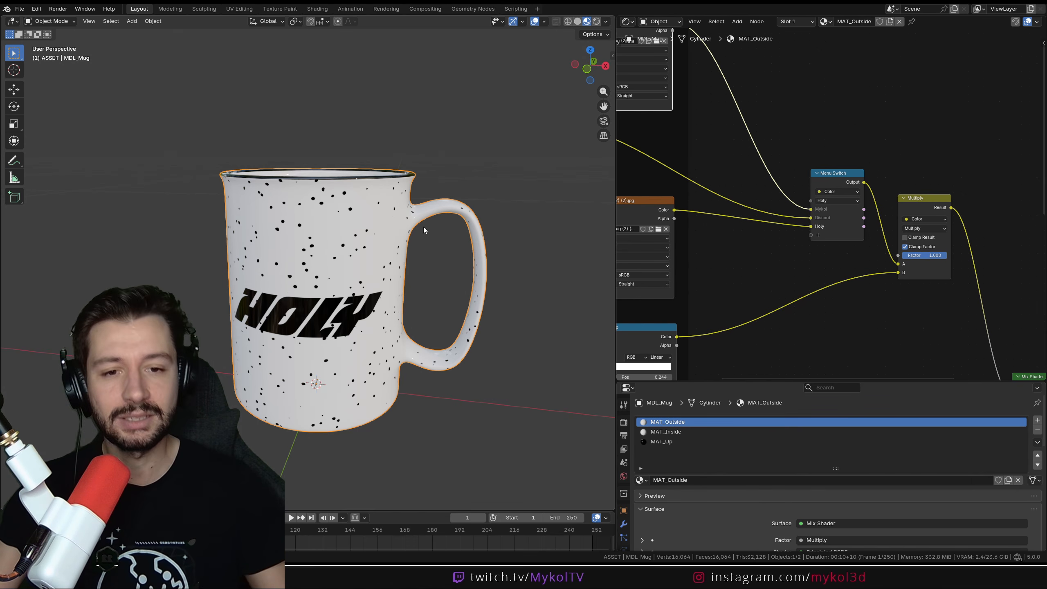
# Set the Menu Switch node in the MAT_Outside material to Mykol
pyautogui.scroll(-2, 761, 236)
pyautogui.moveTo(702, 188); pyautogui.dragTo(808, 184, button='middle')
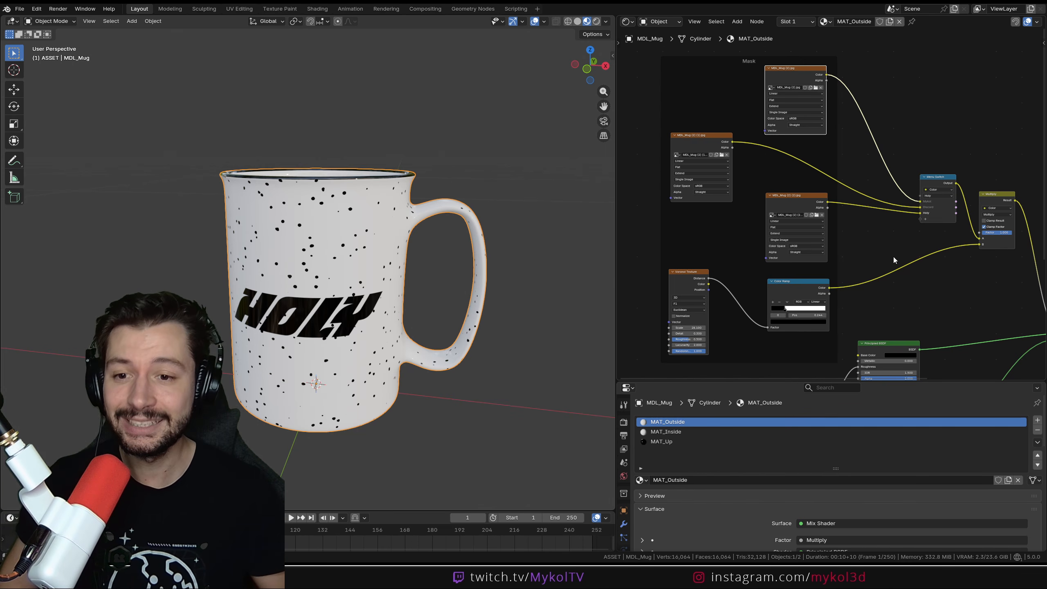
pyautogui.click(940, 196)
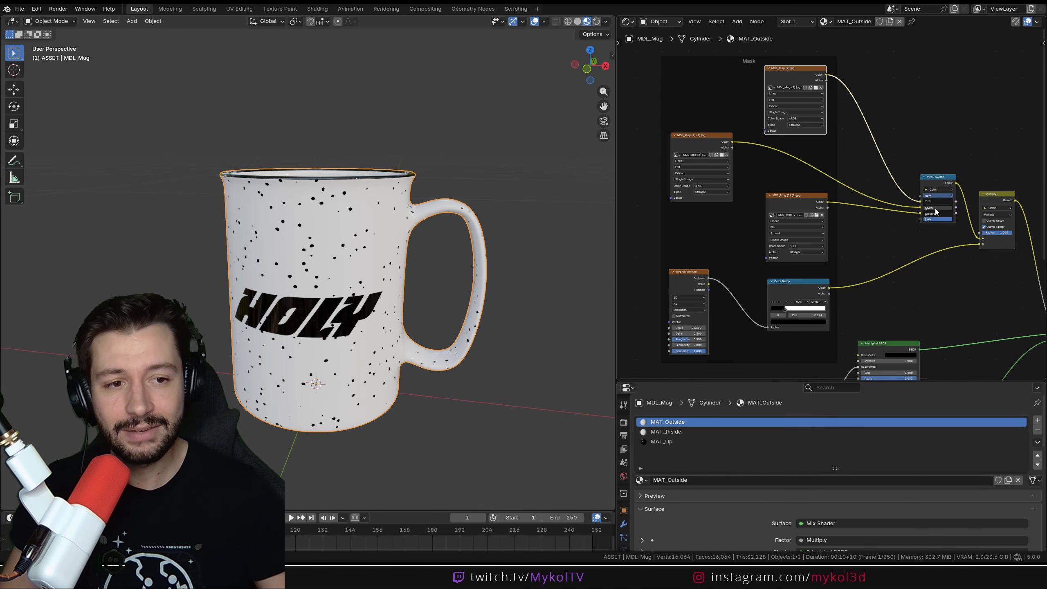
pyautogui.click(936, 212)
pyautogui.moveTo(909, 271); pyautogui.dragTo(862, 216, button='middle')
pyautogui.scroll(-2, 852, 211)
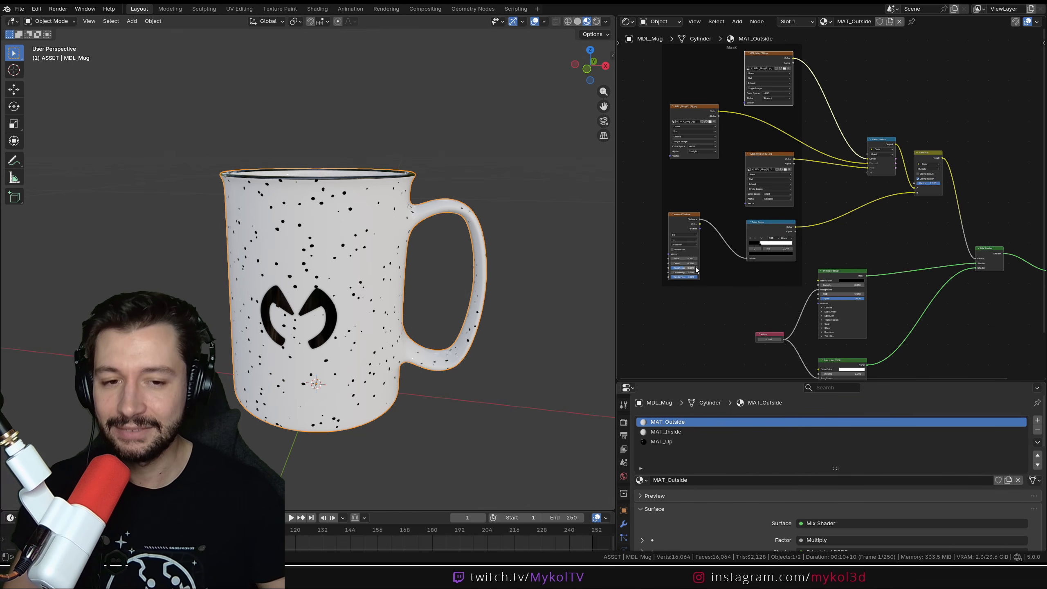
# Switch to the other Blender window with the mug without a logo and enlarge its shader editor area
pyautogui.moveTo(632, 577)
pyautogui.click(598, 524)
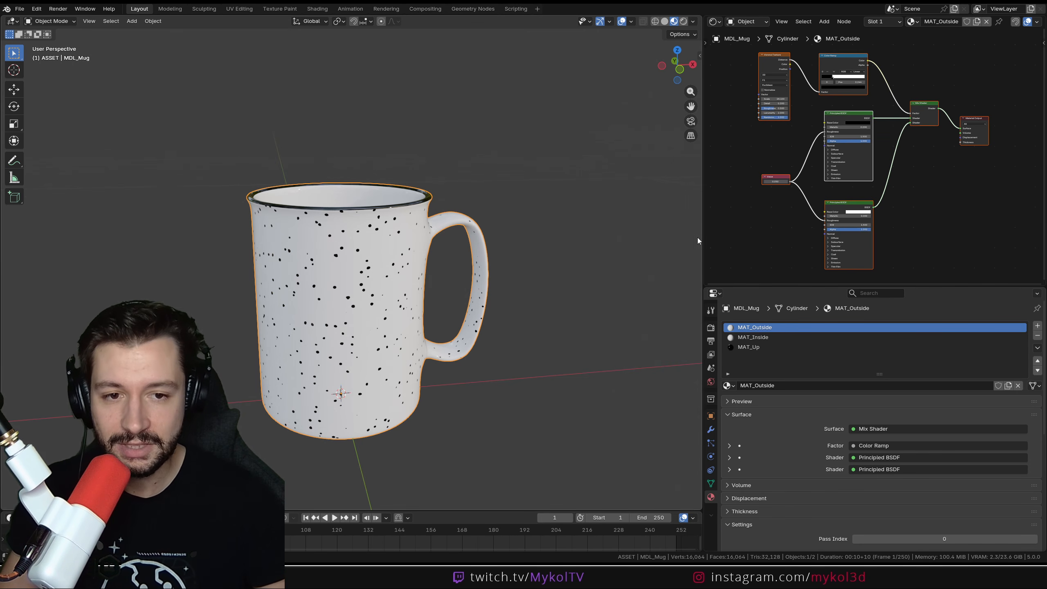
pyautogui.moveTo(702, 238); pyautogui.dragTo(552, 239)
pyautogui.moveTo(737, 285); pyautogui.dragTo(738, 352)
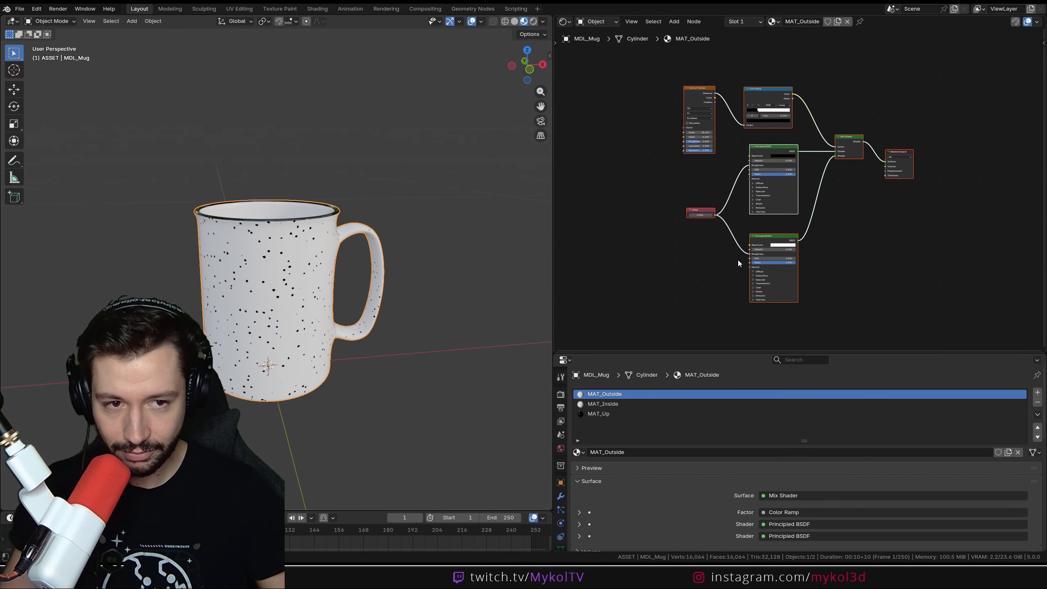
pyautogui.scroll(-3, 797, 190)
pyautogui.moveTo(848, 140); pyautogui.dragTo(792, 205, button='middle')
pyautogui.scroll(3, 791, 210)
# Enable Screencast Keys for the 3D viewport, then hide its settings and return to Object Mode
pyautogui.press('Tab')
pyautogui.moveTo(396, 291); pyautogui.dragTo(397, 297, button='middle')
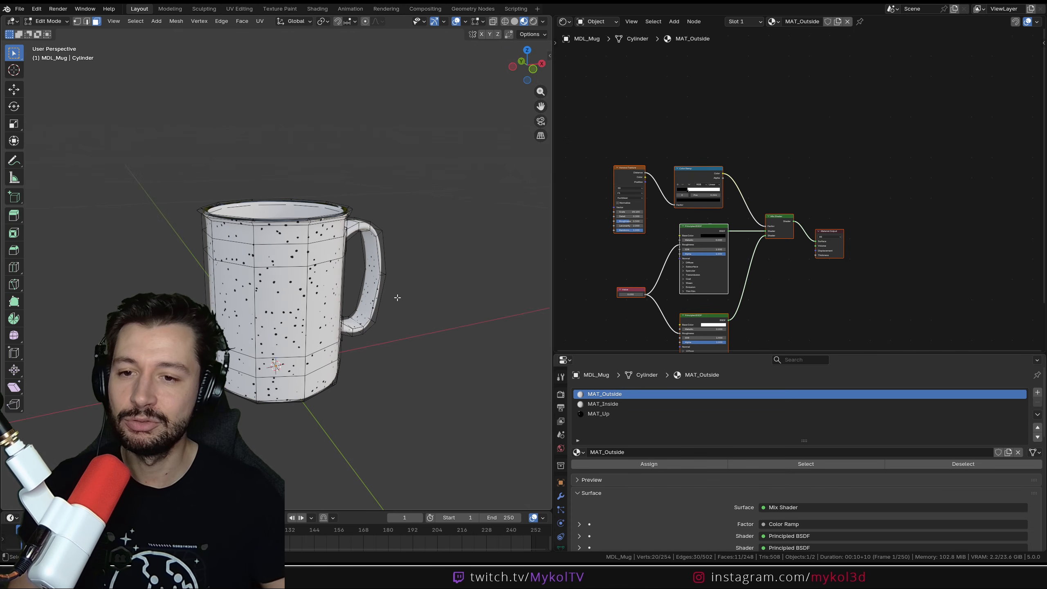
pyautogui.click(550, 57)
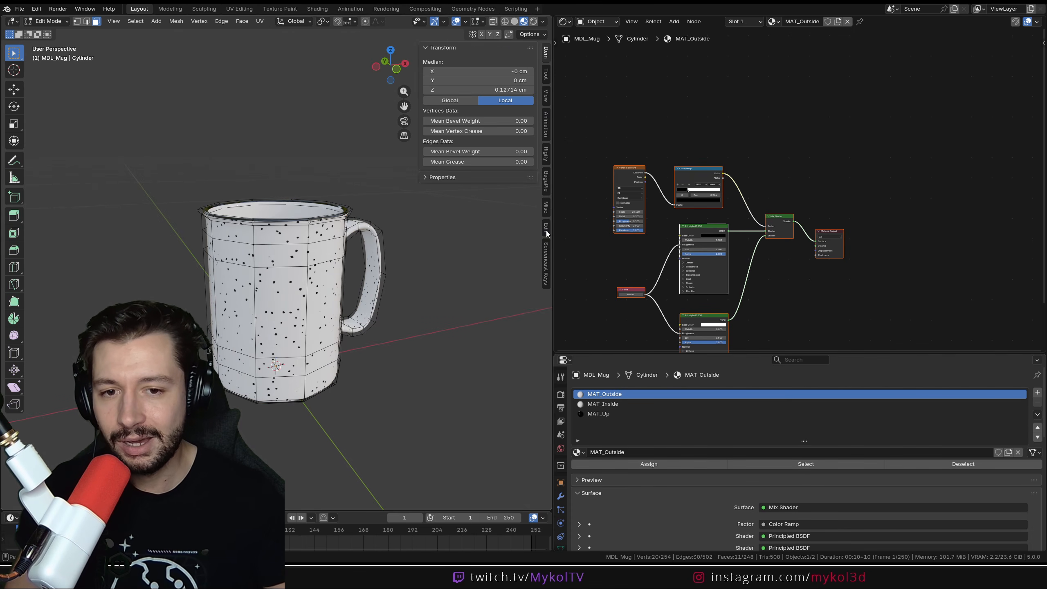
pyautogui.click(547, 252)
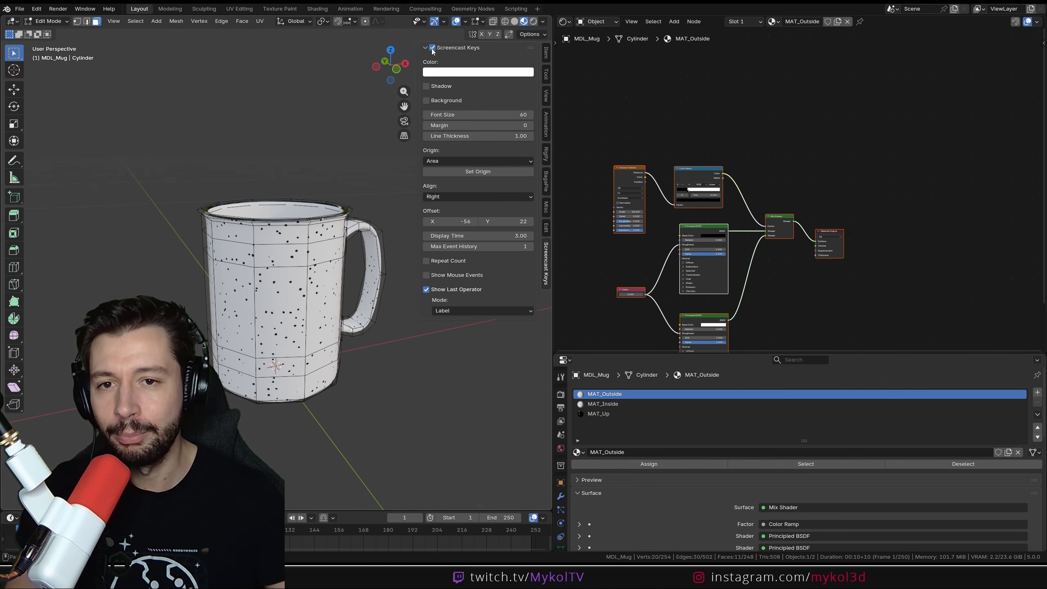
pyautogui.press('Tab')
pyautogui.press('n')
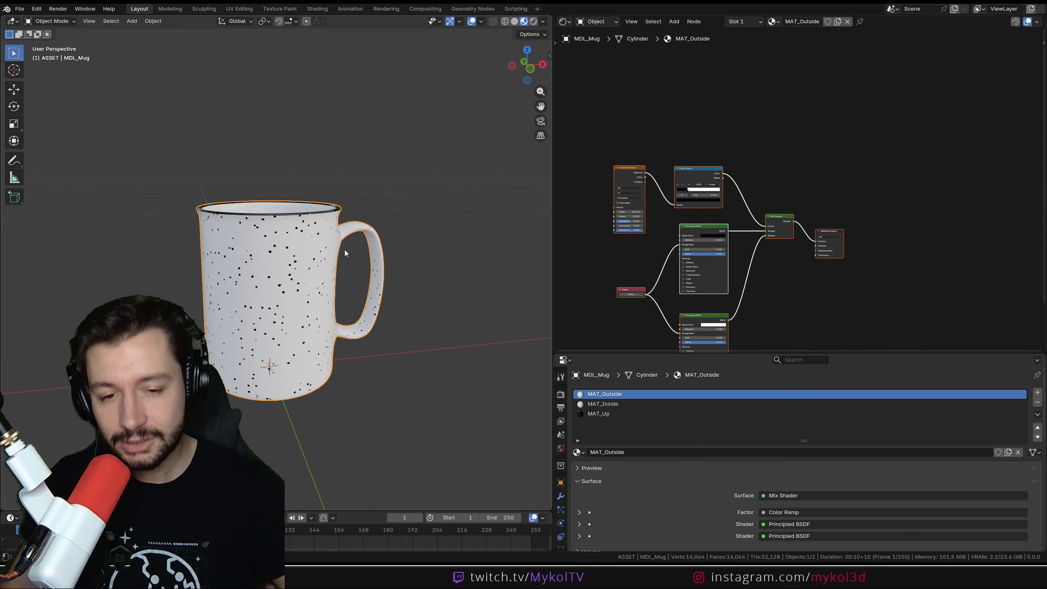
# Widen the 3D viewport and change the shader editor area to a UV Editor
pyautogui.moveTo(554, 249); pyautogui.dragTo(616, 247)
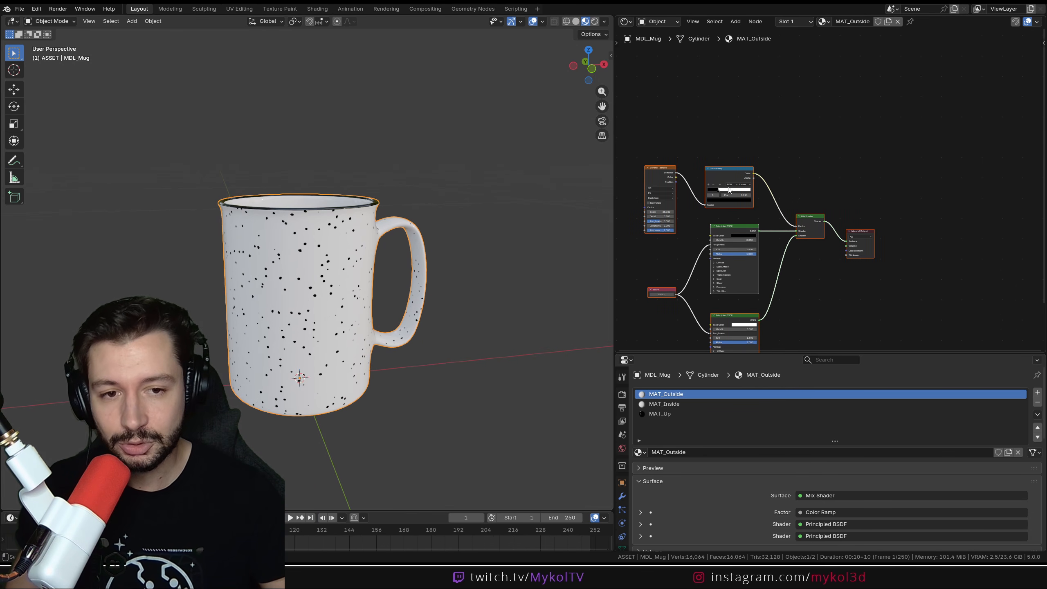
pyautogui.press('Home')
pyautogui.moveTo(720, 79); pyautogui.dragTo(694, 128, button='middle')
pyautogui.click(624, 22)
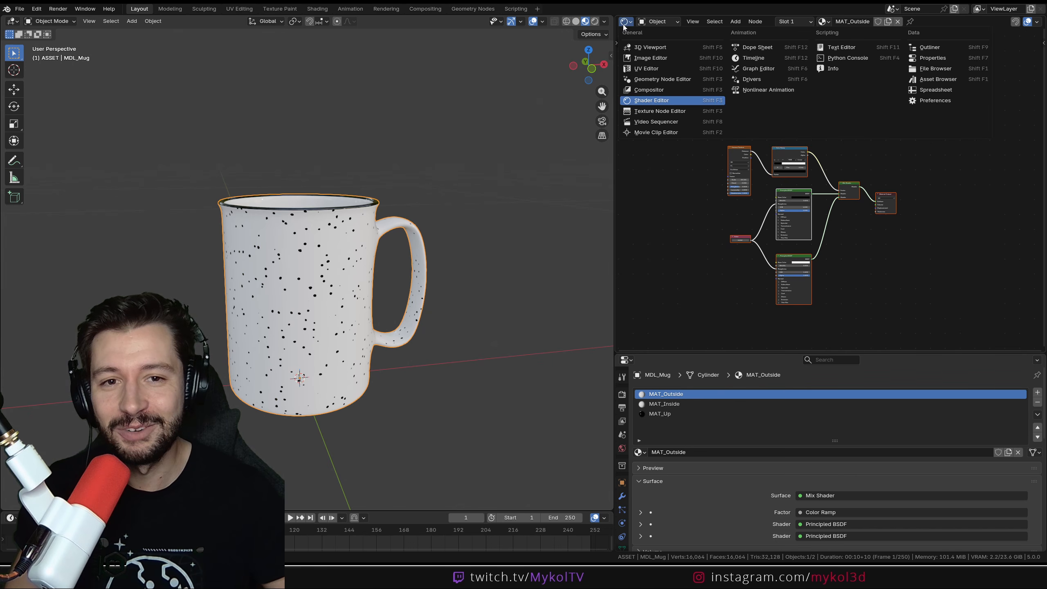
pyautogui.click(646, 68)
# In Edit Mode with edge selection, mark the edge loop just below the mug's rim as a seam
pyautogui.scroll(4, 396, 293)
pyautogui.press('Tab')
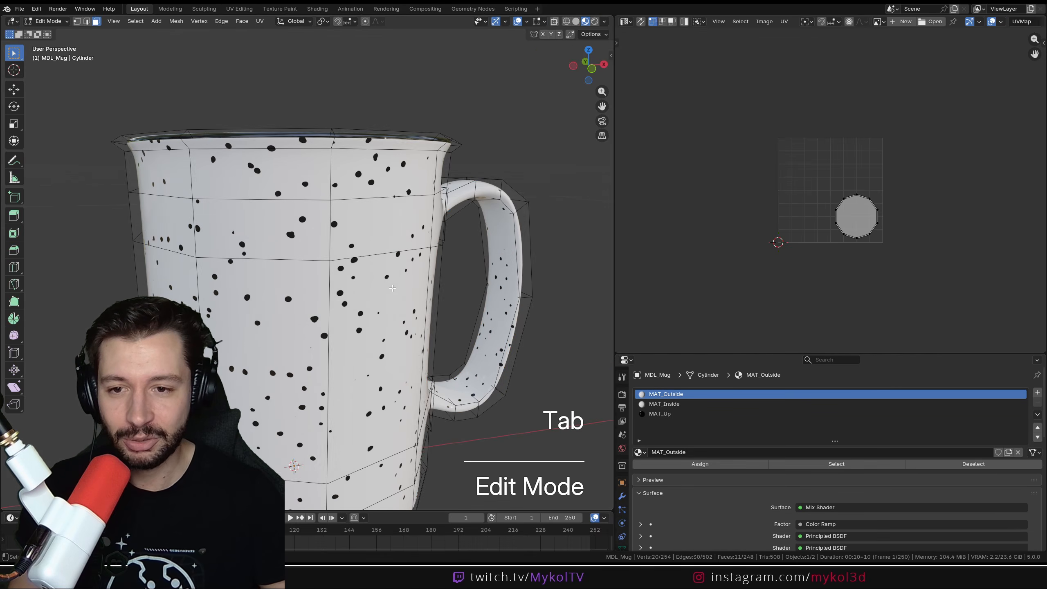
pyautogui.scroll(-4, 371, 299)
pyautogui.moveTo(371, 301); pyautogui.dragTo(330, 283, button='middle')
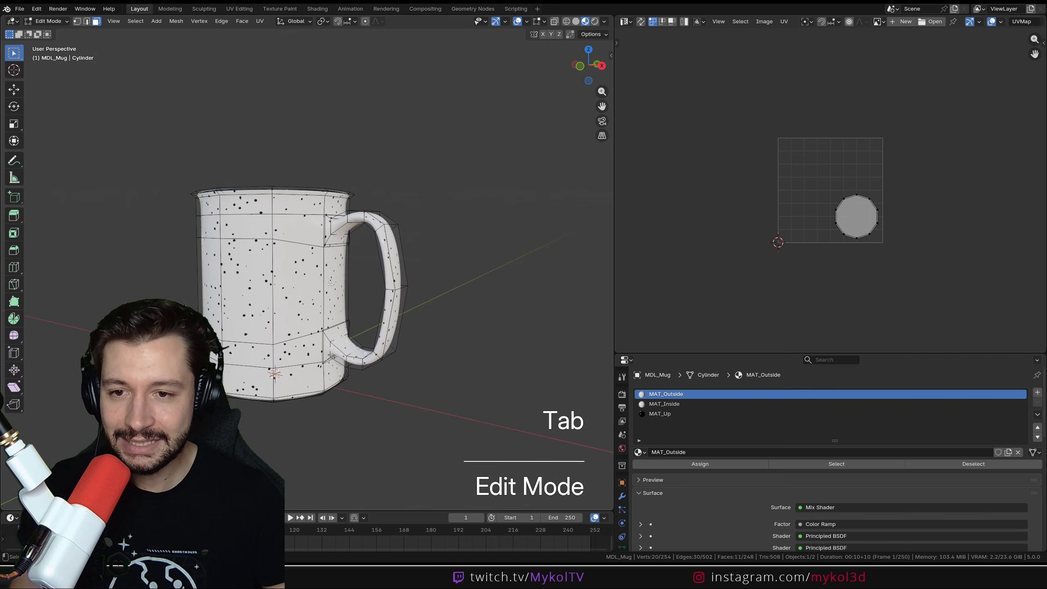
pyautogui.moveTo(319, 225); pyautogui.dragTo(154, 368, button='middle')
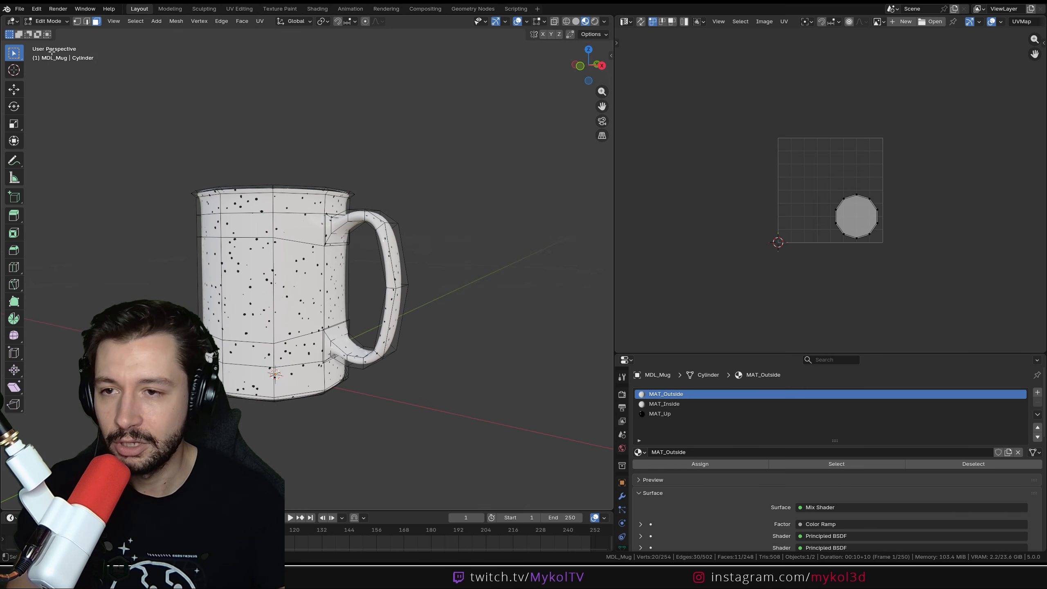
pyautogui.click(89, 21)
pyautogui.scroll(3, 359, 203)
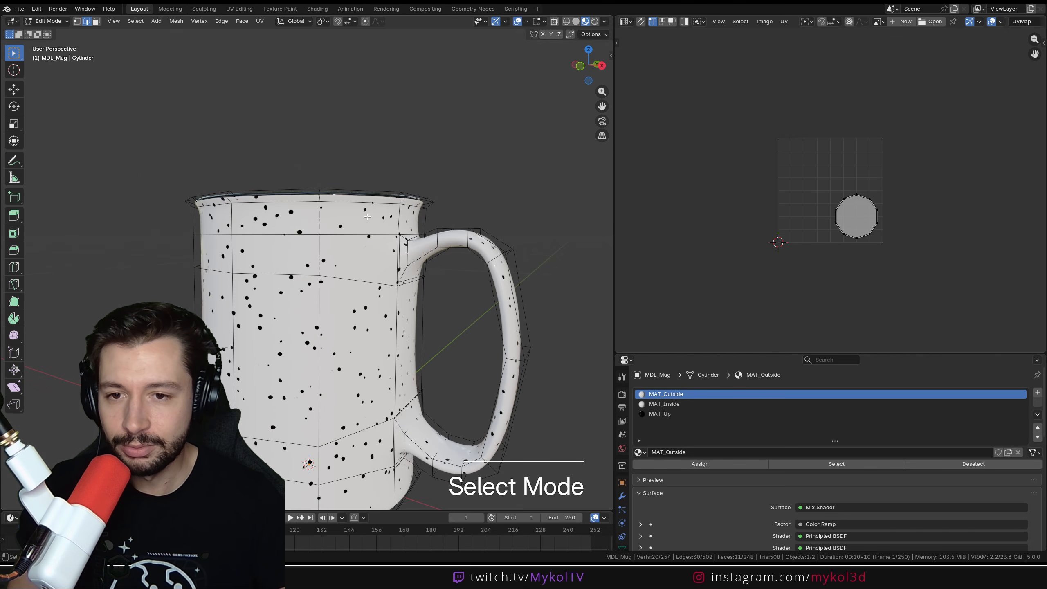
pyautogui.keyDown('alt'); pyautogui.click(345, 204); pyautogui.keyUp('alt')
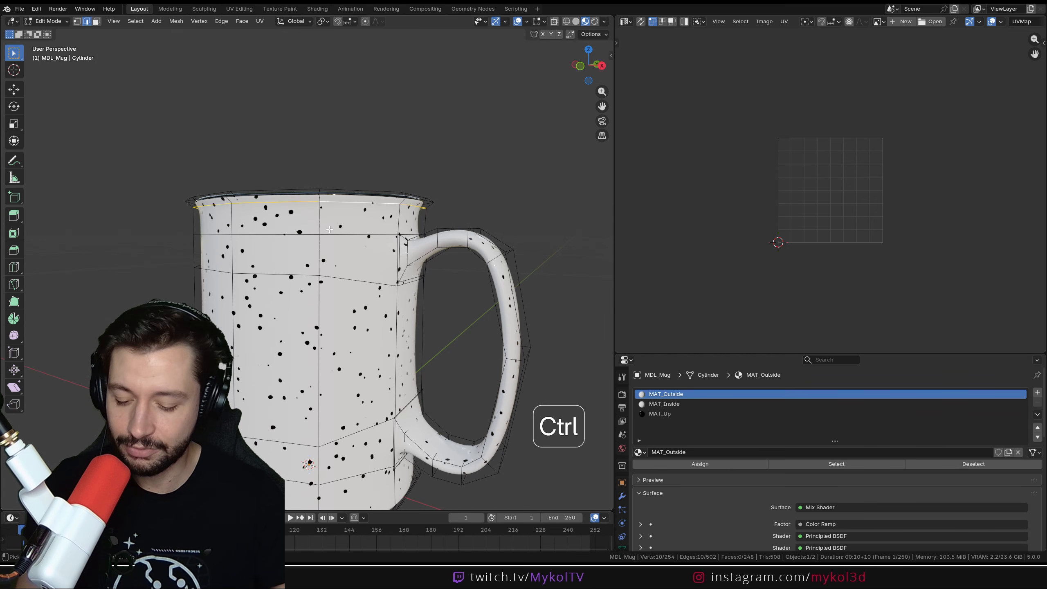
pyautogui.hotkey('ctrl', 'e')
pyautogui.click(306, 381)
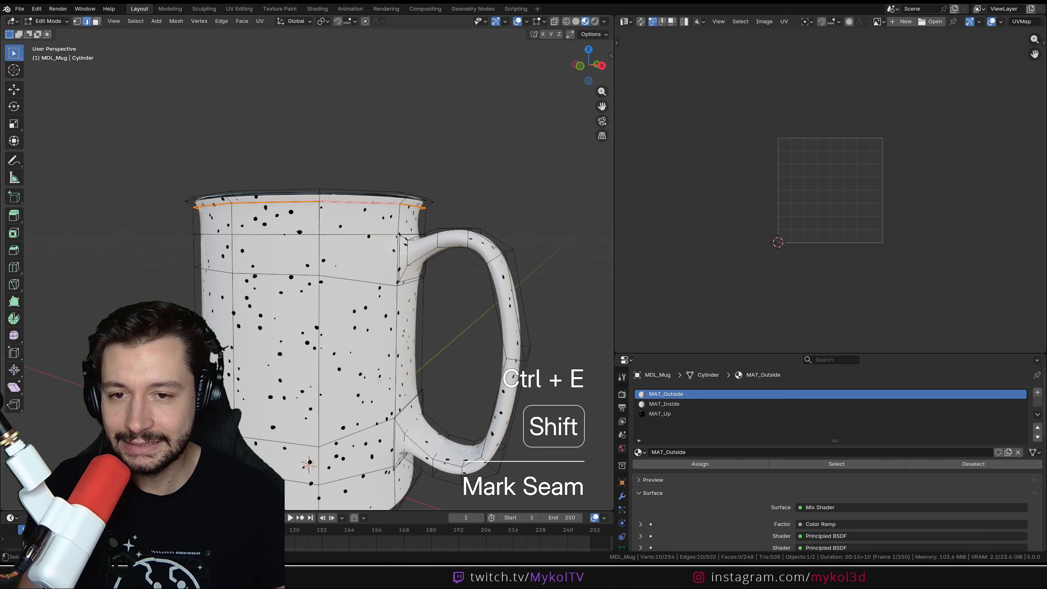
# Mark the edge loop around the bottom of the mug's outer wall as a seam
pyautogui.keyDown('shift'); pyautogui.moveTo(342, 495); pyautogui.dragTo(361, 334, button='middle'); pyautogui.keyUp('shift')
pyautogui.keyDown('alt'); pyautogui.click(362, 370); pyautogui.keyUp('alt')
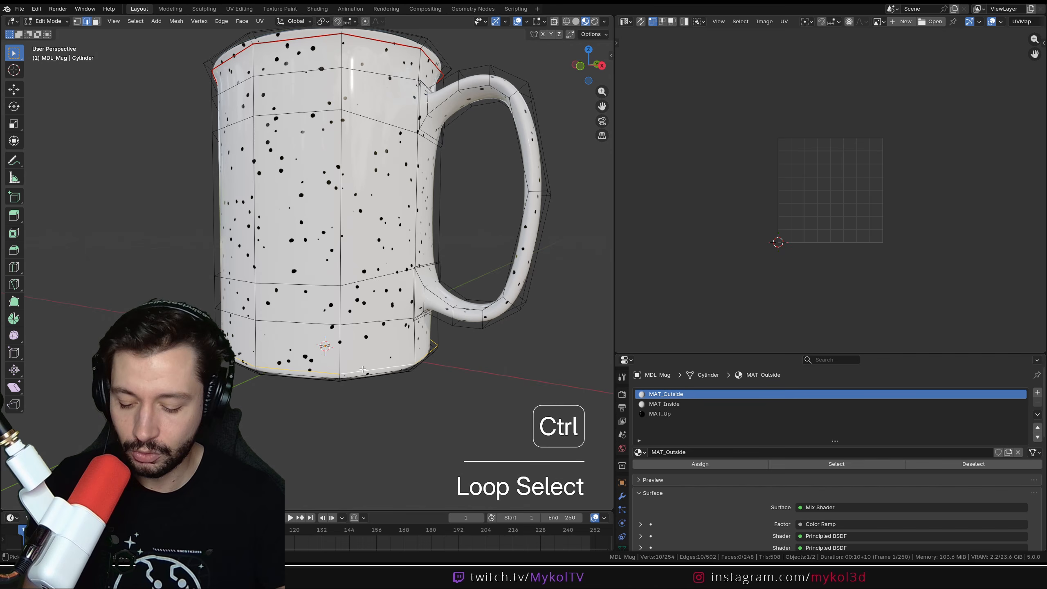
pyautogui.hotkey('ctrl', 'e')
pyautogui.click(359, 369)
# Mark the vertical edge path between the bottom and rim seams on one side of the handle as a seam
pyautogui.moveTo(363, 369); pyautogui.dragTo(390, 334, button='middle')
pyautogui.click(372, 342)
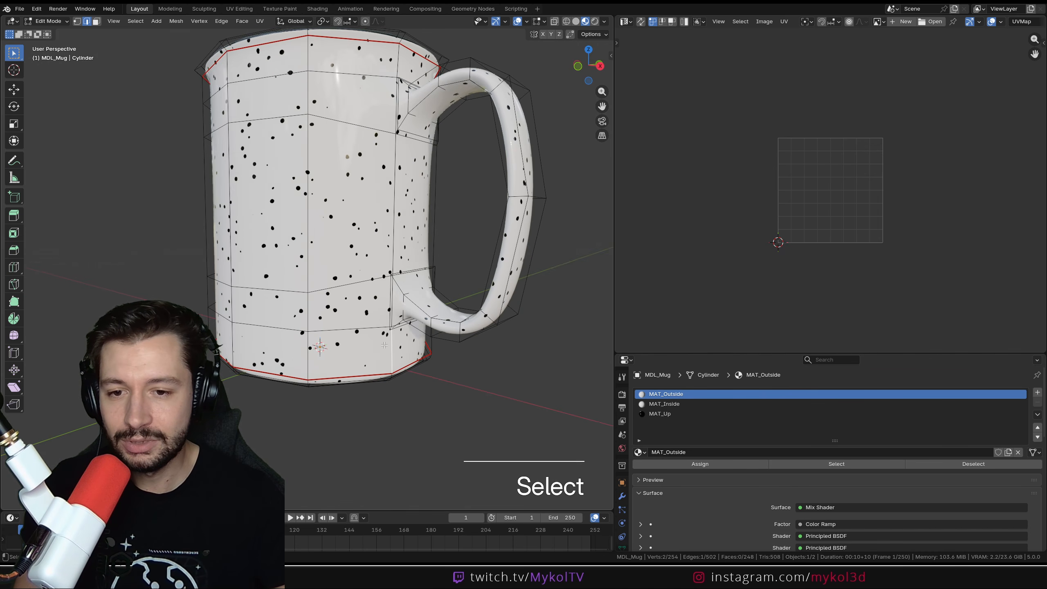
pyautogui.keyDown('ctrl'); pyautogui.keyDown('shift'); pyautogui.click(396, 66); pyautogui.keyUp('shift'); pyautogui.keyUp('ctrl')
pyautogui.hotkey('ctrl', 'e')
pyautogui.click(394, 73)
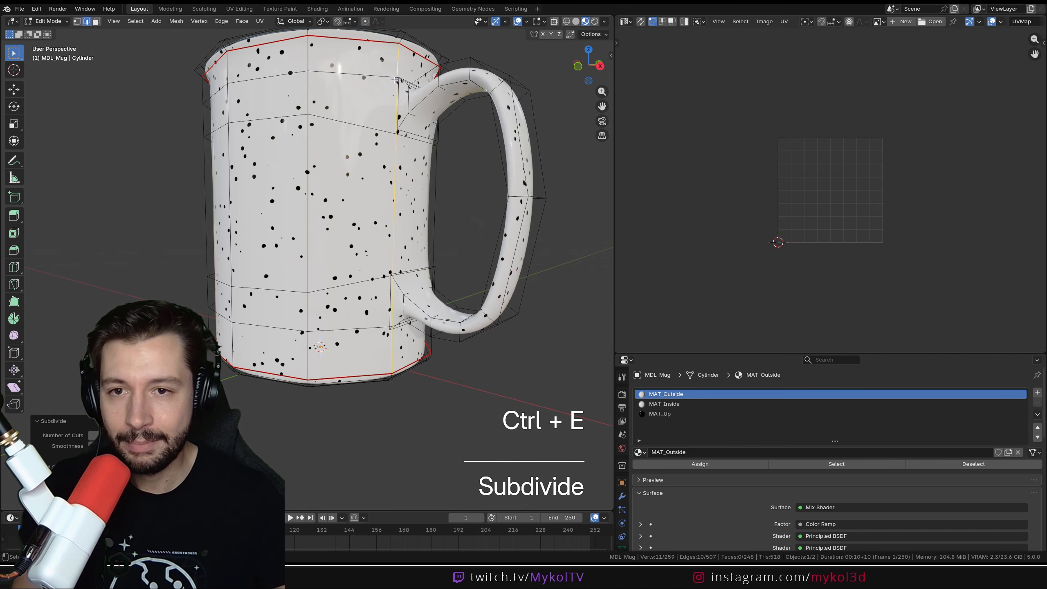
pyautogui.hotkey('ctrl', 'z')
pyautogui.hotkey('ctrl', 'e')
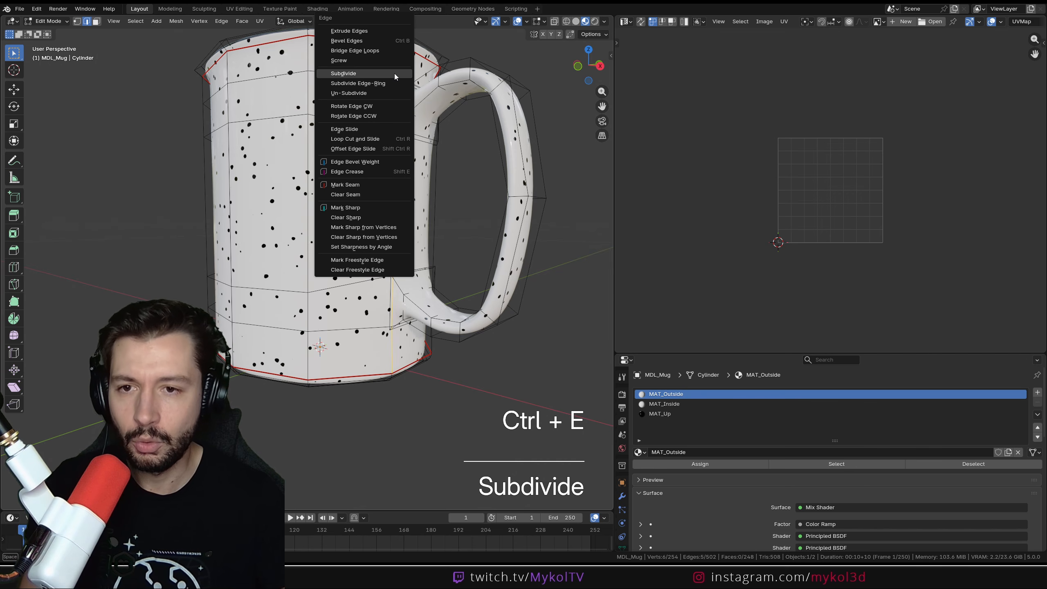
pyautogui.click(372, 187)
# Mark the matching vertical edge path on the other side of the handle as a seam
pyautogui.scroll(-2, 374, 192)
pyautogui.moveTo(375, 192); pyautogui.dragTo(293, 318, button='middle')
pyautogui.click(293, 315)
pyautogui.keyDown('ctrl'); pyautogui.keyDown('shift'); pyautogui.click(291, 145); pyautogui.keyUp('shift'); pyautogui.keyUp('ctrl')
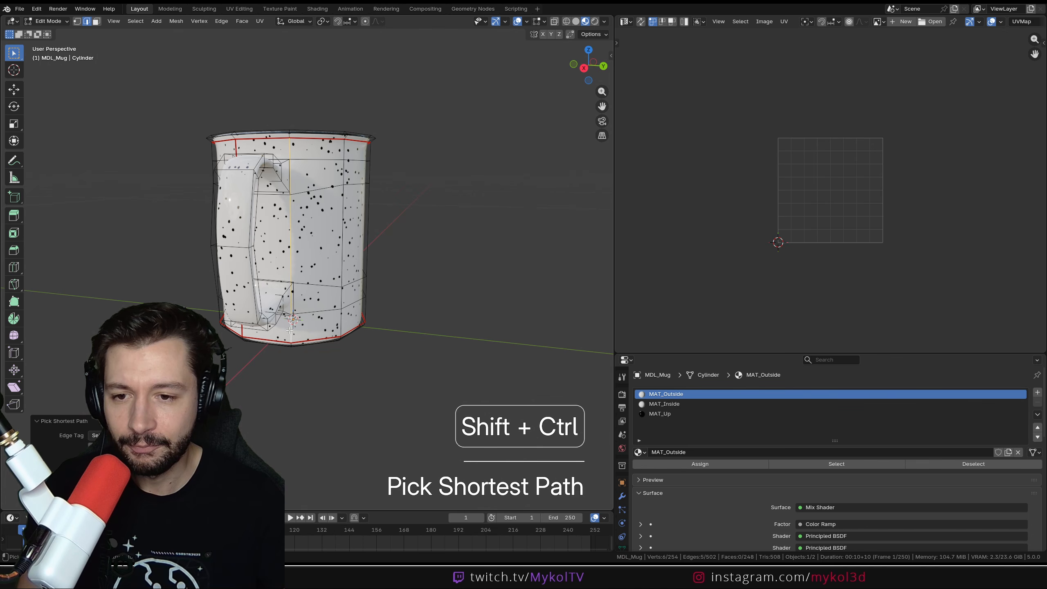
pyautogui.hotkey('ctrl', 'e')
pyautogui.click(289, 331)
# In face selection mode, try selecting the outer wall faces across the handle side, from below the rim to the bottom
pyautogui.moveTo(290, 330); pyautogui.dragTo(147, 100, button='middle')
pyautogui.click(95, 25)
pyautogui.click(225, 152)
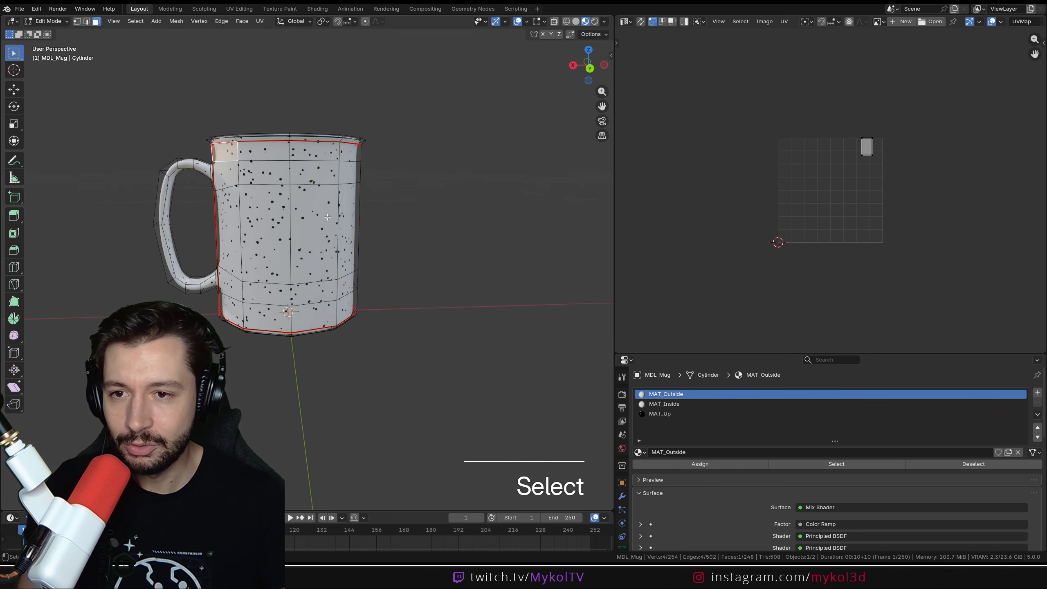
pyautogui.moveTo(225, 153); pyautogui.dragTo(51, 201, button='middle')
pyautogui.keyDown('ctrl'); pyautogui.keyDown('shift'); pyautogui.click(349, 303); pyautogui.keyUp('shift'); pyautogui.keyUp('ctrl')
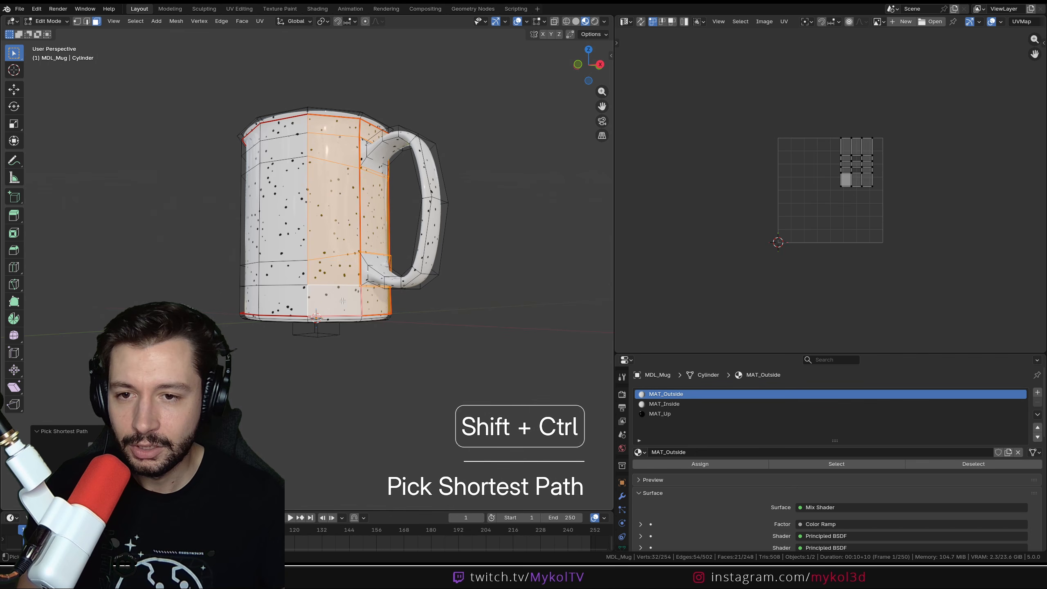
pyautogui.click(354, 304)
pyautogui.moveTo(355, 304); pyautogui.dragTo(378, 213, button='middle')
pyautogui.moveTo(353, 288); pyautogui.dragTo(312, 288, button='middle')
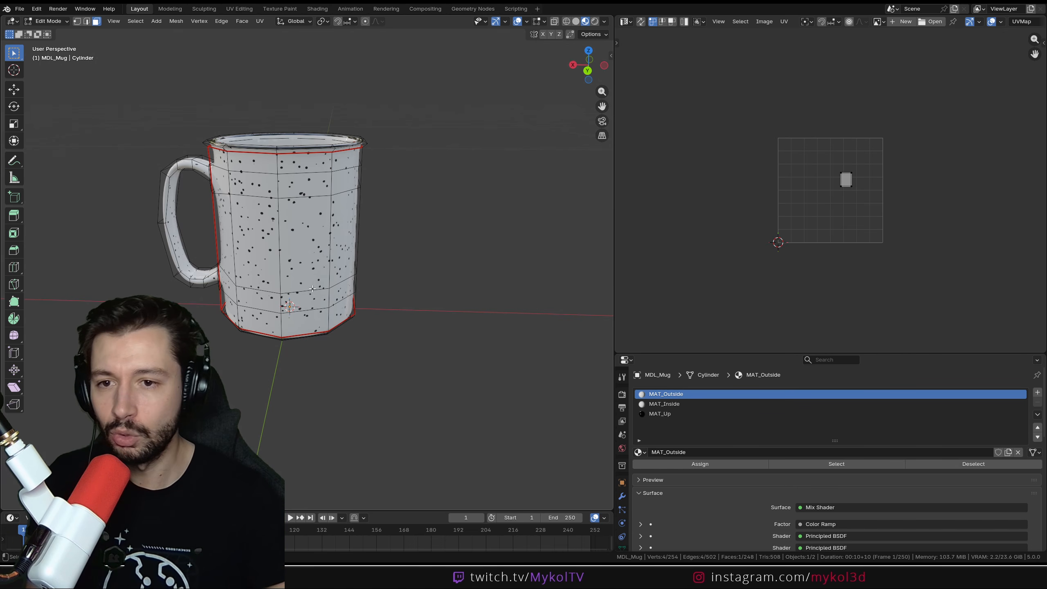
# Select the entire mug mesh in Edit Mode and unwrap it with Unwrap Angle Based
pyautogui.press('Tab')
pyautogui.moveTo(313, 288); pyautogui.dragTo(411, 237, button='middle')
pyautogui.press('Tab')
pyautogui.press('a')
pyautogui.press('u')
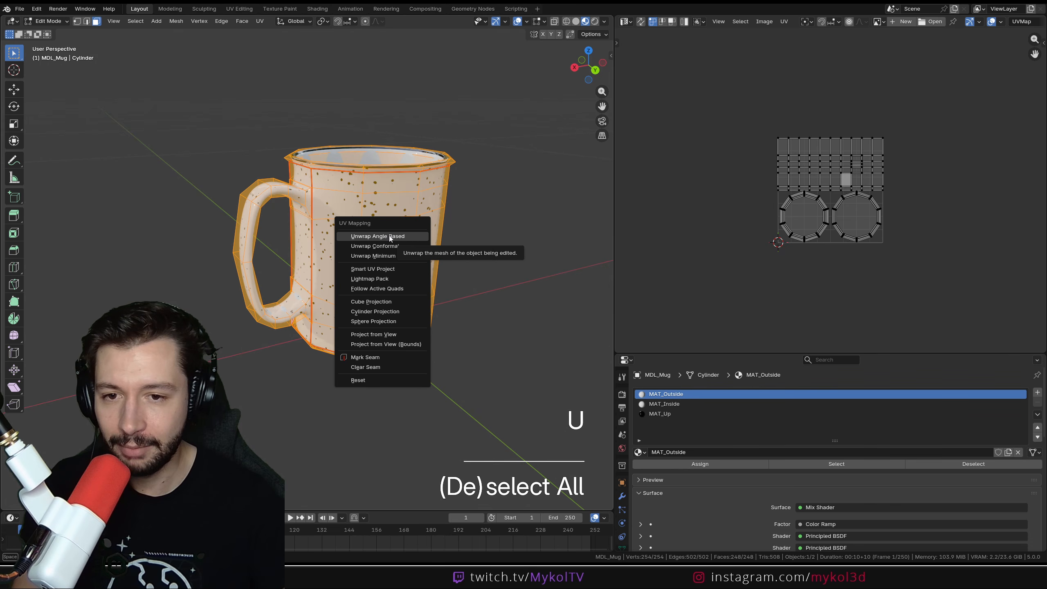
pyautogui.click(411, 237)
pyautogui.scroll(5, 805, 206)
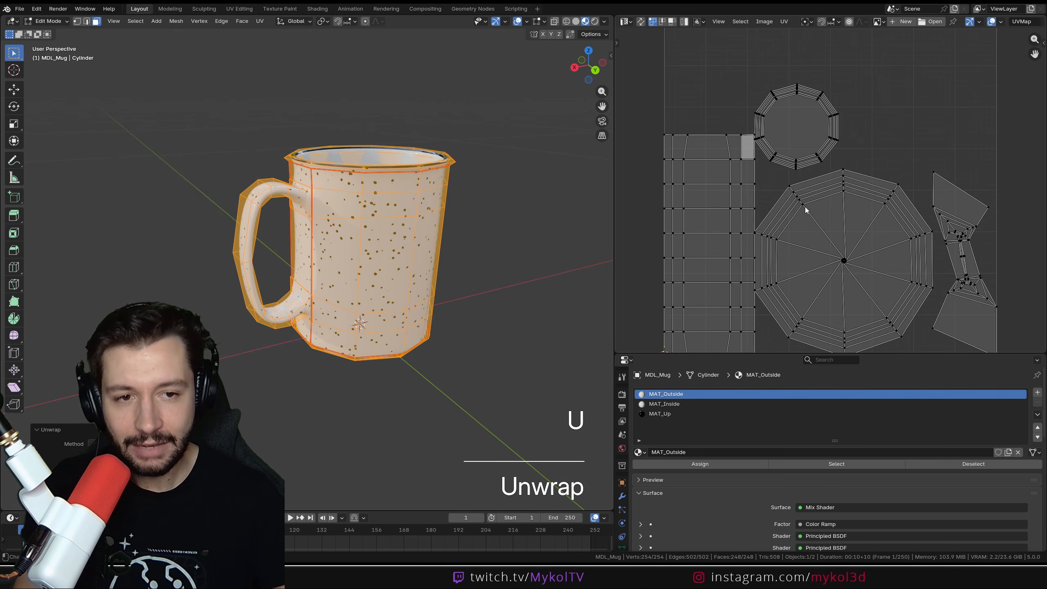
pyautogui.scroll(-2, 787, 234)
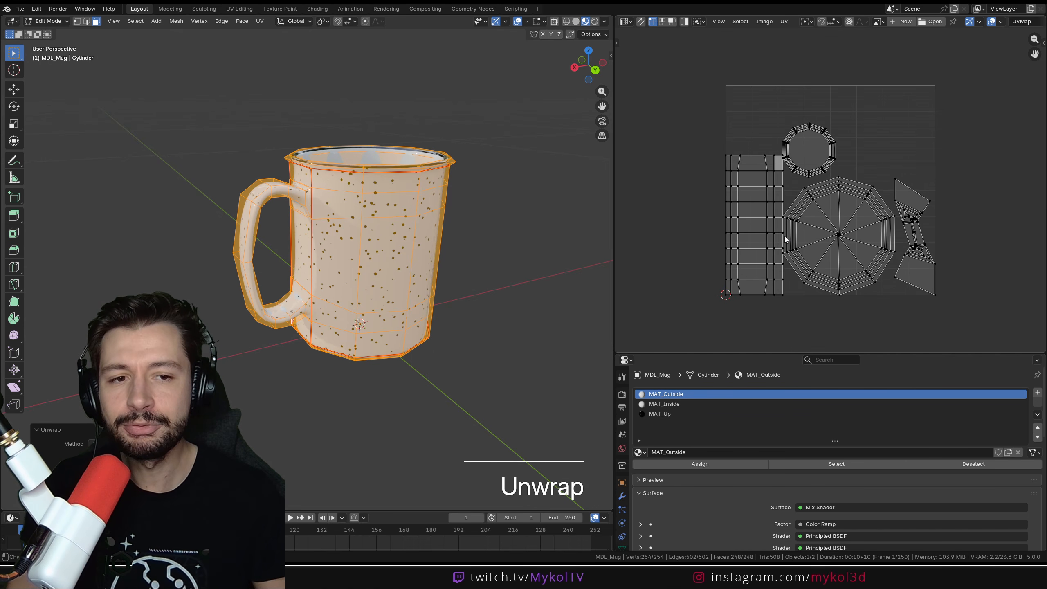
# Select the two round islands and the handle island, then shrink and park them in the UV square's upper-right corner
pyautogui.moveTo(821, 215); pyautogui.dragTo(764, 185, button='middle')
pyautogui.click(897, 283)
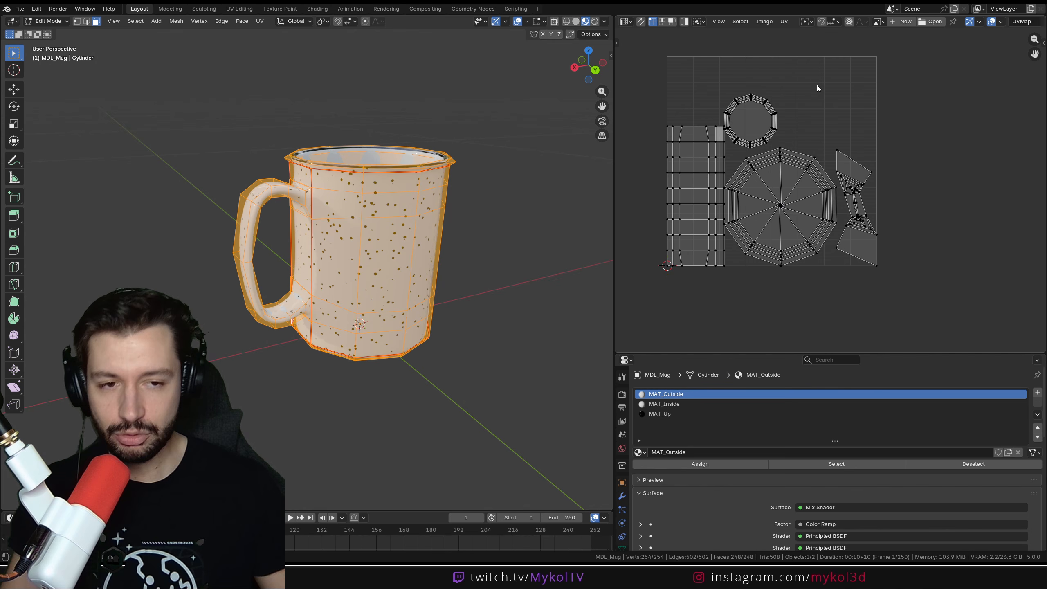
pyautogui.press('l')
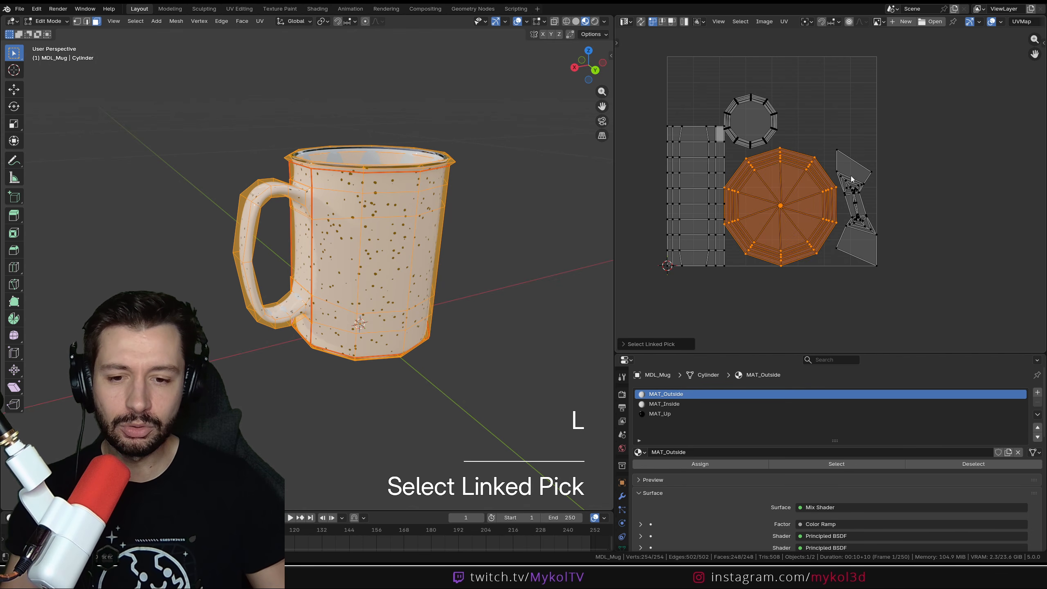
pyautogui.press('l')
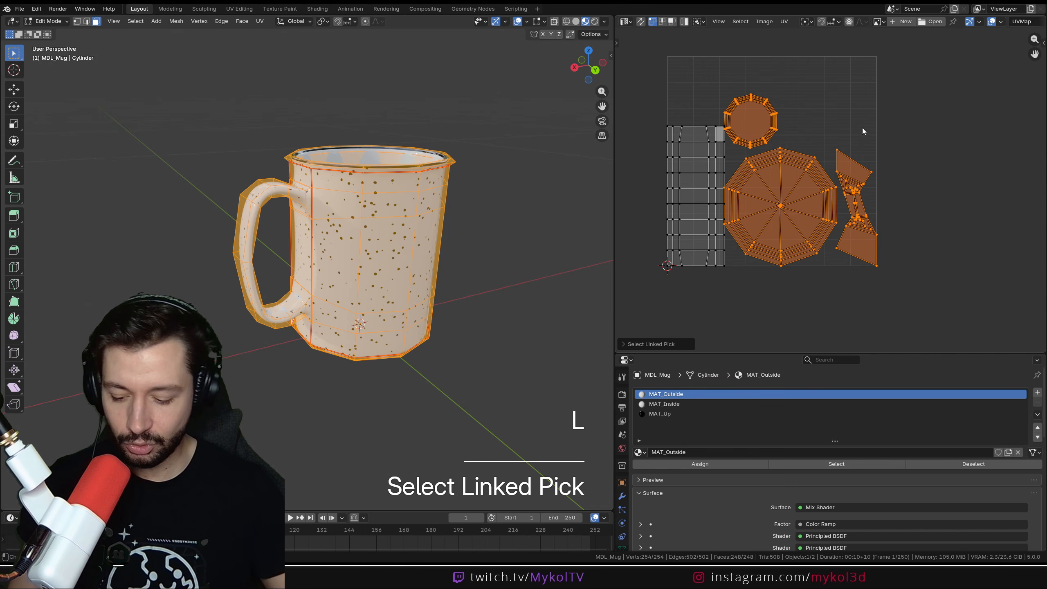
pyautogui.press('s')
pyautogui.click(819, 195)
pyautogui.press('g')
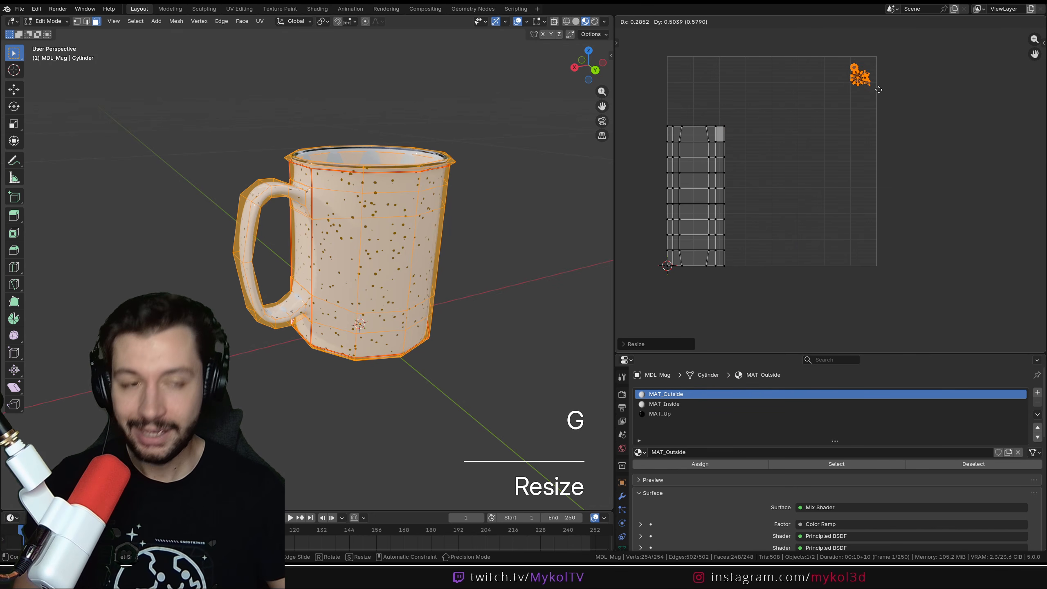
pyautogui.click(879, 90)
# Select the outer wall's rectangular UV island and rotate it by -90°
pyautogui.click(752, 184)
pyautogui.moveTo(757, 103); pyautogui.dragTo(641, 295)
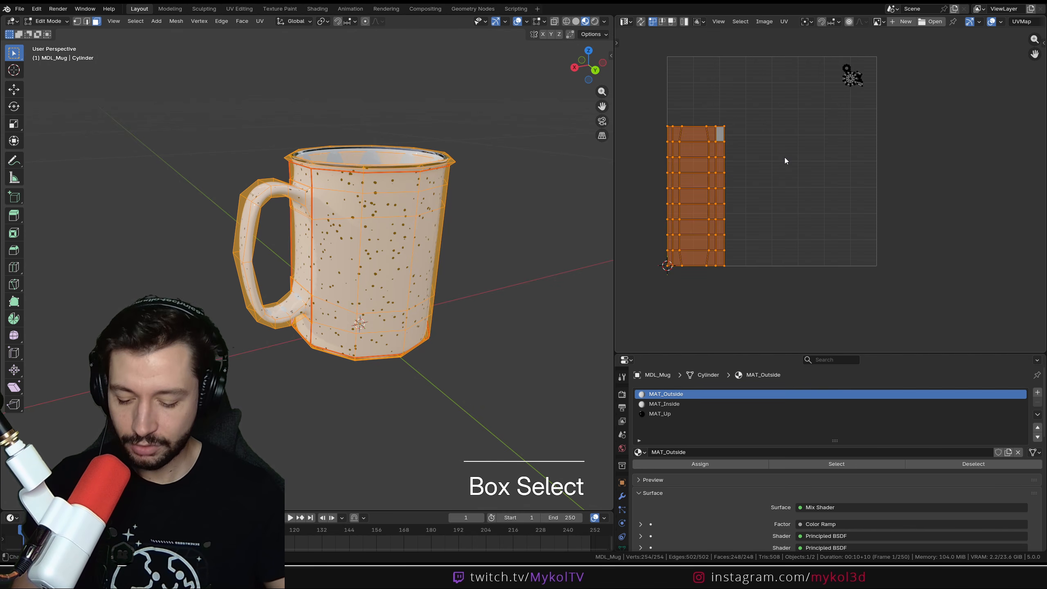
pyautogui.press('r')
pyautogui.press('KP_Subtract')
pyautogui.press('KP_9')
pyautogui.press('KP_0')
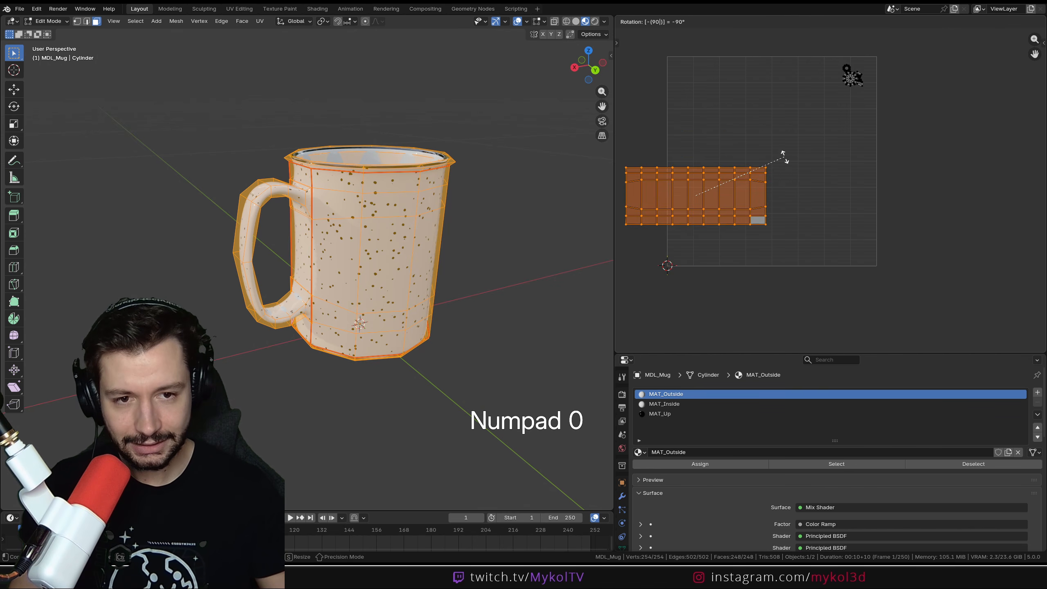
pyautogui.press('KP_Enter')
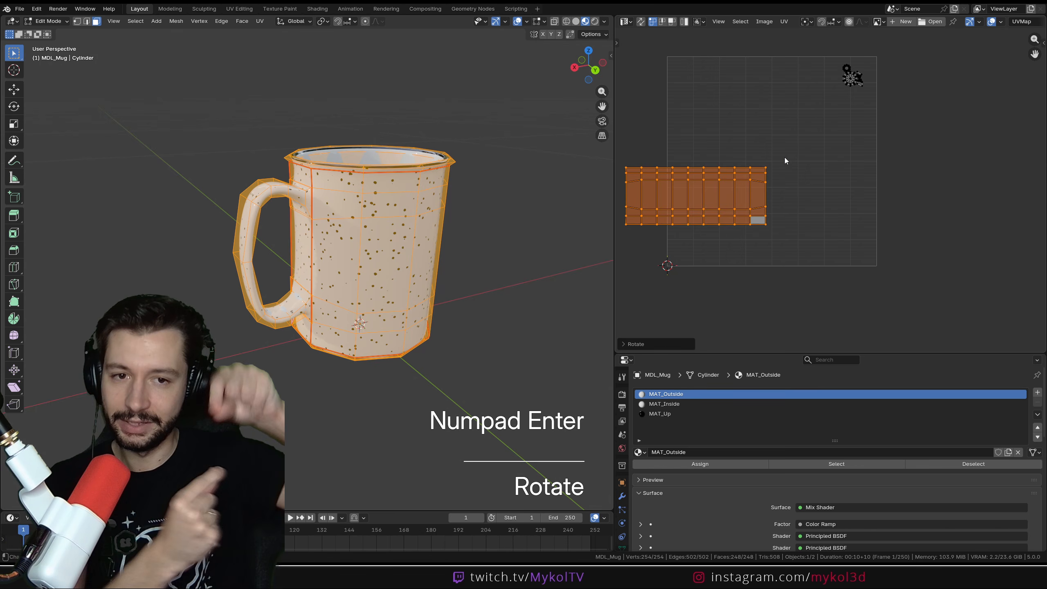
# Move and scale the outer wall island so it spans the full width of the UV square at mid-height
pyautogui.press('g')
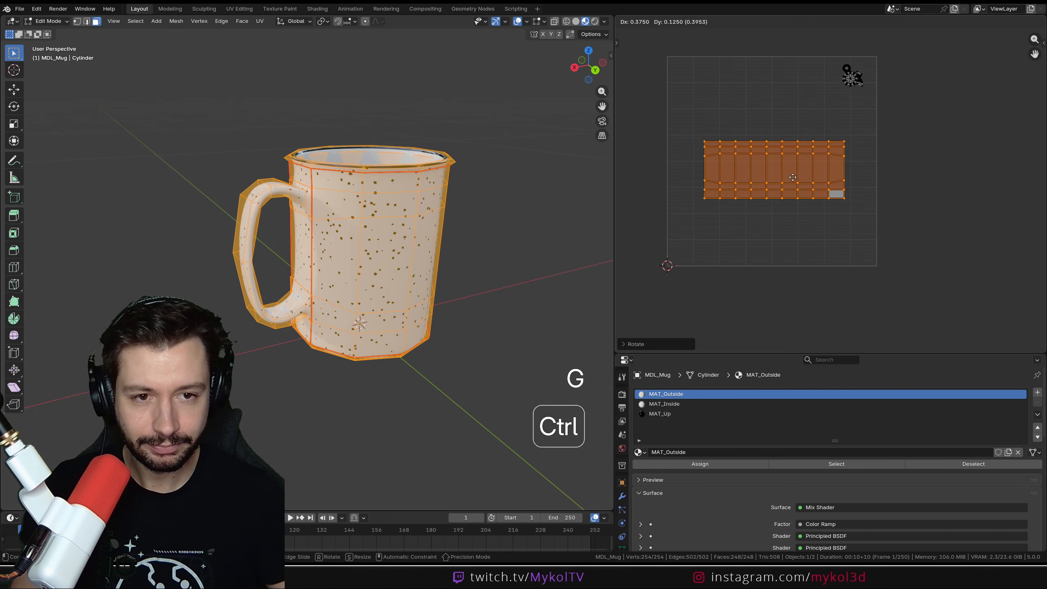
pyautogui.click(793, 177)
pyautogui.press('s')
pyautogui.click(924, 215)
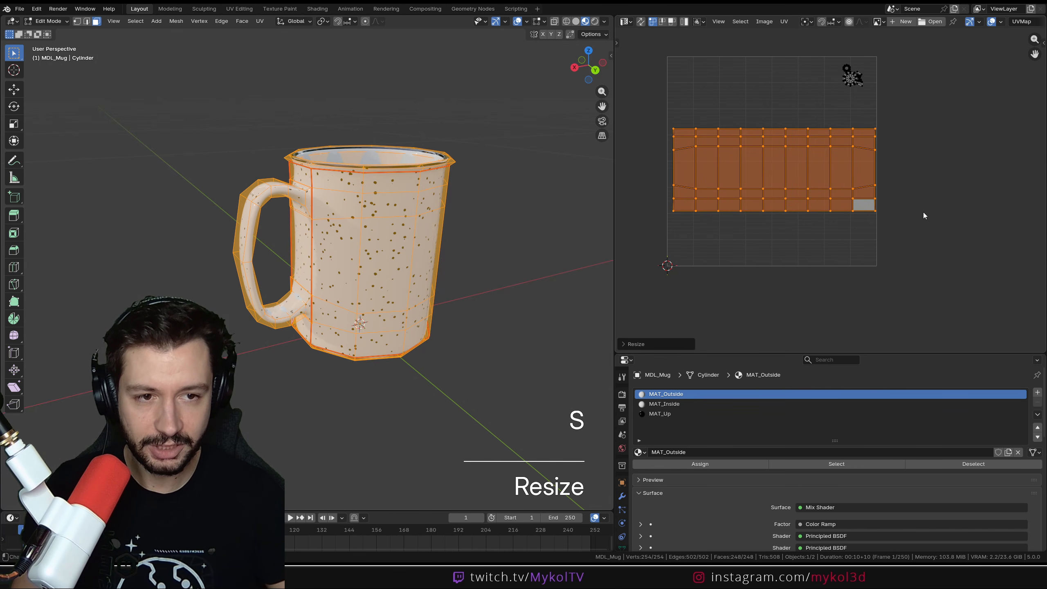
pyautogui.press('g')
pyautogui.click(919, 212)
pyautogui.press('s')
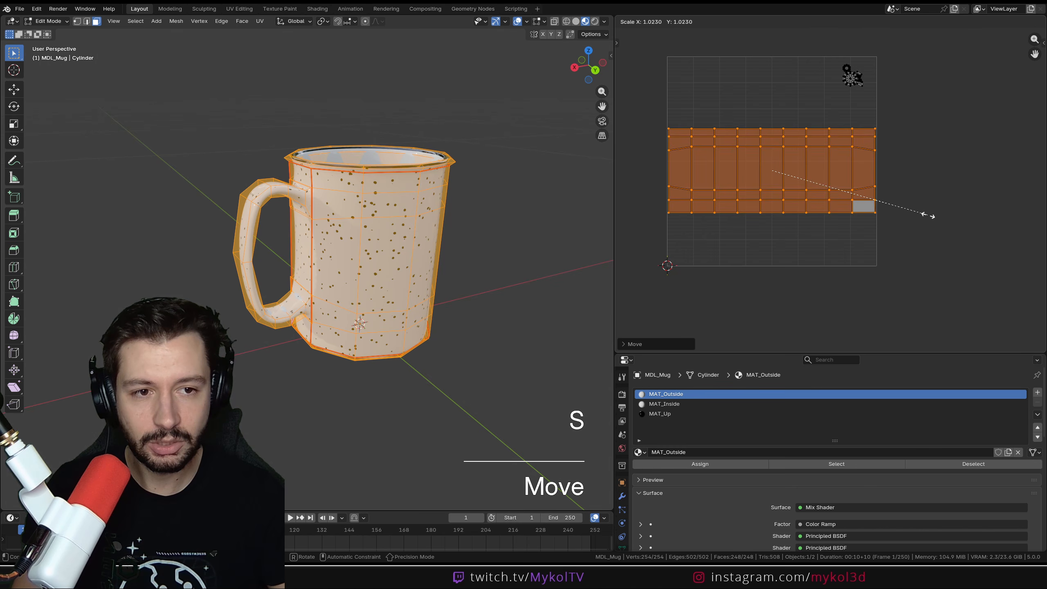
pyautogui.click(898, 208)
pyautogui.scroll(2, 893, 208)
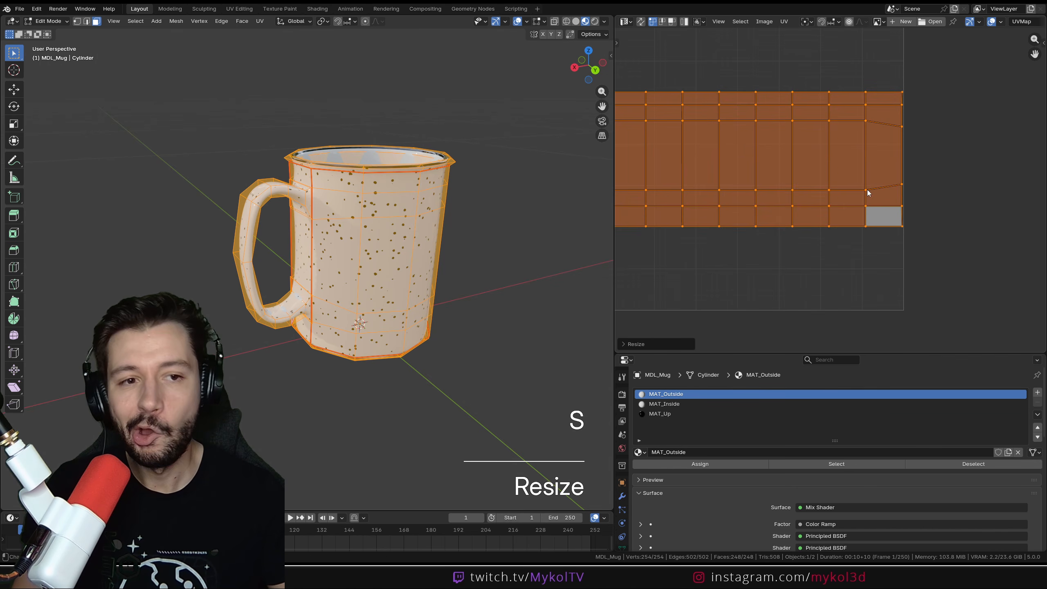
pyautogui.keyDown('shift'); pyautogui.moveTo(868, 193); pyautogui.dragTo(909, 214, button='middle'); pyautogui.keyUp('shift')
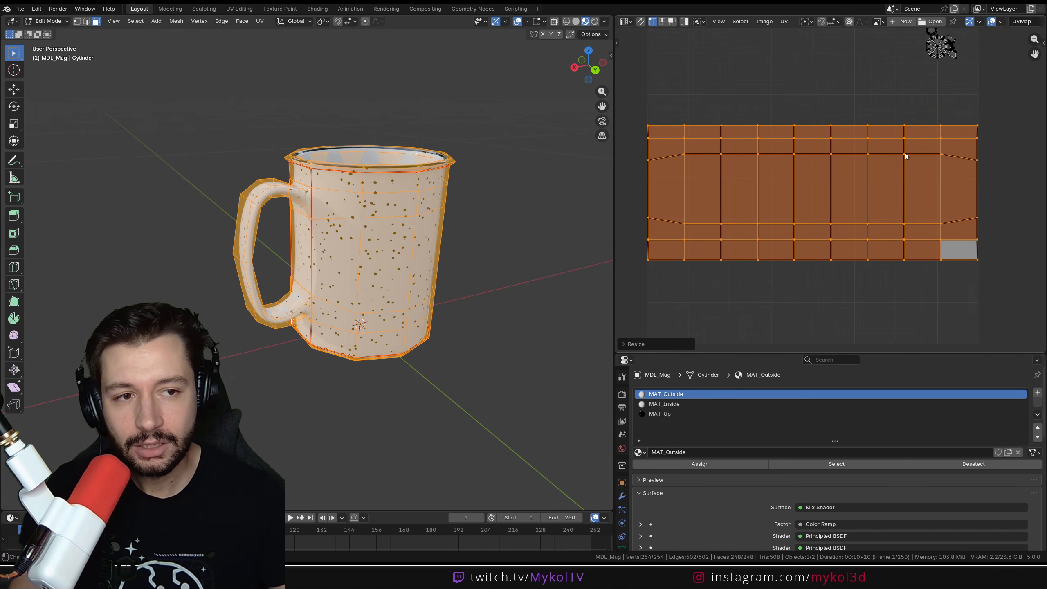
pyautogui.click(708, 95)
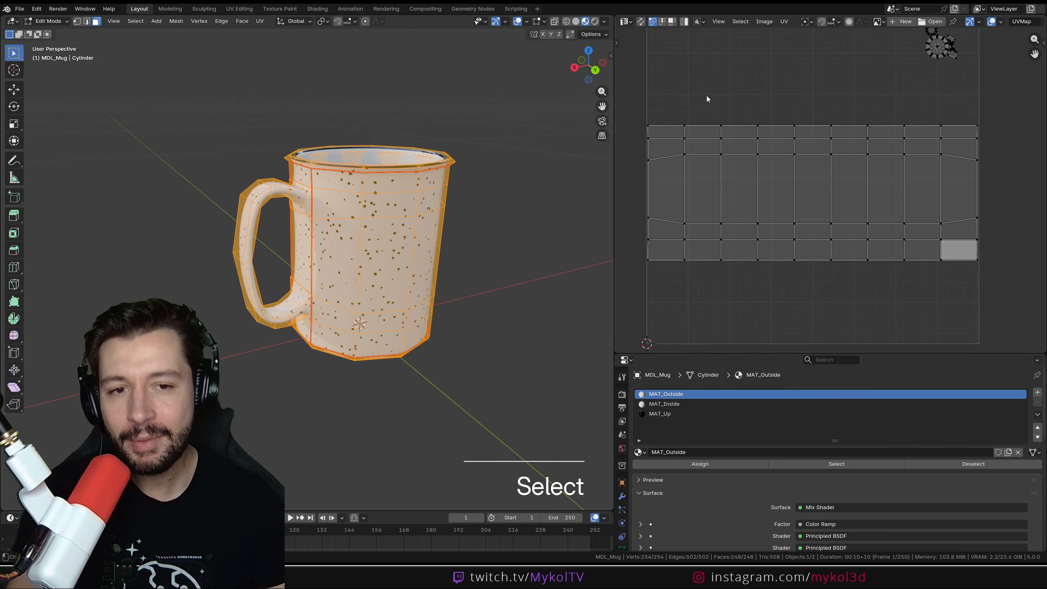
pyautogui.moveTo(1002, 168); pyautogui.dragTo(615, 149)
pyautogui.press('s')
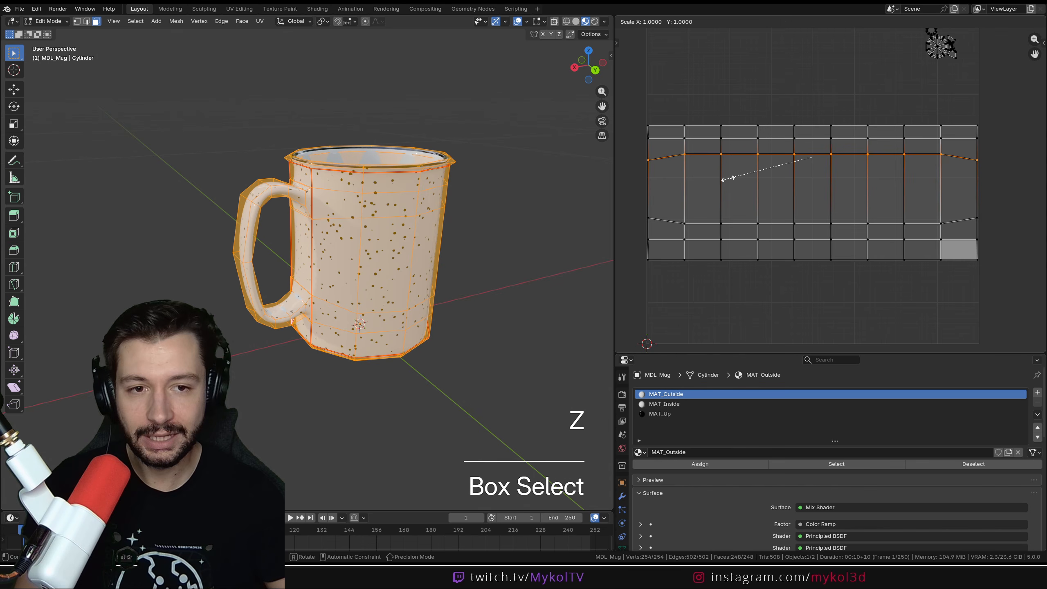
pyautogui.press('z')
pyautogui.press('KP_0')
pyautogui.press('Escape')
pyautogui.press('s')
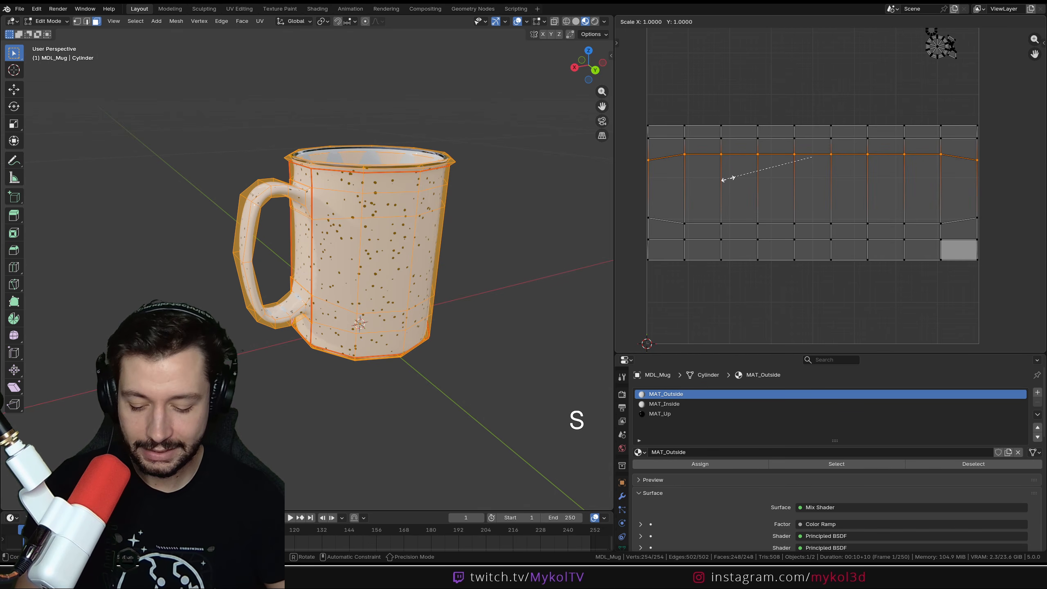
pyautogui.press('y')
pyautogui.press('KP_0')
pyautogui.press('Escape')
# Show the UV editor's sidebar while the mug is in Edit Mode
pyautogui.press('Tab')
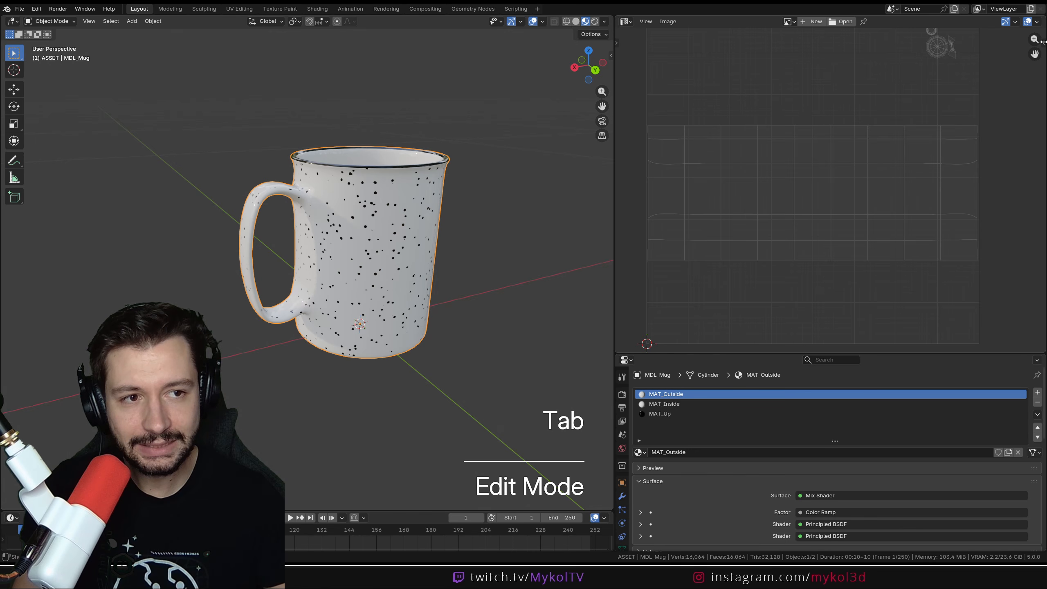
pyautogui.press('n')
pyautogui.press('Tab')
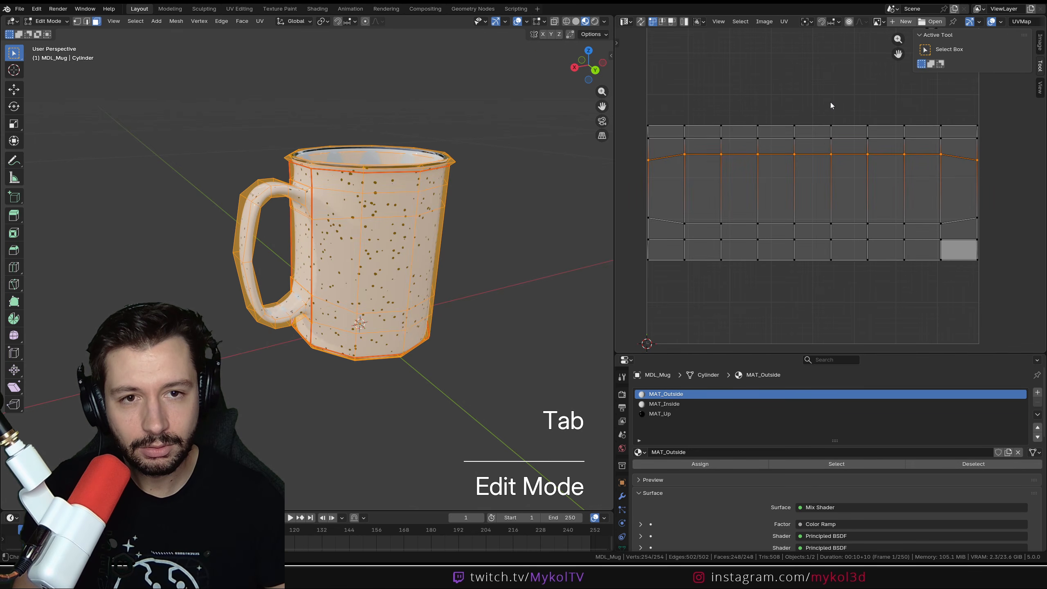
pyautogui.click(626, 22)
pyautogui.click(648, 68)
pyautogui.moveTo(826, 114); pyautogui.dragTo(788, 135, button='middle')
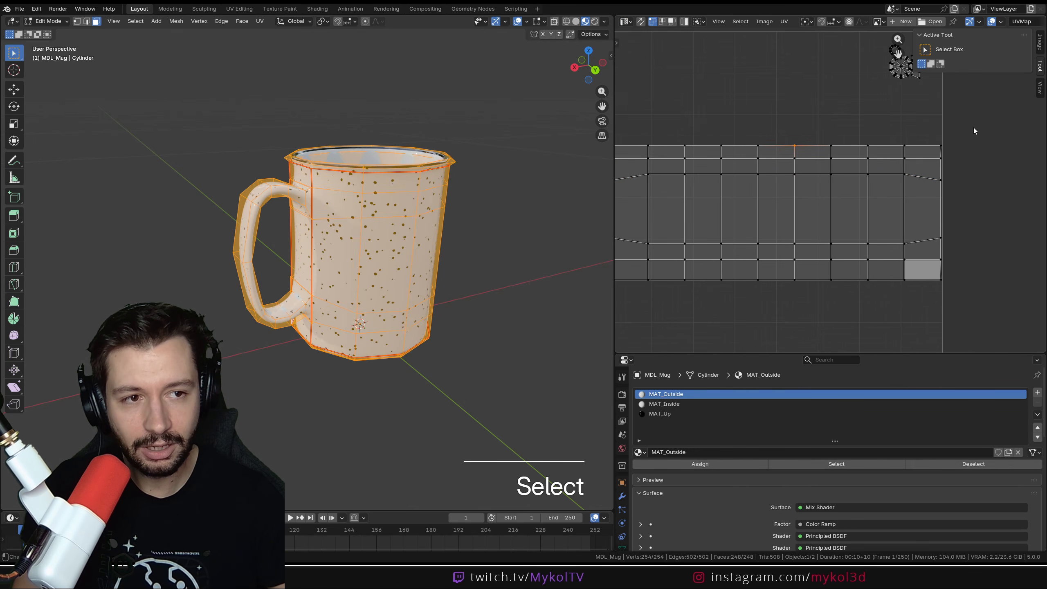
# Return to Object Mode and search the installed add-ons in Preferences for "uv"
pyautogui.press('Tab')
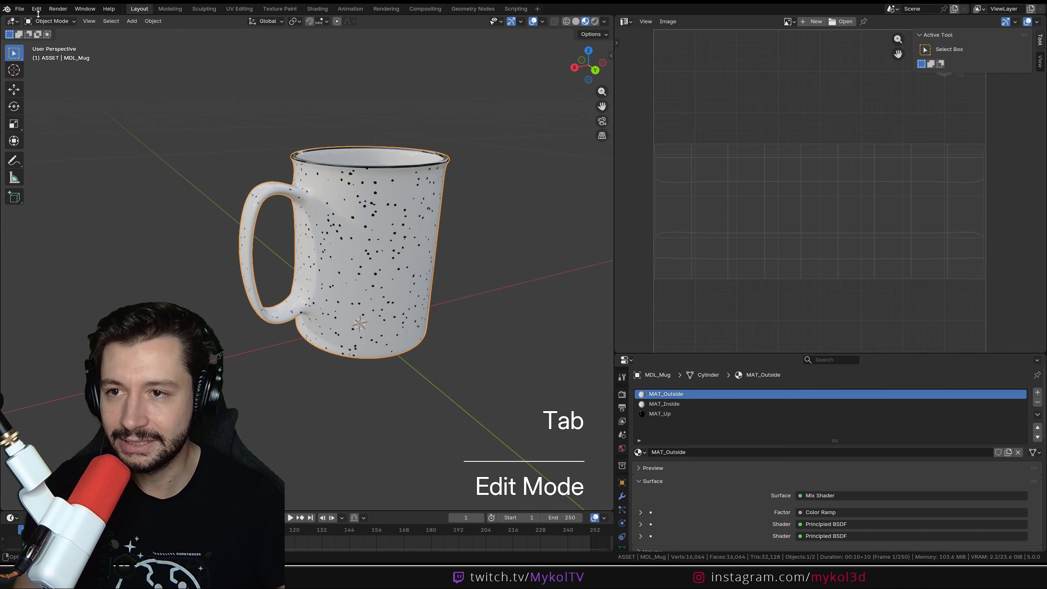
pyautogui.click(36, 9)
pyautogui.click(61, 134)
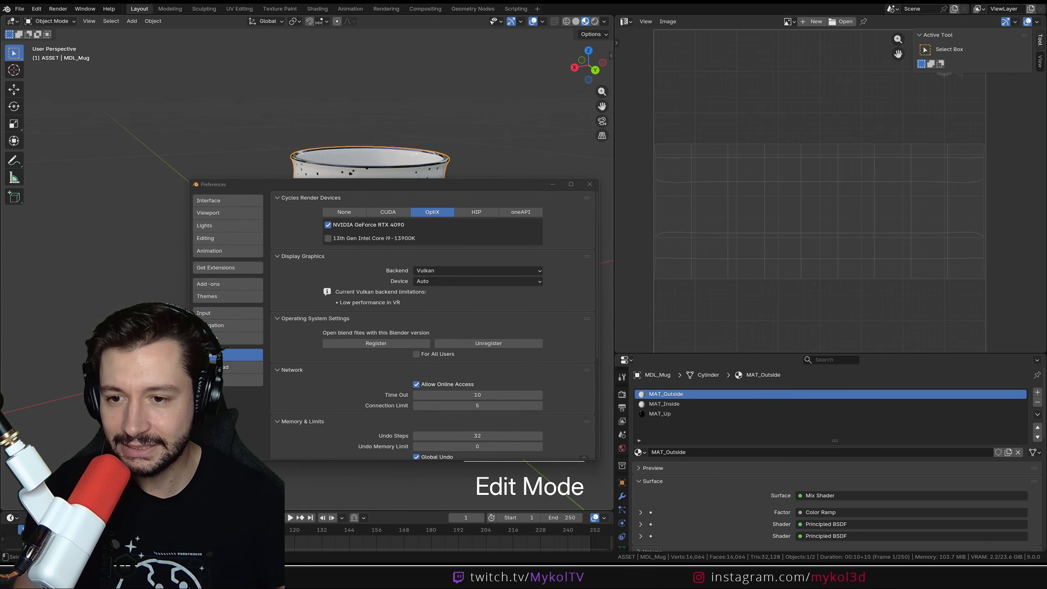
pyautogui.click(211, 286)
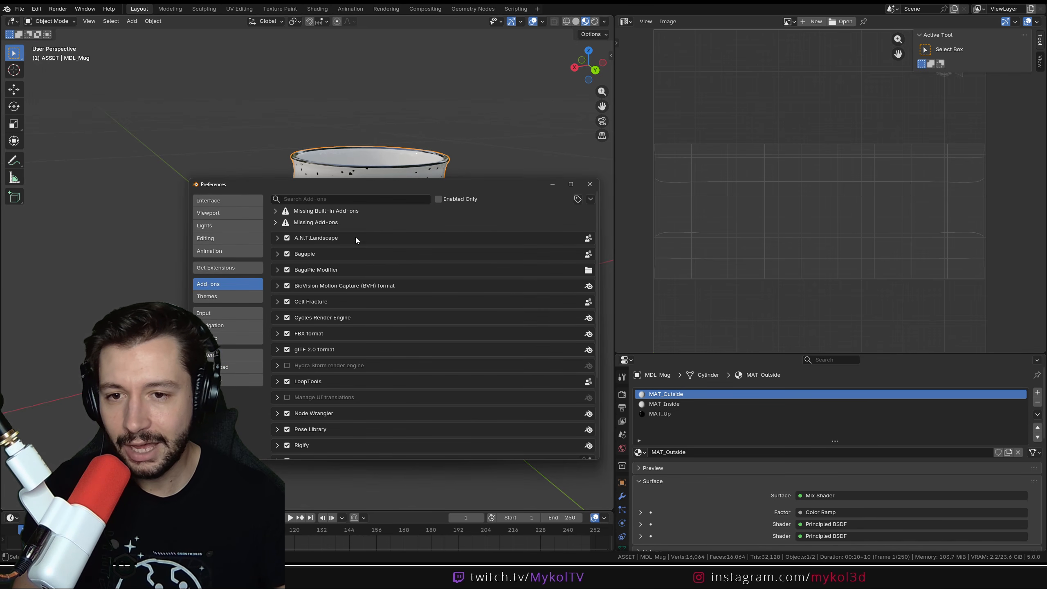
pyautogui.click(330, 198)
pyautogui.write('uv')
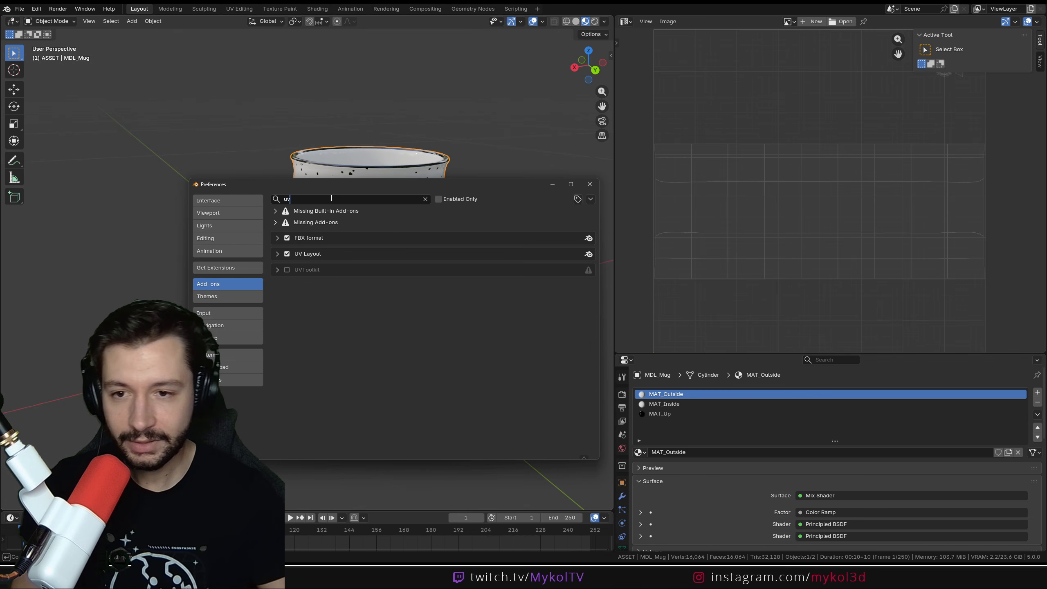
# Search the available extensions for "uv" and inspect the UVToolkit details
pyautogui.click(226, 268)
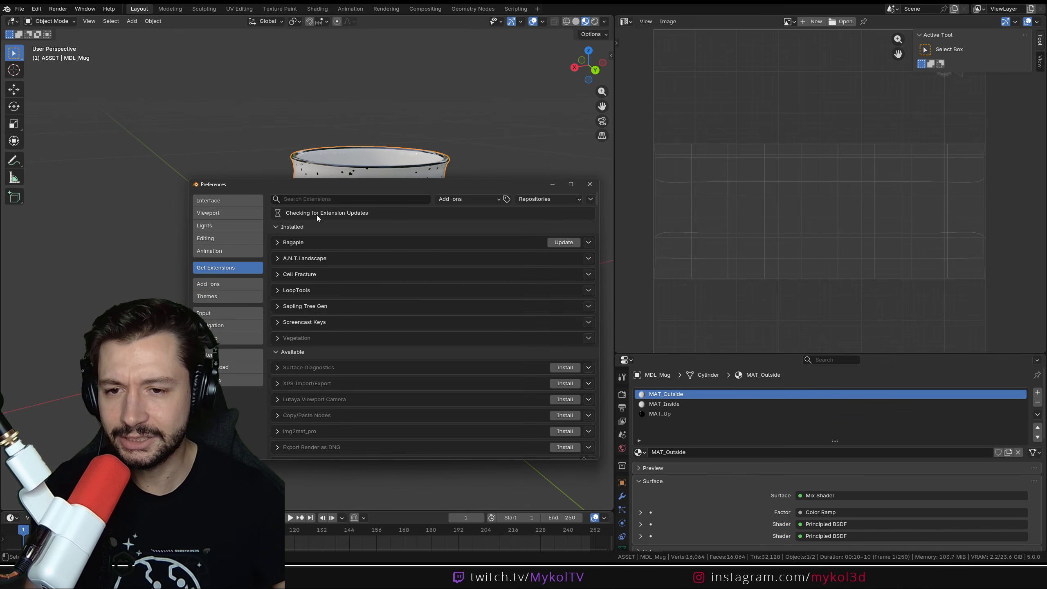
pyautogui.click(318, 199)
pyautogui.write('uv')
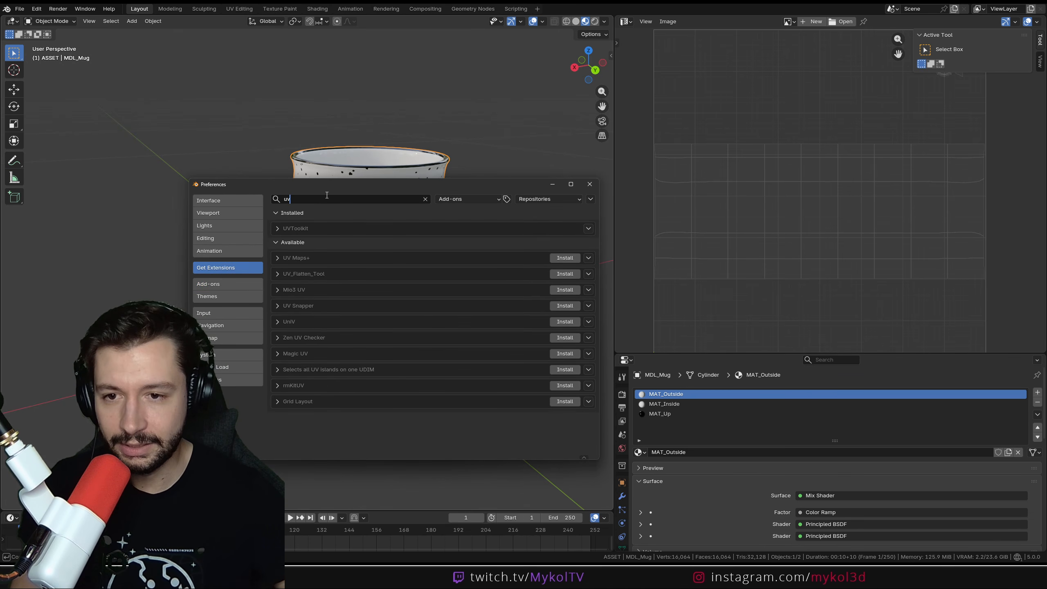
pyautogui.click(276, 229)
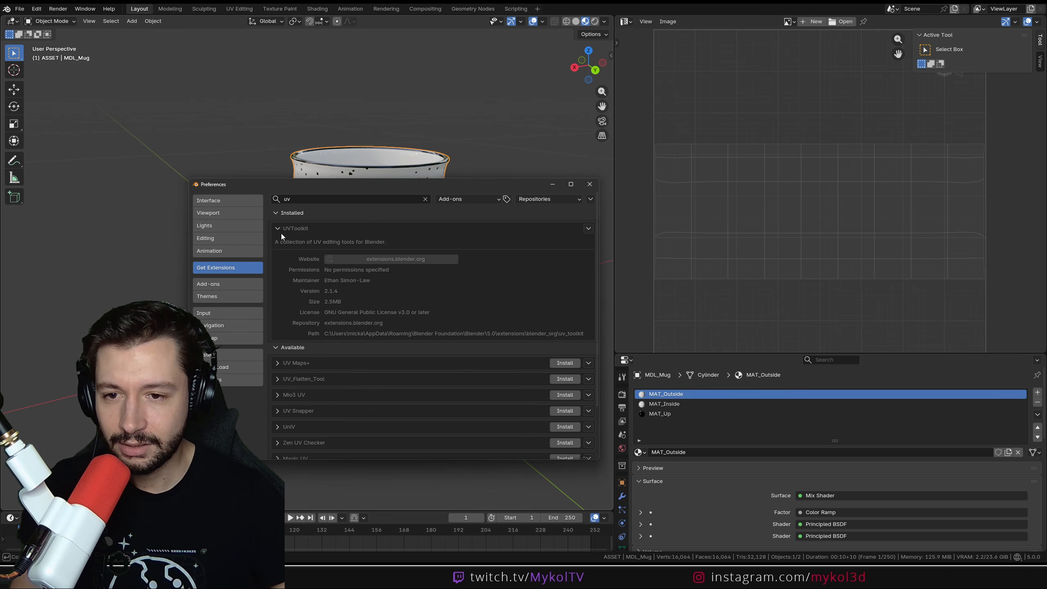
pyautogui.click(282, 231)
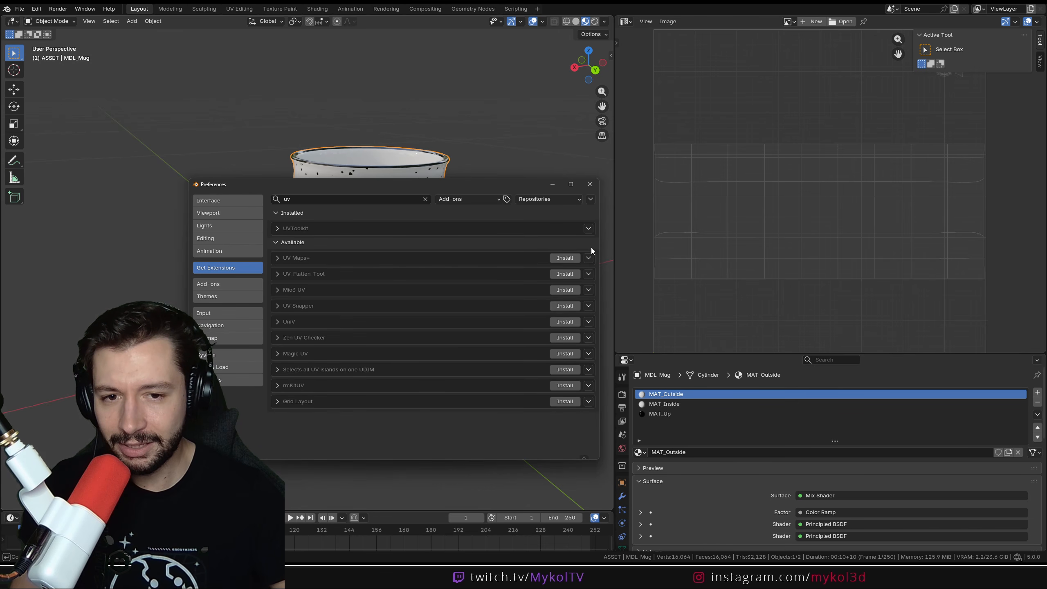
# Uninstall and reinstall the UVToolkit extension, then close Preferences
pyautogui.click(588, 229)
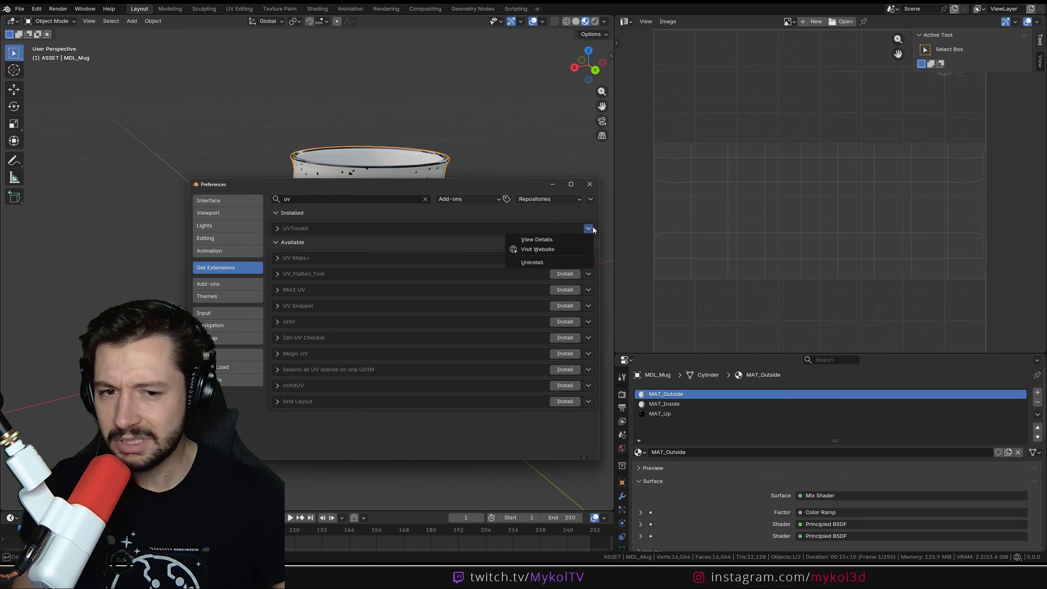
pyautogui.click(524, 265)
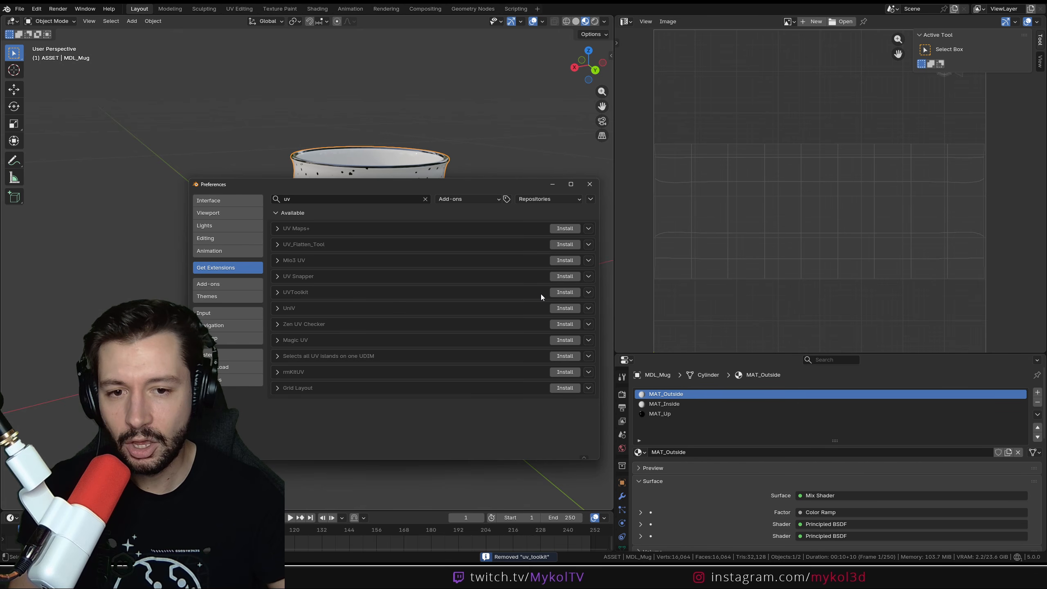
pyautogui.click(567, 292)
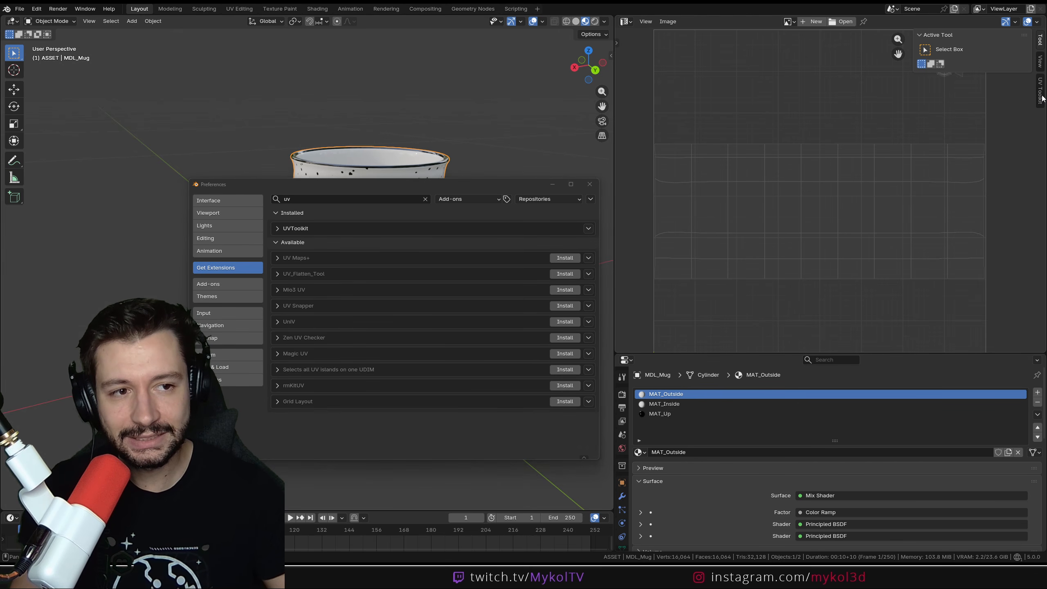
pyautogui.click(589, 184)
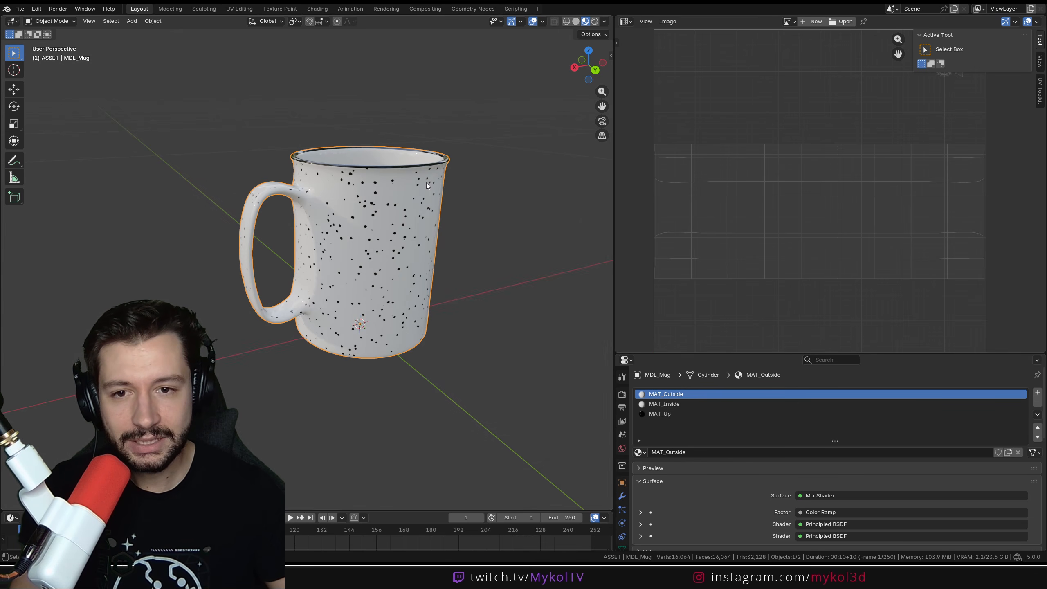
# In Edit Mode, select the outer wall island and apply UV Toolkit's Straighten UVs, then return to Object Mode
pyautogui.press('Tab')
pyautogui.click(1042, 120)
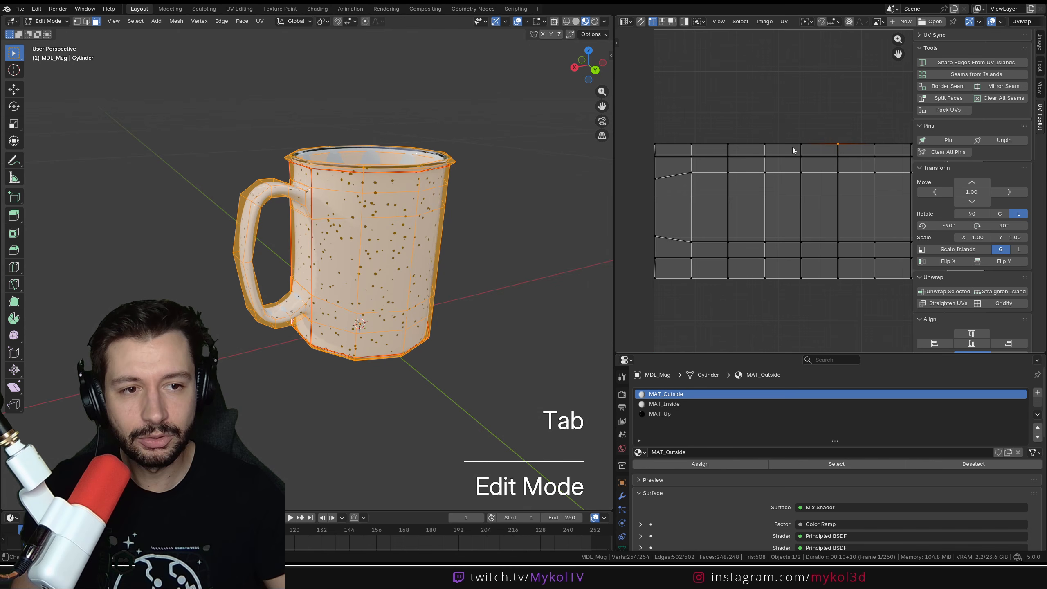
pyautogui.scroll(-3, 794, 150)
pyautogui.moveTo(655, 156); pyautogui.dragTo(869, 243)
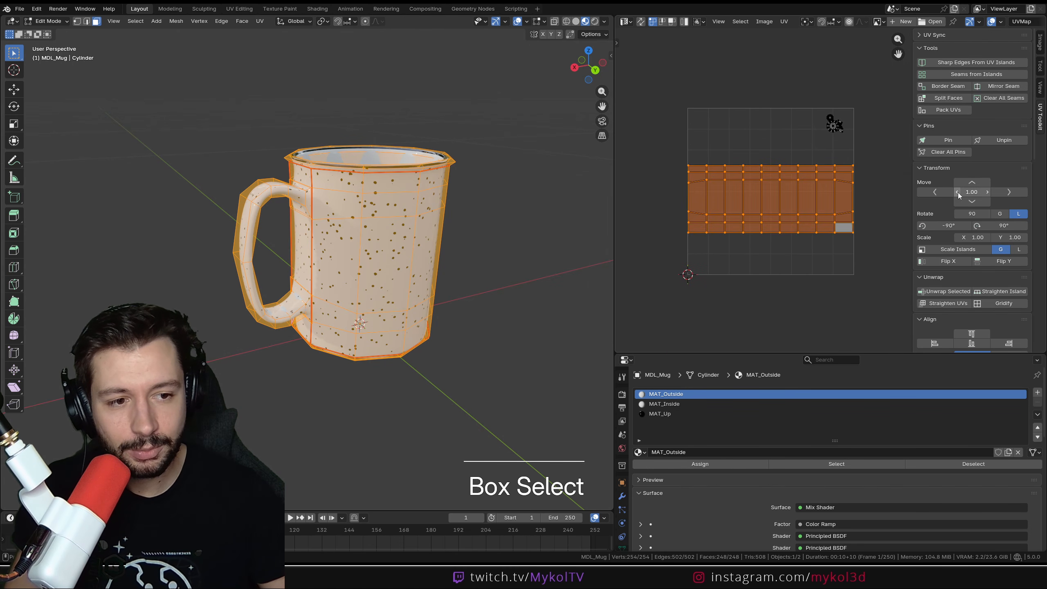
pyautogui.click(957, 306)
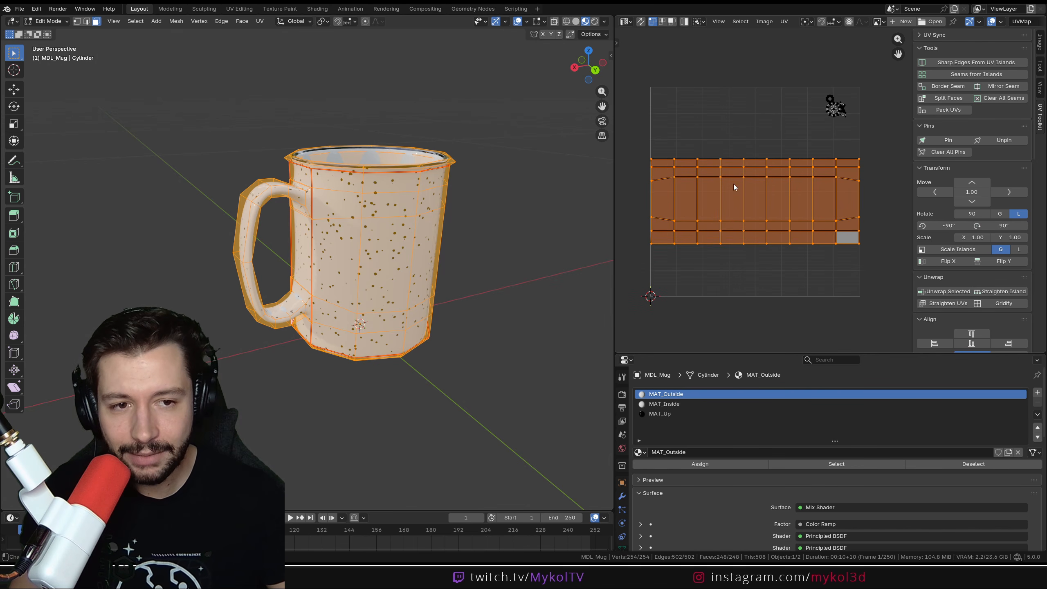
pyautogui.click(952, 304)
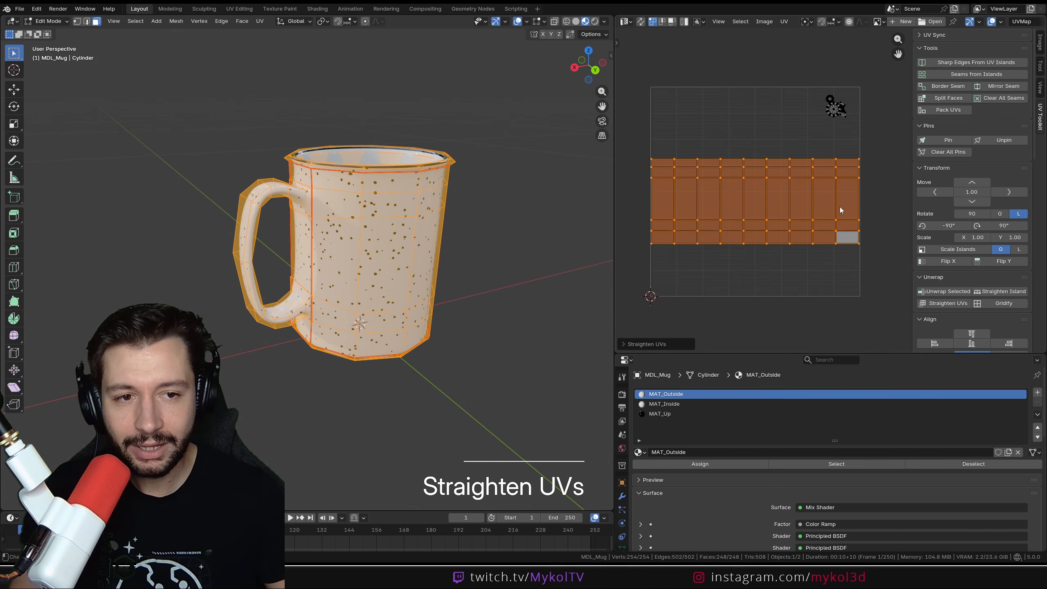
pyautogui.press('Tab')
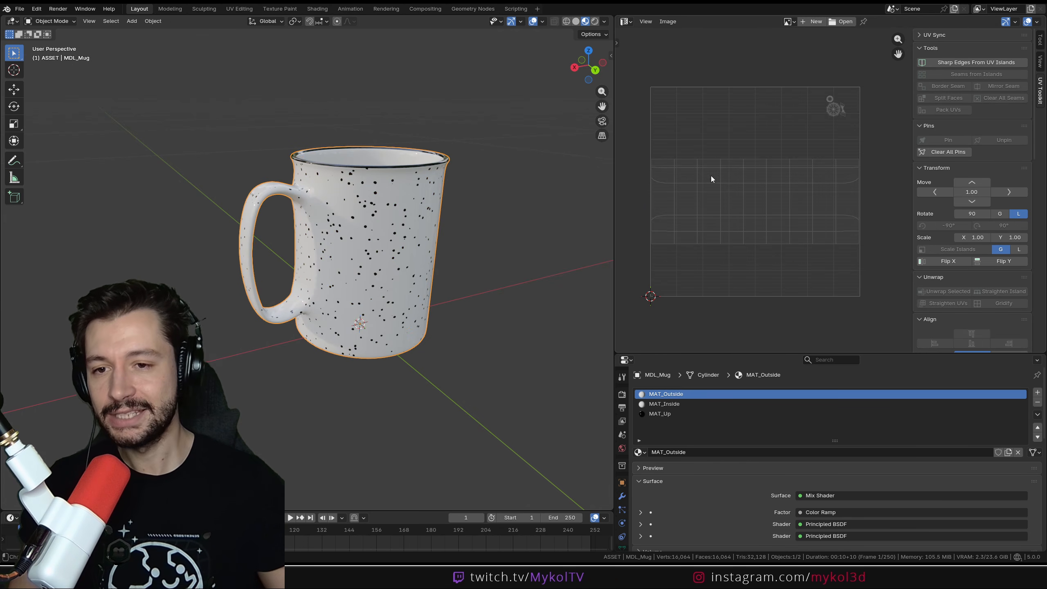
pyautogui.scroll(4, 851, 109)
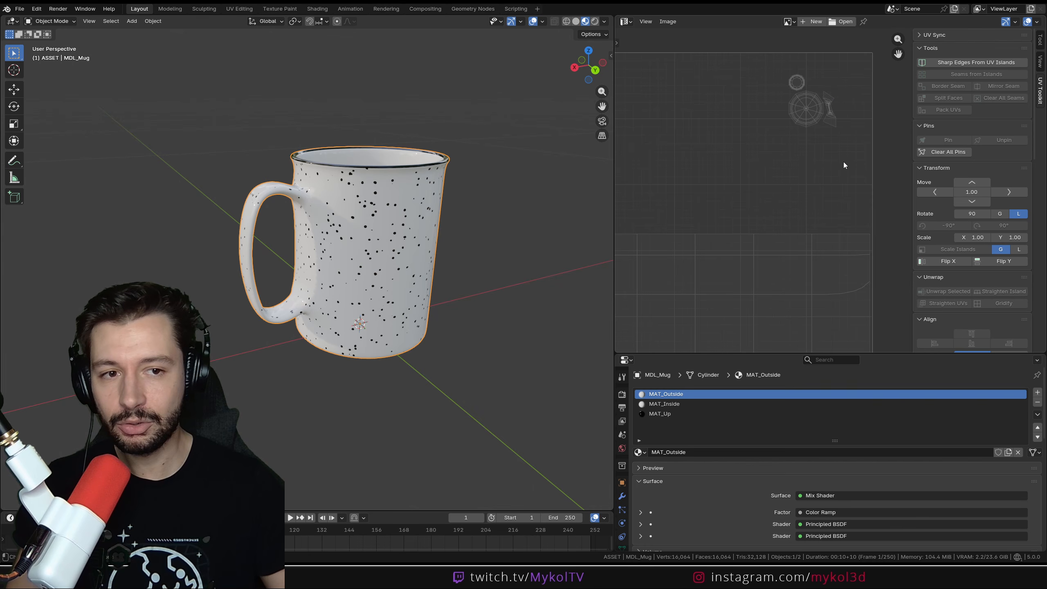
pyautogui.scroll(-4, 785, 118)
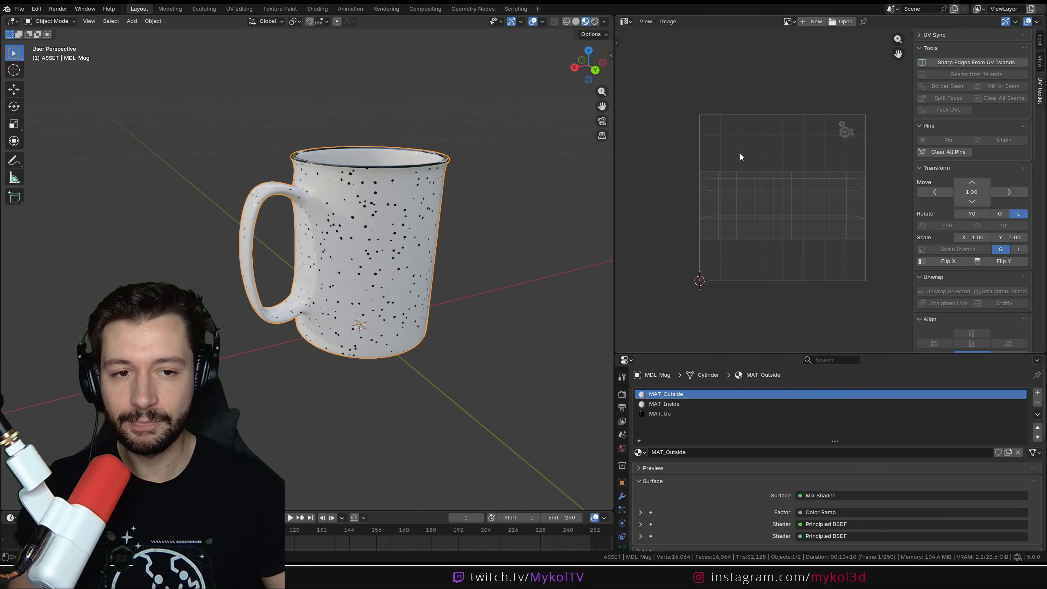
pyautogui.scroll(2, 765, 179)
pyautogui.moveTo(765, 180); pyautogui.dragTo(783, 165, button='middle')
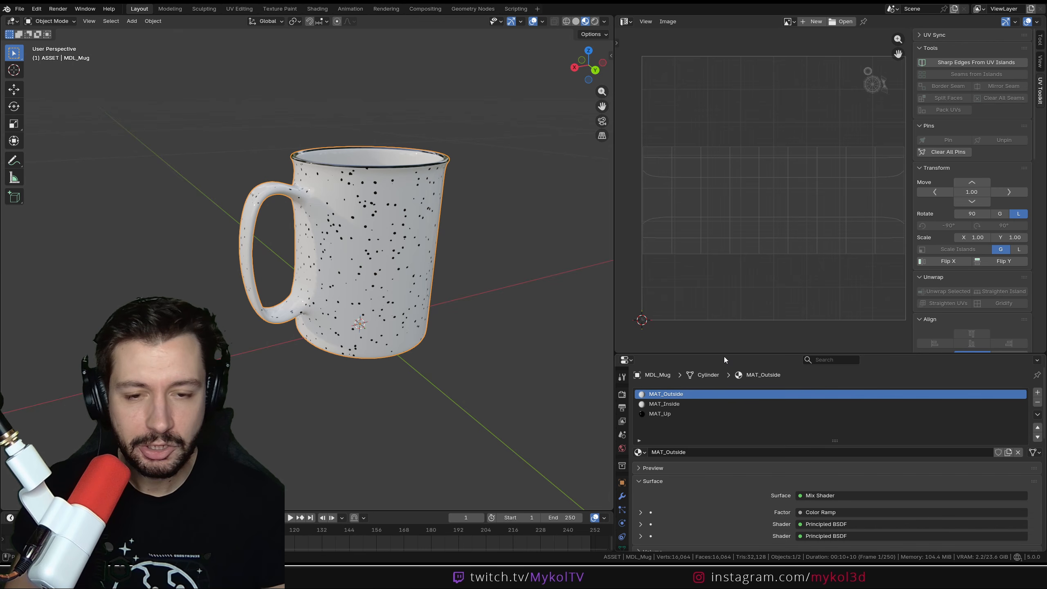
# Change the UV Editor area to the Shader Editor to work on the MAT_Outside node tree
pyautogui.click(626, 21)
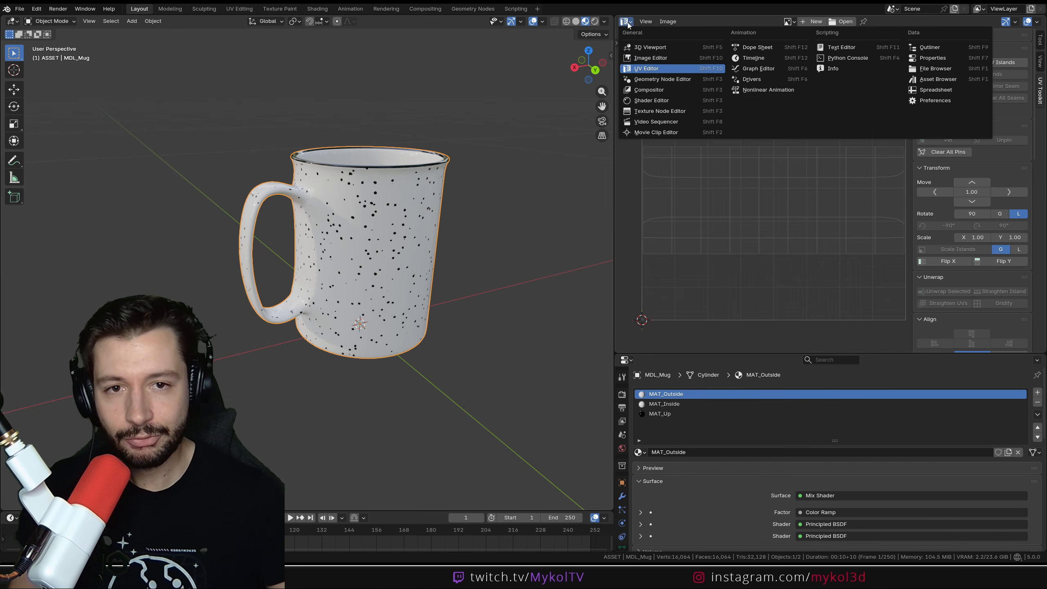
pyautogui.click(649, 101)
pyautogui.moveTo(823, 138); pyautogui.dragTo(777, 187, button='middle')
pyautogui.click(817, 198)
pyautogui.scroll(3, 818, 194)
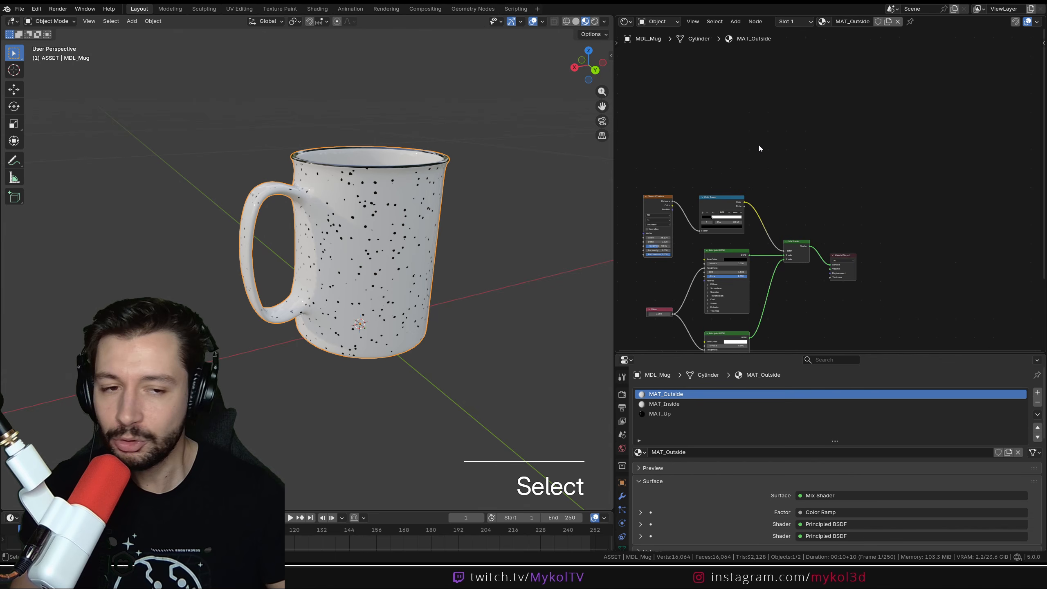
# Add an Image Texture node in the empty space above the Color Ramp node
pyautogui.scroll(4, 823, 162)
pyautogui.hotkey('shift', 'a')
pyautogui.click(815, 166)
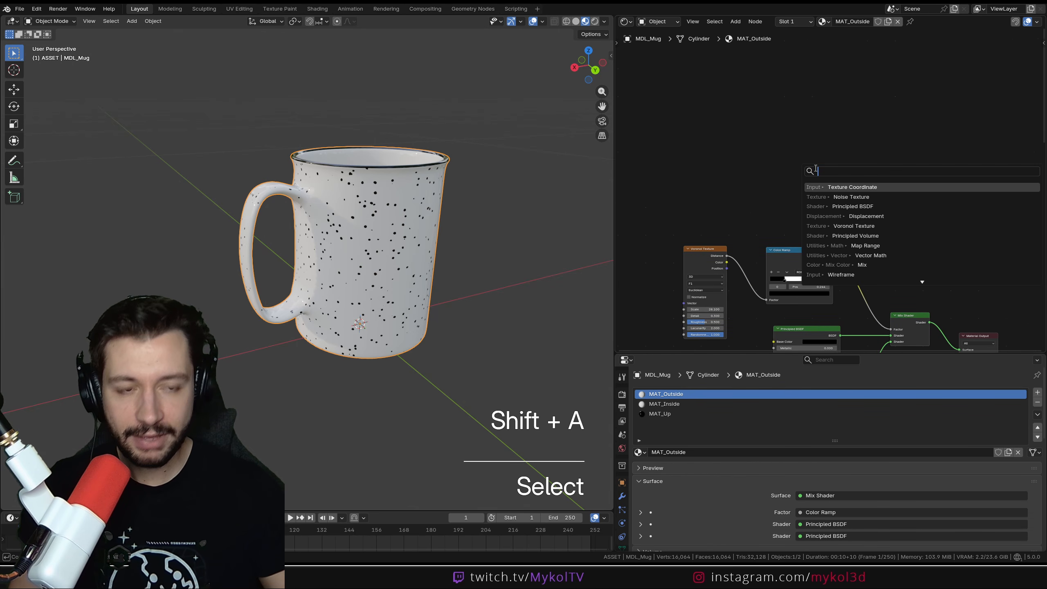
pyautogui.write('image')
pyautogui.press('Return')
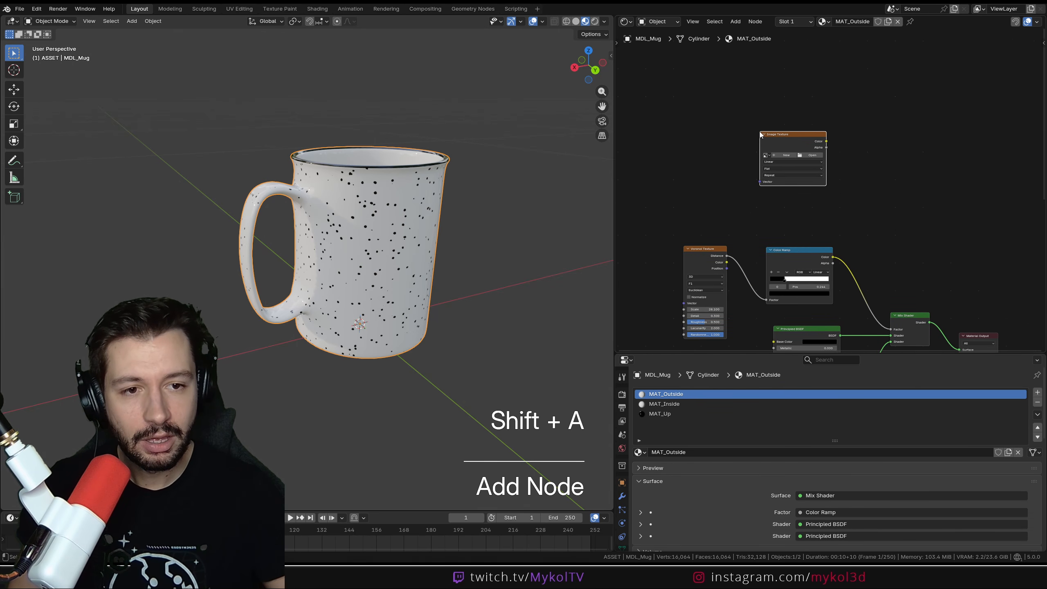
pyautogui.click(761, 136)
# Load logo.png from the Desktop into the Image Texture node and connect its Color straight to the Material Output for preview
pyautogui.click(811, 156)
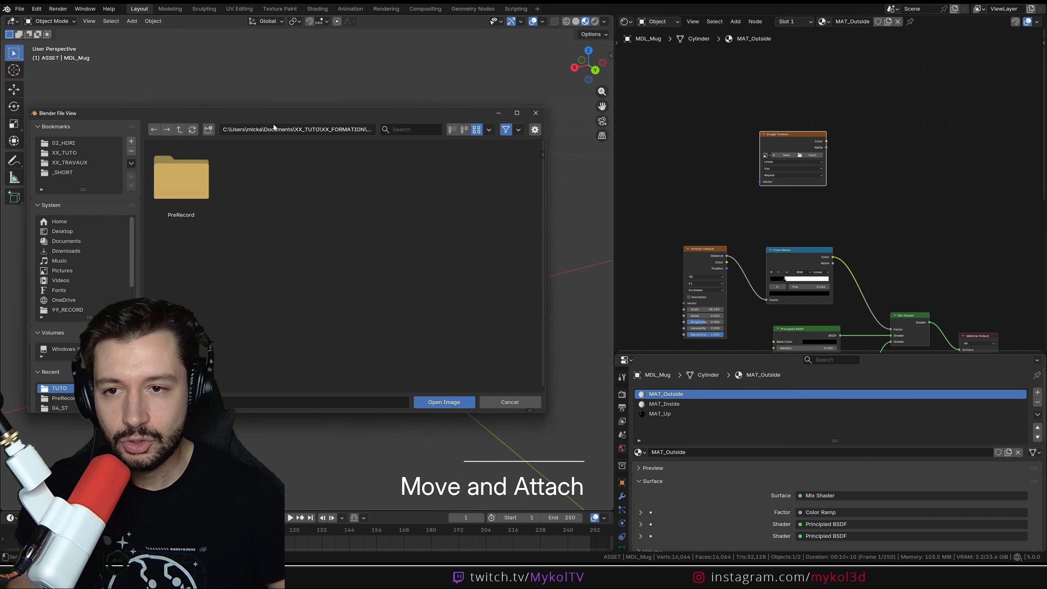
pyautogui.moveTo(411, 115); pyautogui.dragTo(1046, 136)
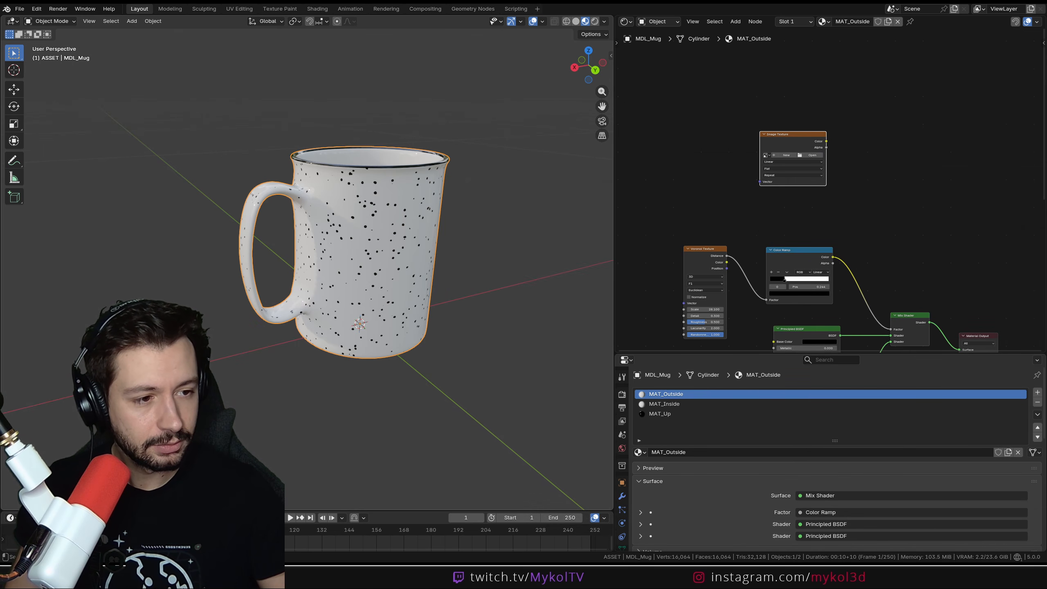
pyautogui.moveTo(1046, 136); pyautogui.dragTo(394, 145)
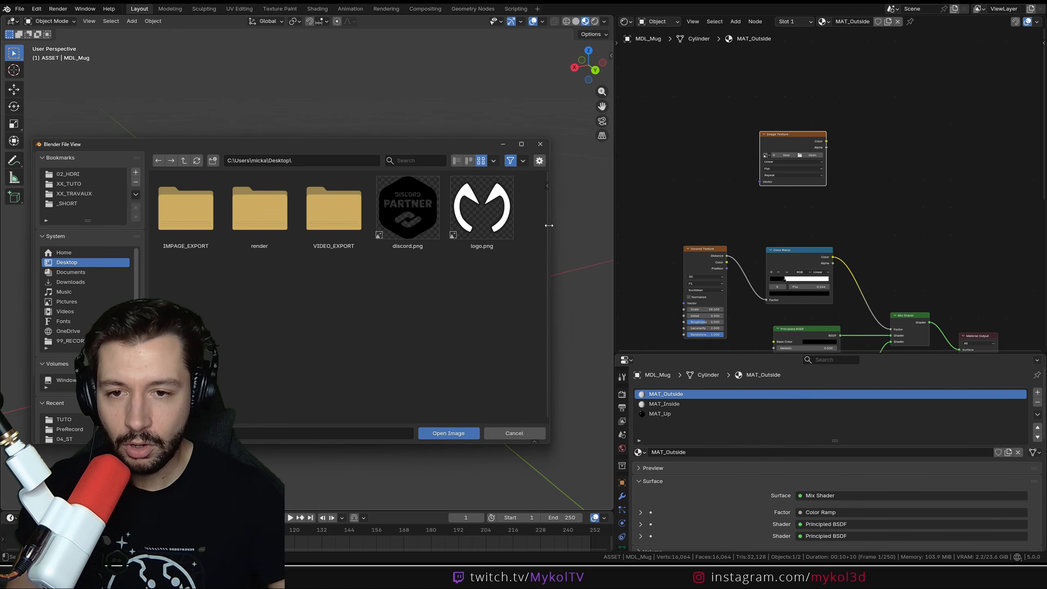
pyautogui.doubleClick(490, 208)
pyautogui.moveTo(787, 133); pyautogui.dragTo(717, 121, button='middle')
pyautogui.keyDown('ctrl'); pyautogui.keyDown('shift'); pyautogui.click(721, 124); pyautogui.keyUp('shift'); pyautogui.keyUp('ctrl')
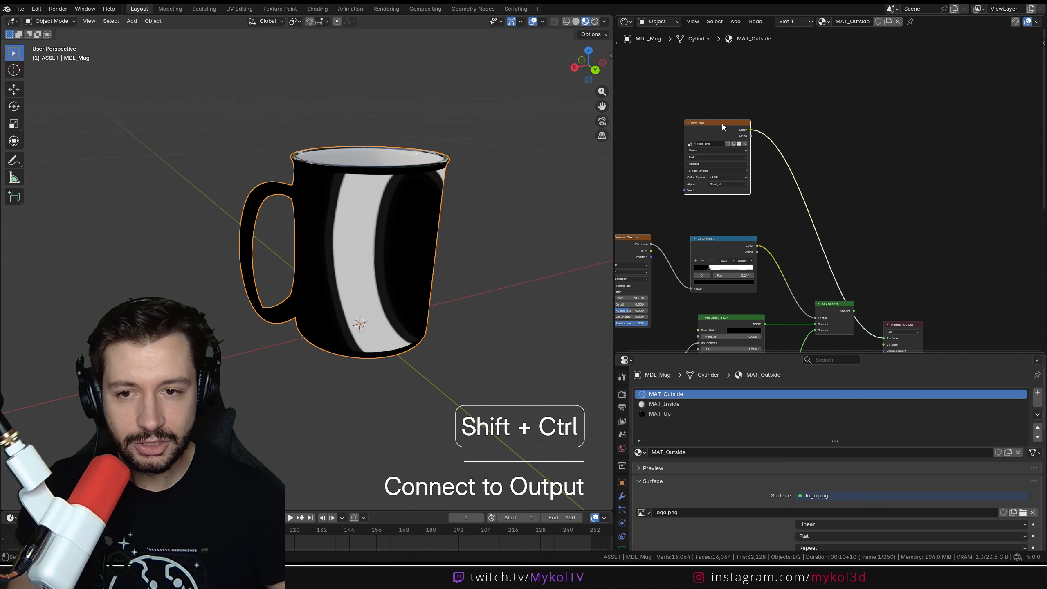
pyautogui.scroll(-2, 824, 247)
pyautogui.moveTo(416, 268); pyautogui.dragTo(466, 251, button='middle')
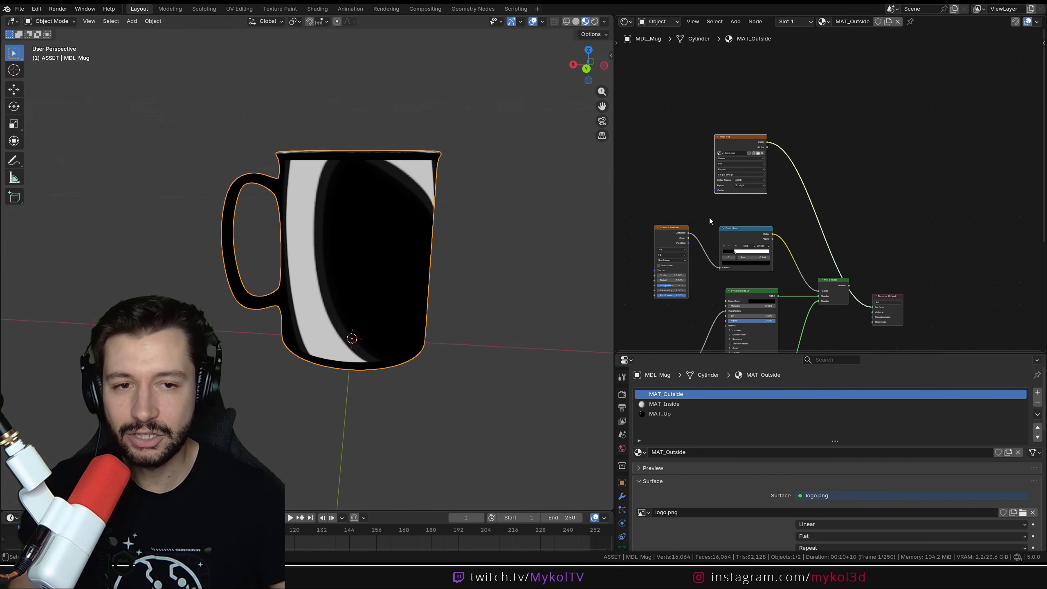
# Add a Mapping node and a Texture Coordinate node beside the logo.png Image Texture
pyautogui.moveTo(710, 221); pyautogui.dragTo(762, 222, button='middle')
pyautogui.hotkey('shift', 'a')
pyautogui.write('mapp')
pyautogui.press('Return')
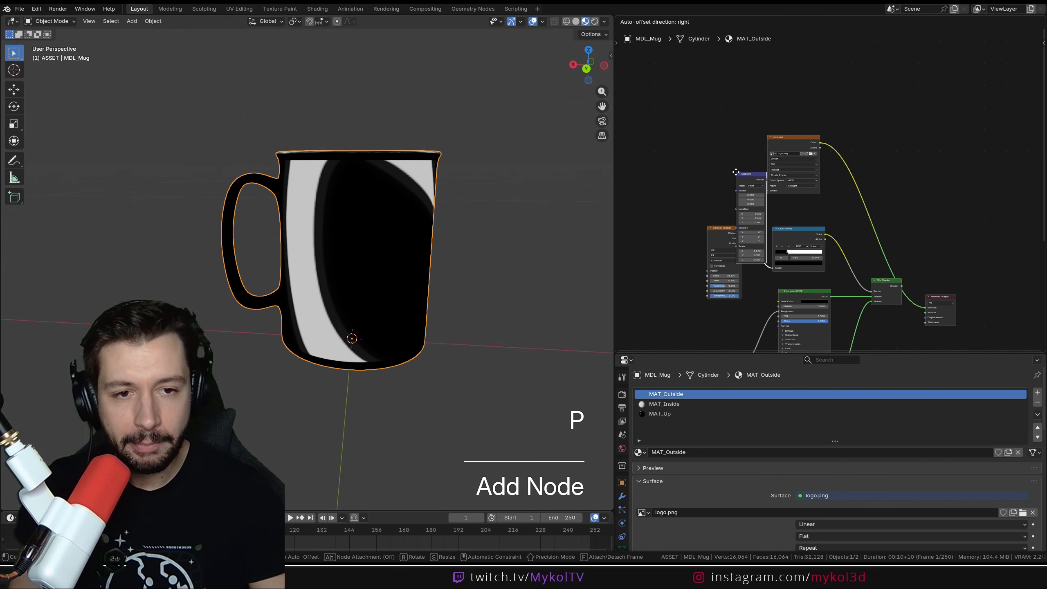
pyautogui.click(701, 124)
pyautogui.hotkey('shift', 'a')
pyautogui.write('coor')
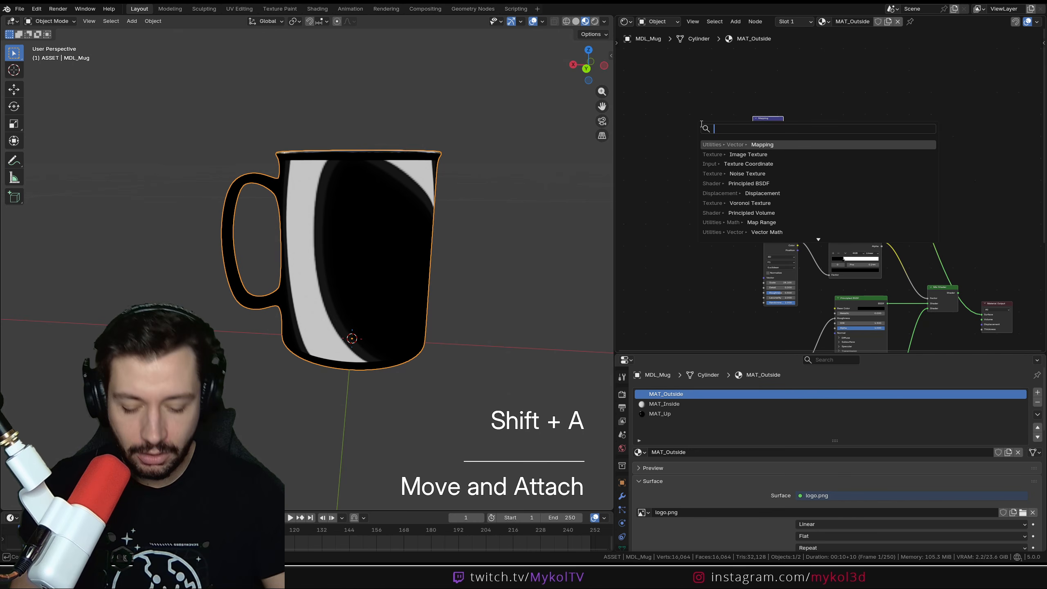
pyautogui.press('Return')
pyautogui.click(732, 119)
# Link the Texture Coordinate UV output to the Mapping Vector input, and the Mapping Vector output to the logo.png Vector input
pyautogui.scroll(4, 711, 151)
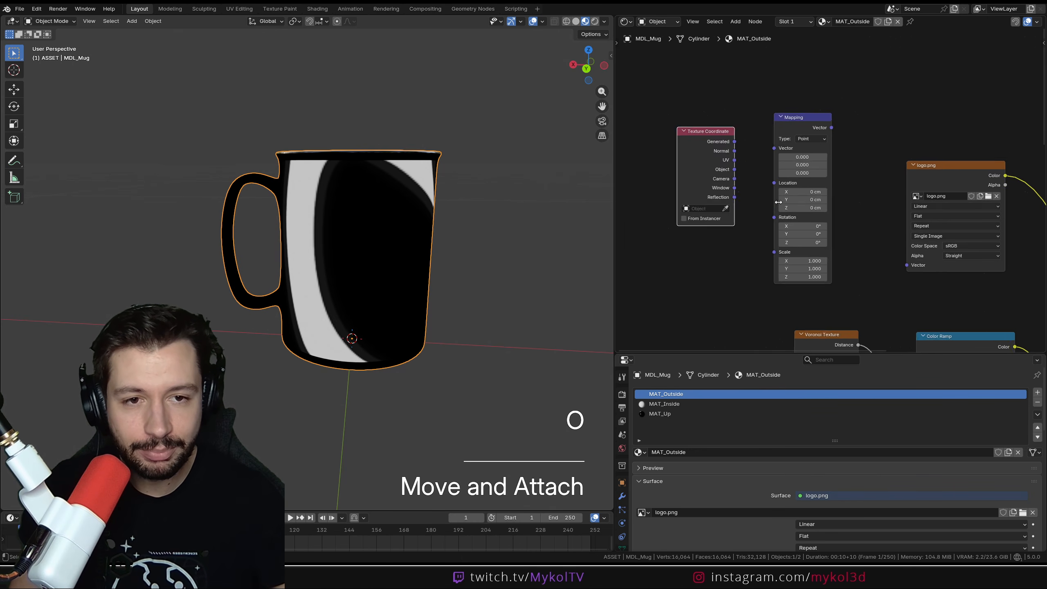
pyautogui.moveTo(754, 138); pyautogui.dragTo(759, 137)
pyautogui.moveTo(832, 111); pyautogui.dragTo(927, 285)
# Set the Mapping node's X, Y and Z scale to 2, then raise all three to 6
pyautogui.moveTo(803, 256); pyautogui.dragTo(802, 250)
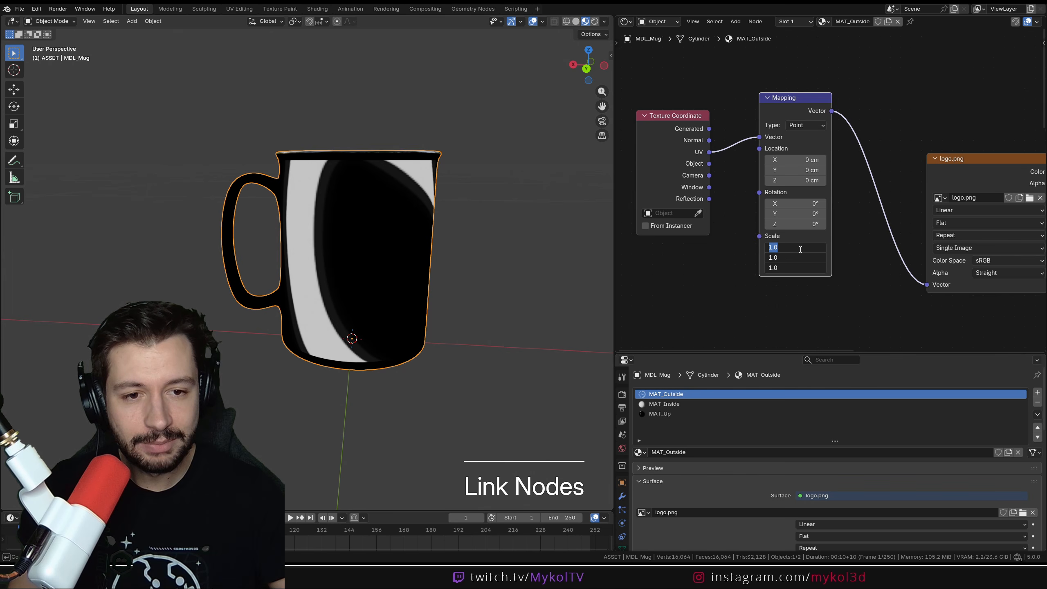
pyautogui.press('Return')
pyautogui.moveTo(469, 256); pyautogui.dragTo(350, 255, button='middle')
pyautogui.moveTo(799, 248)
pyautogui.mouseDown()
pyautogui.moveTo(800, 267)
pyautogui.moveTo(800, 248)
pyautogui.mouseUp()
pyautogui.press('Return')
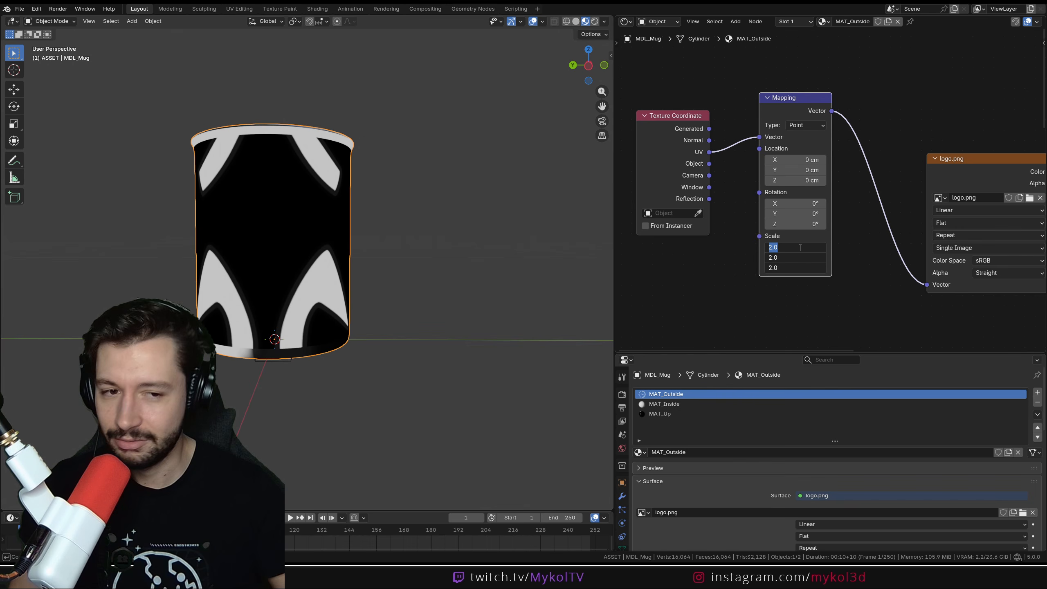
pyautogui.press('Return')
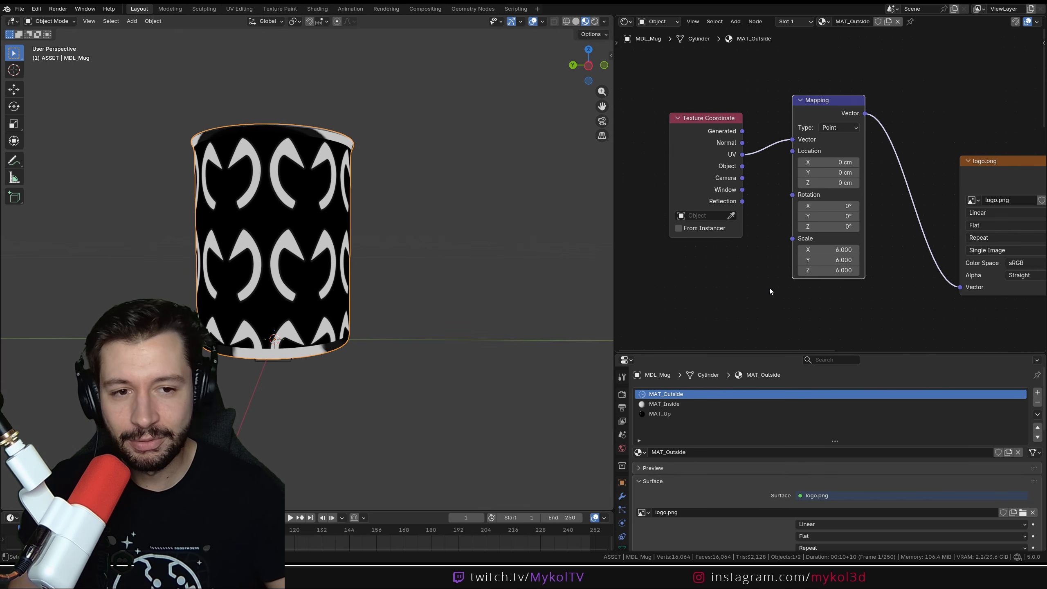
# Change the logo.png texture's extension mode to Extend and inspect the mug from other angles
pyautogui.keyDown('ctrl'); pyautogui.hscroll(5, 800, 265); pyautogui.keyUp('ctrl')
pyautogui.click(850, 216)
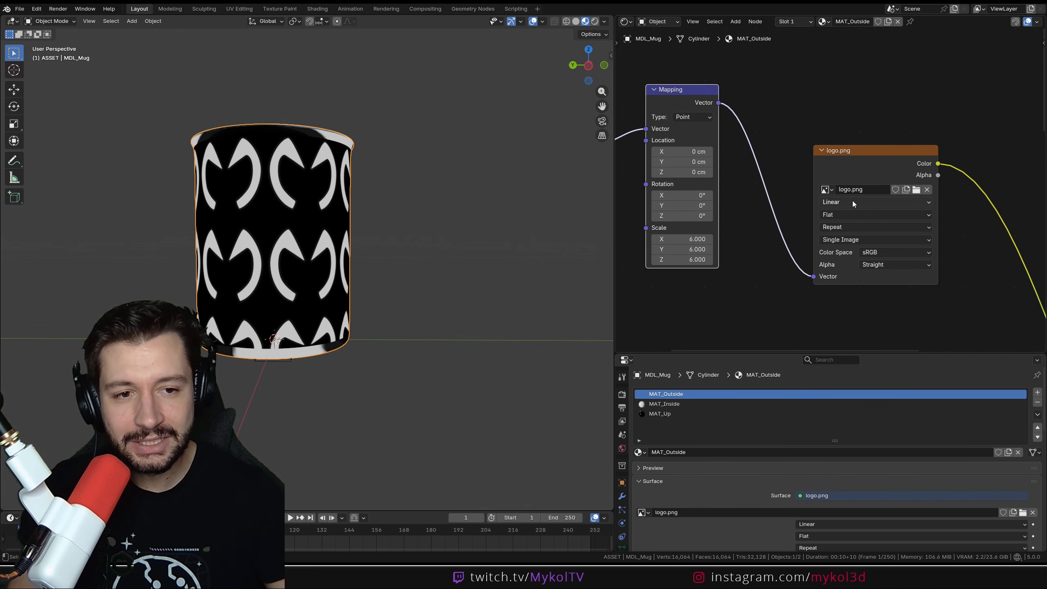
pyautogui.click(849, 227)
pyautogui.click(842, 267)
pyautogui.moveTo(586, 288); pyautogui.dragTo(422, 328, button='middle')
pyautogui.scroll(-4, 422, 328)
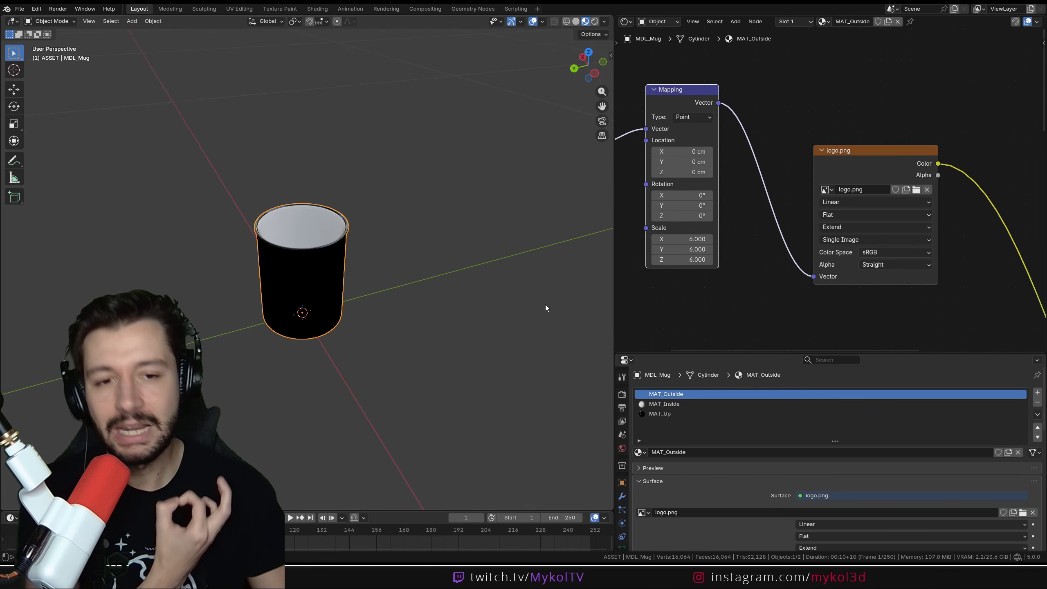
# Delete the Texture Coordinate, Mapping and logo.png nodes and reconnect the Mix Shader to the Material Output's Surface
pyautogui.scroll(-3, 802, 254)
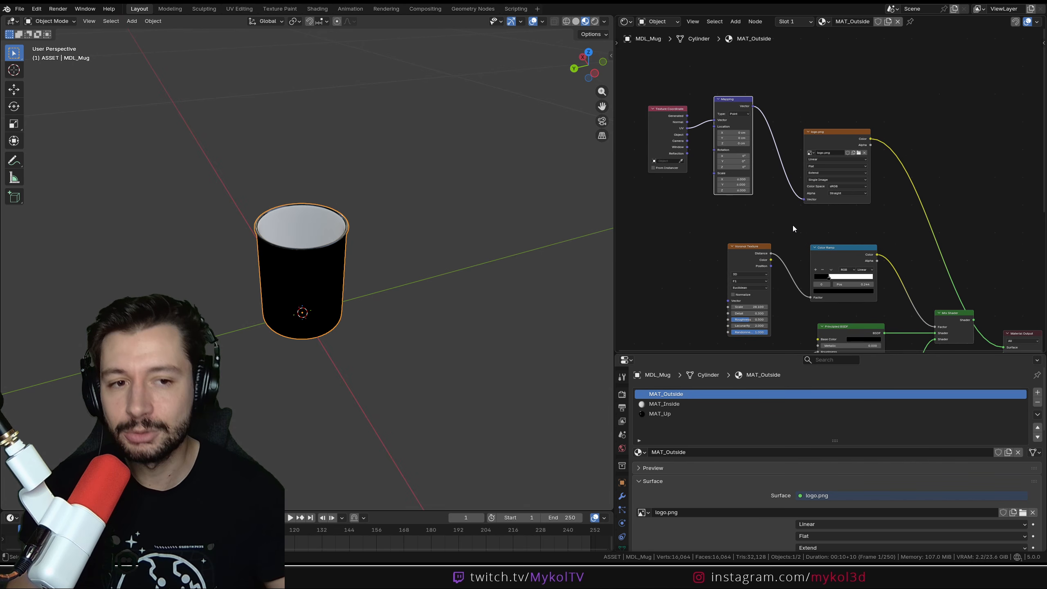
pyautogui.click(857, 227)
pyautogui.moveTo(879, 228); pyautogui.dragTo(636, 92)
pyautogui.press('Delete')
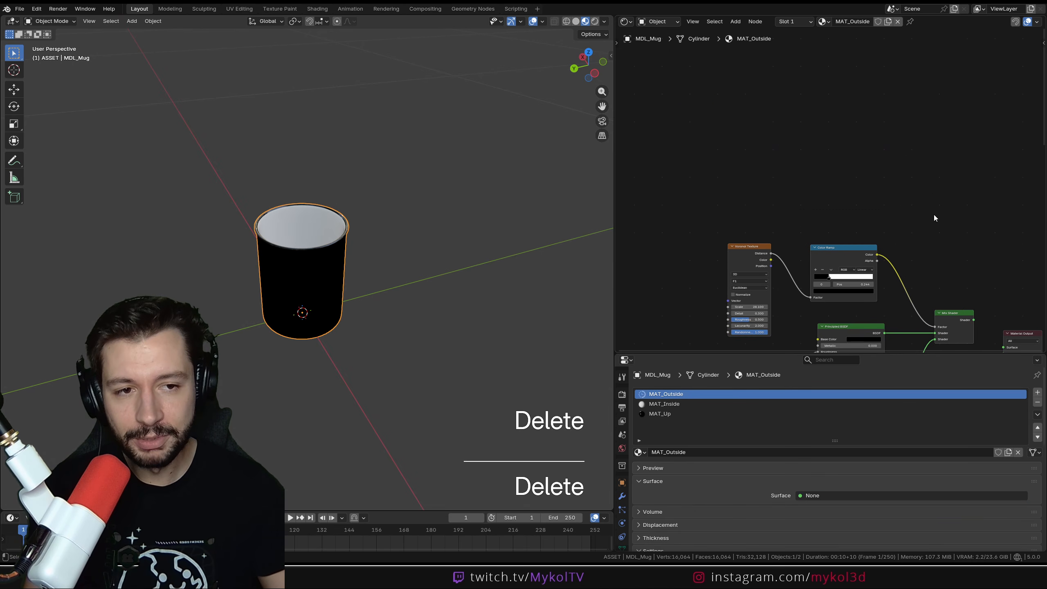
pyautogui.press('Delete')
pyautogui.moveTo(873, 268); pyautogui.dragTo(909, 249)
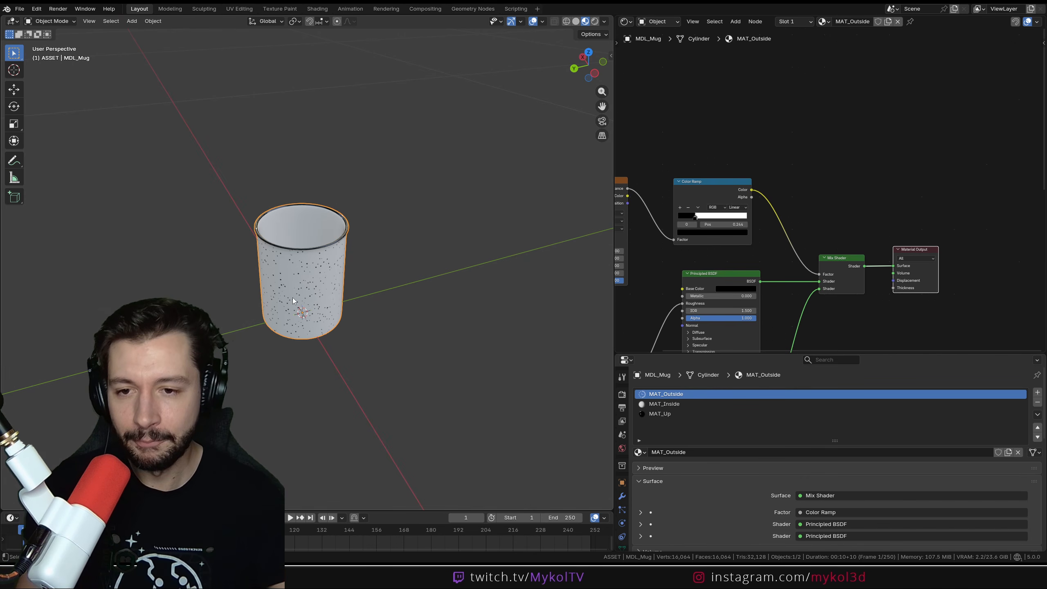
# Enter Edit Mode on the mug and change the Shader Editor area back to the UV Editor
pyautogui.press('Tab')
pyautogui.moveTo(376, 290); pyautogui.dragTo(448, 238, button='middle')
pyautogui.scroll(3, 448, 237)
pyautogui.click(625, 21)
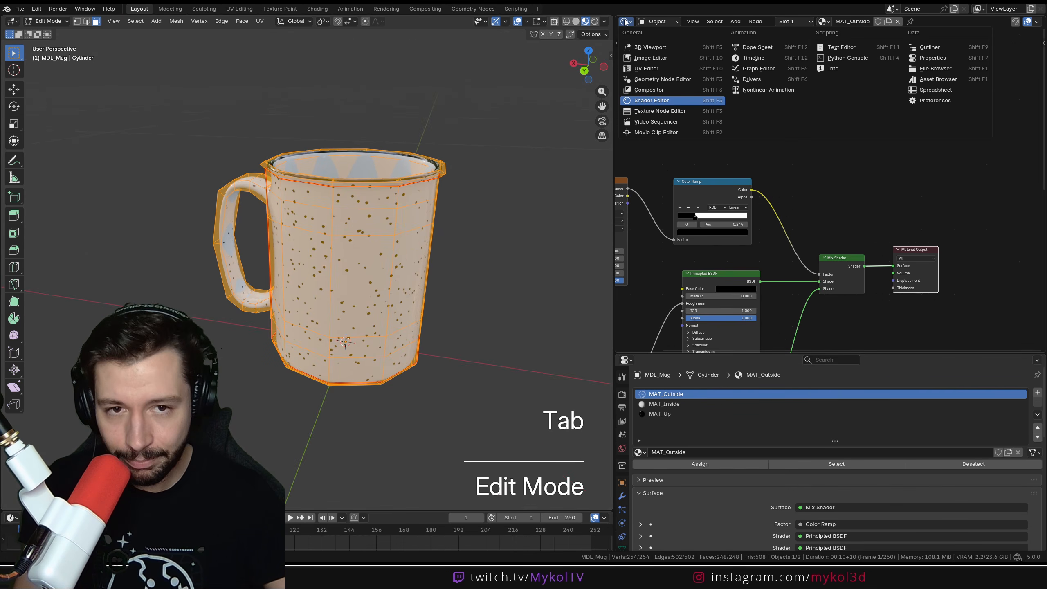
pyautogui.click(657, 69)
pyautogui.scroll(-3, 756, 188)
# Box-select all of the mug's UV islands in the UV Editor
pyautogui.click(680, 107)
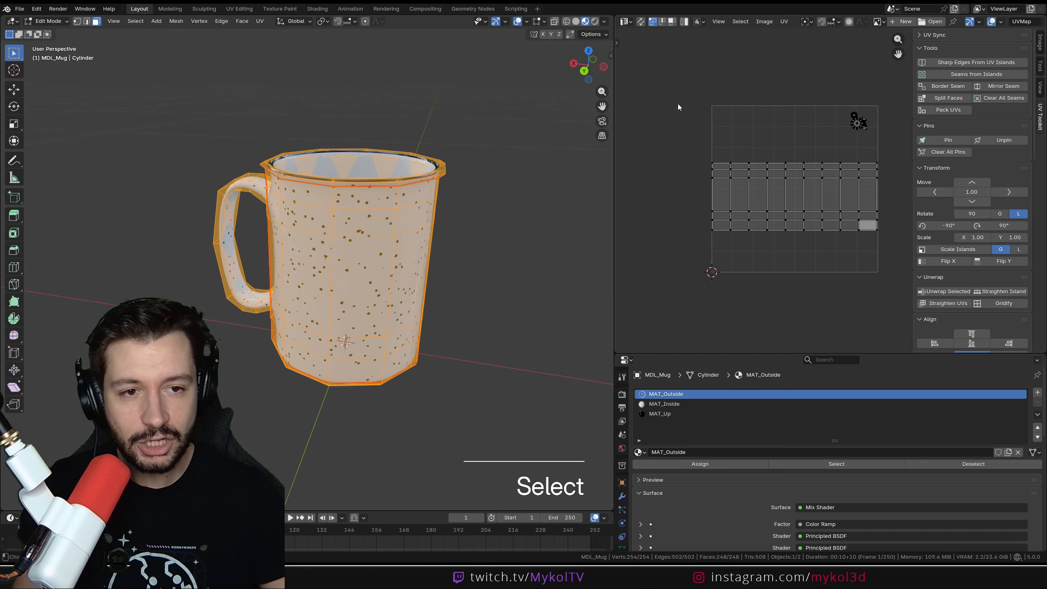
pyautogui.moveTo(678, 107); pyautogui.dragTo(902, 290)
pyautogui.click(884, 181)
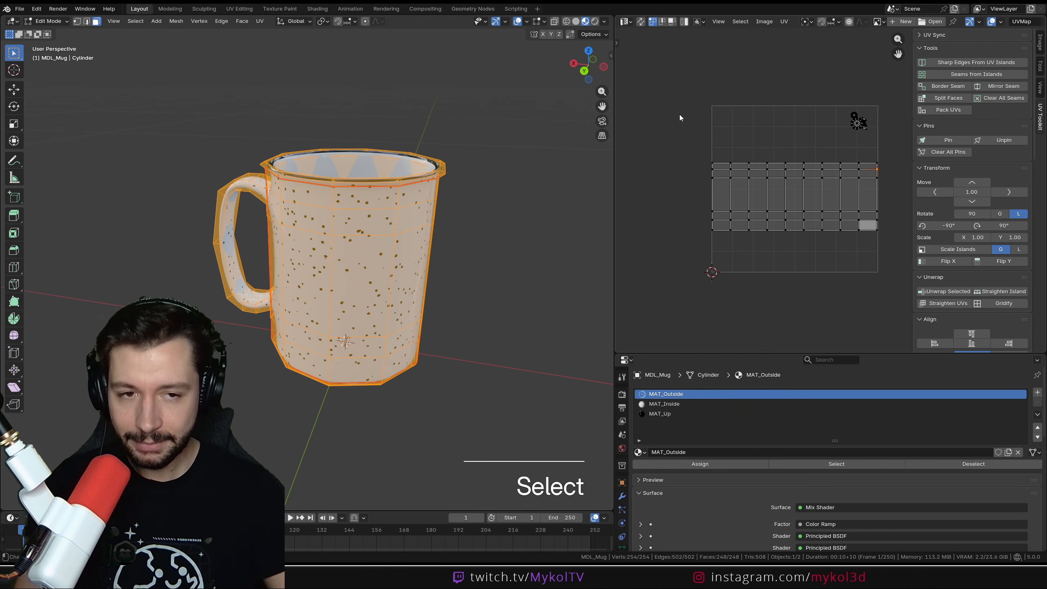
pyautogui.moveTo(651, 72); pyautogui.dragTo(902, 279)
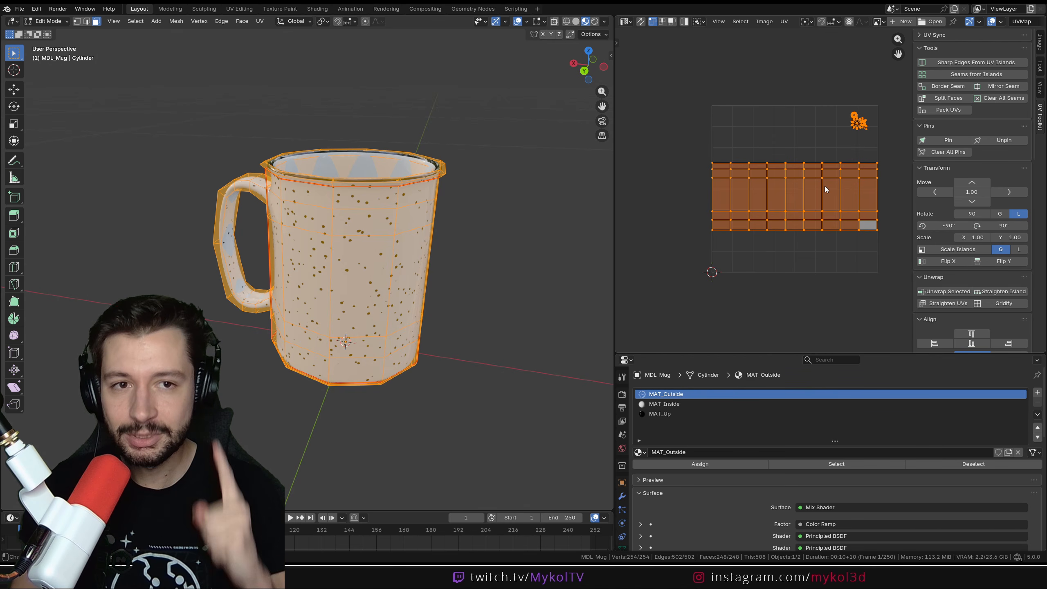
# Start Export UV Layout, create a folder named TUTO on the Desktop and open it as the destination
pyautogui.click(786, 23)
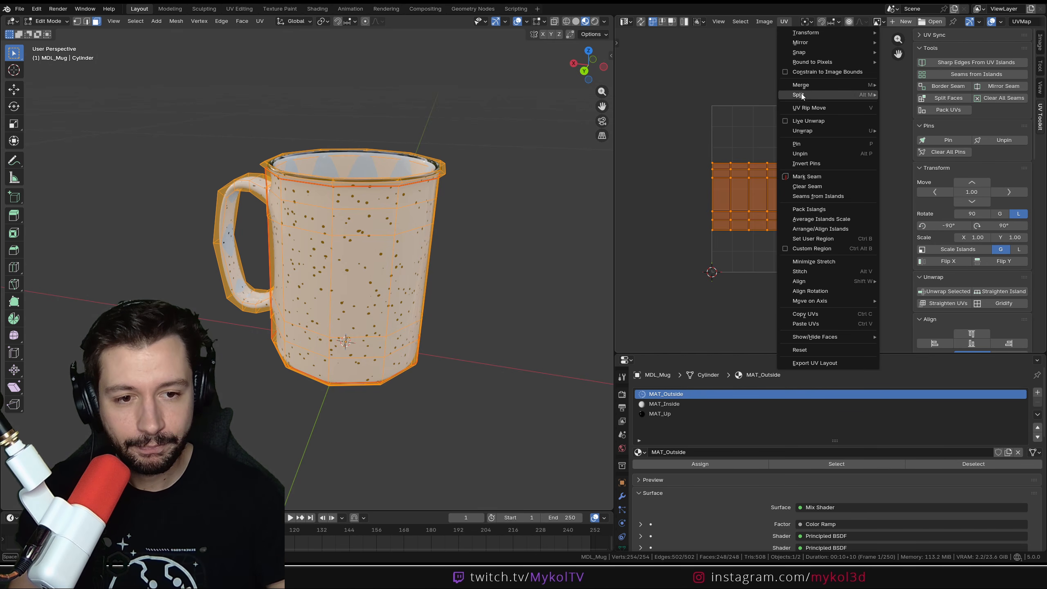
pyautogui.click(828, 363)
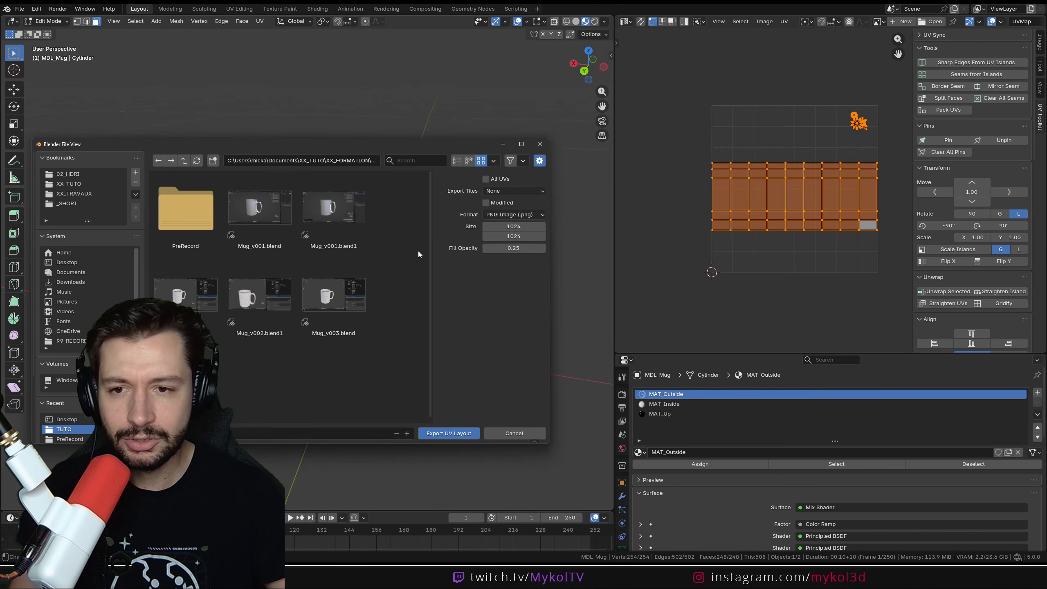
pyautogui.click(82, 266)
pyautogui.click(213, 159)
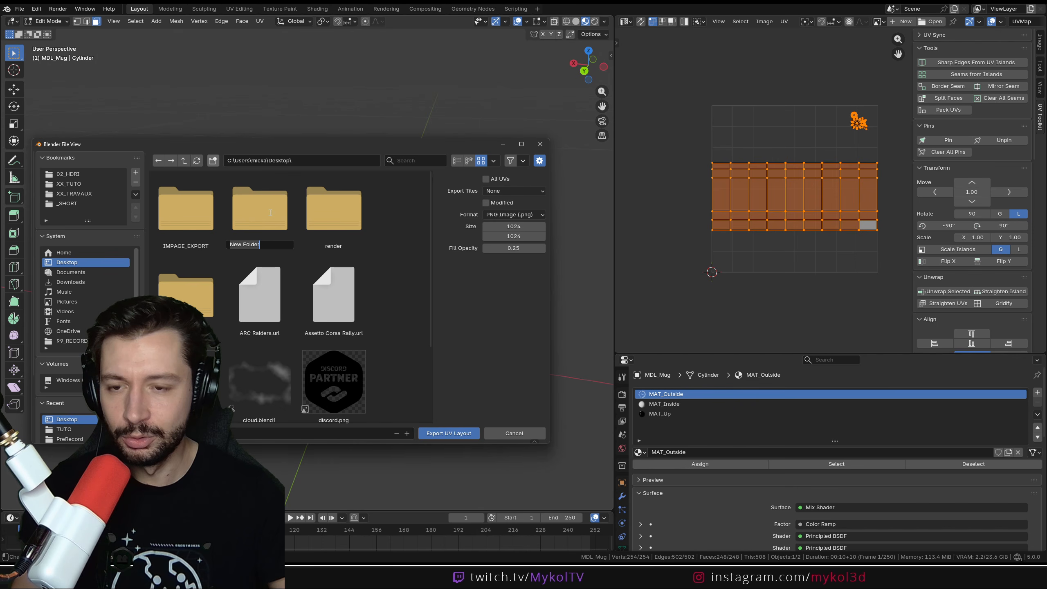
pyautogui.press('Return')
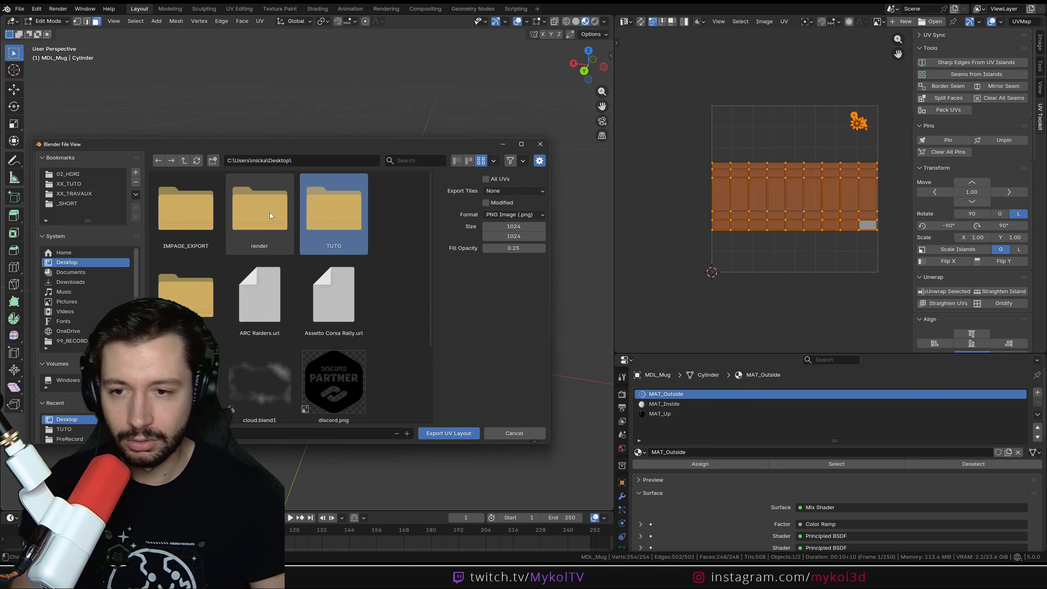
pyautogui.doubleClick(333, 215)
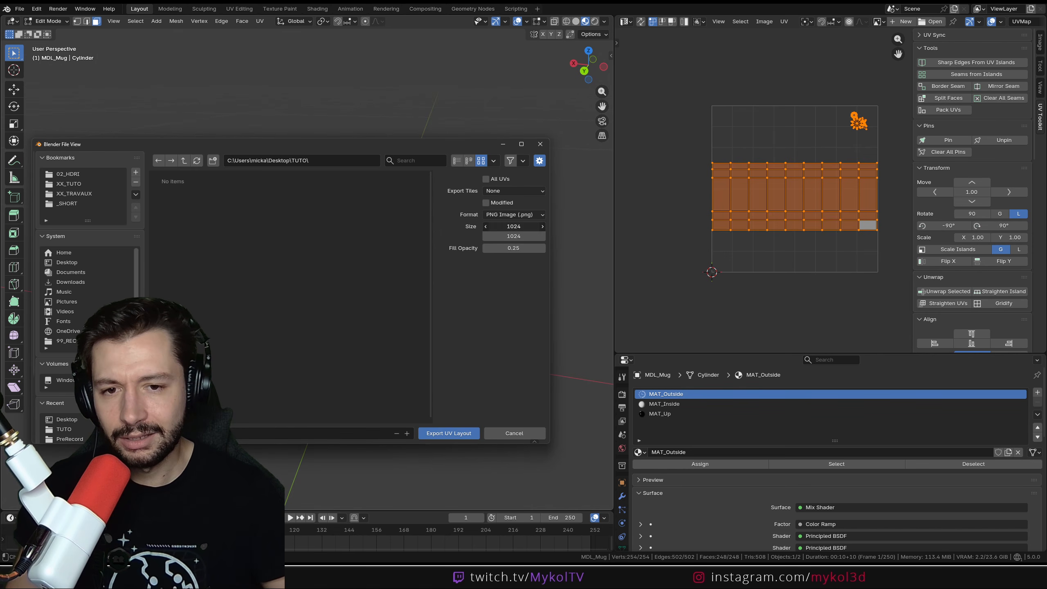
# Set the export size to 2048 by 2048 and export the UV layout as a PNG image
pyautogui.write('48')
pyautogui.press('Tab')
pyautogui.write('2')
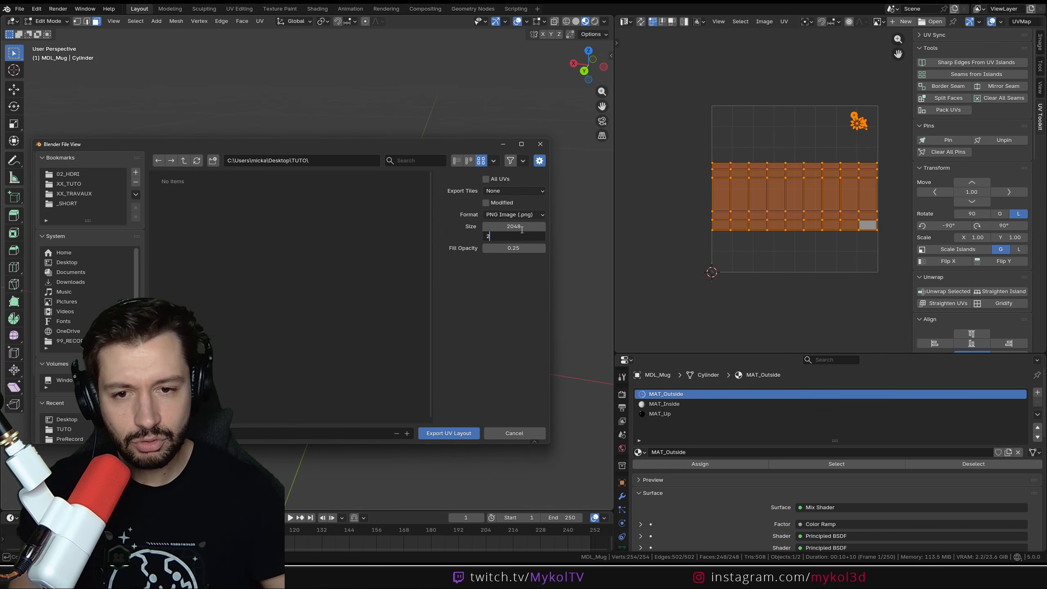
pyautogui.press('Return')
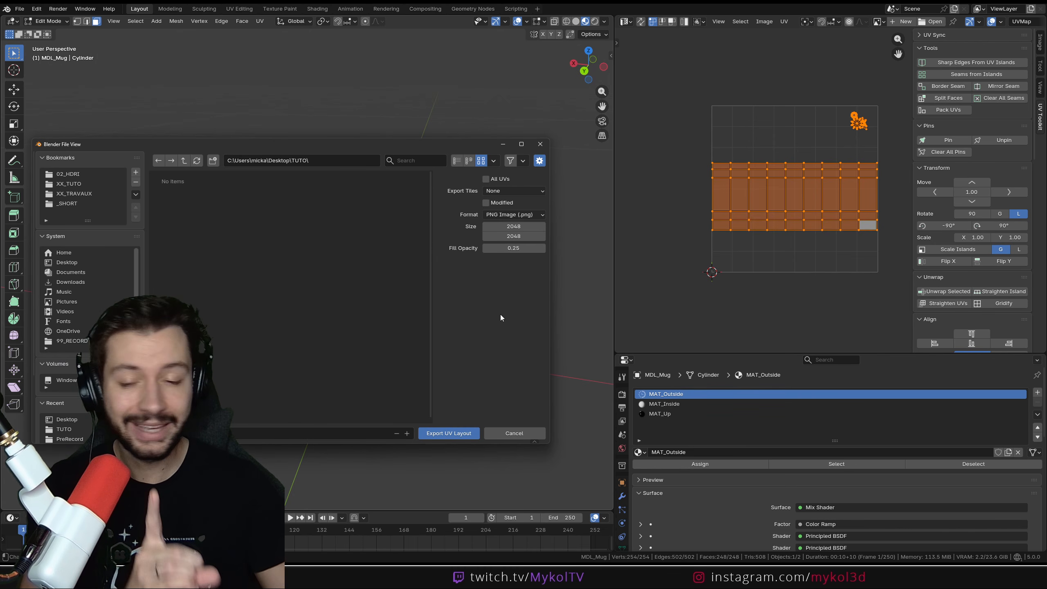
pyautogui.click(449, 433)
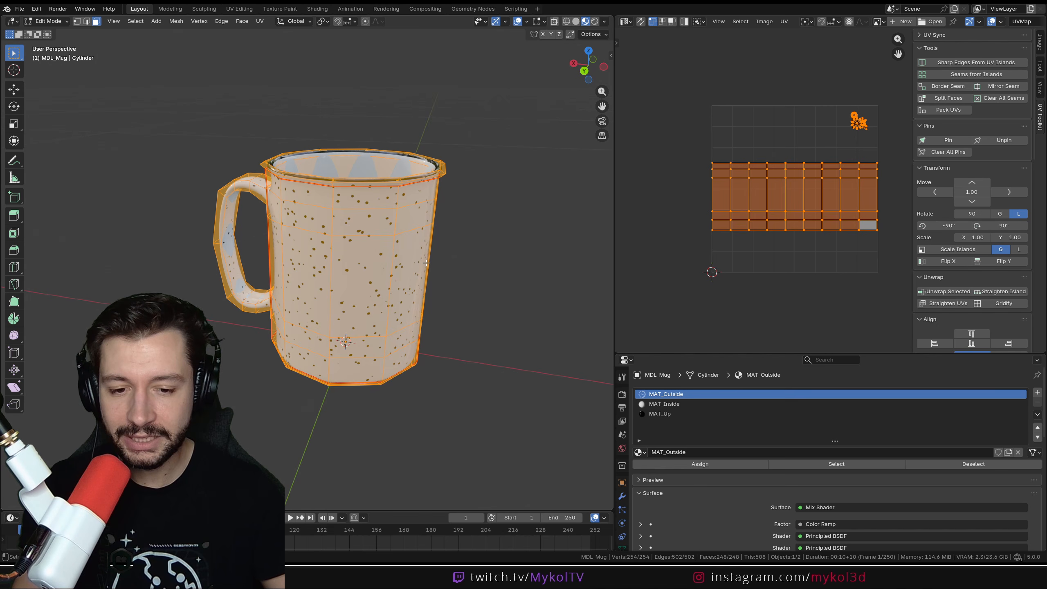
# Switch to Photopea in the browser and open UV_Layout.png from the TUTO folder on the Desktop, shown full screen
pyautogui.hotkey('alt', 'Tab')
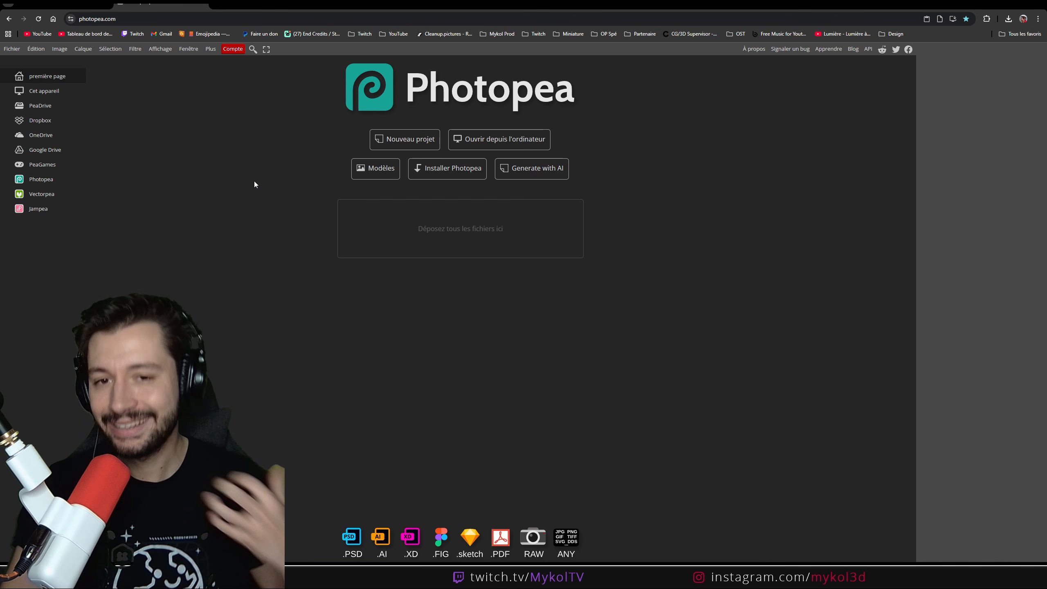
pyautogui.click(13, 51)
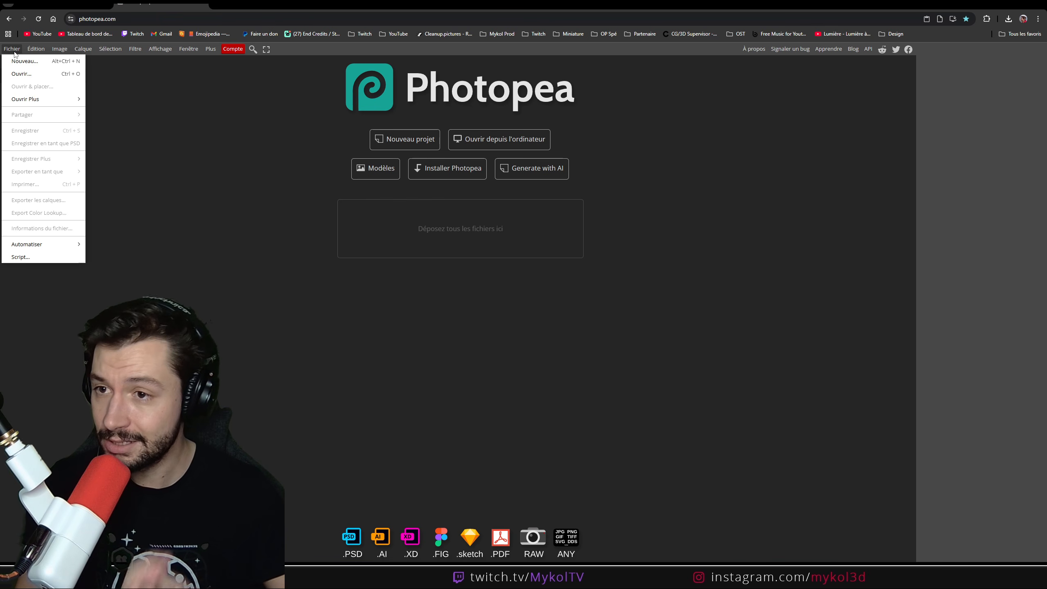
pyautogui.click(22, 73)
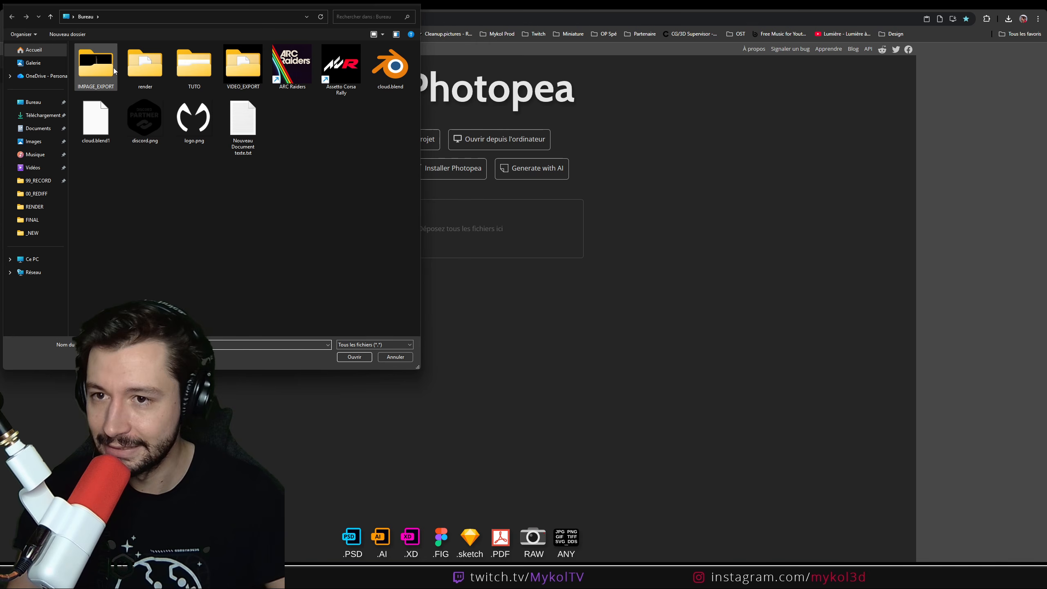
pyautogui.doubleClick(98, 80)
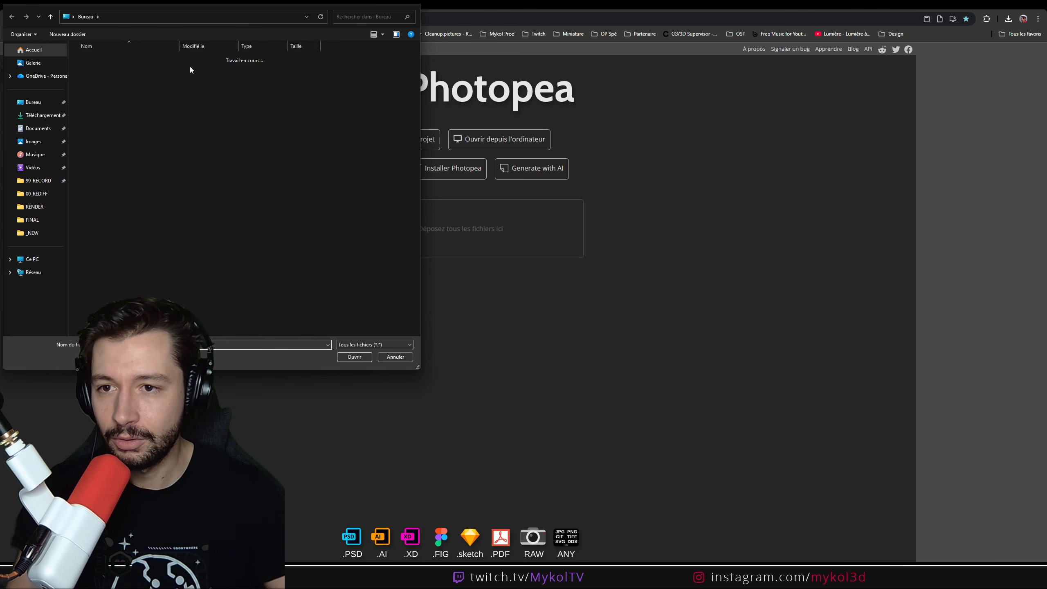
pyautogui.doubleClick(96, 82)
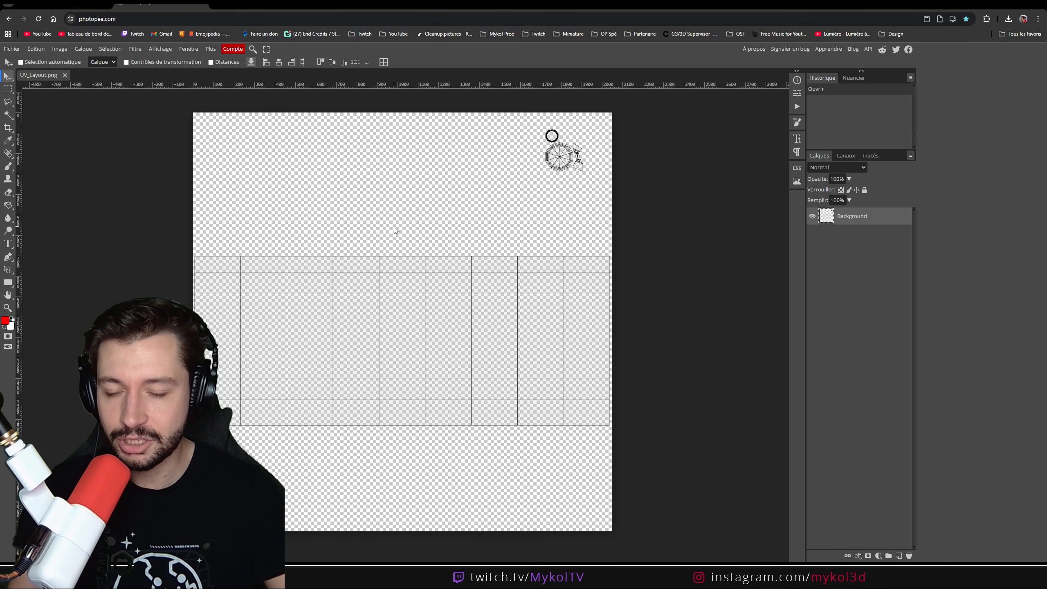
pyautogui.press('F11')
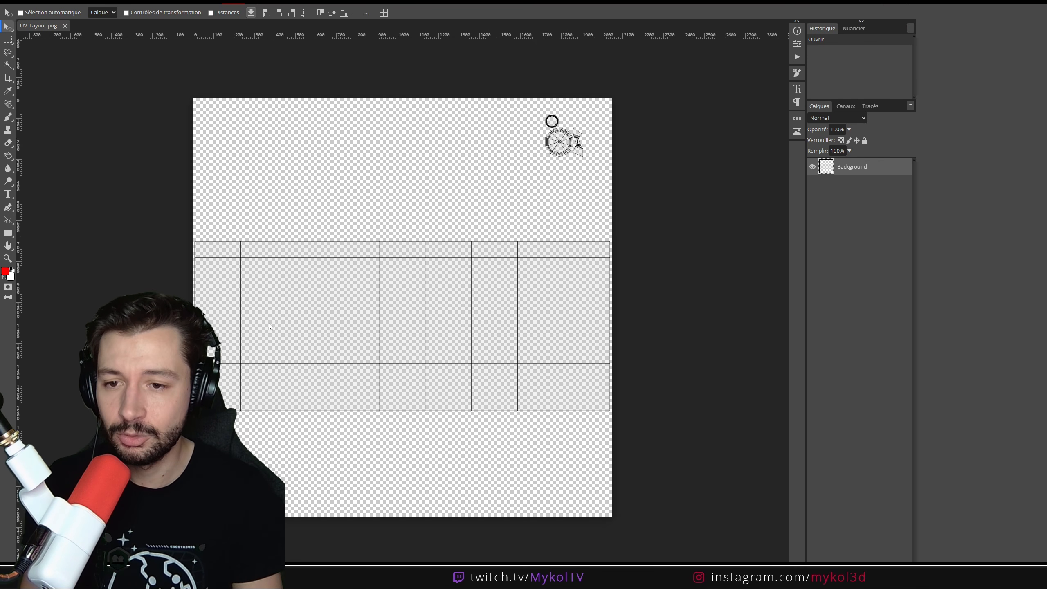
# Add a red 150 px text layer numbering the mug wall's UV columns from 1 to 9
pyautogui.click(7, 193)
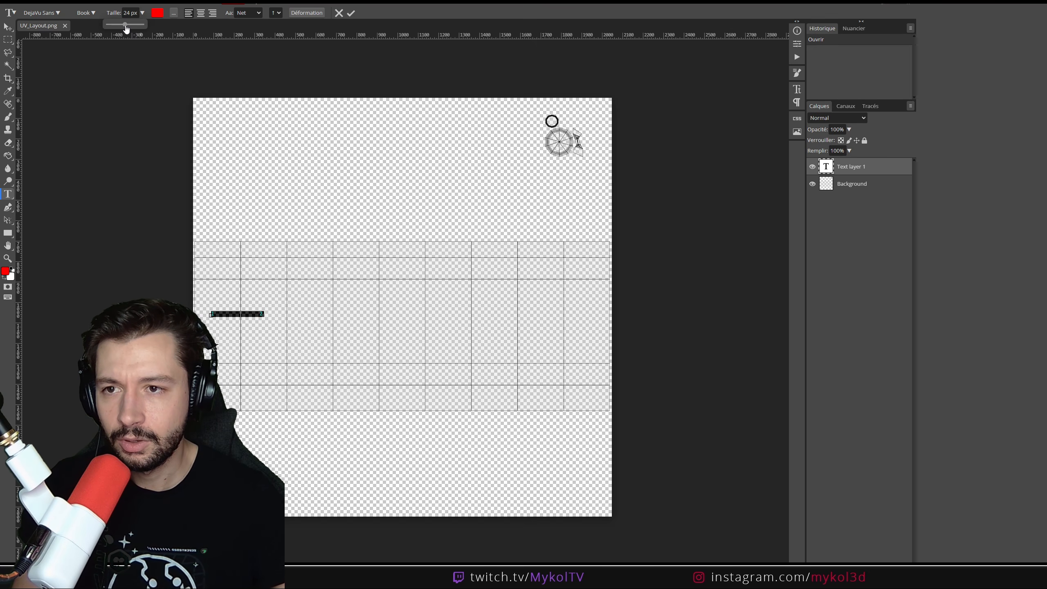
pyautogui.moveTo(125, 26); pyautogui.dragTo(200, 29)
pyautogui.click(338, 307)
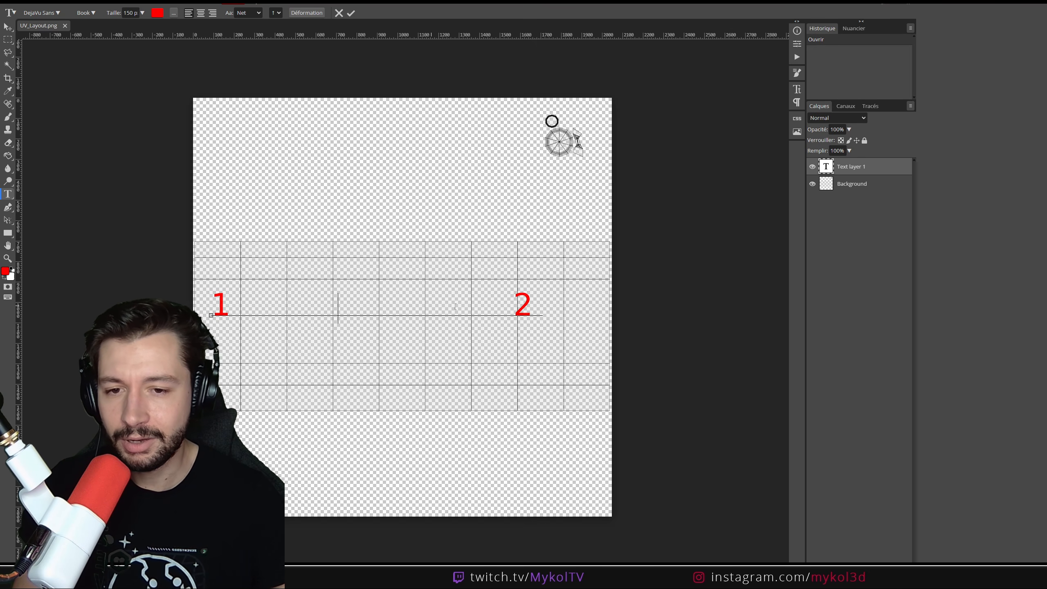
pyautogui.doubleClick(509, 304)
pyautogui.press('BackSpace')
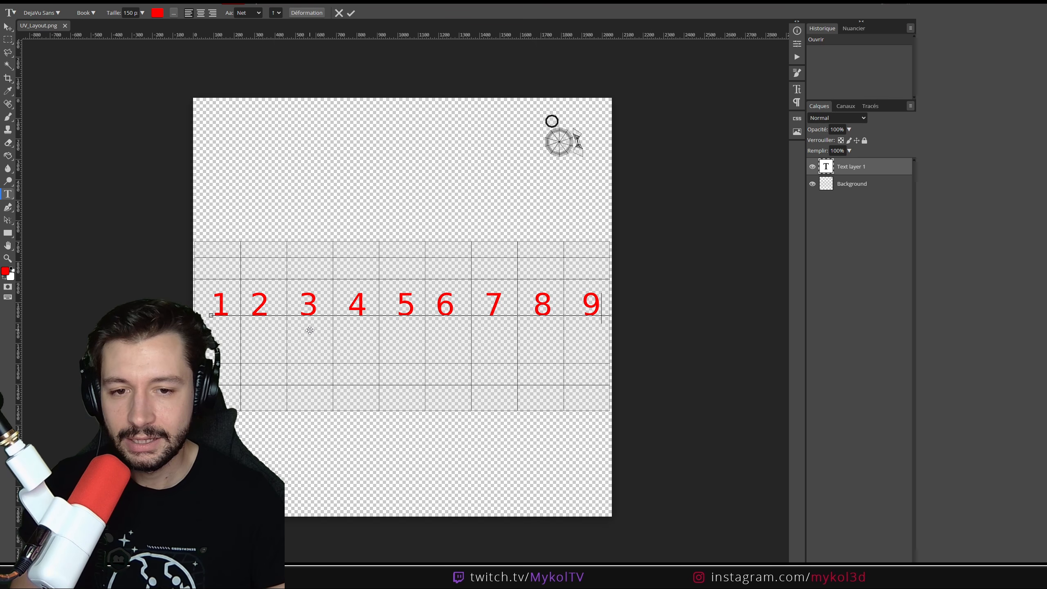
# Hide the Background layer and export the numbered image as a 2048 by 2048 JPG named UV_Layout
pyautogui.click(865, 191)
pyautogui.click(812, 185)
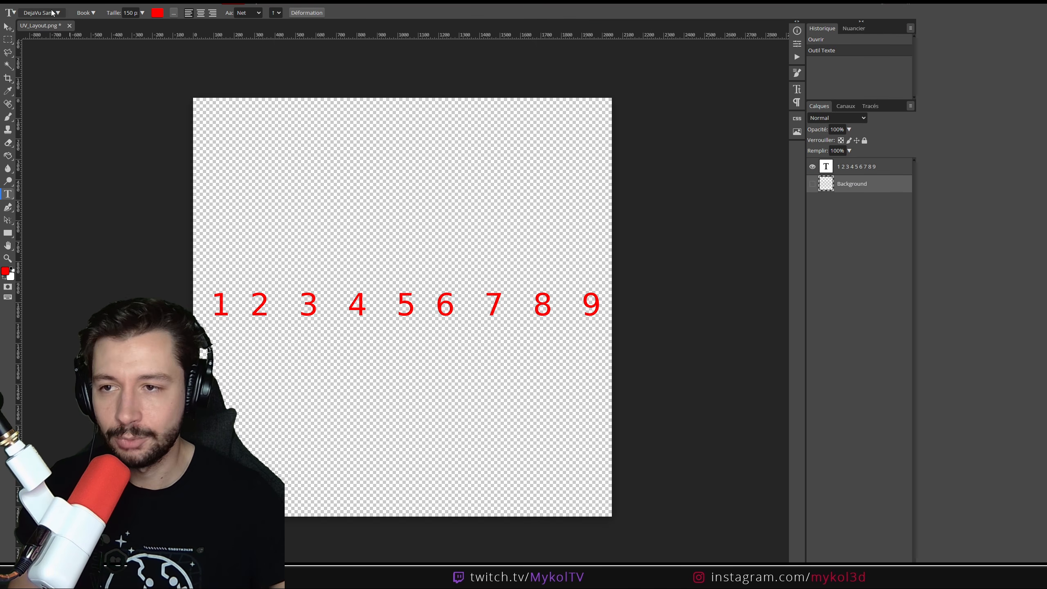
pyautogui.click(9, 3)
pyautogui.moveTo(56, 123)
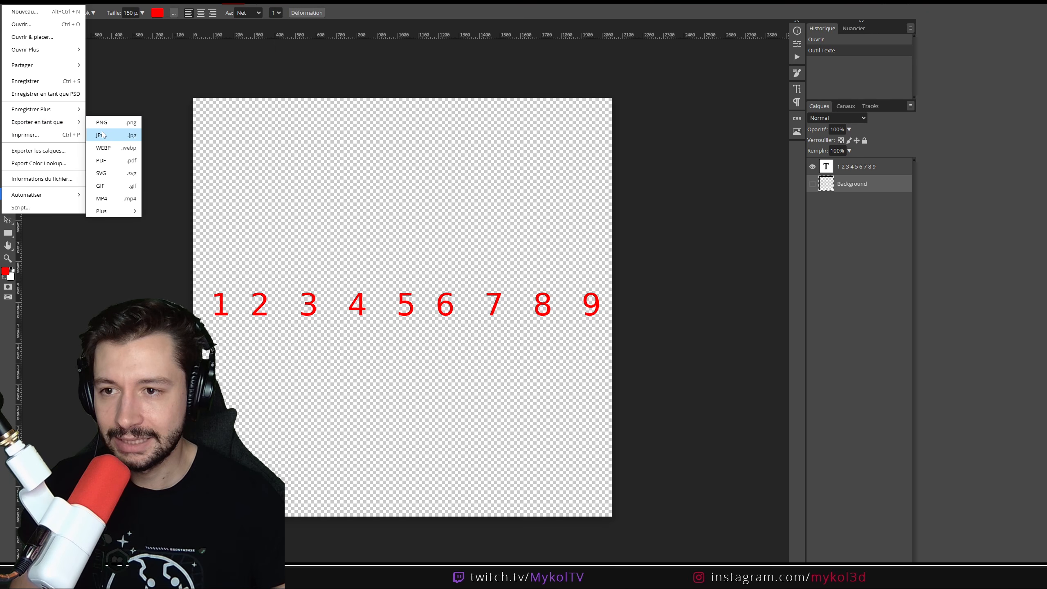
pyautogui.click(106, 135)
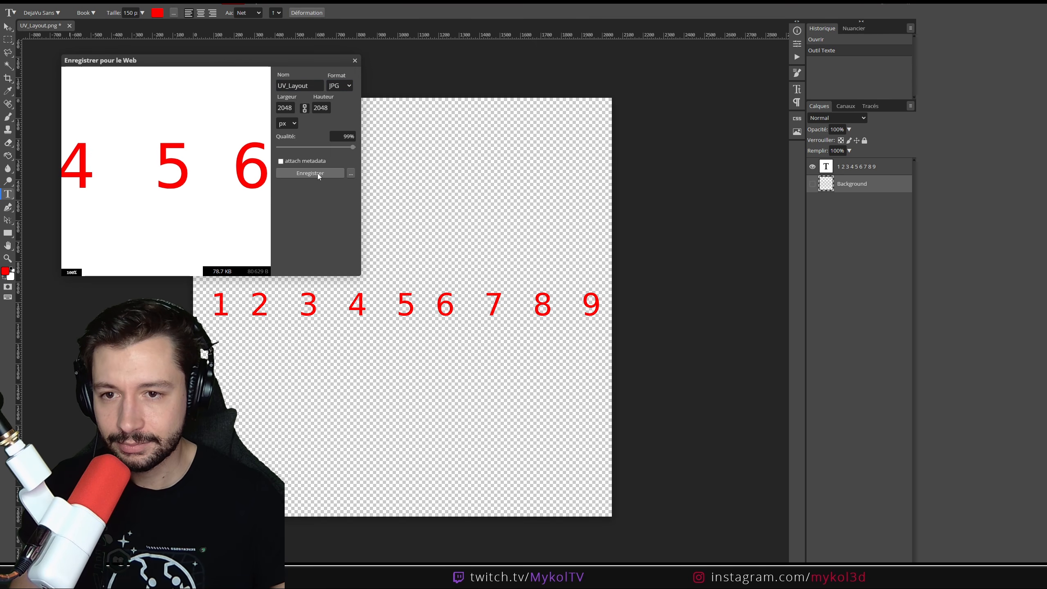
pyautogui.click(317, 174)
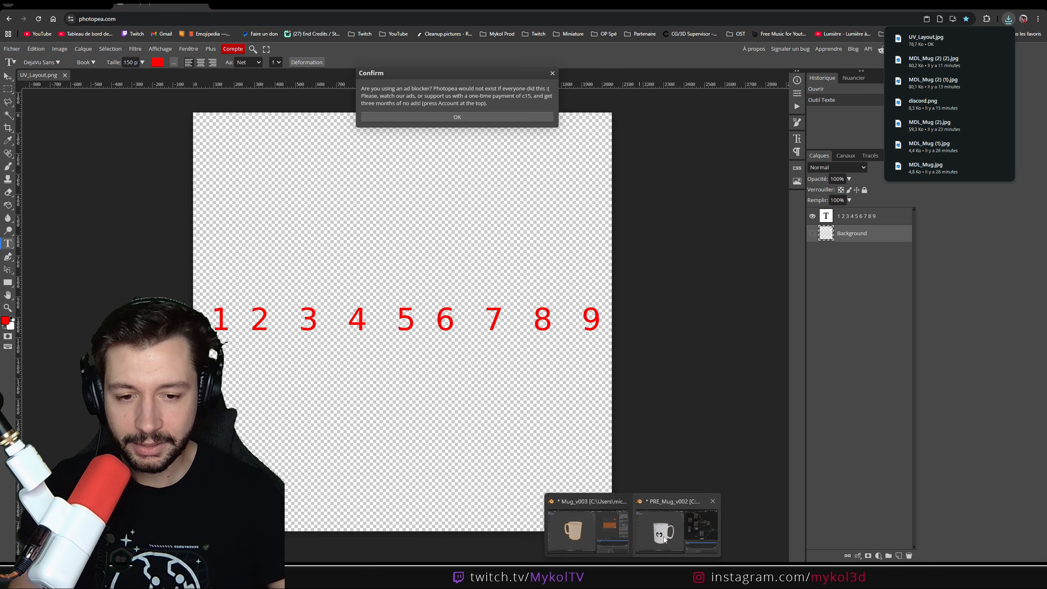
# Switch to the Mug_v003 Blender window, change the UV Editor to the Shader Editor and add an Image Texture node above the Color Ramp
pyautogui.click(589, 521)
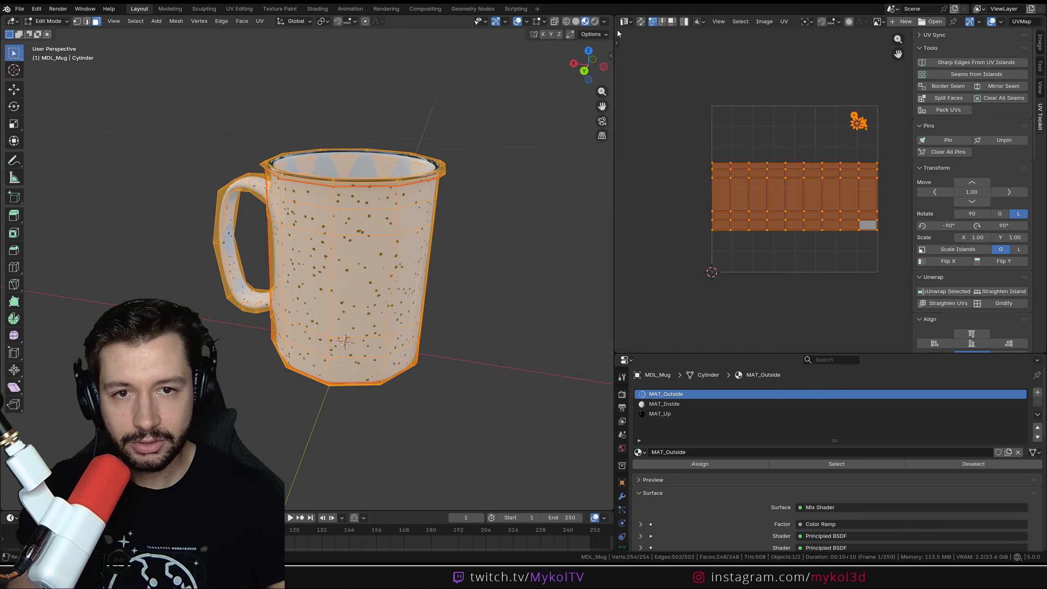
pyautogui.click(624, 22)
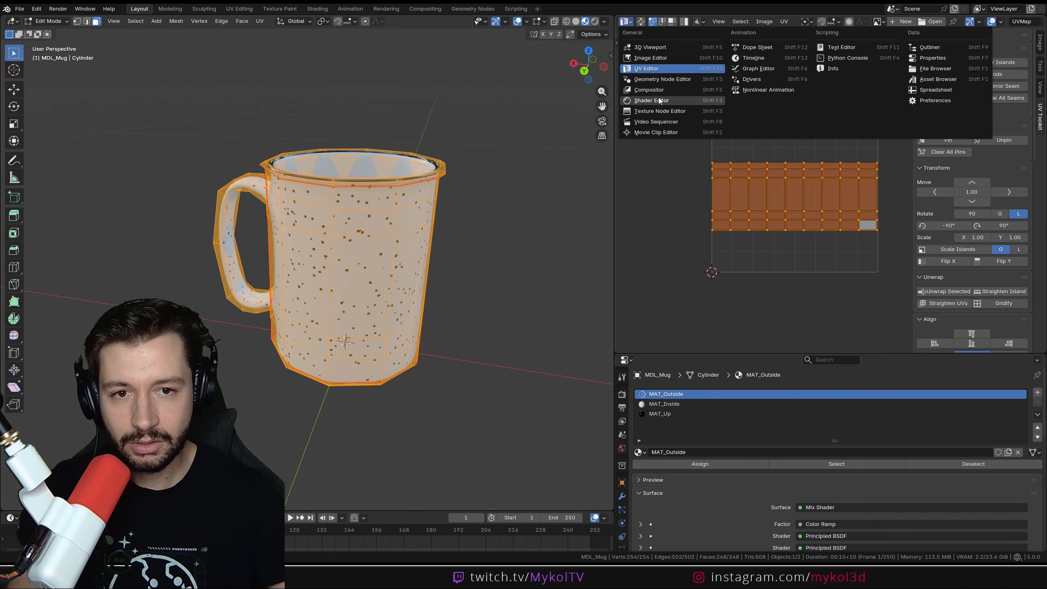
pyautogui.click(660, 69)
pyautogui.hotkey('shift', 'a')
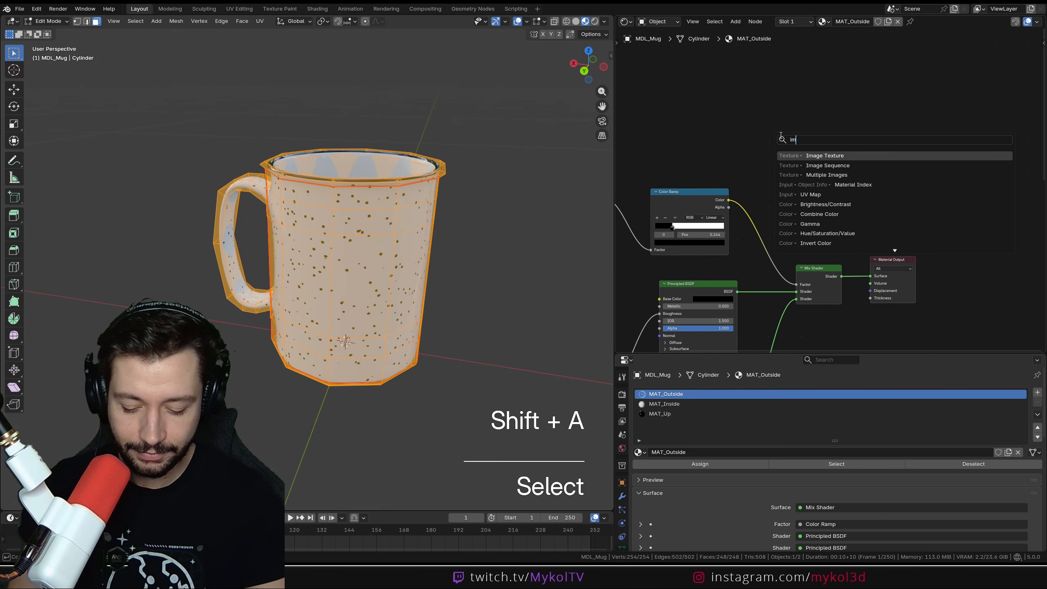
pyautogui.write('image')
pyautogui.press('Return')
pyautogui.click(673, 92)
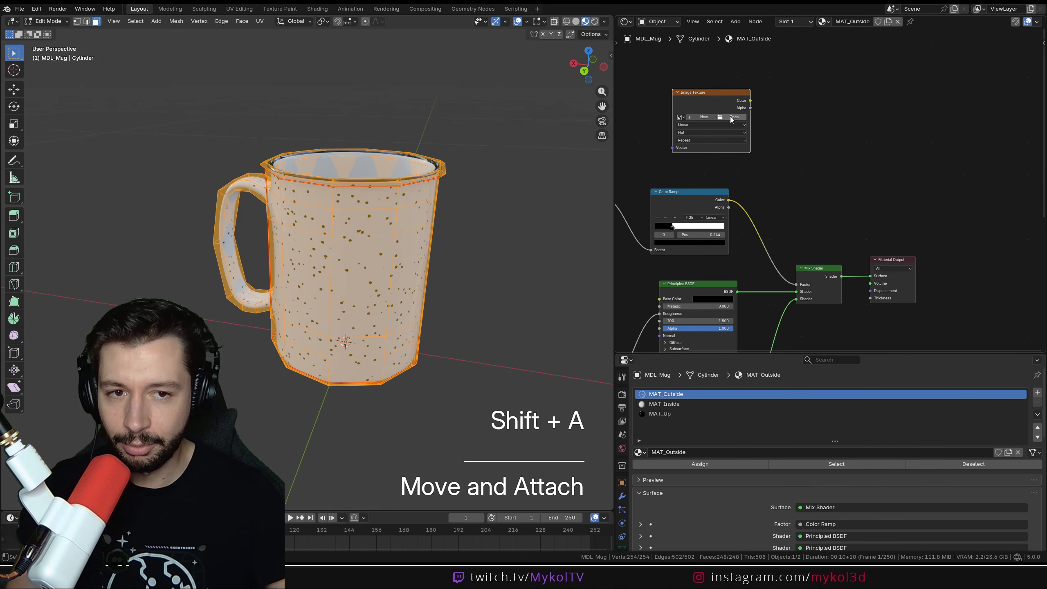
# Load UV_Layout.jpg into the Image Texture node and connect its Color to the Material Output's Surface, ending in Object Mode
pyautogui.click(732, 117)
pyautogui.moveTo(287, 147); pyautogui.dragTo(1045, 173)
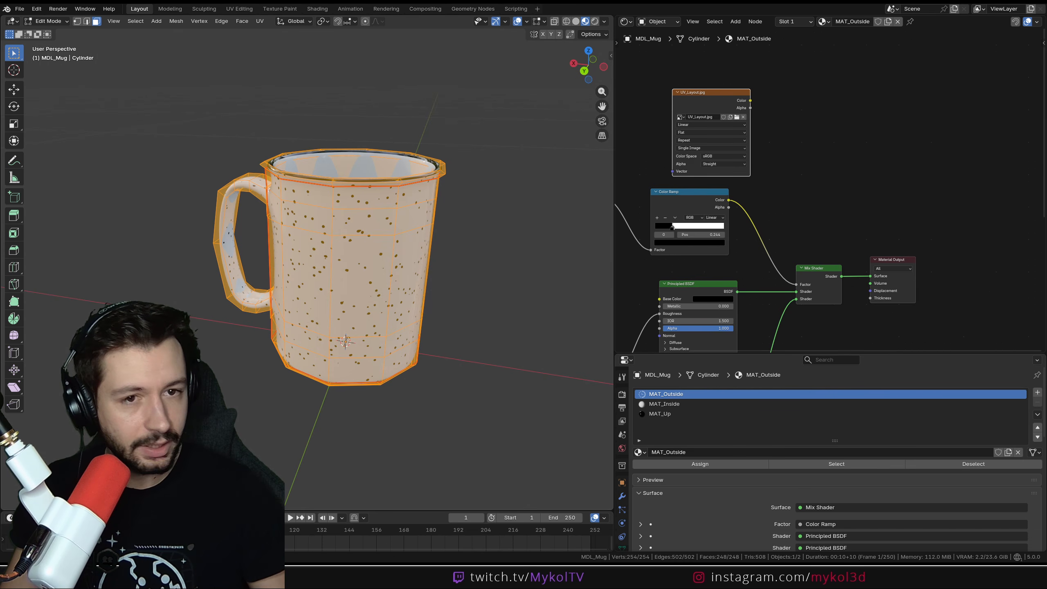
pyautogui.keyDown('ctrl'); pyautogui.keyDown('shift'); pyautogui.click(711, 124); pyautogui.keyUp('shift'); pyautogui.keyUp('ctrl')
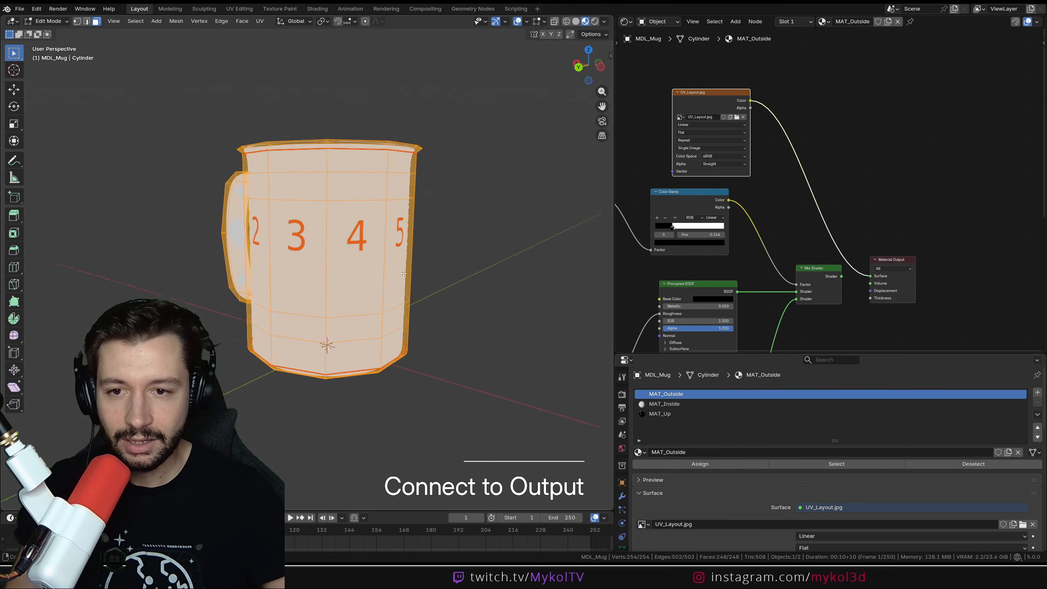
pyautogui.press('Tab')
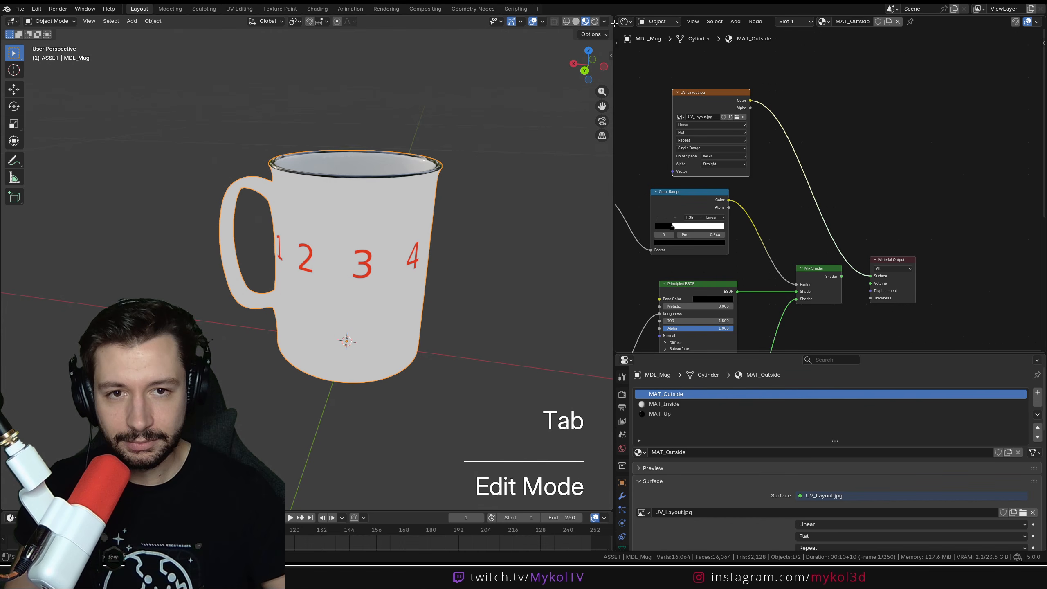
# Split the Shader Editor area and turn the enlarged upper part into an Image Editor for viewing UV_Layout.jpg
pyautogui.moveTo(614, 19); pyautogui.dragTo(614, 171)
pyautogui.click(625, 21)
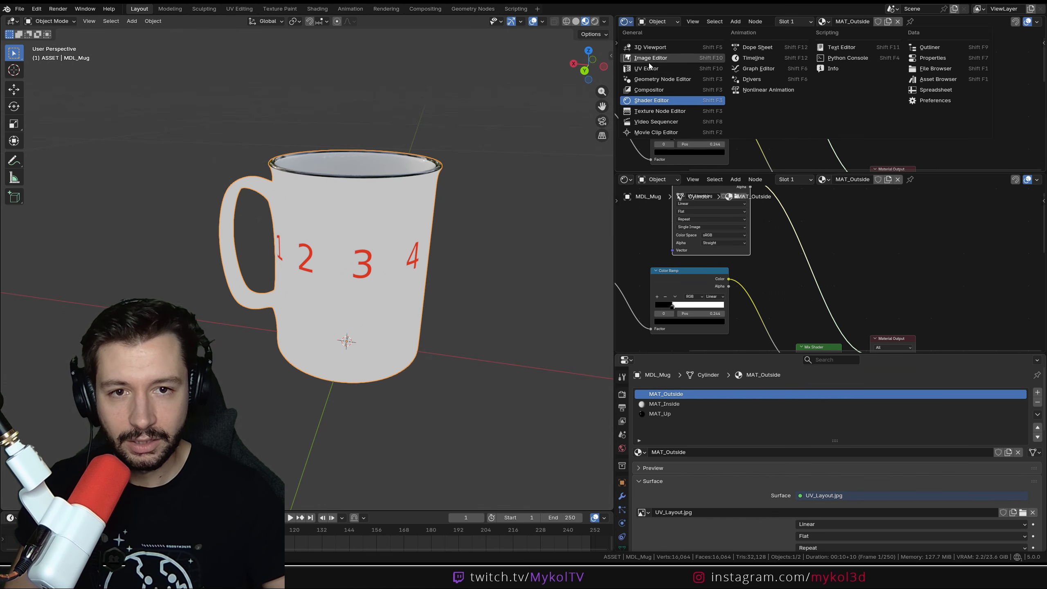
pyautogui.click(656, 62)
pyautogui.moveTo(796, 171); pyautogui.dragTo(796, 282)
pyautogui.scroll(-10, 852, 170)
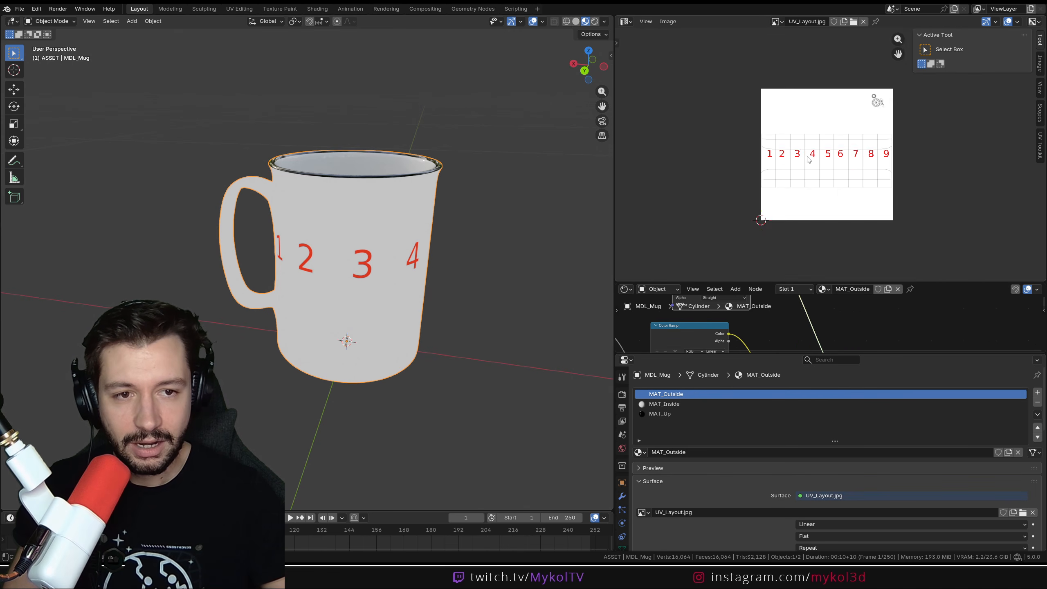
pyautogui.scroll(2, 851, 170)
pyautogui.scroll(1, 894, 153)
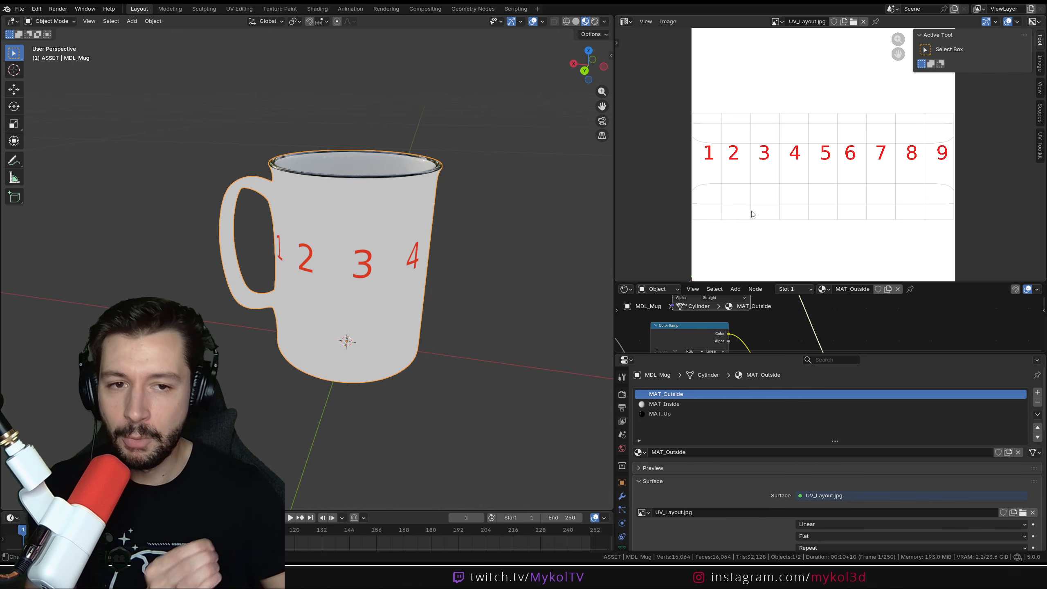
# Switch to Photopea and make the Background layer with the UV grid visible again
pyautogui.moveTo(542, 578)
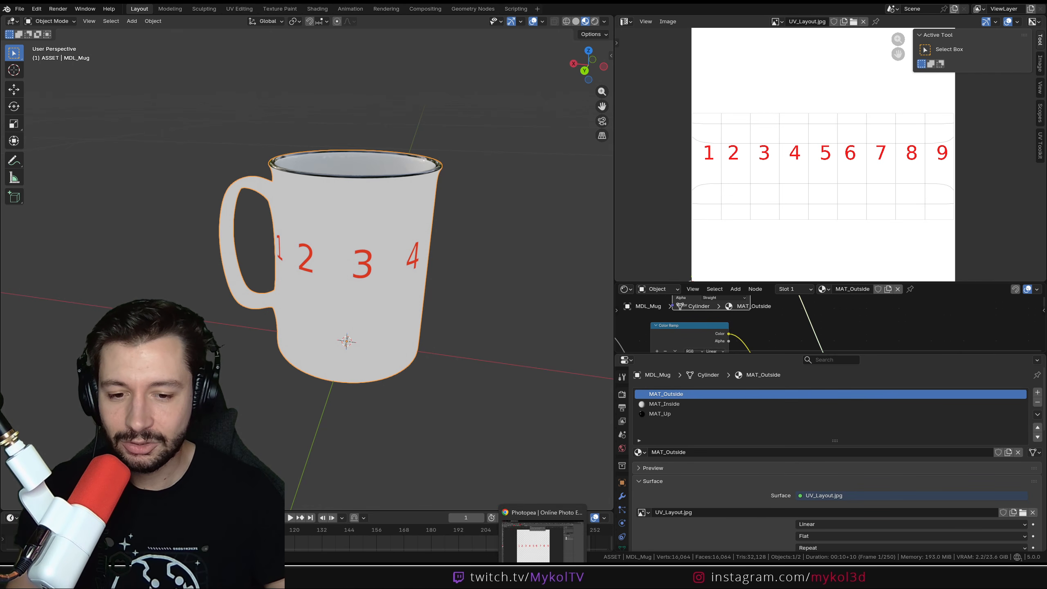
pyautogui.click(569, 536)
pyautogui.click(812, 233)
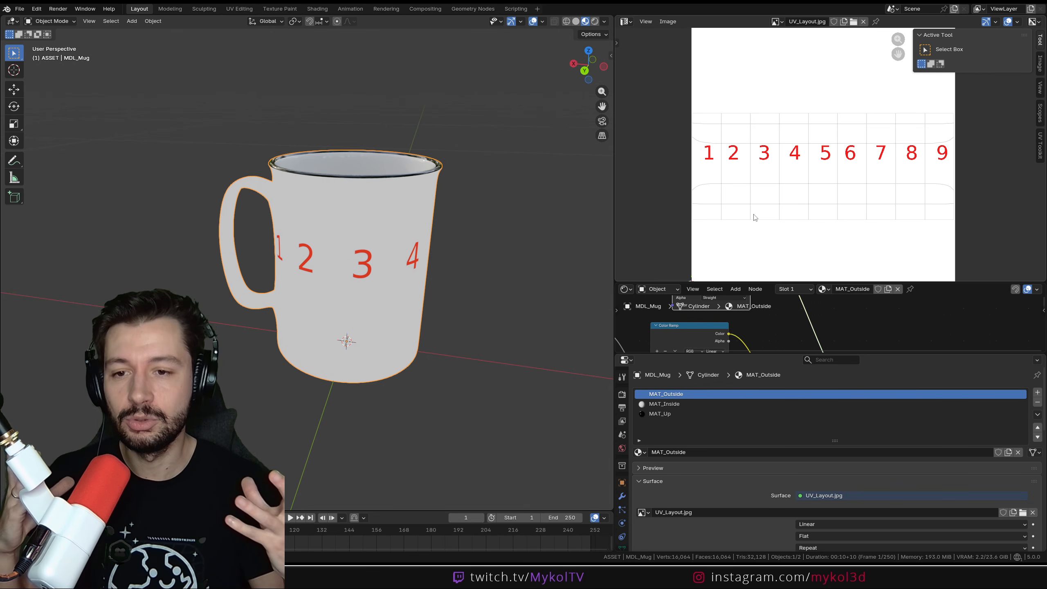
# Examine the numbers around the mug's outer wall from several sides and compare them with the numbered UV layout
pyautogui.moveTo(326, 280); pyautogui.dragTo(396, 228, button='middle')
pyautogui.scroll(1, 396, 228)
pyautogui.scroll(-1, 396, 228)
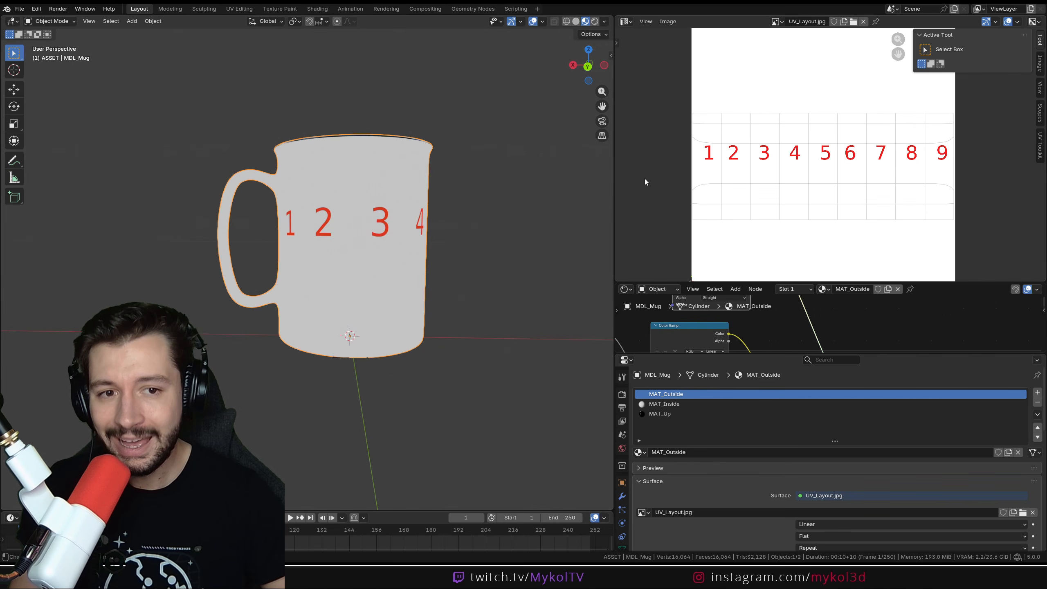
pyautogui.moveTo(443, 202)
pyautogui.mouseDown(button='middle')
pyautogui.moveTo(443, 224)
pyautogui.moveTo(442, 205)
pyautogui.mouseUp(button='middle')
pyautogui.press('KP_1')
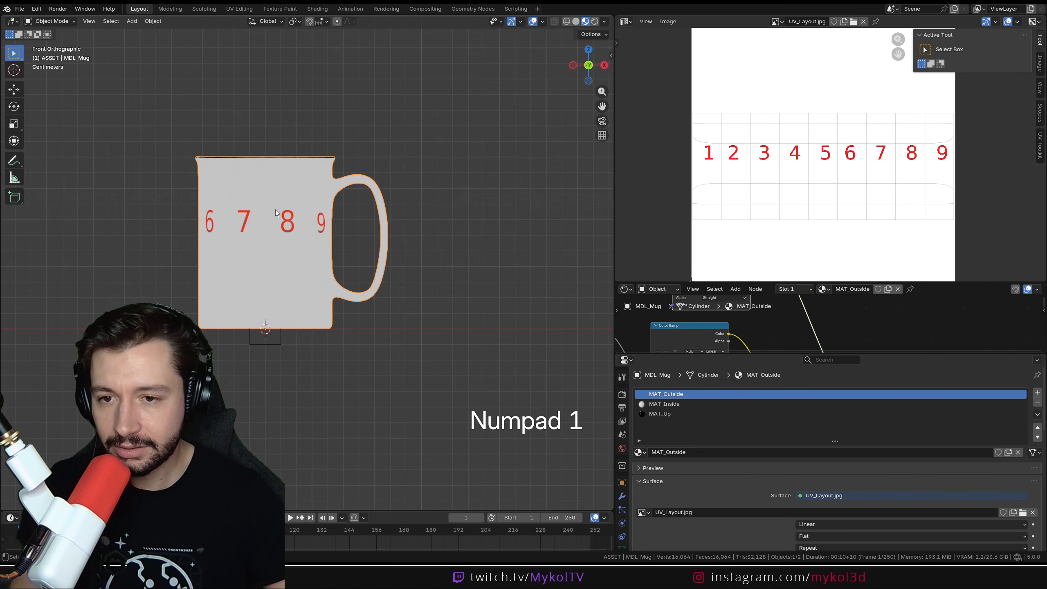
pyautogui.press('Tab')
pyautogui.moveTo(256, 209); pyautogui.dragTo(255, 248, button='middle')
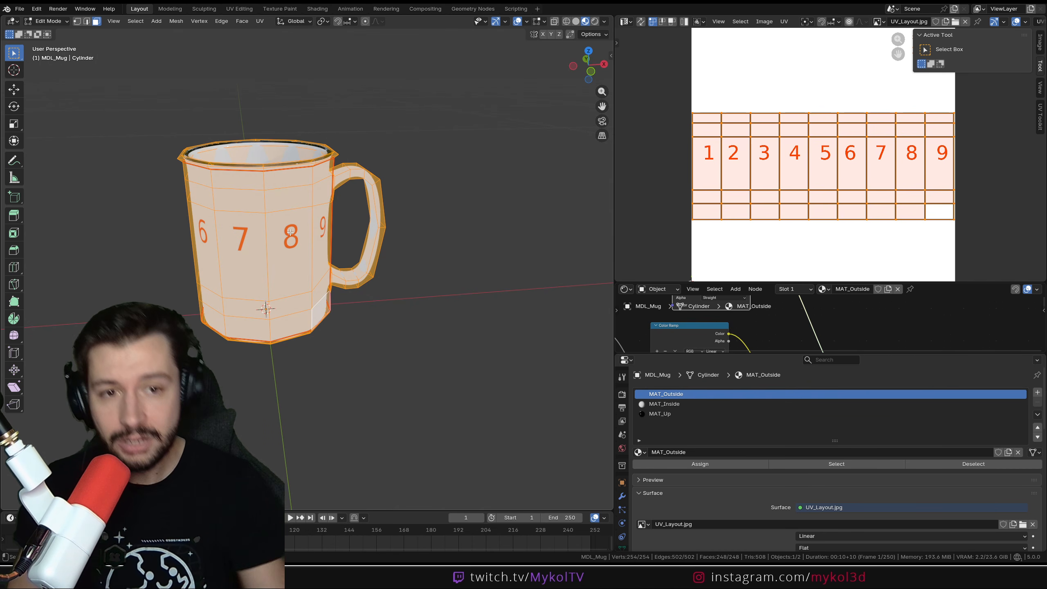
pyautogui.press('Tab')
pyautogui.moveTo(289, 294); pyautogui.dragTo(166, 265, button='middle')
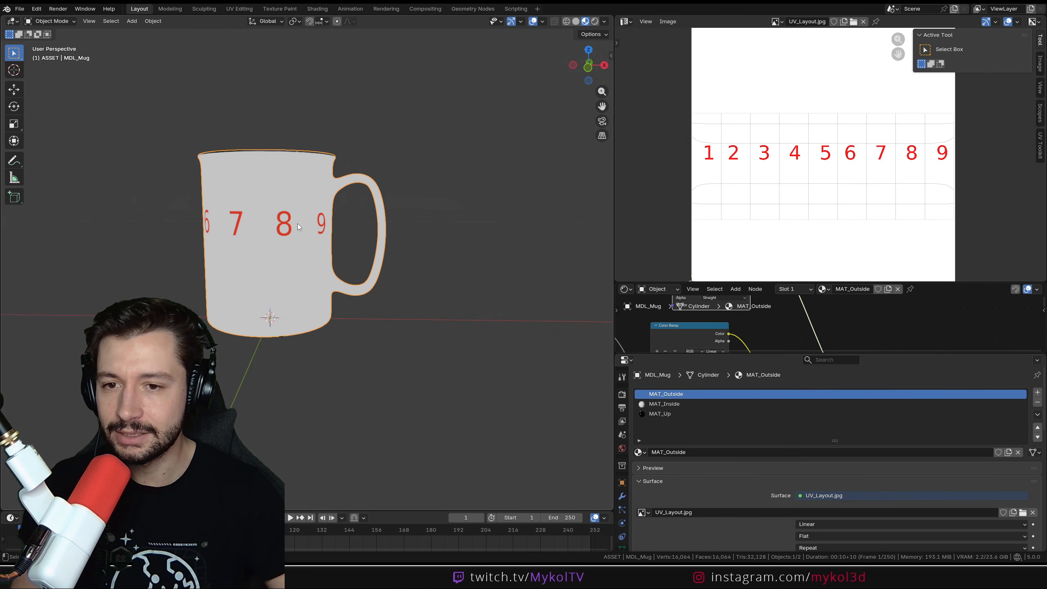
pyautogui.moveTo(298, 224); pyautogui.dragTo(424, 234, button='middle')
# Switch to Photopea, dismiss the ad blocker notice and open logo.png from the Desktop
pyautogui.moveTo(539, 560)
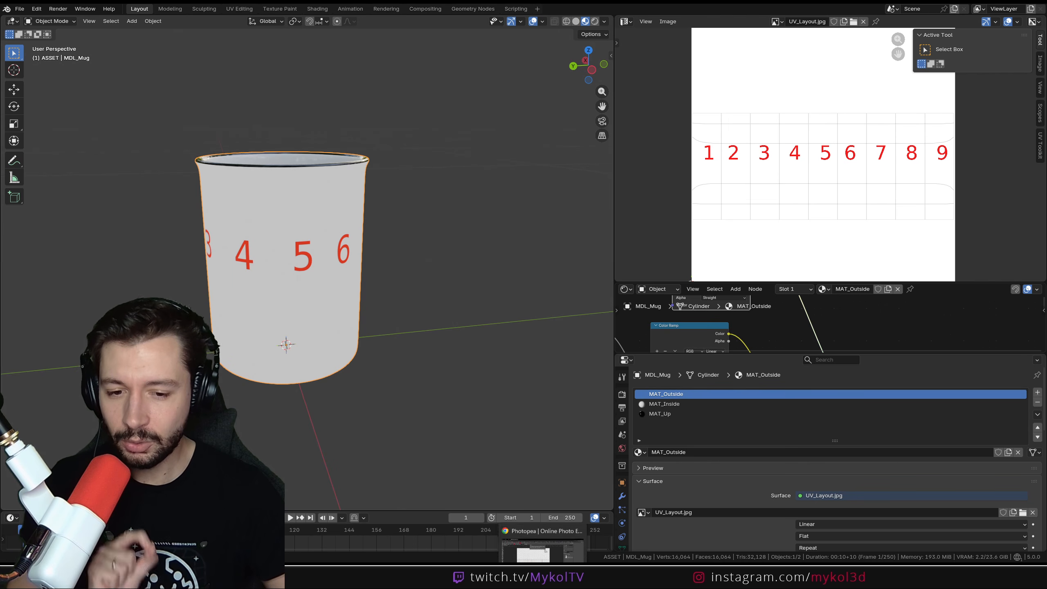
pyautogui.click(542, 528)
pyautogui.click(553, 73)
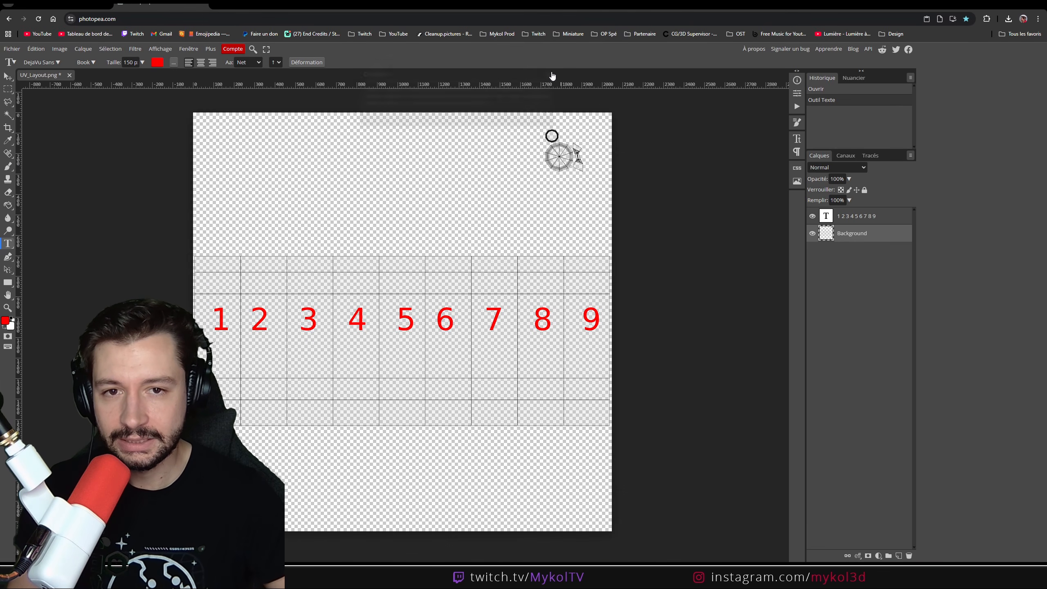
pyautogui.click(12, 48)
pyautogui.click(21, 74)
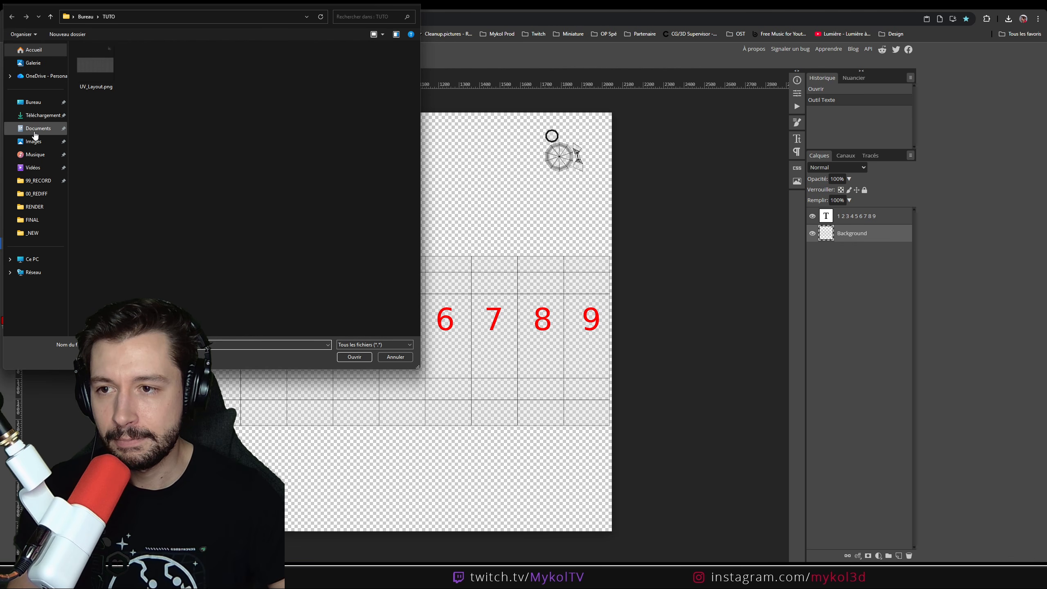
pyautogui.click(33, 102)
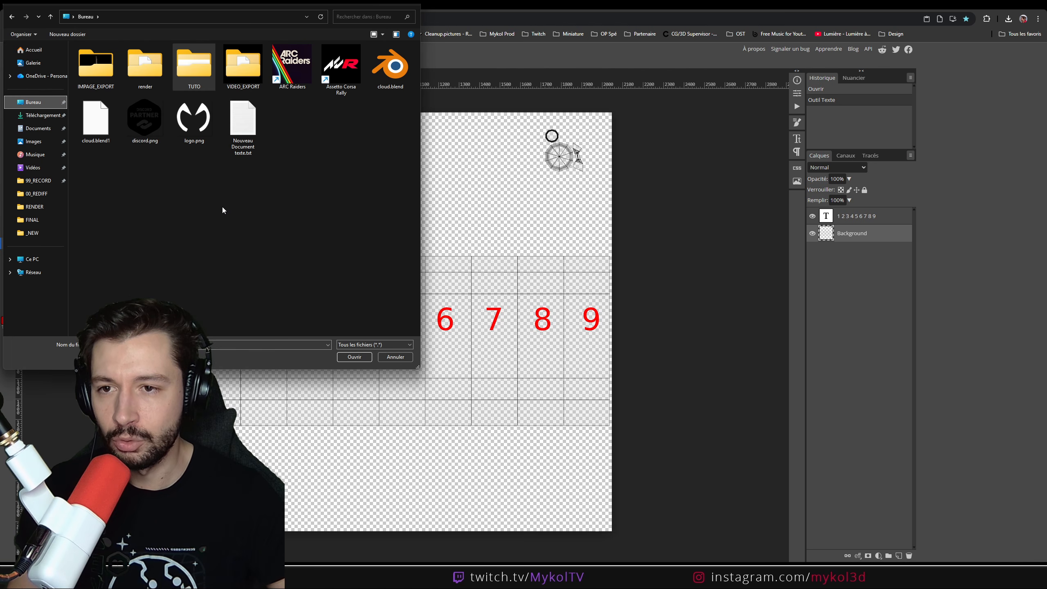
pyautogui.doubleClick(196, 122)
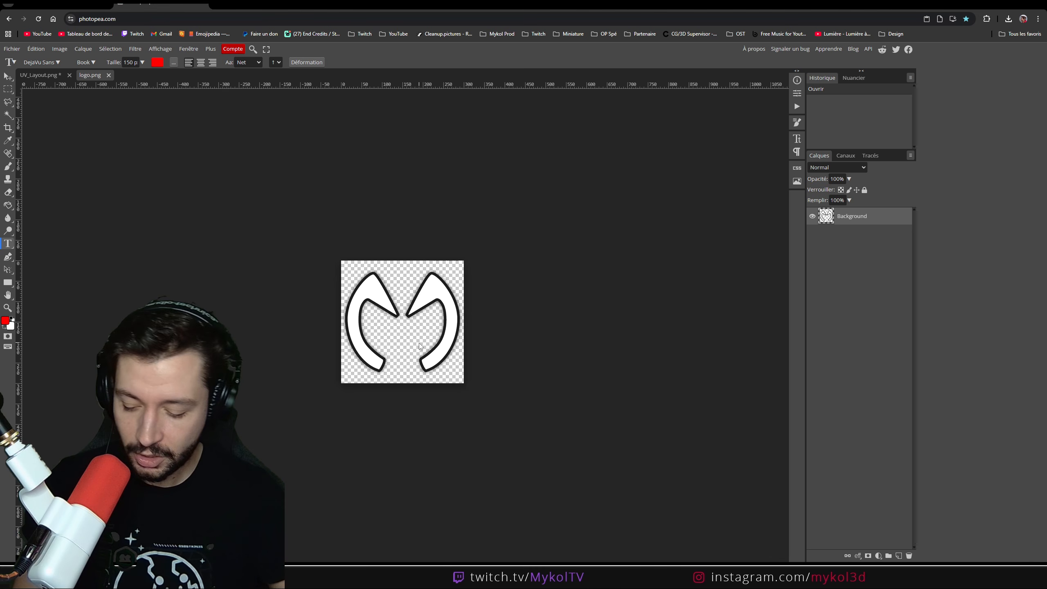
# Copy the whole logo image and paste it into UV_Layout.png as a new layer above the numbers layer
pyautogui.hotkey('ctrl', 'a')
pyautogui.click(41, 77)
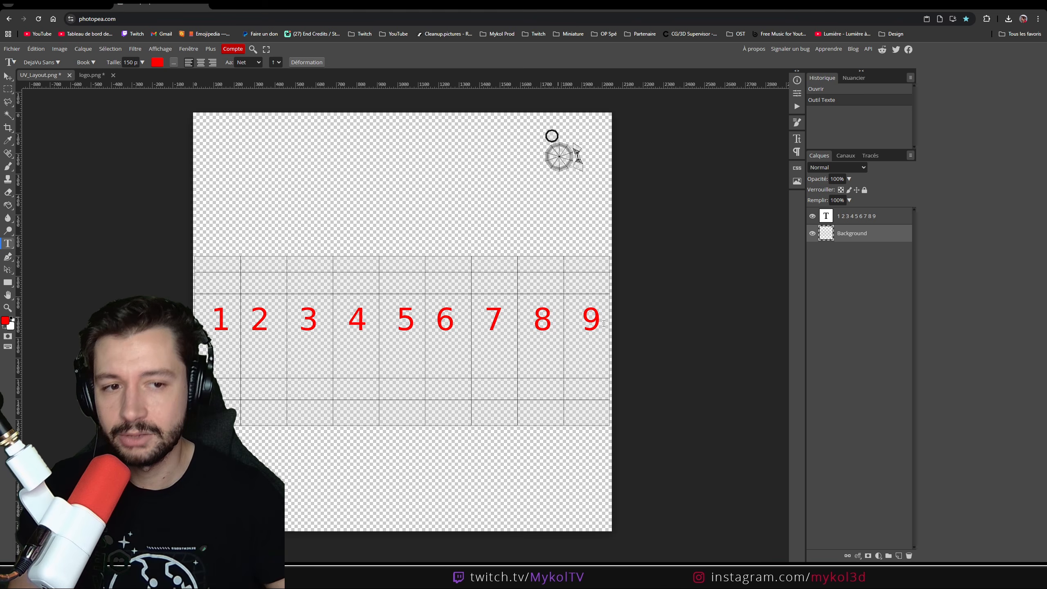
pyautogui.click(878, 216)
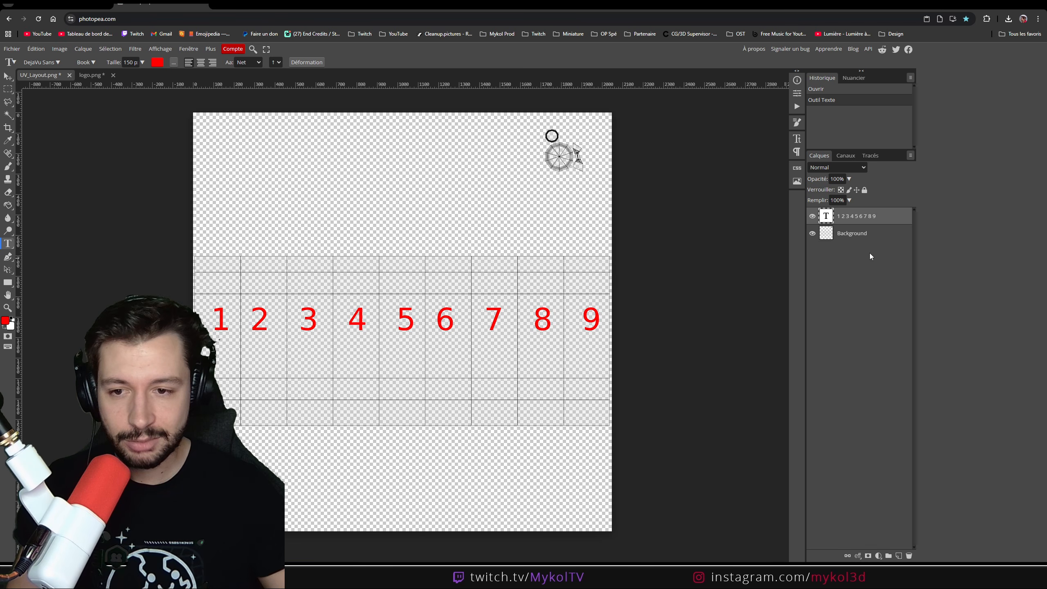
pyautogui.hotkey('ctrl', 'v')
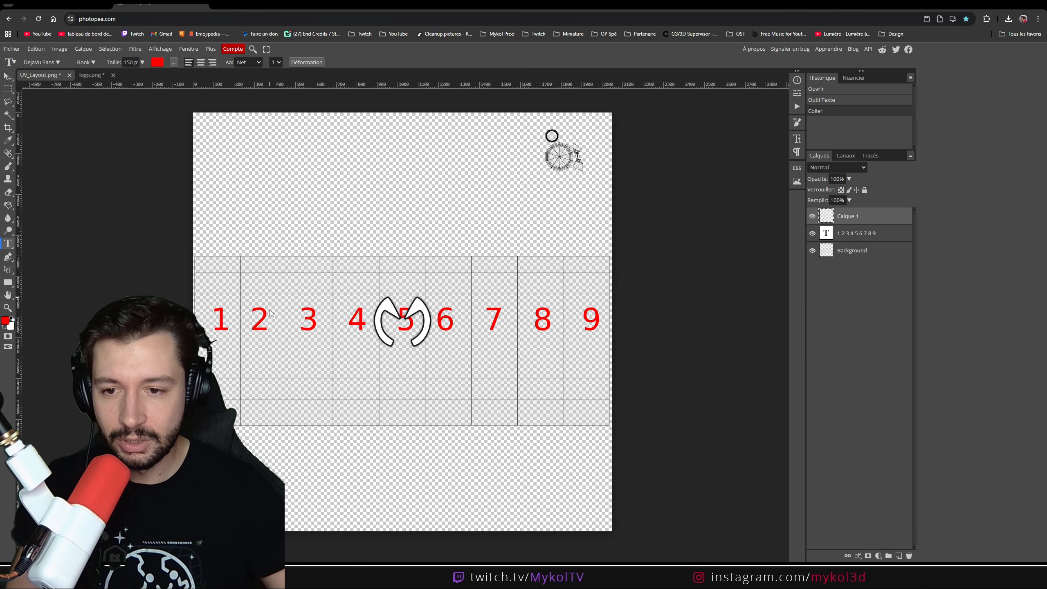
# Move the pasted logo onto the UV grid line between numbers 2 and 3
pyautogui.click(13, 78)
pyautogui.scroll(3, 390, 265)
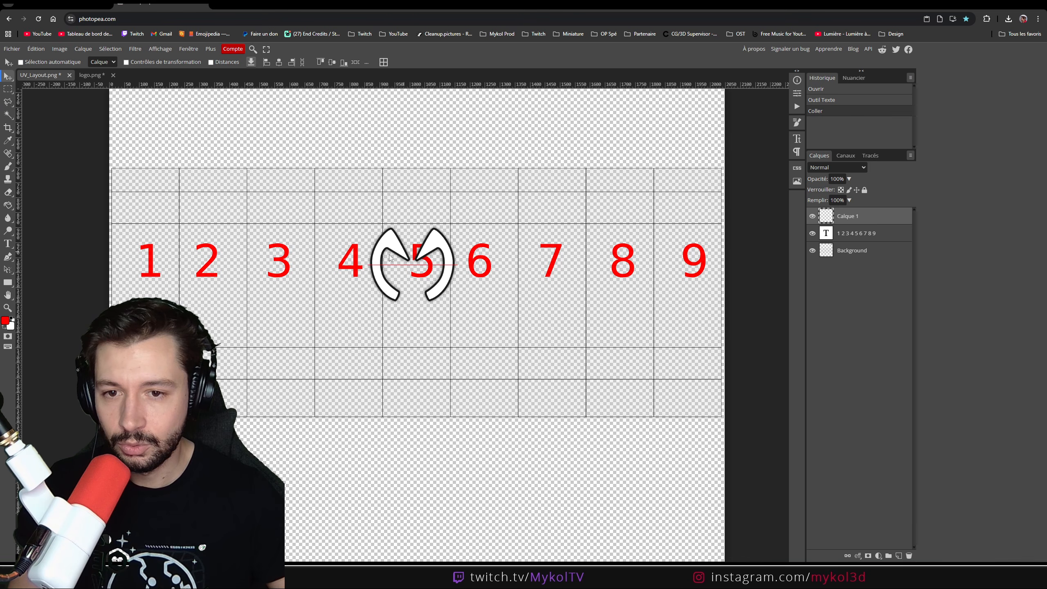
pyautogui.moveTo(409, 253); pyautogui.dragTo(240, 276)
pyautogui.hotkey('ctrl', 'k')
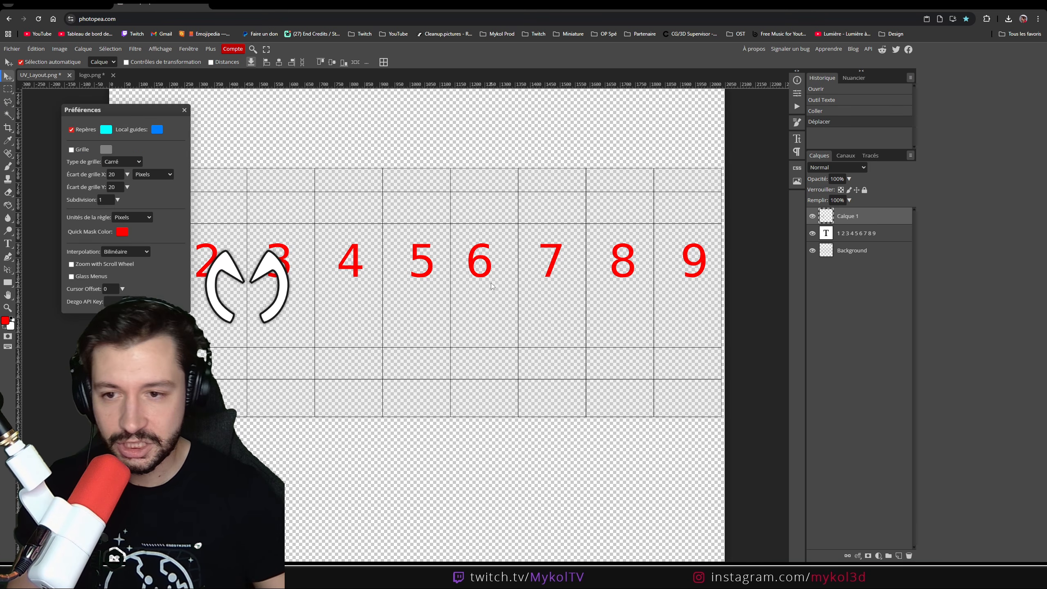
pyautogui.click(184, 110)
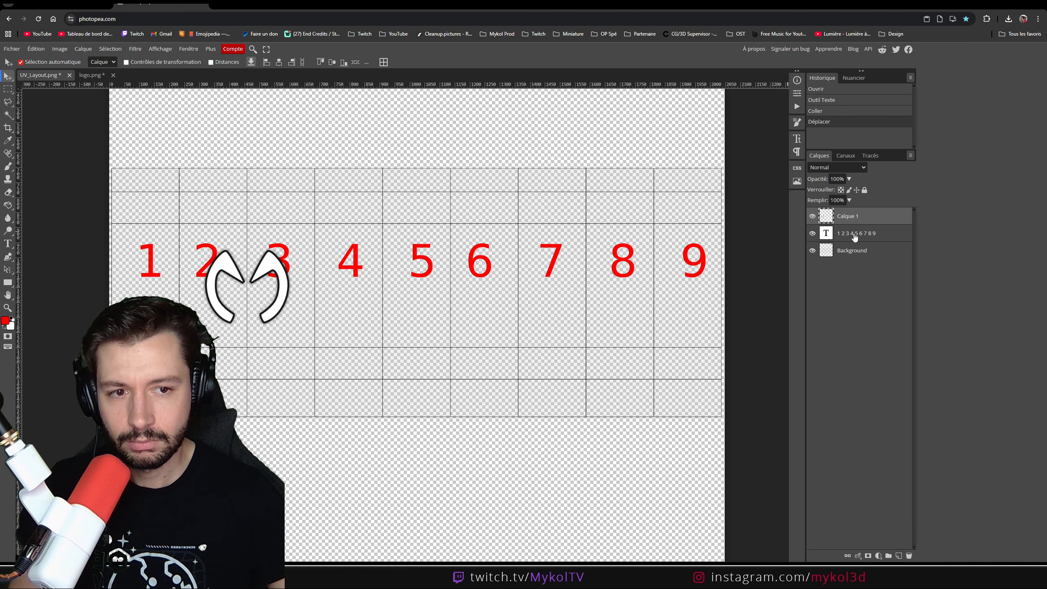
# Place a duplicate of the logo on the grid line between numbers 7 and 8, and hide the numbers and Background layers
pyautogui.hotkey('ctrl', 'j')
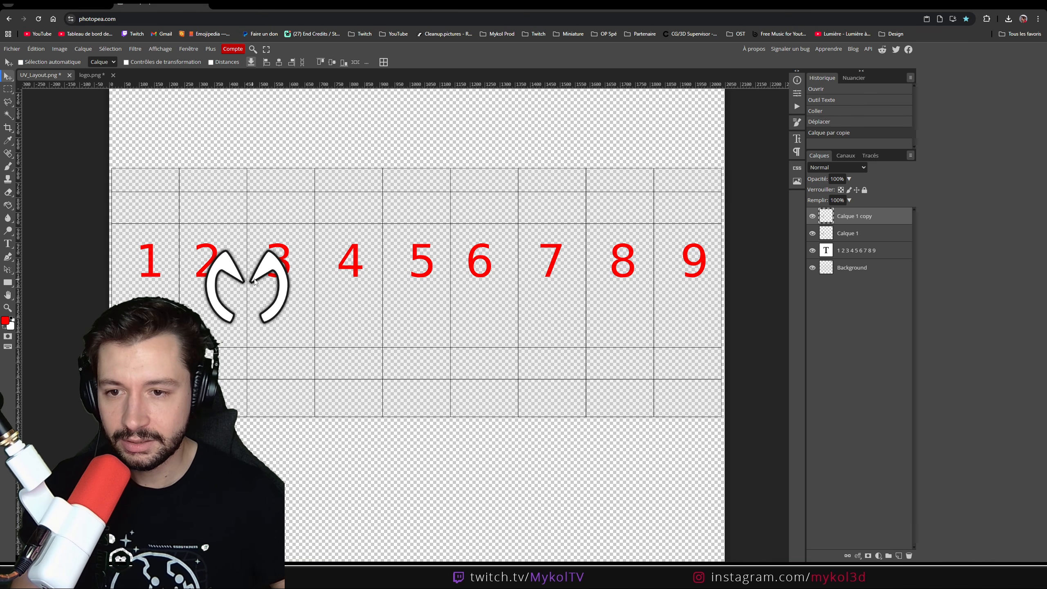
pyautogui.moveTo(255, 282); pyautogui.dragTo(613, 296)
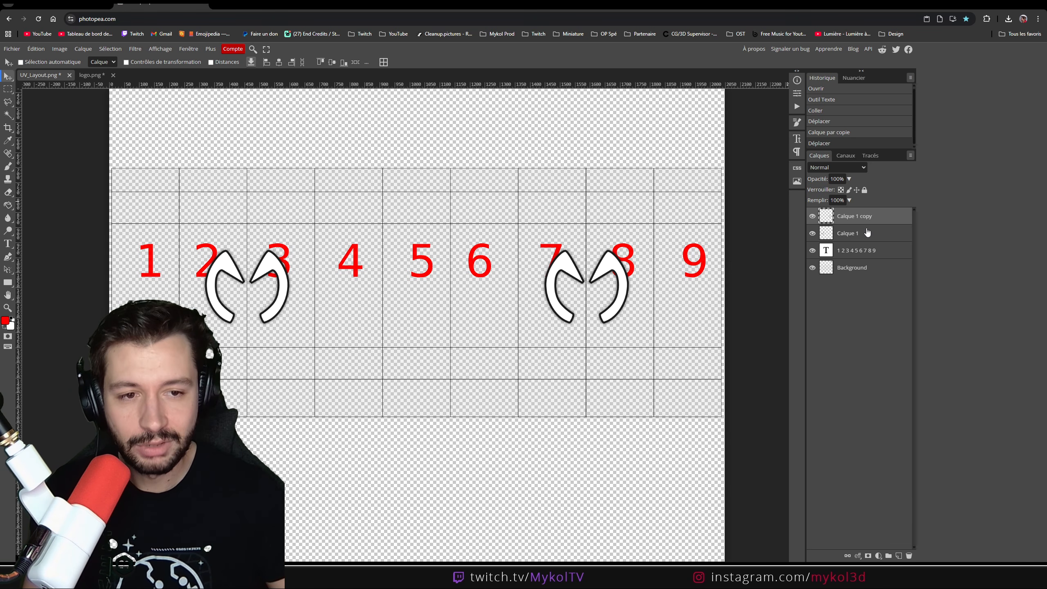
pyautogui.click(812, 251)
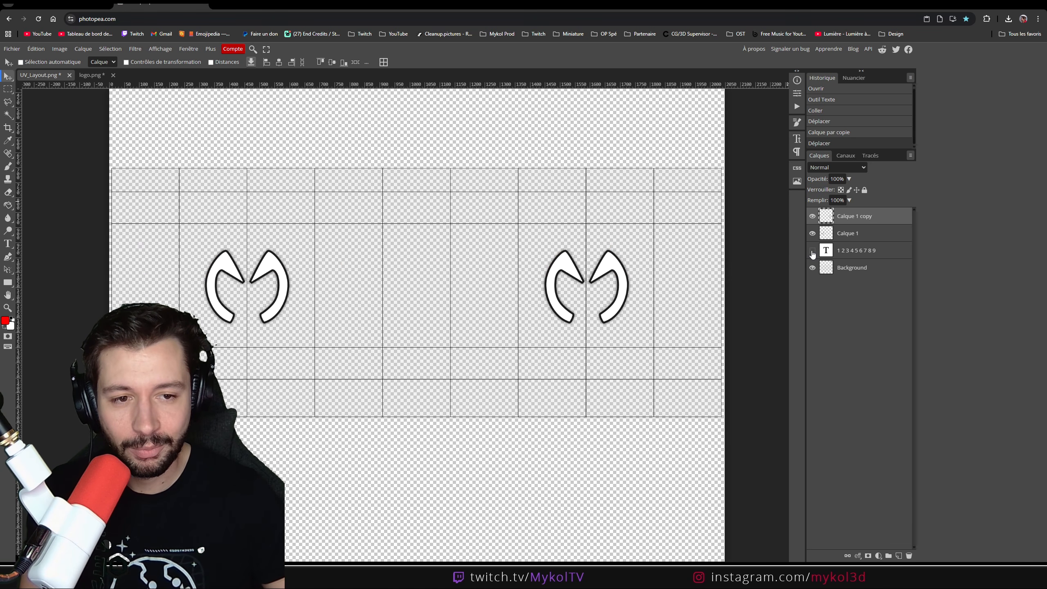
pyautogui.click(812, 268)
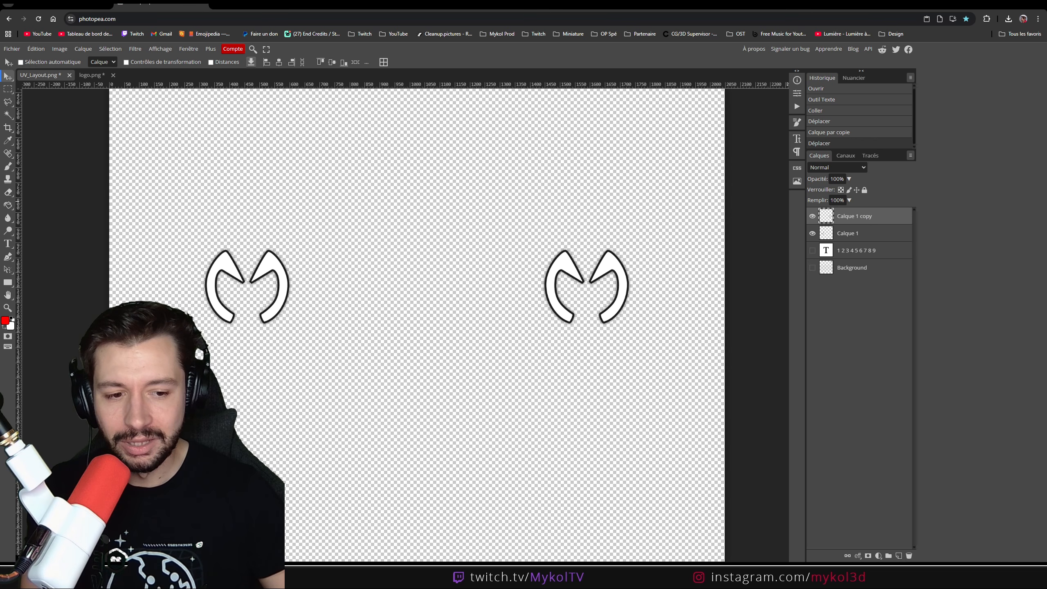
# Apply a black color overlay layer style to both logo layers
pyautogui.doubleClick(882, 236)
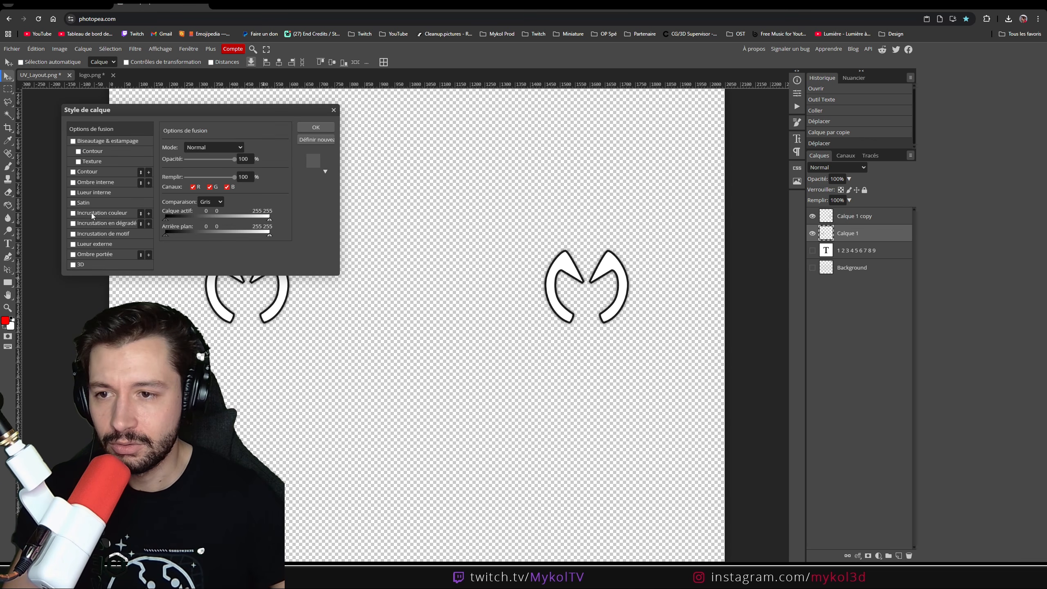
pyautogui.click(92, 213)
pyautogui.click(316, 127)
pyautogui.doubleClick(883, 216)
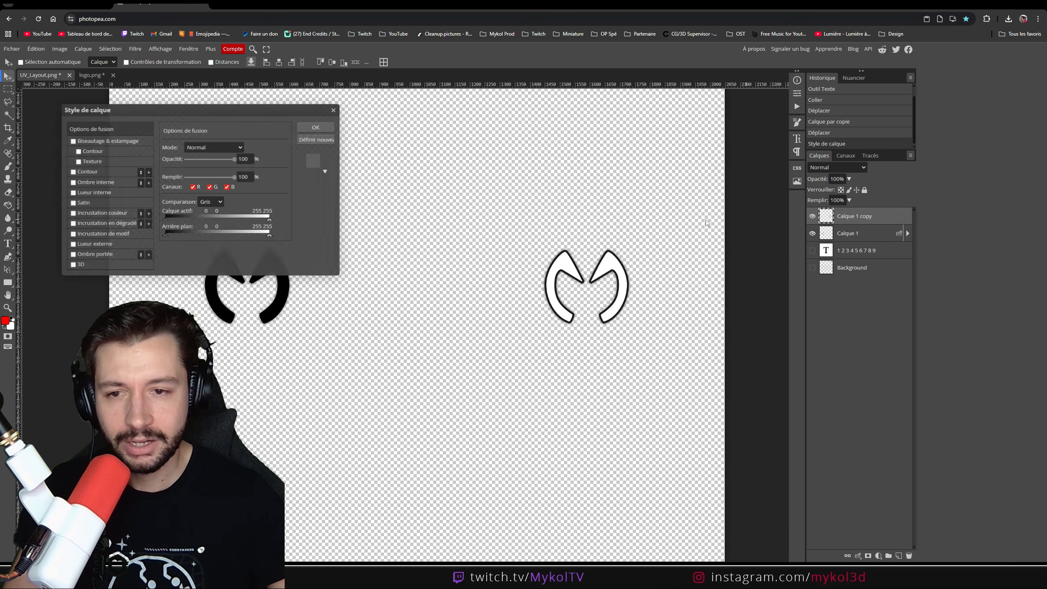
# Export the document with both black logos as a JPG named TUTO_Logo
pyautogui.scroll(3, 278, 305)
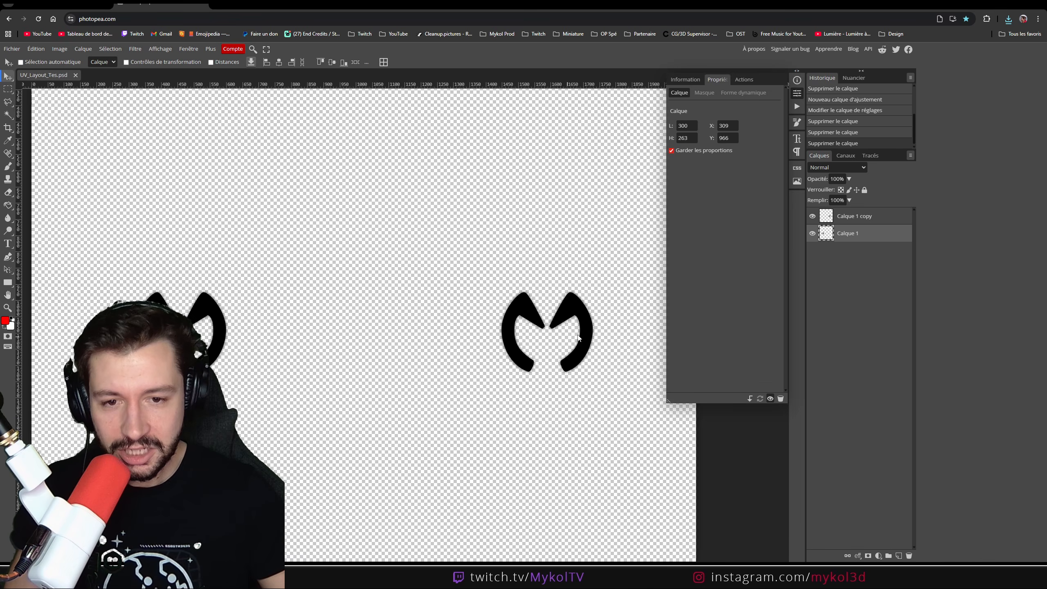
pyautogui.scroll(-3, 274, 301)
pyautogui.scroll(-2, 272, 296)
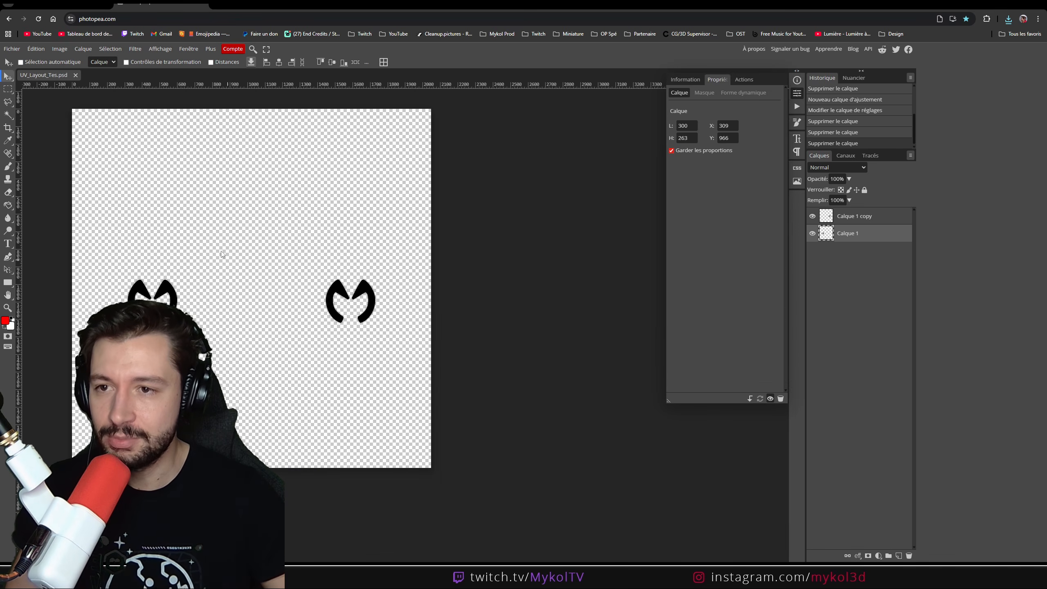
pyautogui.click(12, 49)
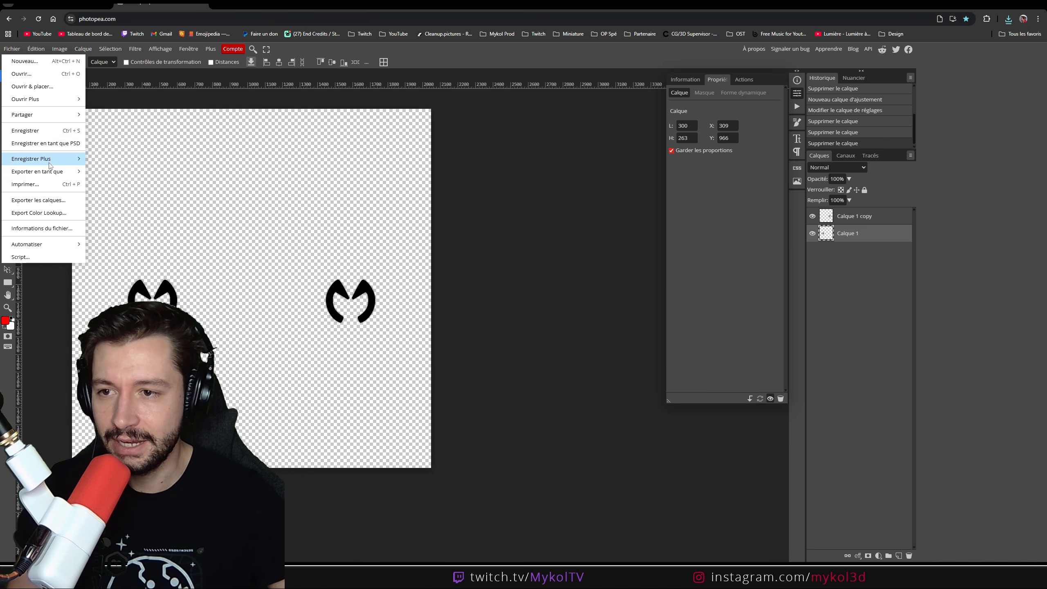
pyautogui.moveTo(41, 171)
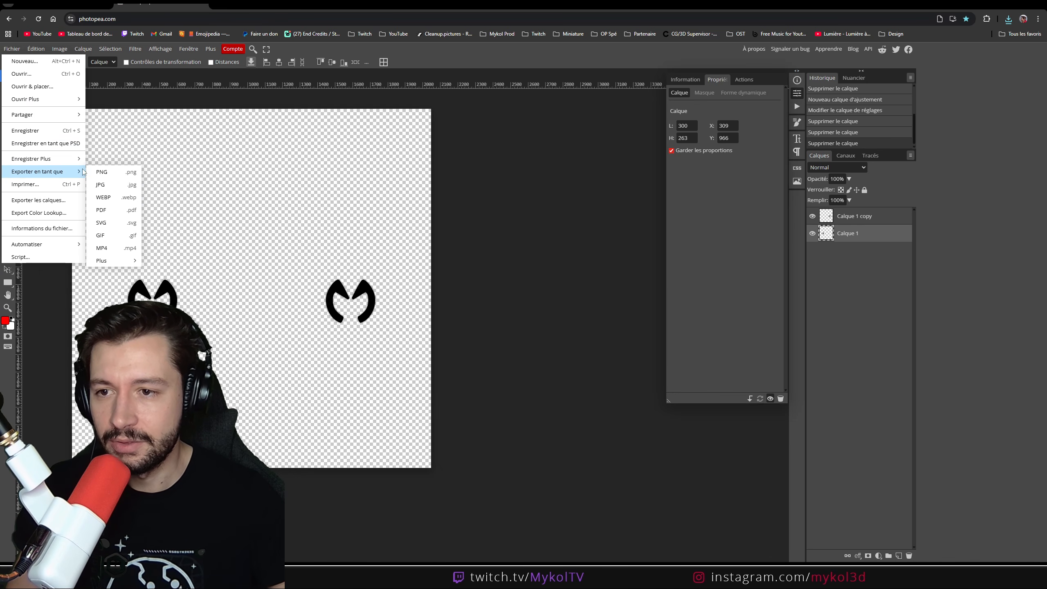
pyautogui.click(114, 190)
pyautogui.doubleClick(304, 138)
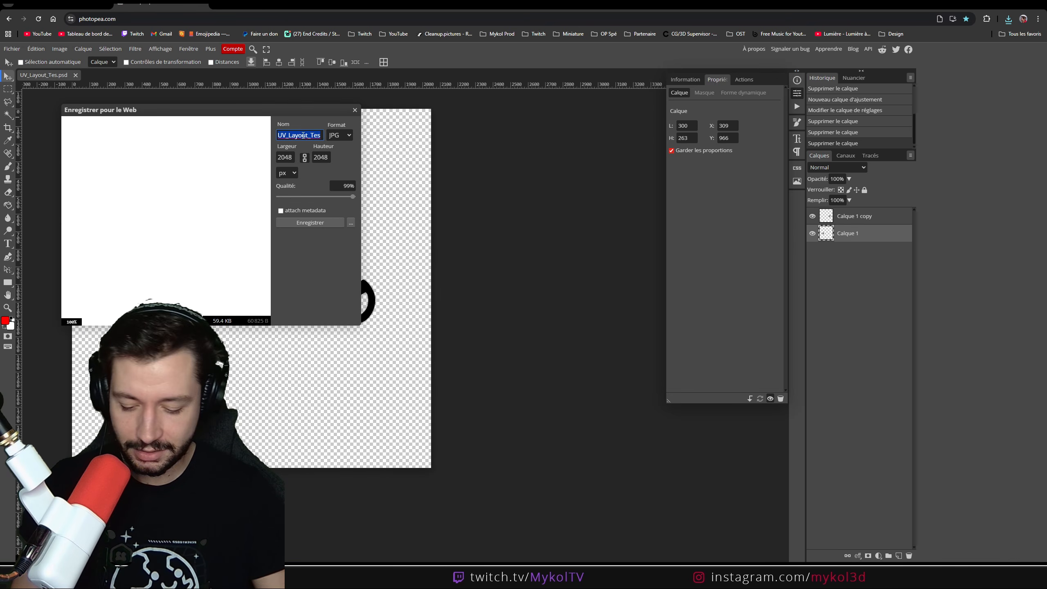
pyautogui.write('TUTO_Logo')
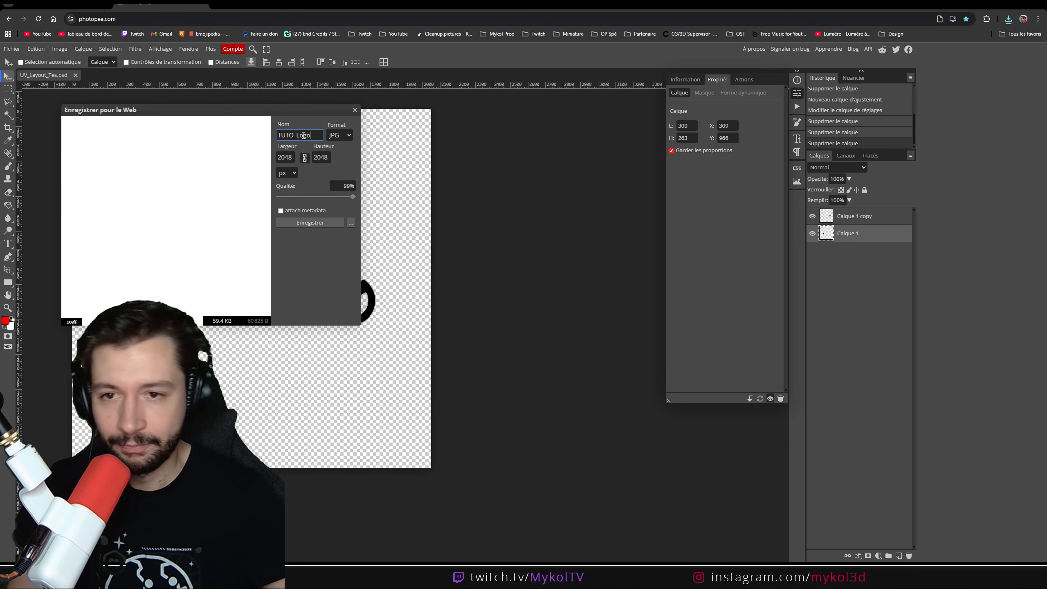
pyautogui.click(318, 223)
# View the exported TUTO_Logo.jpg in the image viewer and inspect the logo's edges up close
pyautogui.click(927, 40)
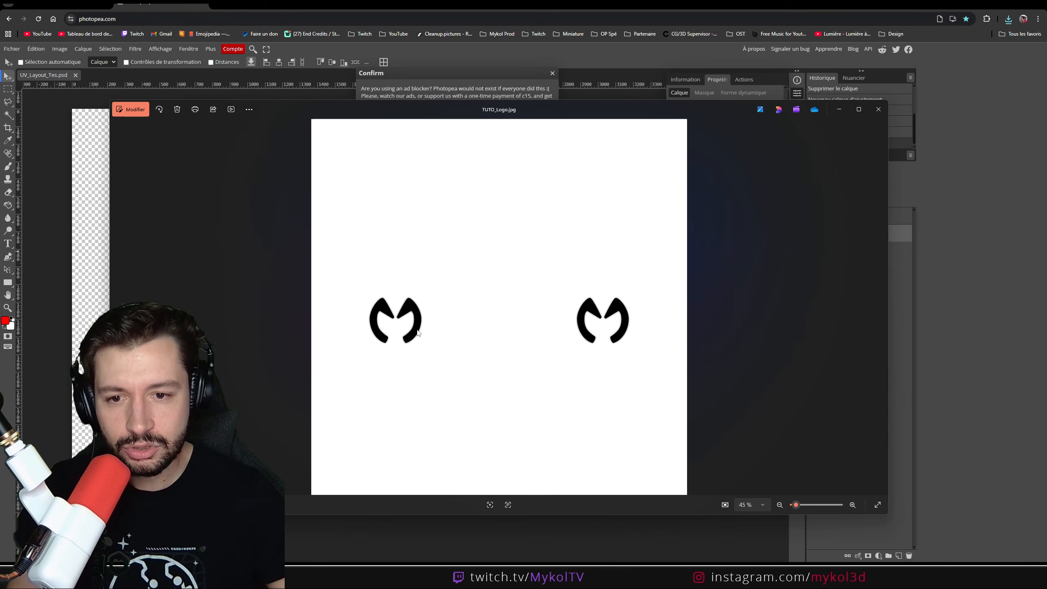
pyautogui.scroll(5, 367, 329)
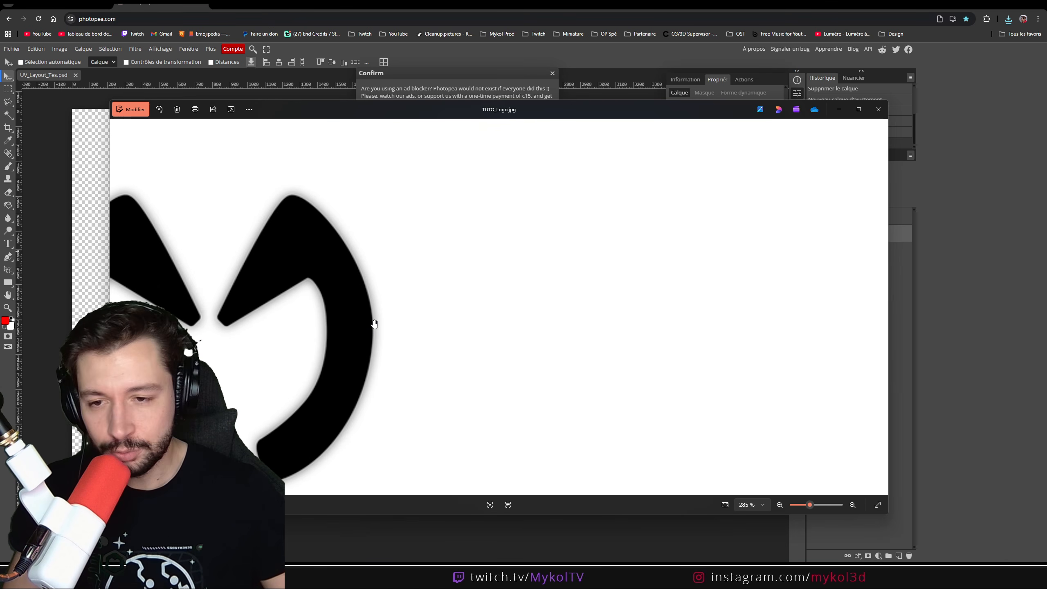
pyautogui.scroll(-5, 365, 328)
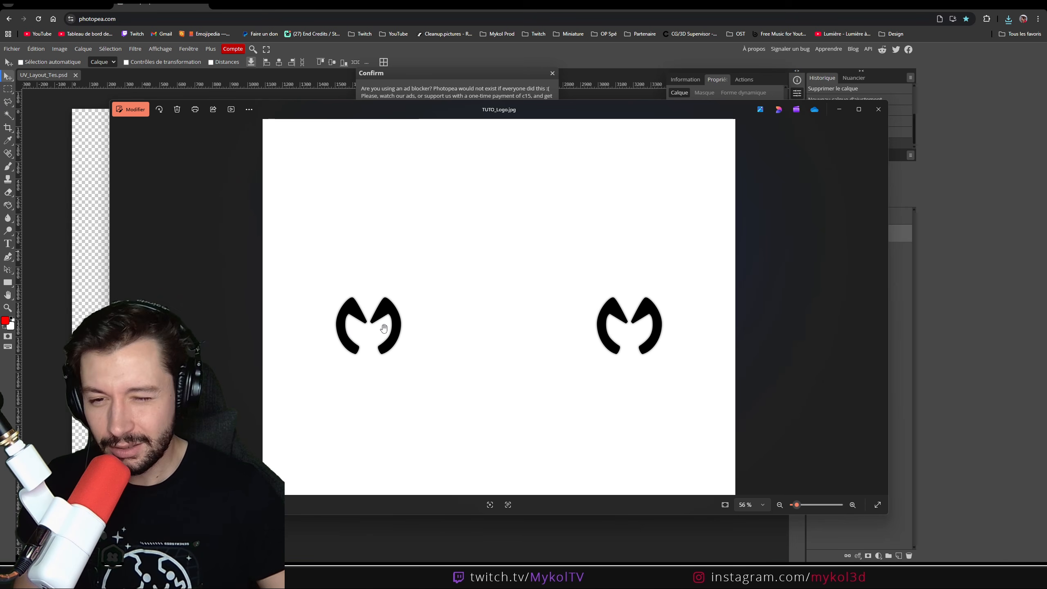
pyautogui.scroll(3, 379, 330)
pyautogui.click(878, 109)
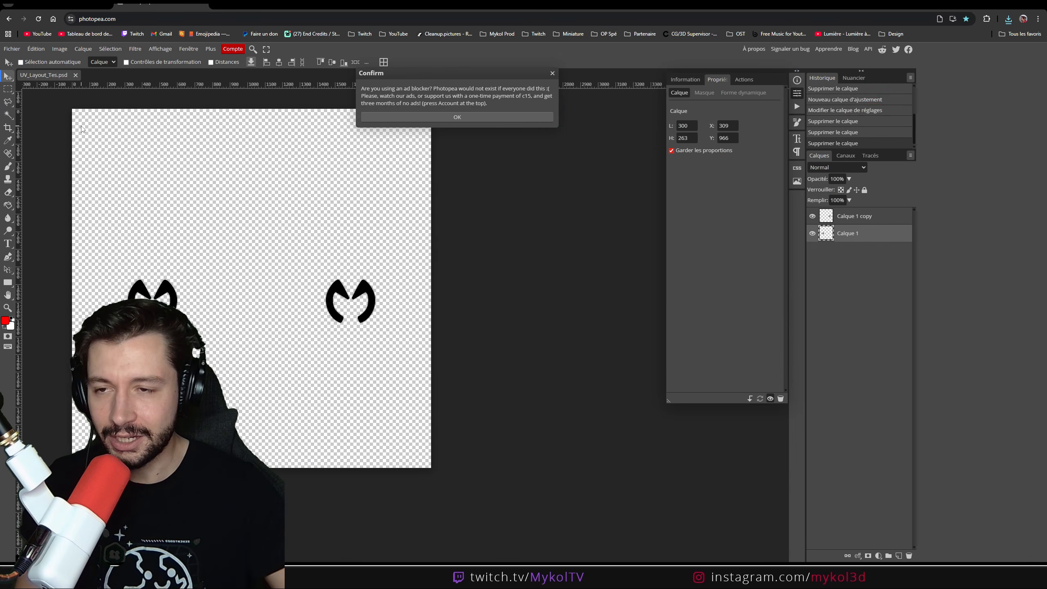
# Open TUTO_Logo.jpg from the Downloads folder in Photopea and dismiss the ad blocker notice
pyautogui.click(12, 49)
pyautogui.click(20, 72)
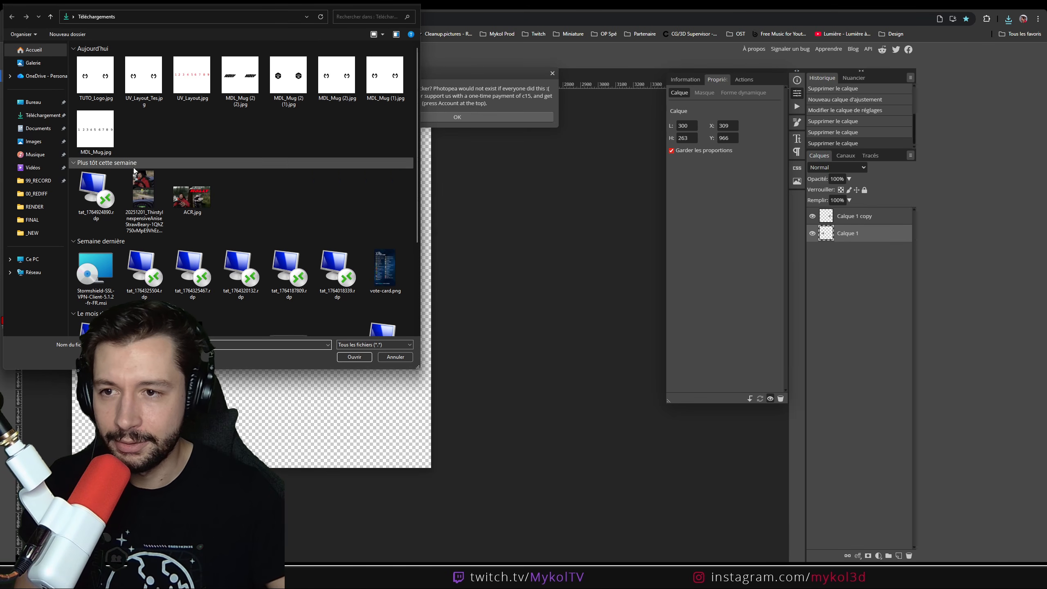
pyautogui.doubleClick(100, 84)
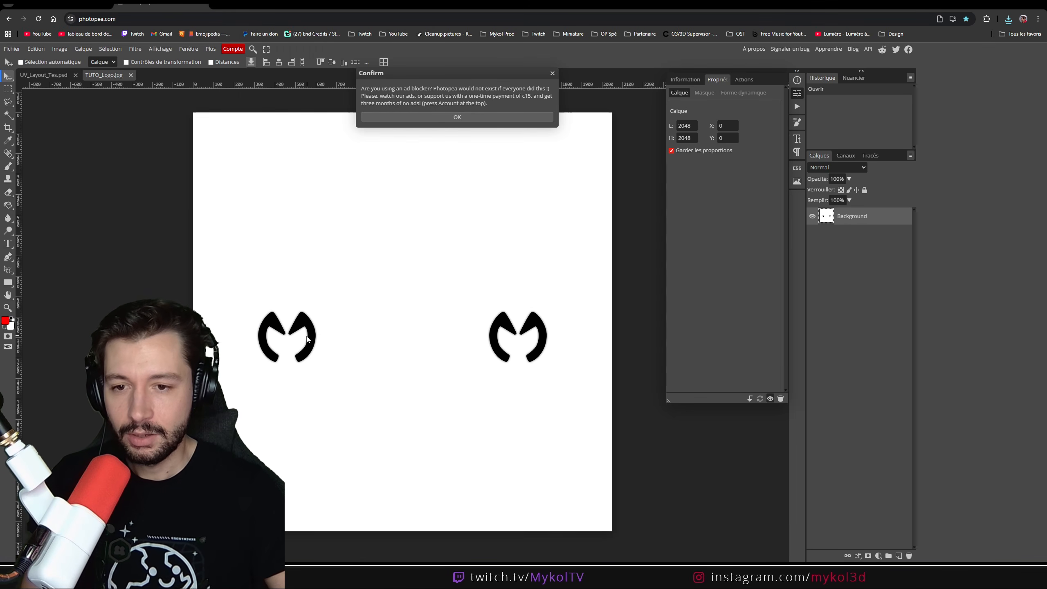
pyautogui.scroll(8, 307, 338)
pyautogui.click(552, 74)
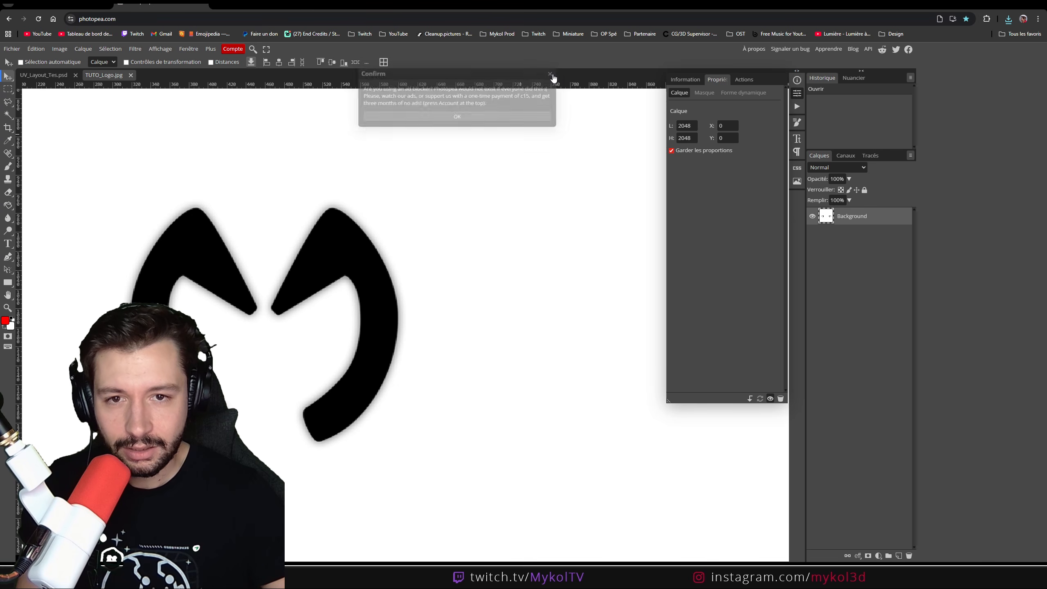
# Add a Levels adjustment layer above the Background and set its white input level to 189 to sharpen the logo edges
pyautogui.click(878, 556)
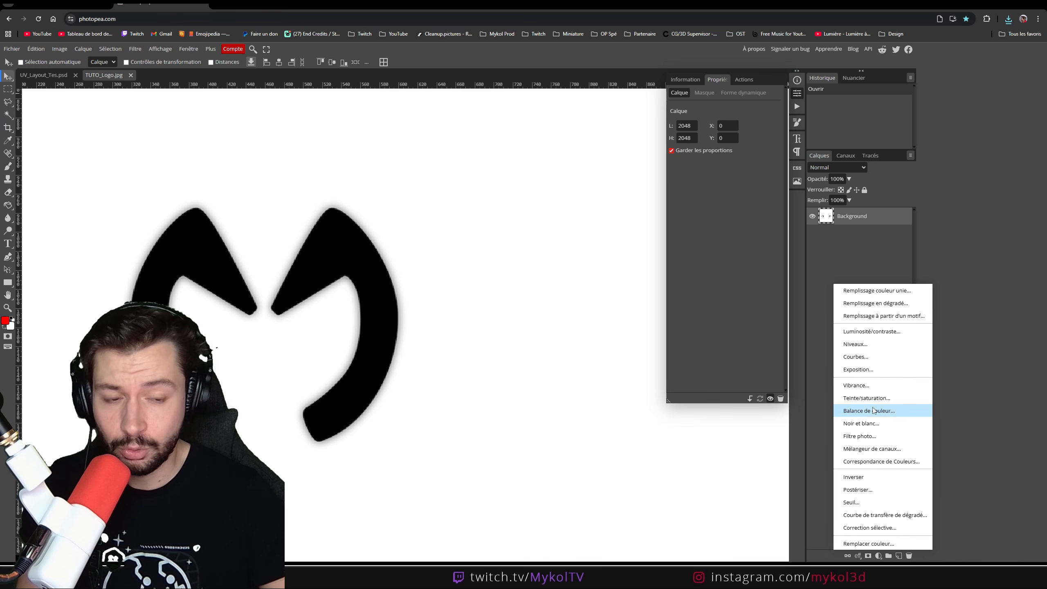
pyautogui.click(870, 344)
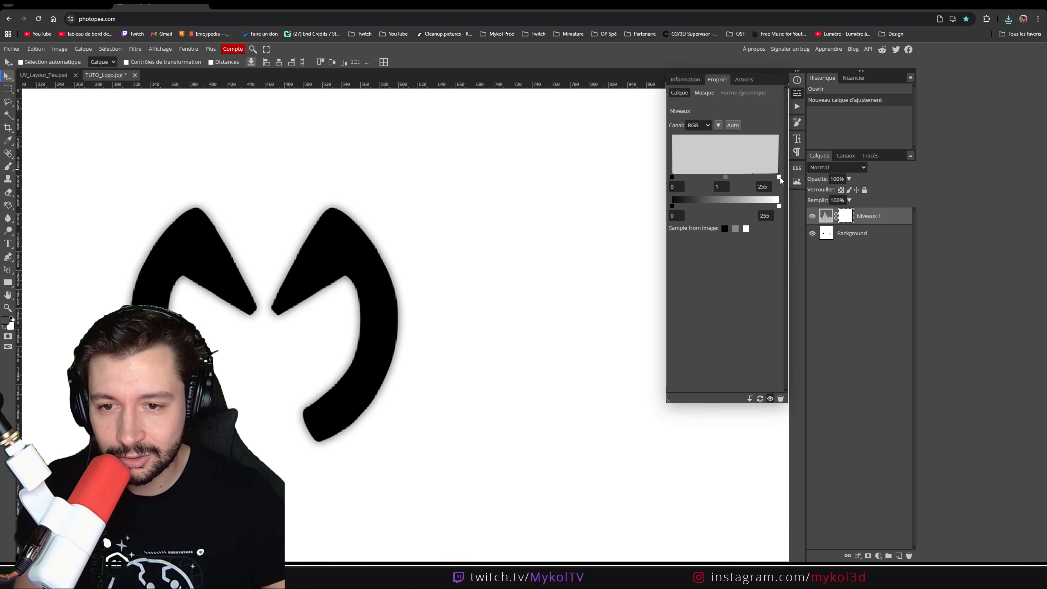
pyautogui.moveTo(779, 177)
pyautogui.mouseDown()
pyautogui.moveTo(701, 178)
pyautogui.moveTo(754, 178)
pyautogui.mouseUp()
pyautogui.scroll(5, 433, 287)
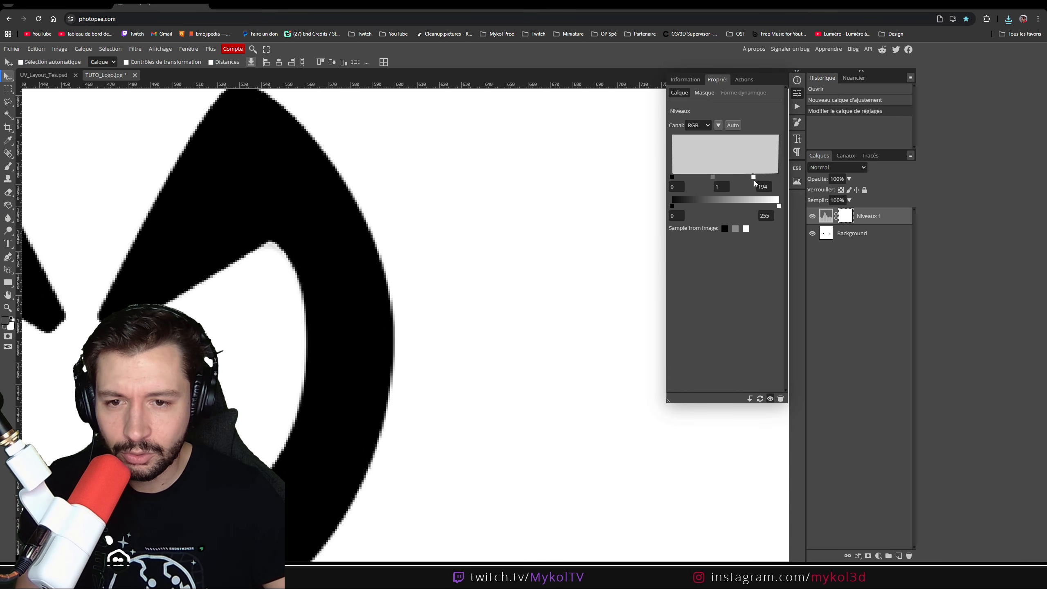
pyautogui.scroll(-12, 346, 285)
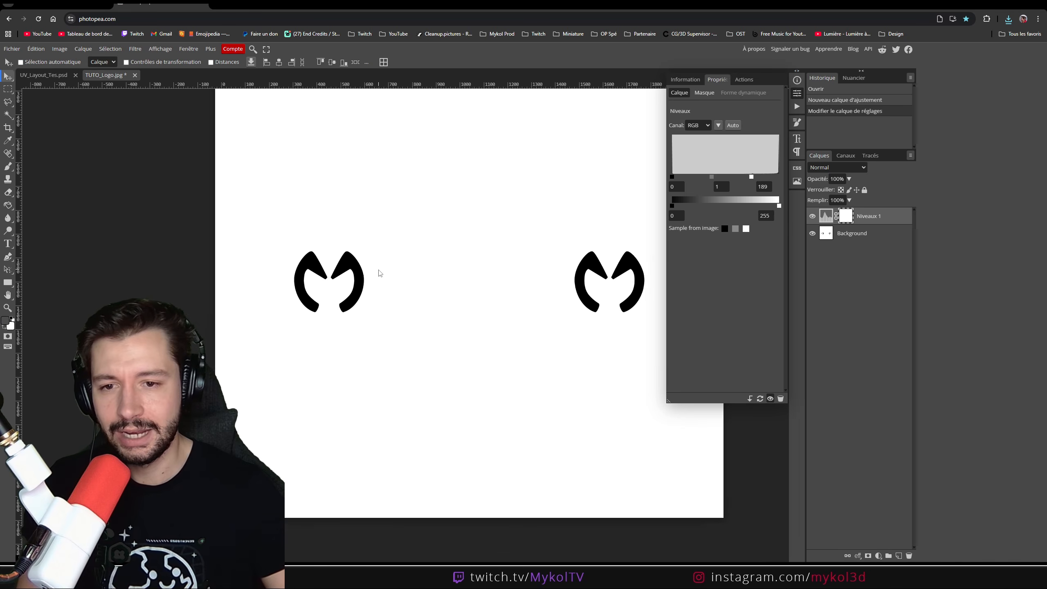
# Export the adjusted image as a JPG named TUTO_FINAL_Logo
pyautogui.click(13, 49)
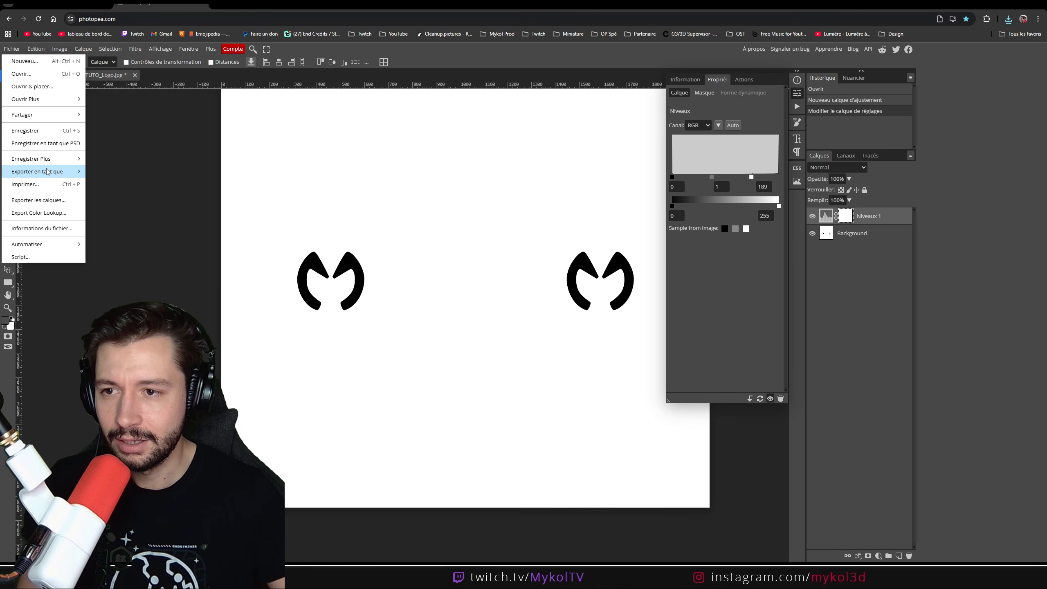
pyautogui.moveTo(61, 171)
pyautogui.click(122, 189)
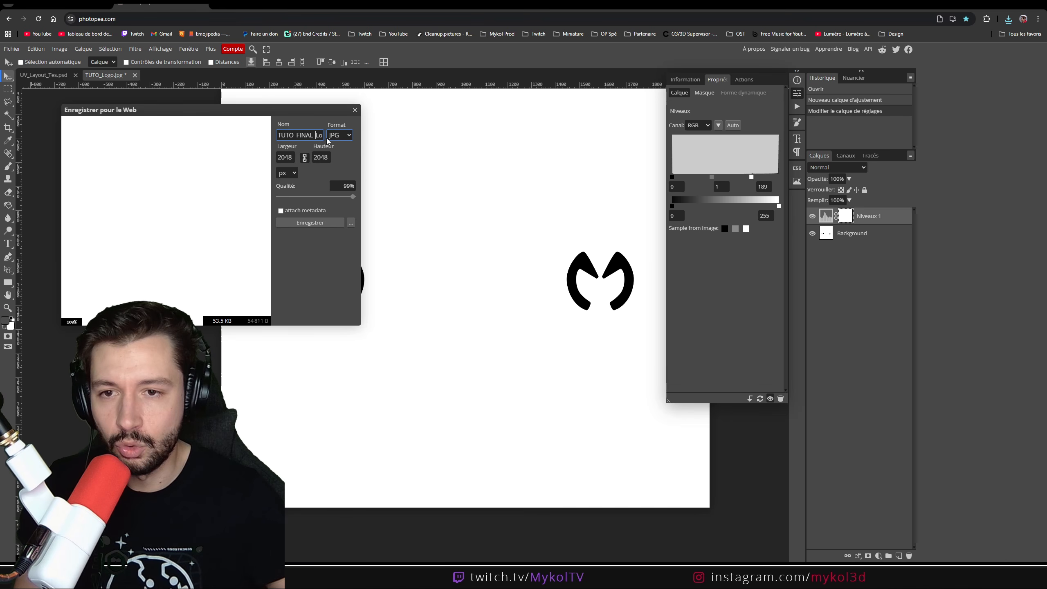
pyautogui.click(310, 224)
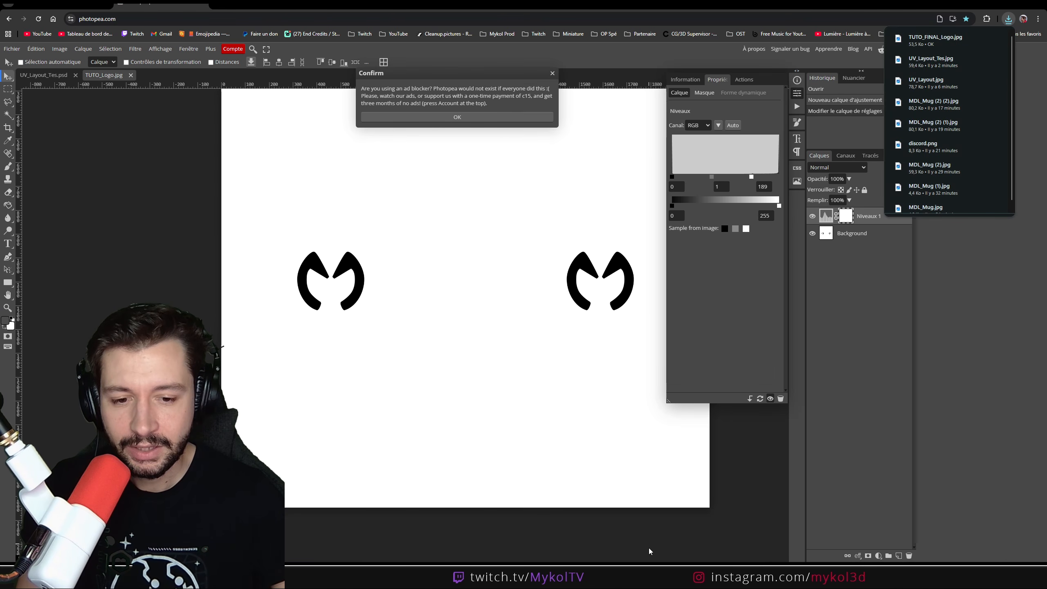
# Switch to Blender, enlarge the Shader Editor and replace UV_Layout.jpg with TUTO_FINAL_Logo.jpg in the MAT_Outside image texture node
pyautogui.moveTo(632, 581)
pyautogui.click(621, 549)
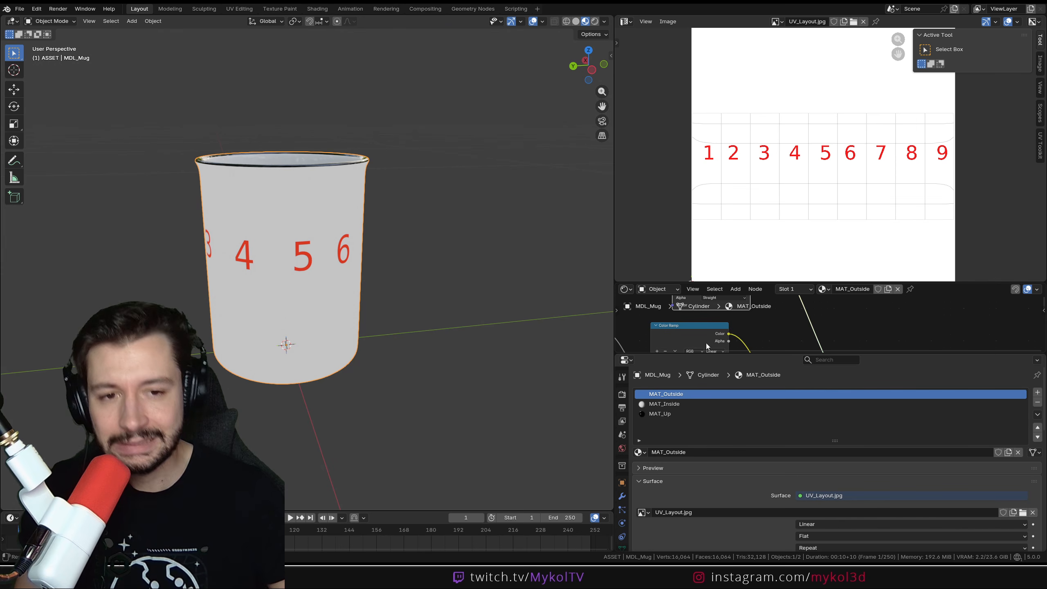
pyautogui.moveTo(748, 280); pyautogui.dragTo(748, 94)
pyautogui.scroll(5, 844, 210)
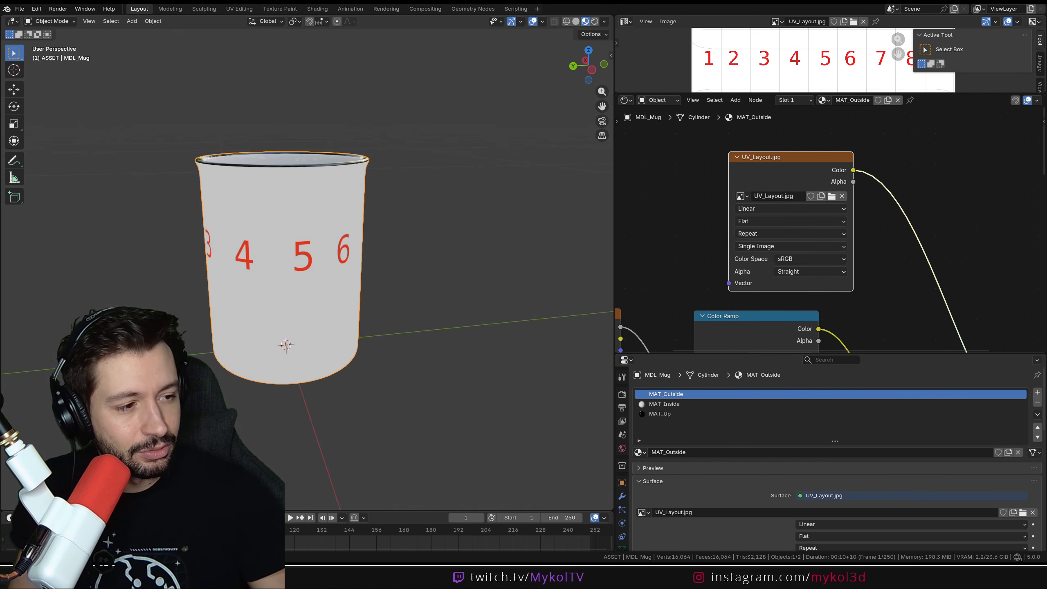
pyautogui.moveTo(760, 161); pyautogui.dragTo(734, 157)
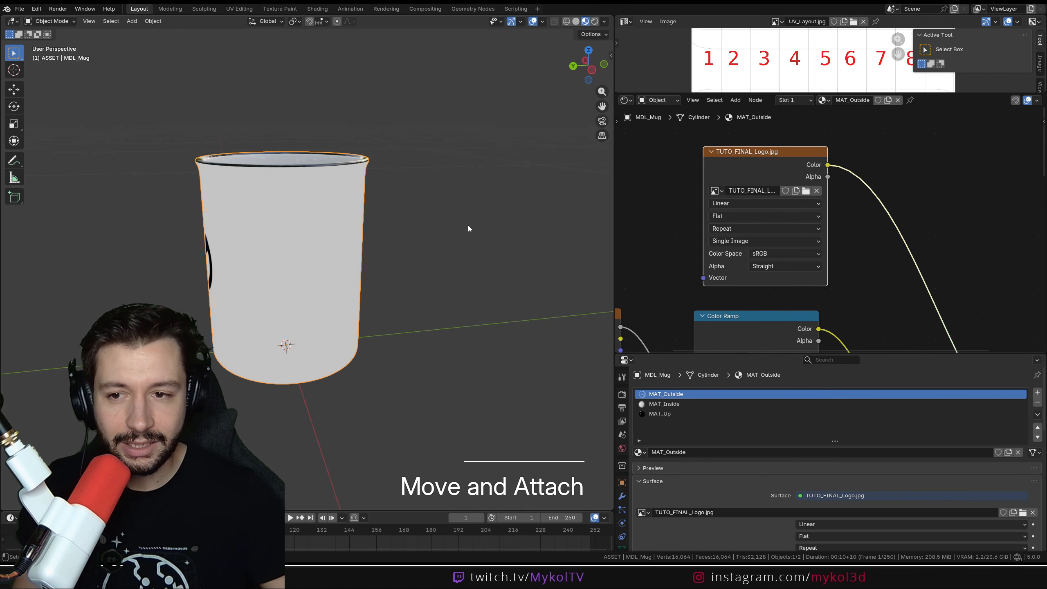
# Enlarge the UV editor and, in Edit Mode, select all of the mug's outer-wall UVs over the logo texture
pyautogui.moveTo(313, 267); pyautogui.dragTo(371, 270, button='middle')
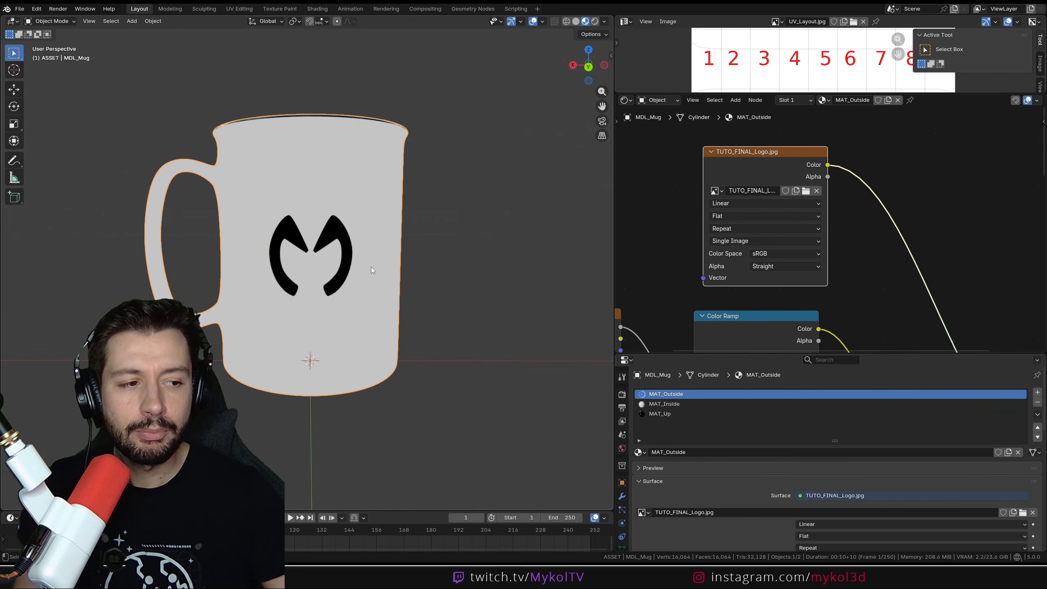
pyautogui.scroll(2, 372, 266)
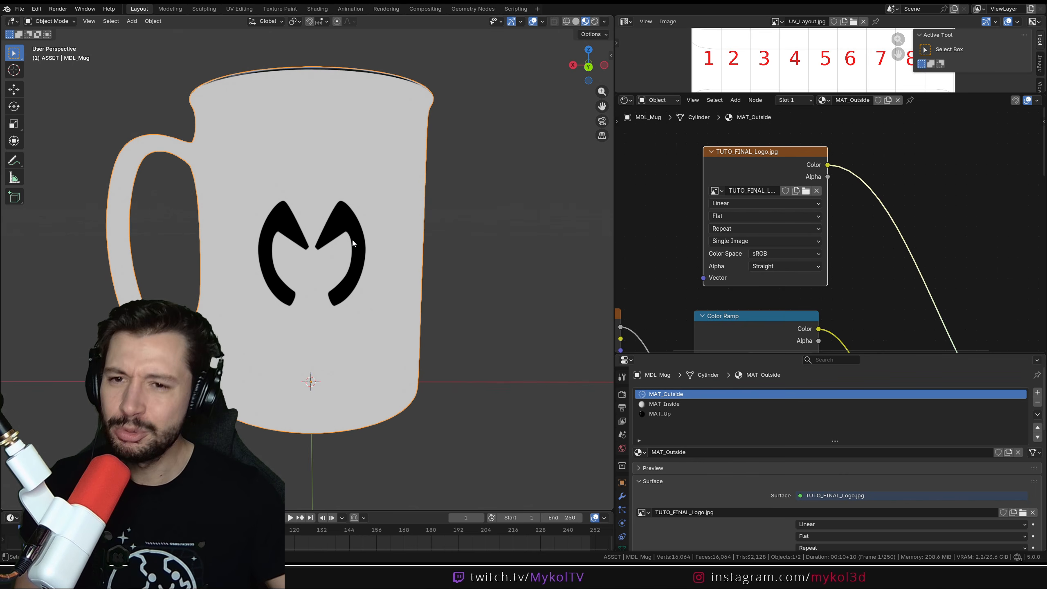
pyautogui.moveTo(715, 94); pyautogui.dragTo(715, 223)
pyautogui.press('Tab')
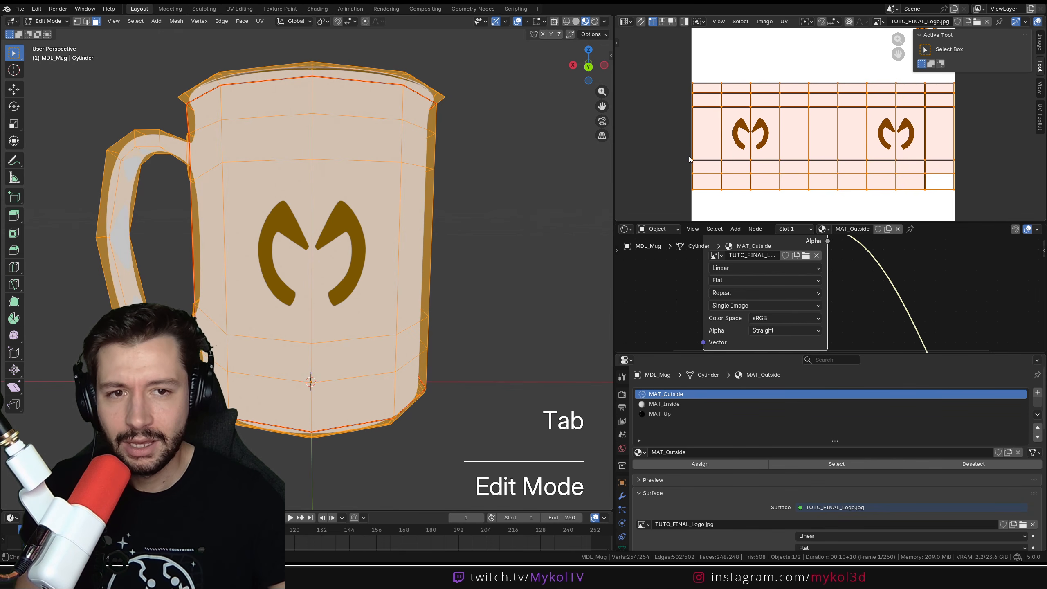
pyautogui.scroll(-2, 689, 155)
pyautogui.moveTo(795, 136); pyautogui.dragTo(731, 149, button='middle')
pyautogui.click(891, 153)
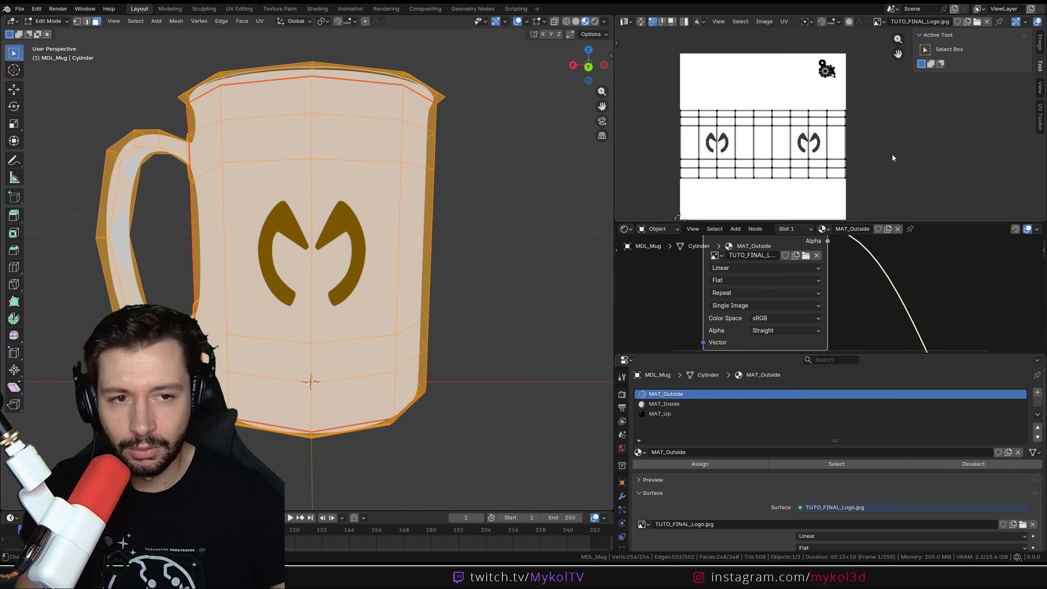
pyautogui.moveTo(888, 184); pyautogui.dragTo(646, 106)
pyautogui.scroll(3, 681, 159)
pyautogui.scroll(-3, 778, 118)
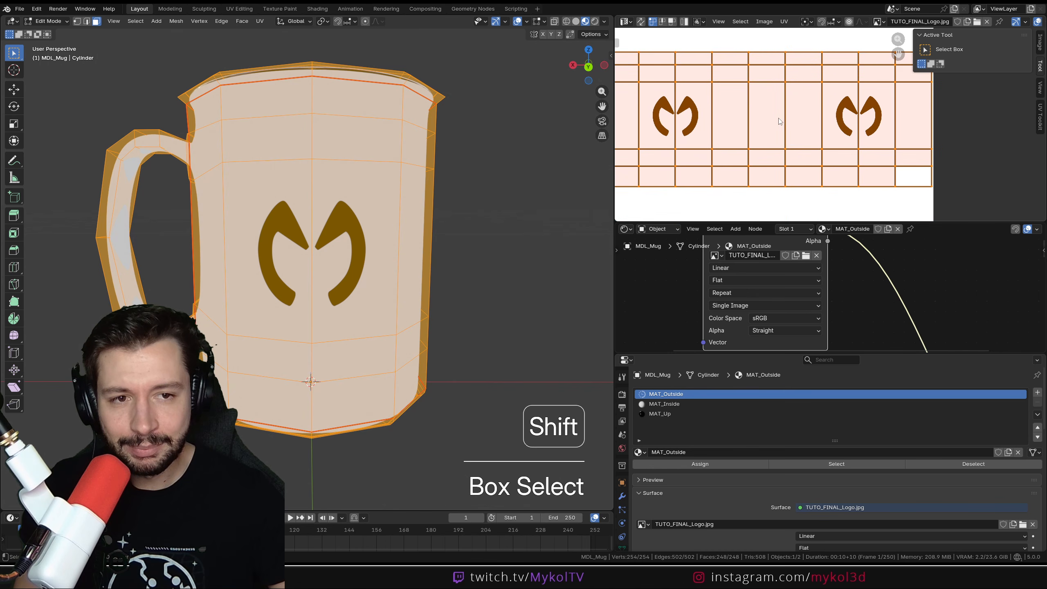
pyautogui.keyDown('shift'); pyautogui.moveTo(778, 118); pyautogui.dragTo(749, 119, button='middle'); pyautogui.keyUp('shift')
# Return to Object Mode and check the mug's scale among its transform values
pyautogui.press('u')
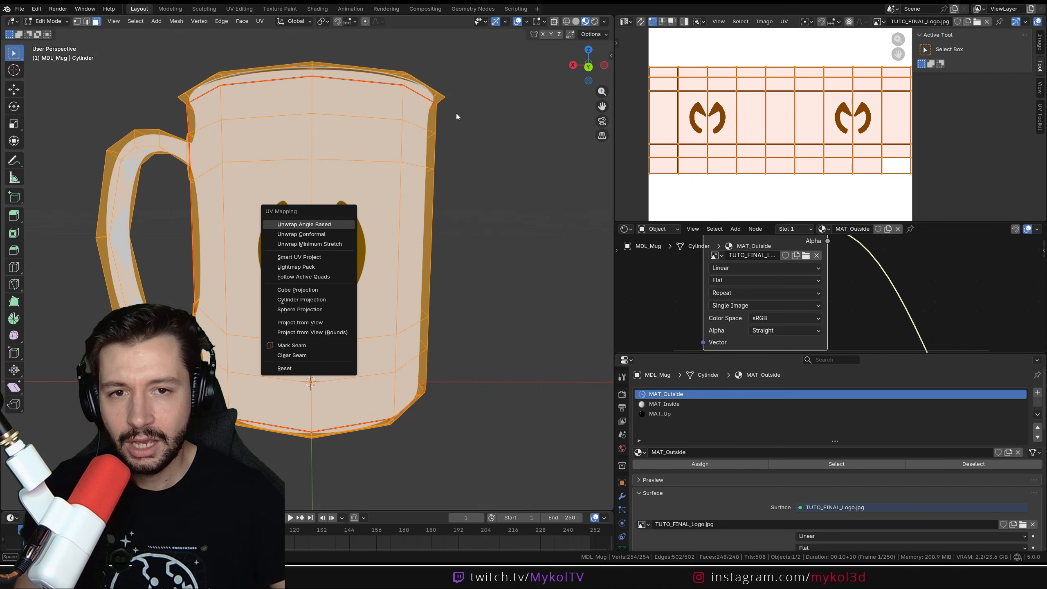
pyautogui.press('Tab')
pyautogui.click(611, 56)
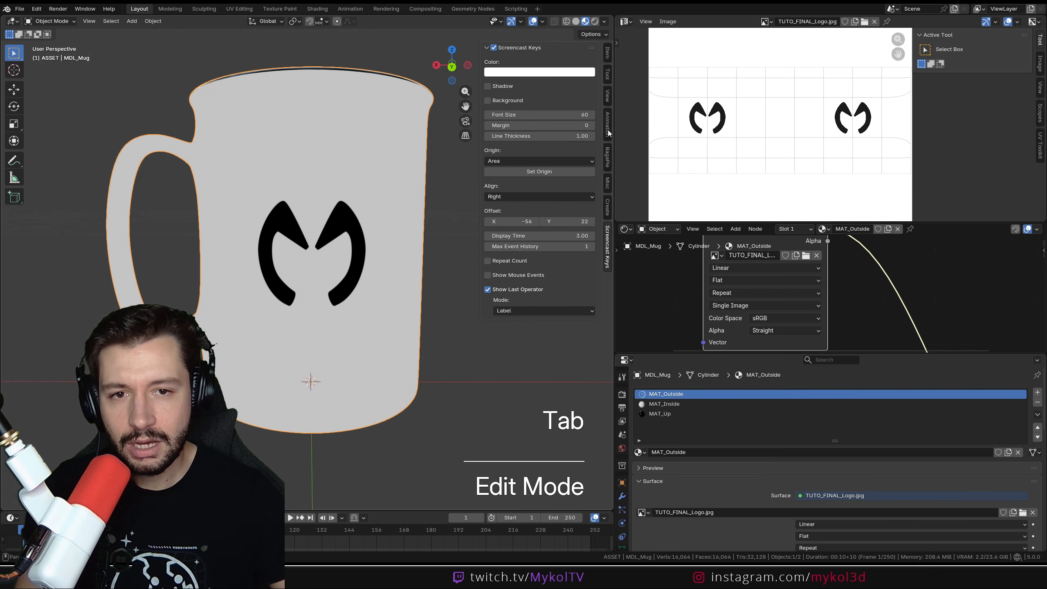
pyautogui.click(608, 53)
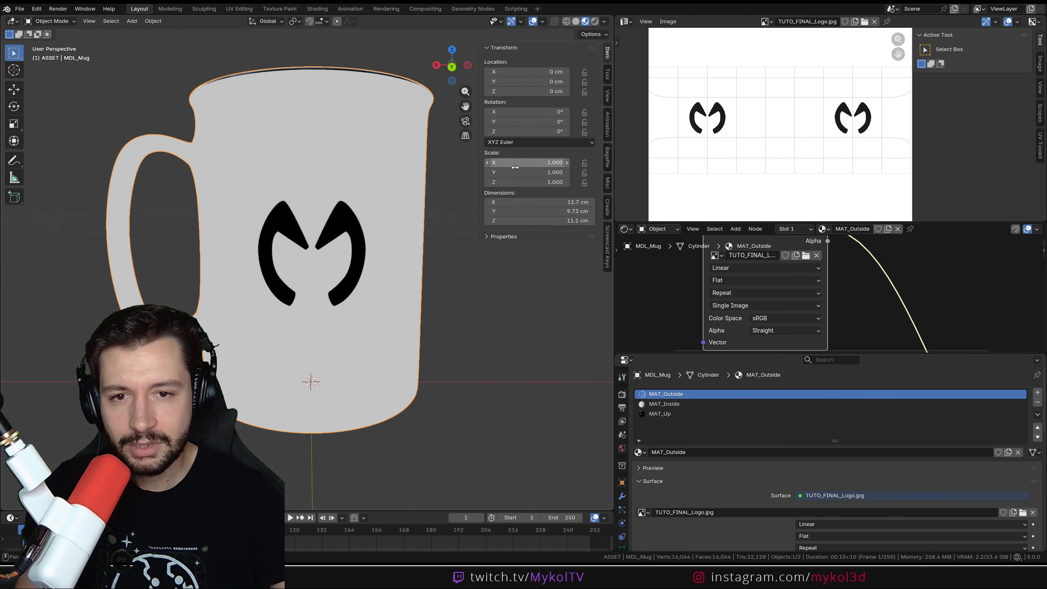
pyautogui.press('n')
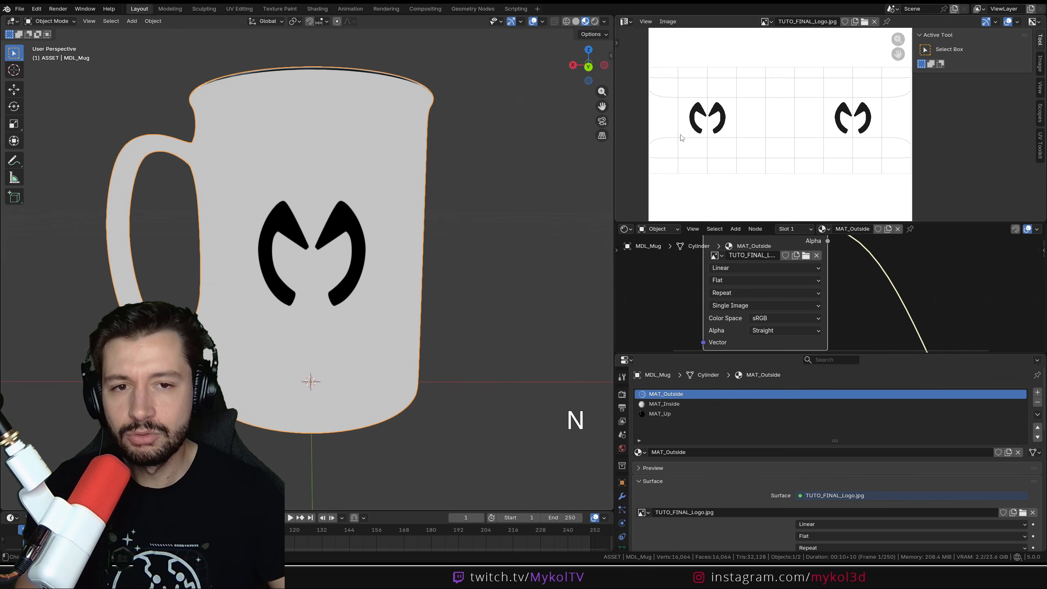
# In Edit Mode, scale the UVs along Y by about 1.07 to squash the logo slightly
pyautogui.press('Tab')
pyautogui.scroll(-2, 802, 169)
pyautogui.scroll(2, 794, 140)
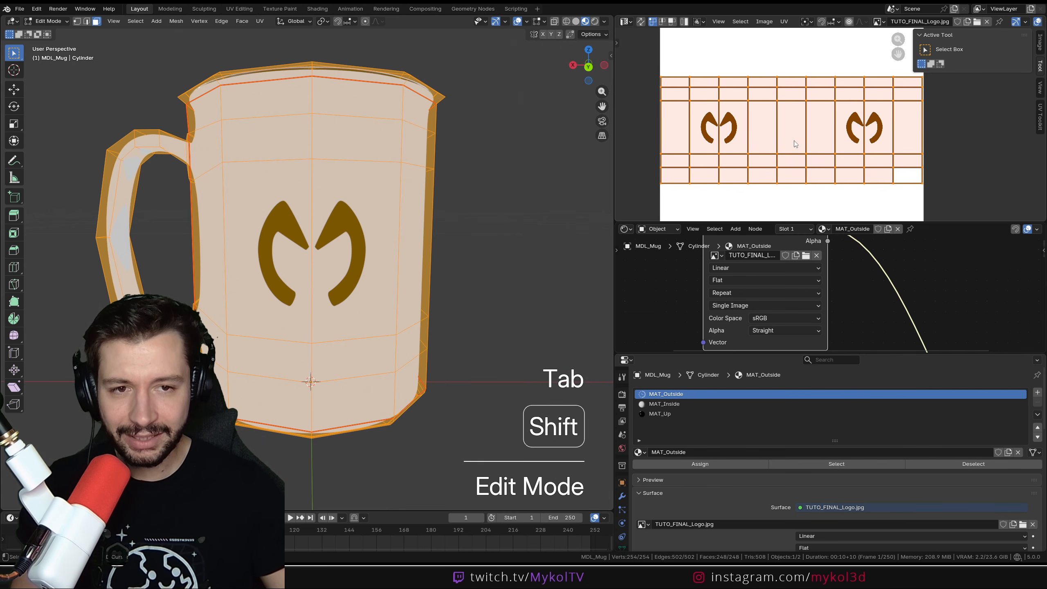
pyautogui.press('s')
pyautogui.press('z')
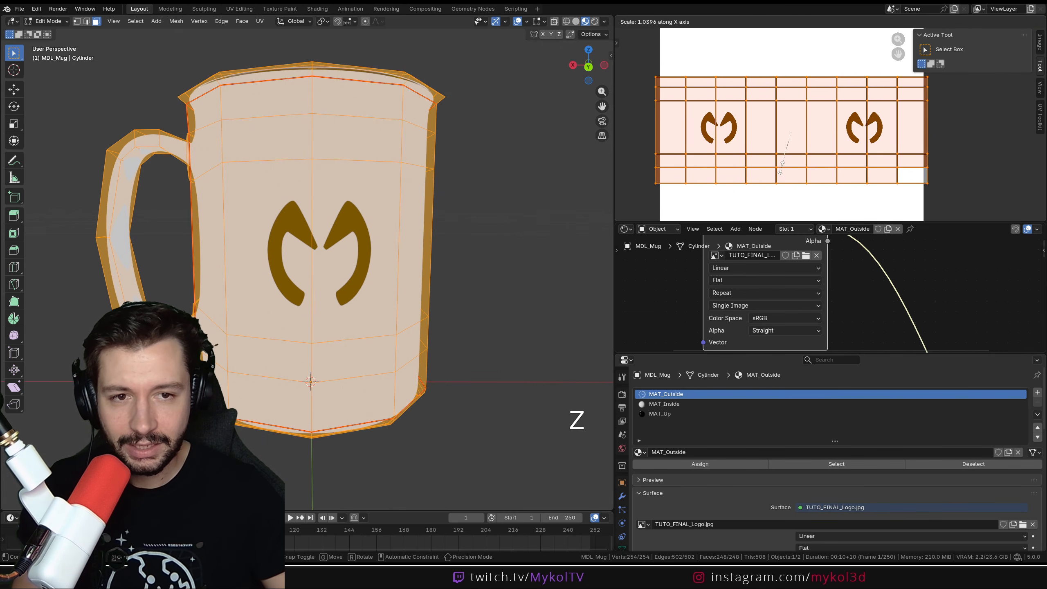
pyautogui.press('y')
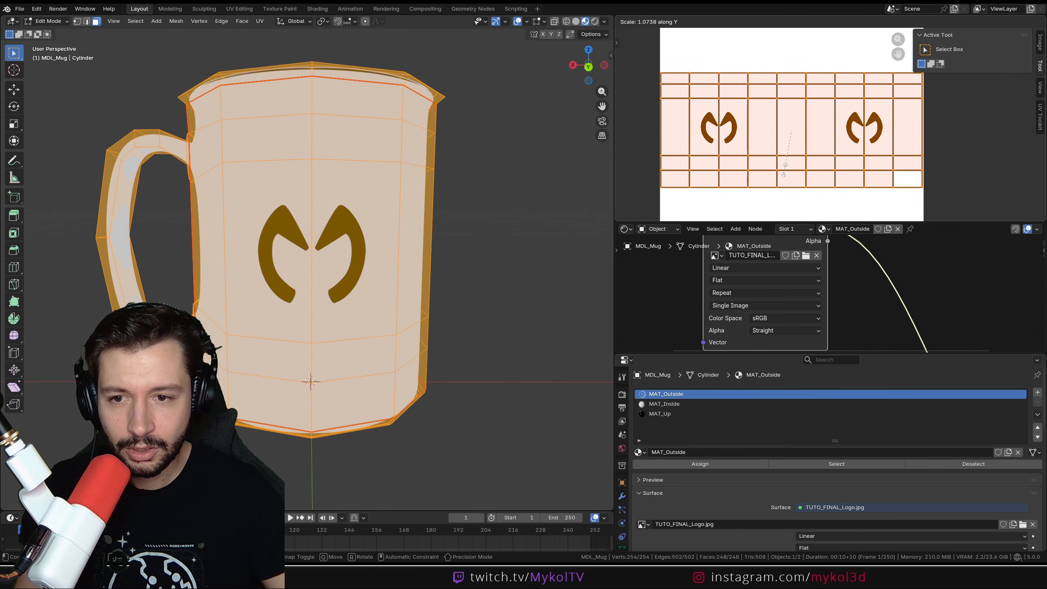
pyautogui.click(786, 173)
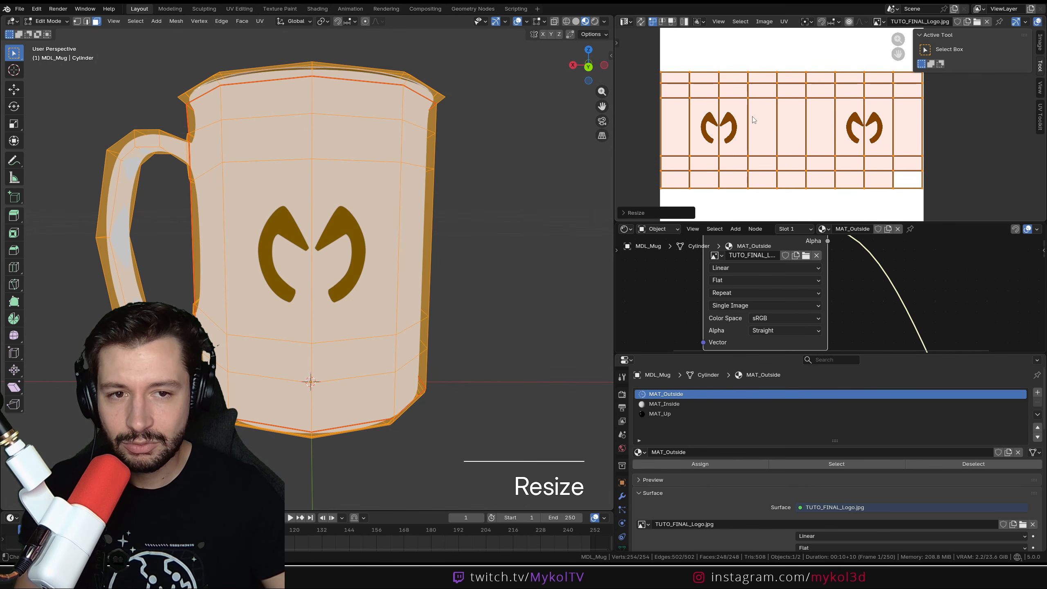
pyautogui.moveTo(770, 108); pyautogui.dragTo(770, 121, button='middle')
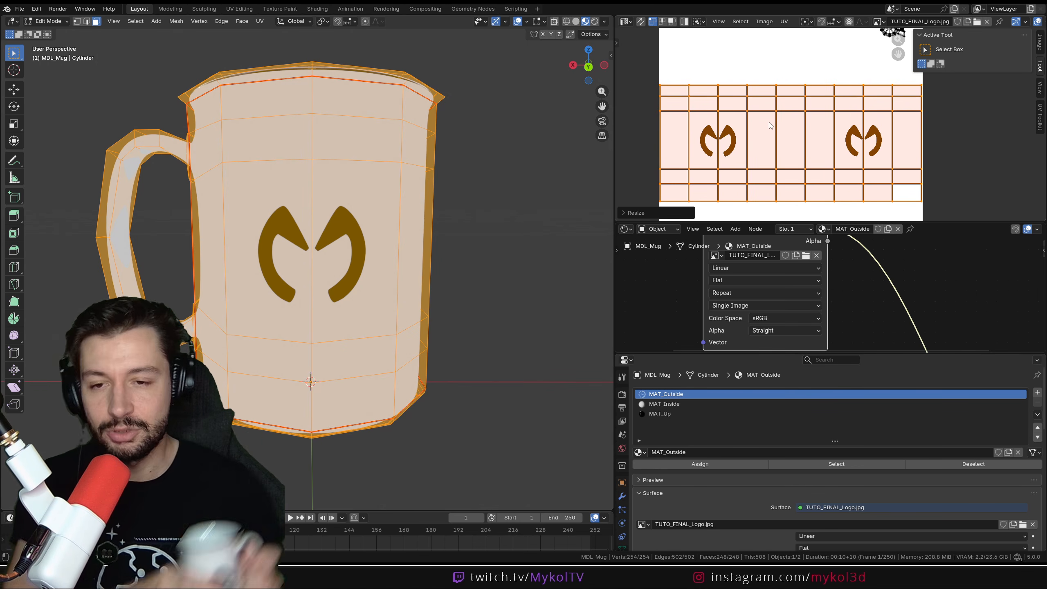
pyautogui.press('g')
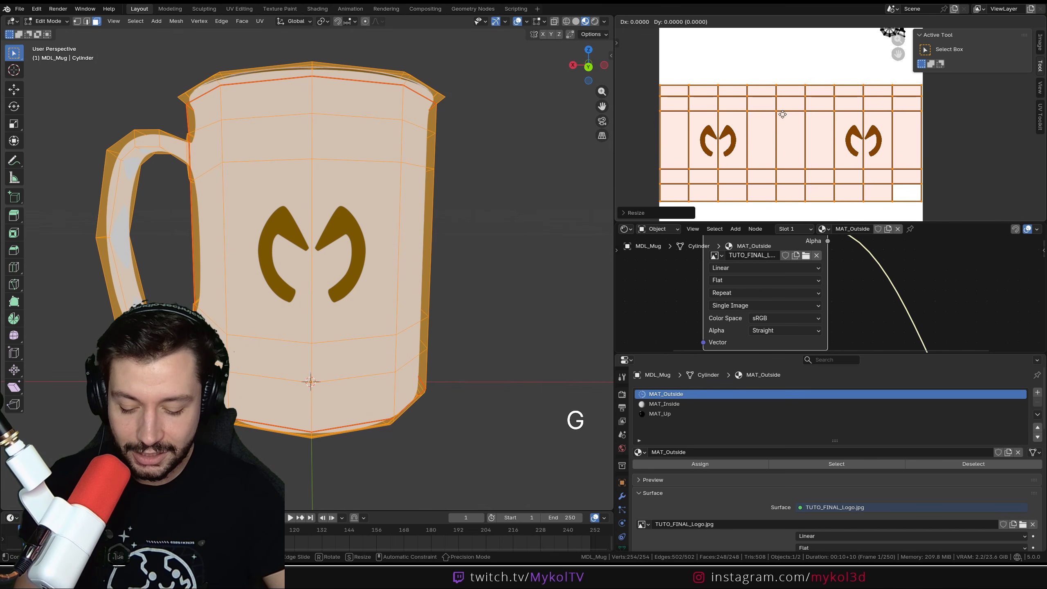
pyautogui.press('y')
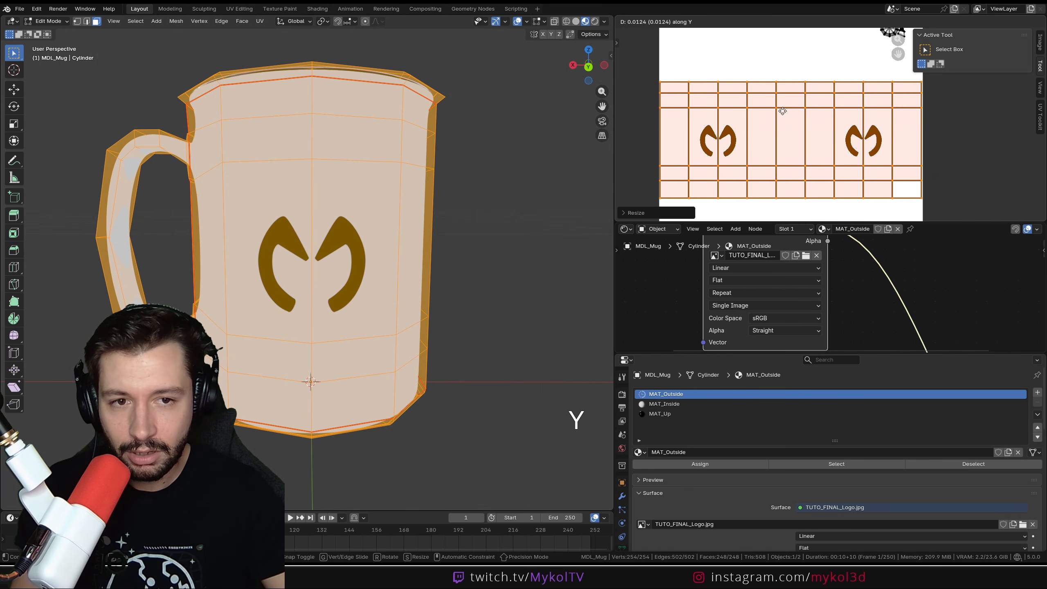
pyautogui.press('Escape')
pyautogui.press('g')
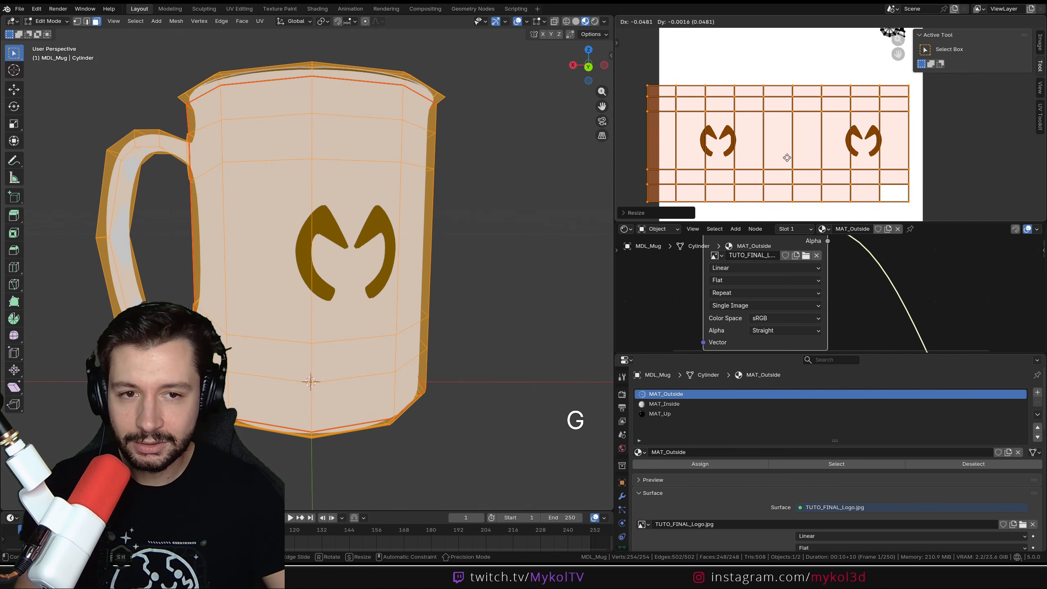
pyautogui.press('Escape')
# Move the UVs along Y by about 0.025 to lower the logo on the mug and return to Object Mode
pyautogui.press('g')
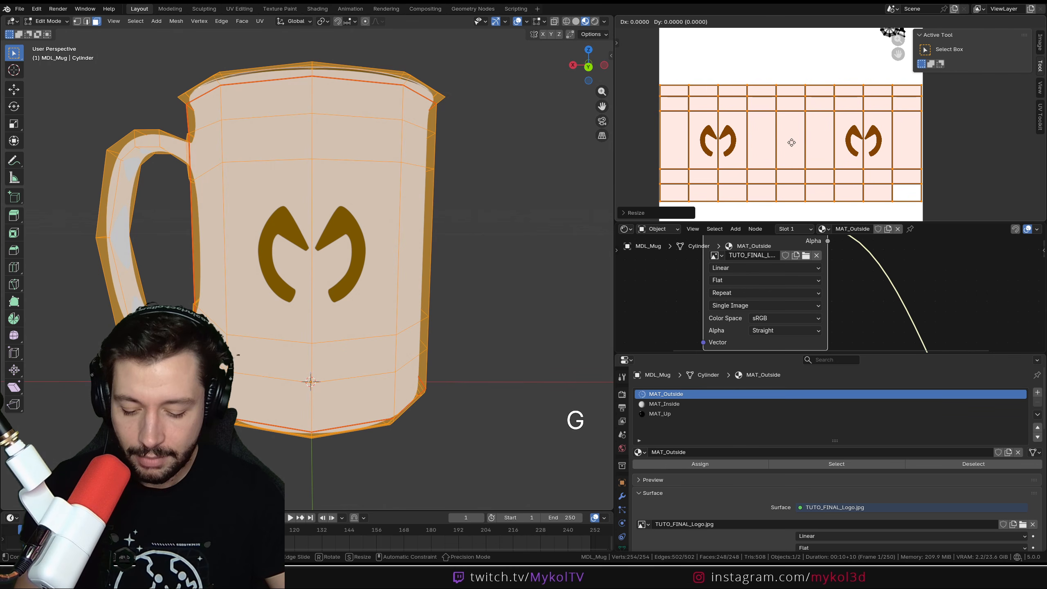
pyautogui.press('y')
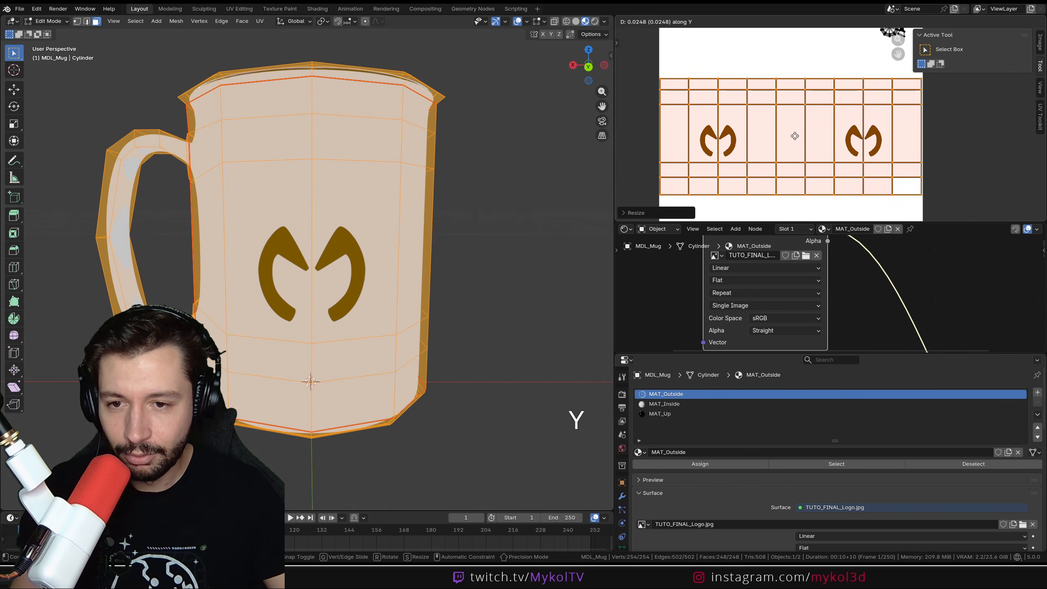
pyautogui.click(797, 140)
pyautogui.scroll(-5, 376, 253)
pyautogui.press('Tab')
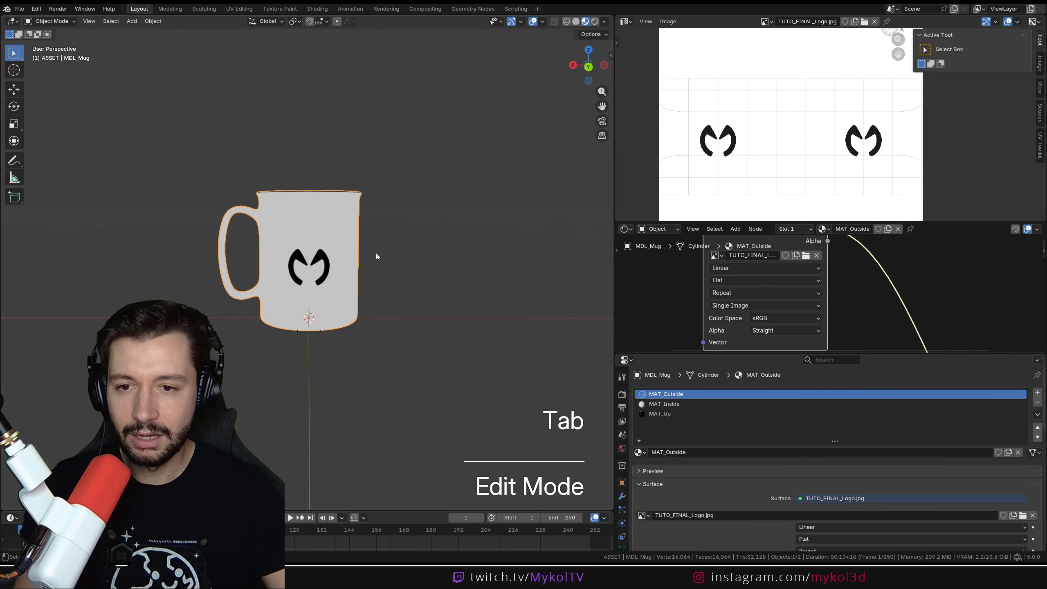
# Enlarge the Shader Editor at the expense of the neighbouring areas so the whole MAT_Outside node tree fits
pyautogui.moveTo(739, 223); pyautogui.dragTo(738, 95)
pyautogui.moveTo(329, 268); pyautogui.dragTo(231, 297, button='middle')
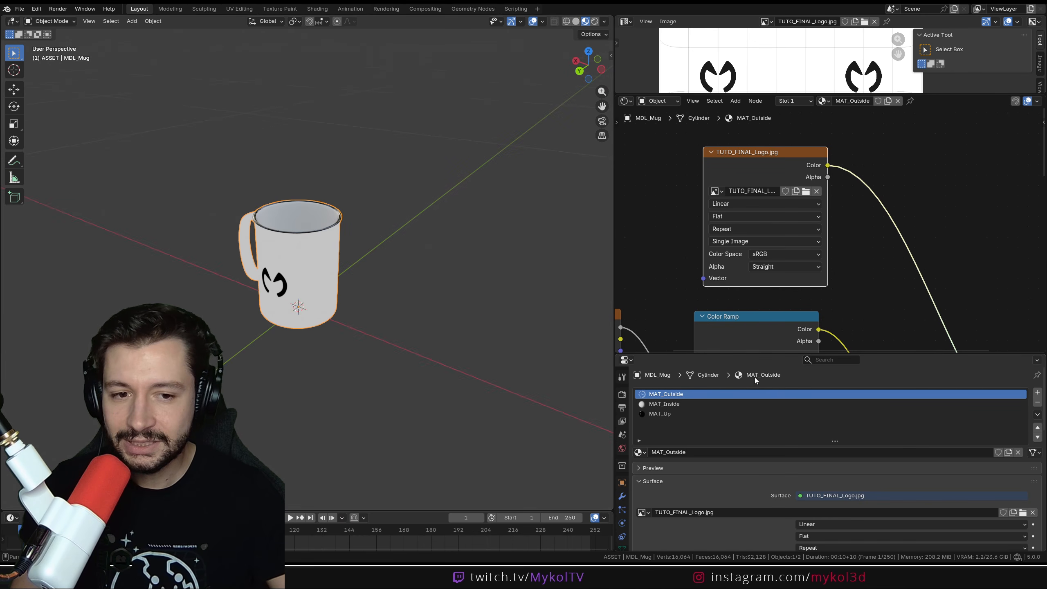
pyautogui.moveTo(748, 353); pyautogui.dragTo(748, 483)
pyautogui.scroll(-12, 741, 412)
pyautogui.moveTo(808, 352); pyautogui.dragTo(758, 268, button='middle')
pyautogui.scroll(9, 757, 269)
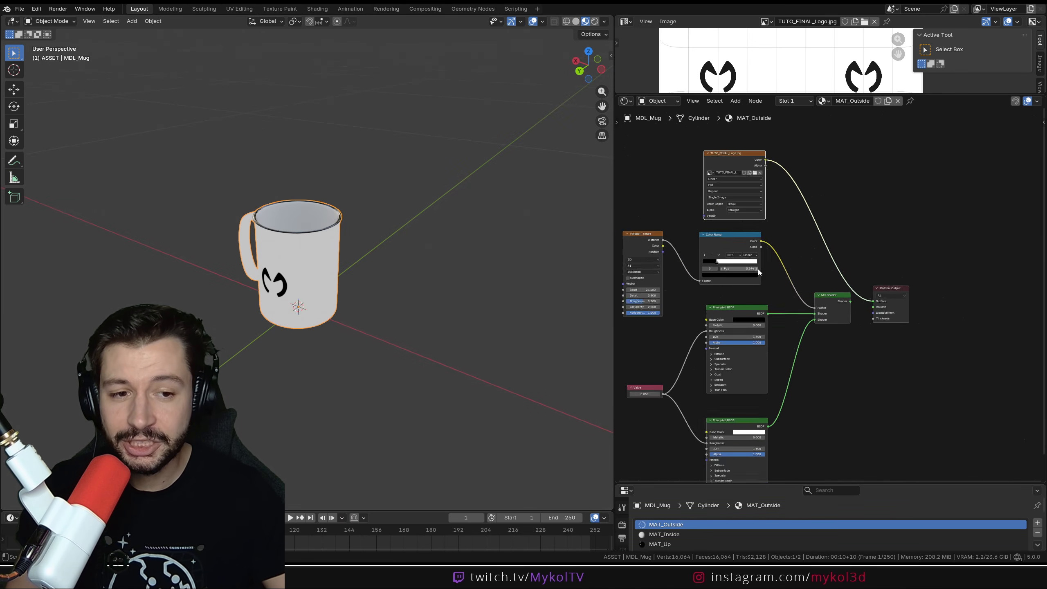
pyautogui.moveTo(614, 284); pyautogui.dragTo(454, 284)
pyautogui.scroll(-4, 577, 268)
pyautogui.moveTo(623, 123); pyautogui.dragTo(626, 181, button='middle')
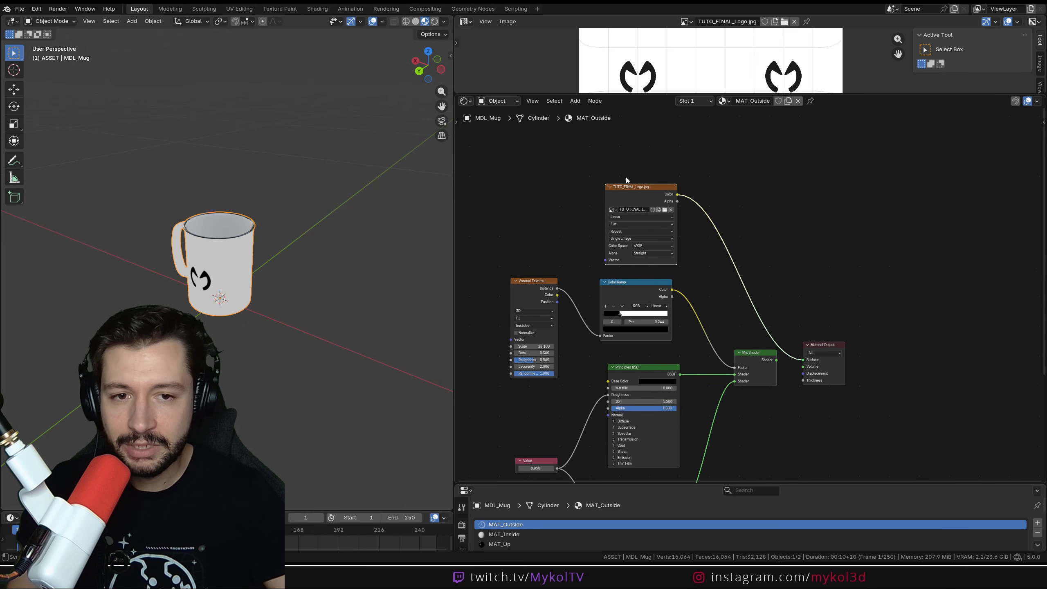
pyautogui.moveTo(799, 332); pyautogui.dragTo(792, 290, button='middle')
# Move the Material Output node away from the Mix Shader and disconnect the logo texture from its Surface input
pyautogui.moveTo(816, 304); pyautogui.dragTo(859, 303)
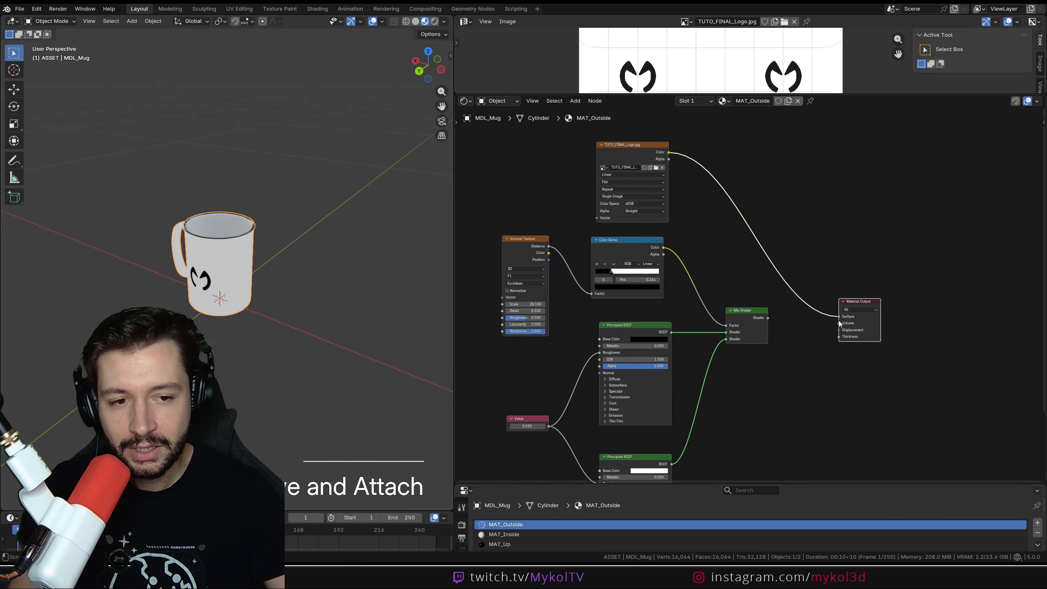
pyautogui.moveTo(787, 244); pyautogui.dragTo(784, 245)
pyautogui.moveTo(860, 303); pyautogui.dragTo(933, 316)
# Add a second Mix Shader node between the existing Mix Shader and the Material Output
pyautogui.hotkey('shift', 'a')
pyautogui.click(854, 263)
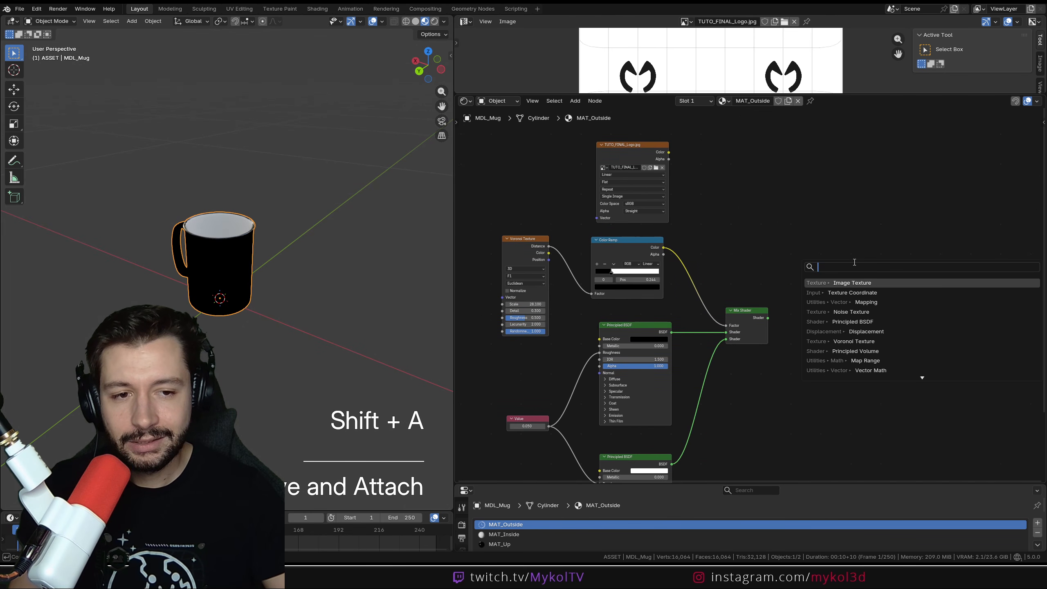
pyautogui.write('mix shader')
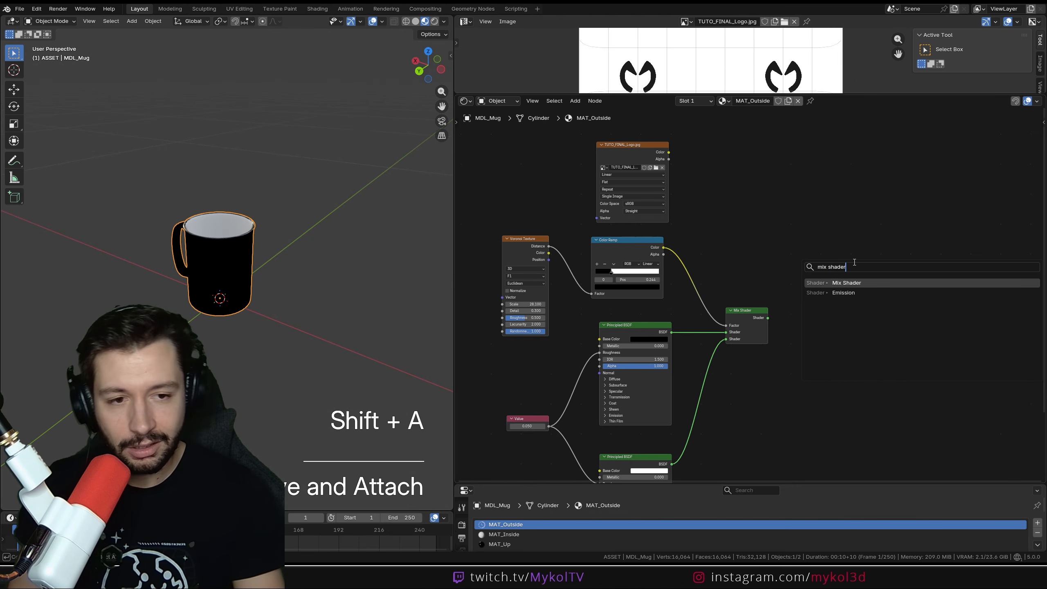
pyautogui.press('Return')
pyautogui.click(827, 305)
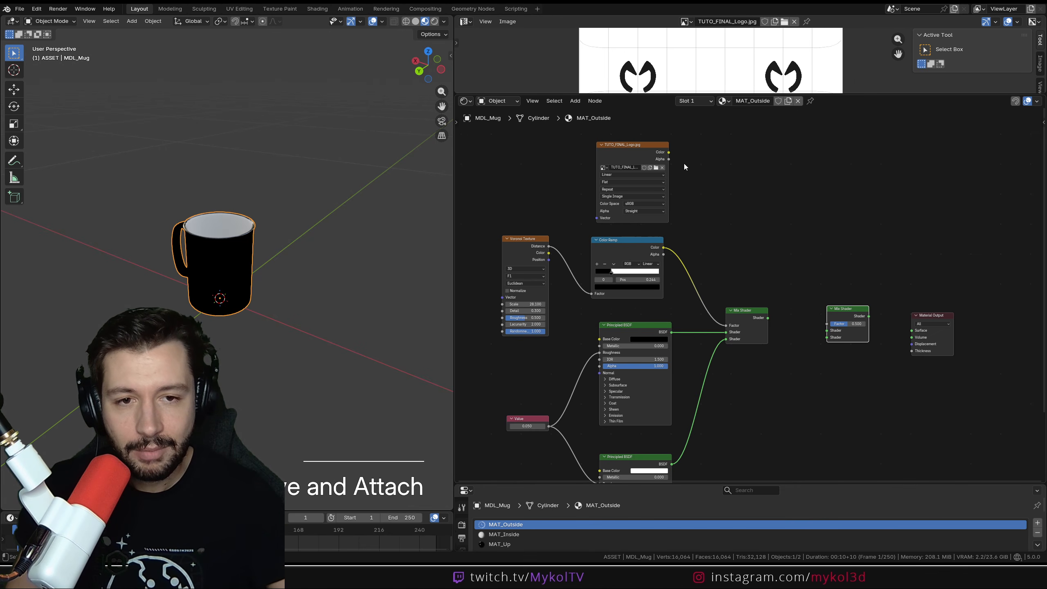
# Link the logo's Color to the new Mix Shader's Factor, the black Principled BSDF and speckle mix to its Shader inputs, and its output to Surface
pyautogui.scroll(2, 780, 316)
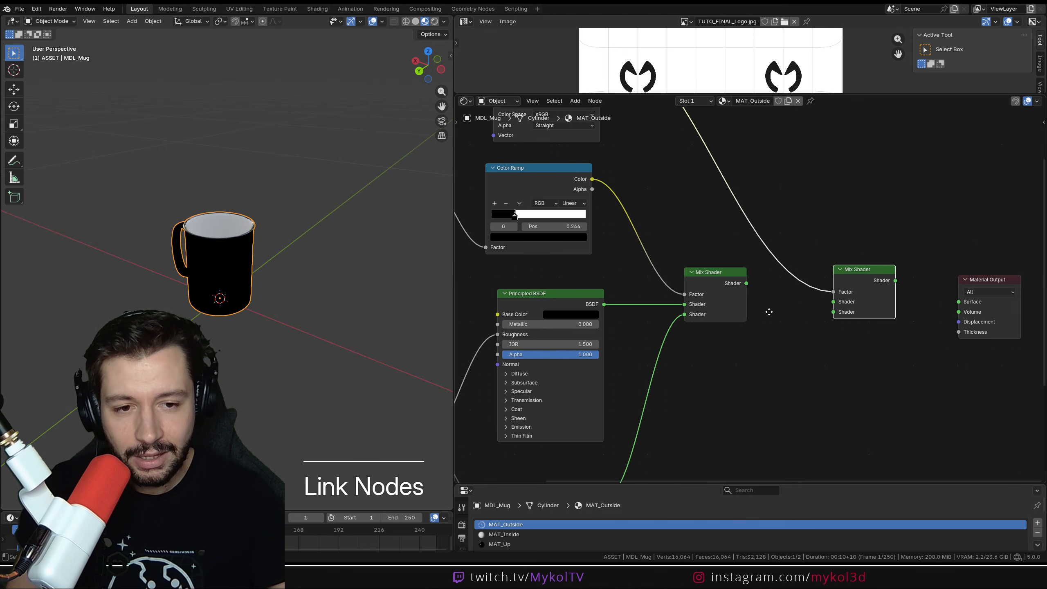
pyautogui.moveTo(746, 283); pyautogui.dragTo(844, 320)
pyautogui.moveTo(732, 278); pyautogui.dragTo(737, 314)
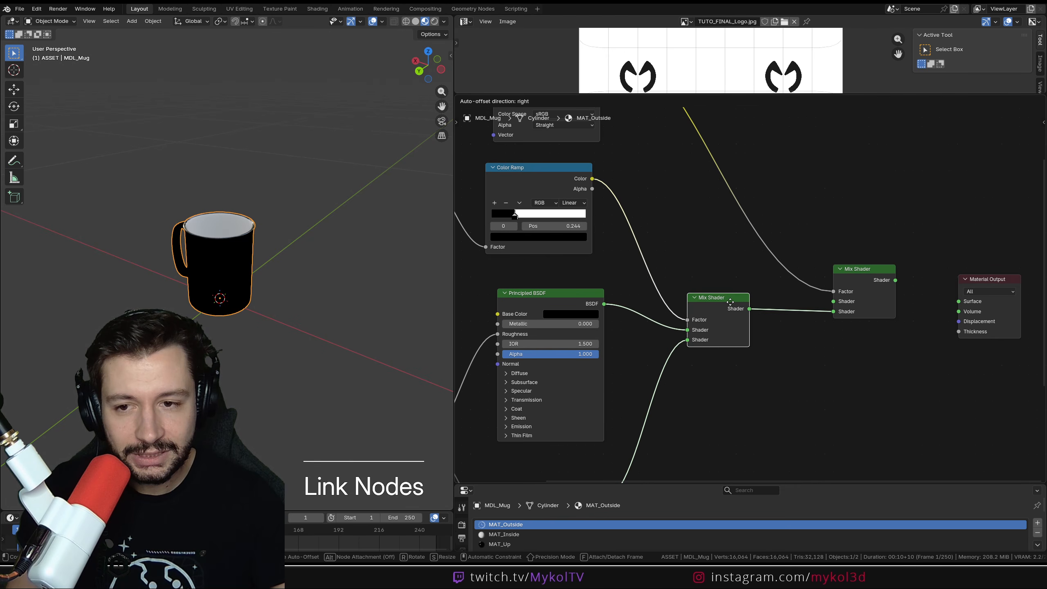
pyautogui.moveTo(604, 304); pyautogui.dragTo(833, 301)
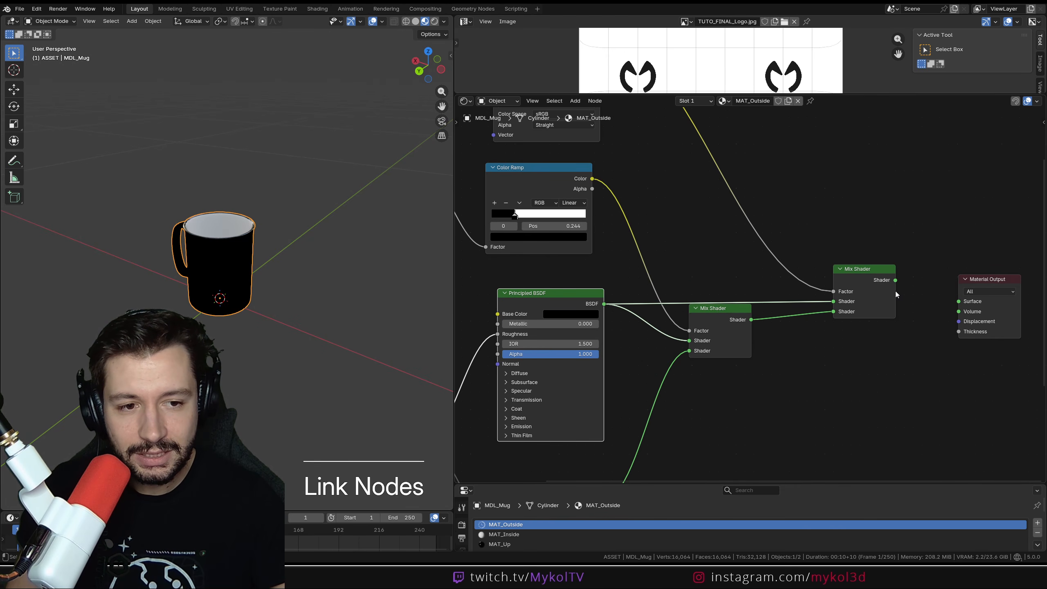
pyautogui.moveTo(896, 280); pyautogui.dragTo(959, 301)
pyautogui.moveTo(412, 289); pyautogui.dragTo(353, 272, button='middle')
pyautogui.scroll(8, 273, 293)
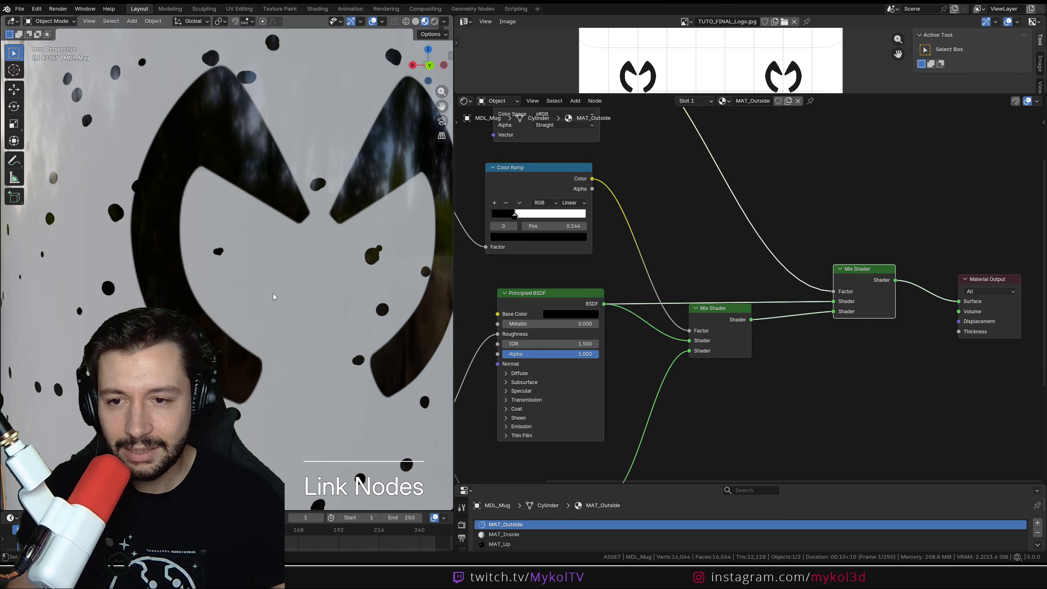
pyautogui.scroll(-5, 265, 282)
# Delete the second Mix Shader and connect the original, repositioned Mix Shader to the Material Output's Surface
pyautogui.moveTo(706, 314); pyautogui.dragTo(706, 330)
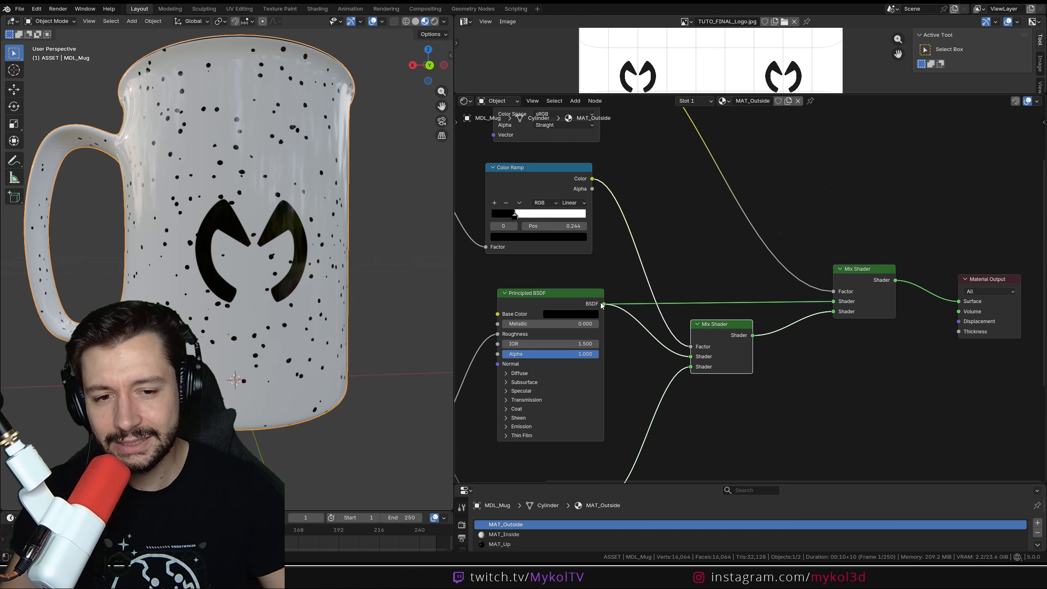
pyautogui.moveTo(703, 280); pyautogui.dragTo(708, 271, button='middle')
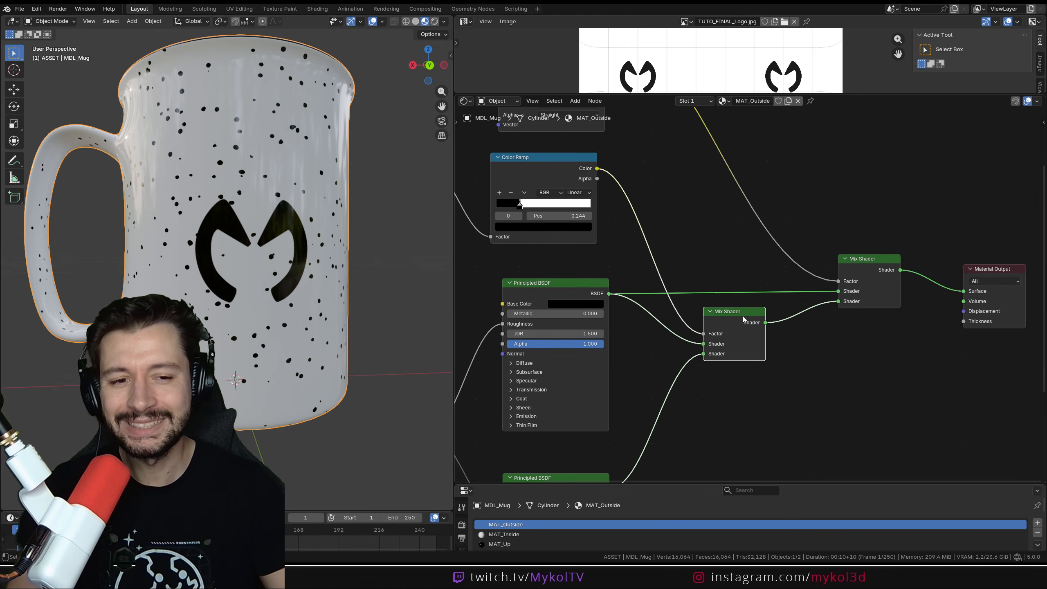
pyautogui.click(880, 262)
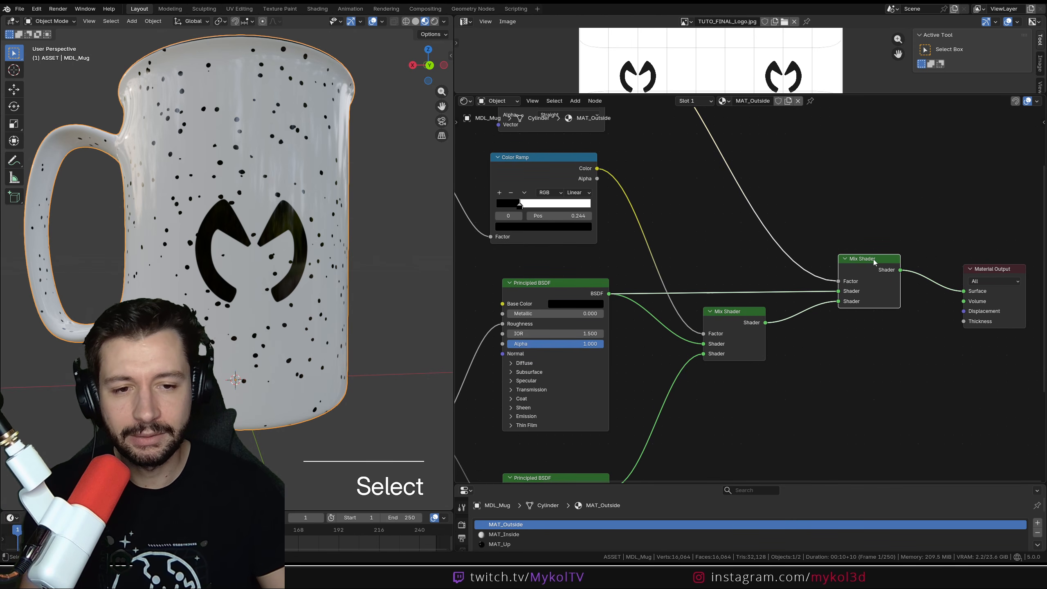
pyautogui.press('x')
pyautogui.moveTo(738, 313); pyautogui.dragTo(825, 269)
pyautogui.moveTo(922, 291); pyautogui.dragTo(963, 292)
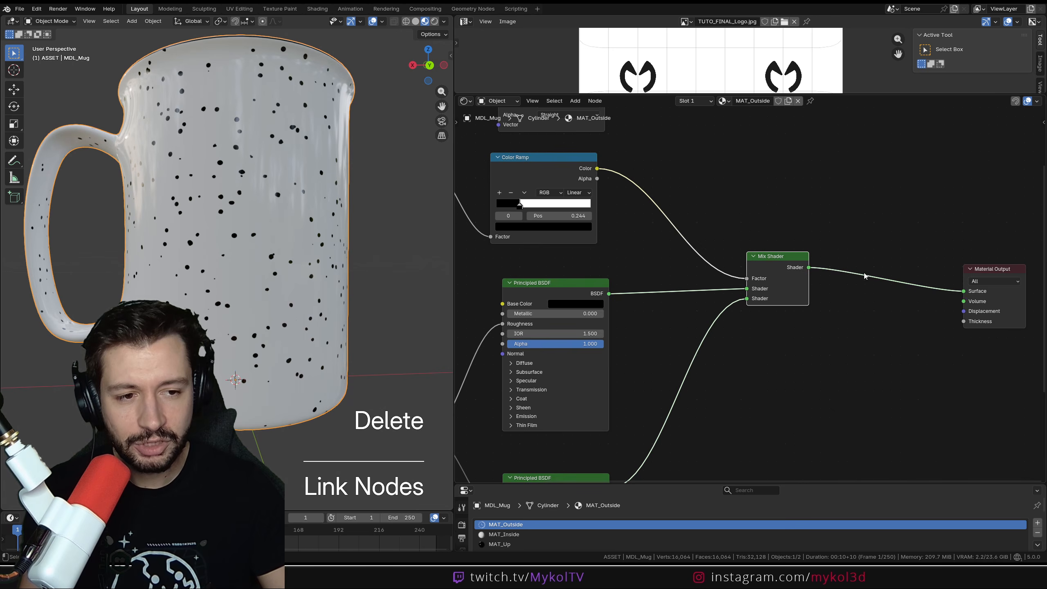
# Move the logo image texture node further up, clear of the Voronoi Texture and Color Ramp nodes
pyautogui.scroll(-5, 740, 175)
pyautogui.moveTo(741, 175); pyautogui.dragTo(887, 306, button='middle')
pyautogui.moveTo(589, 295); pyautogui.dragTo(789, 362)
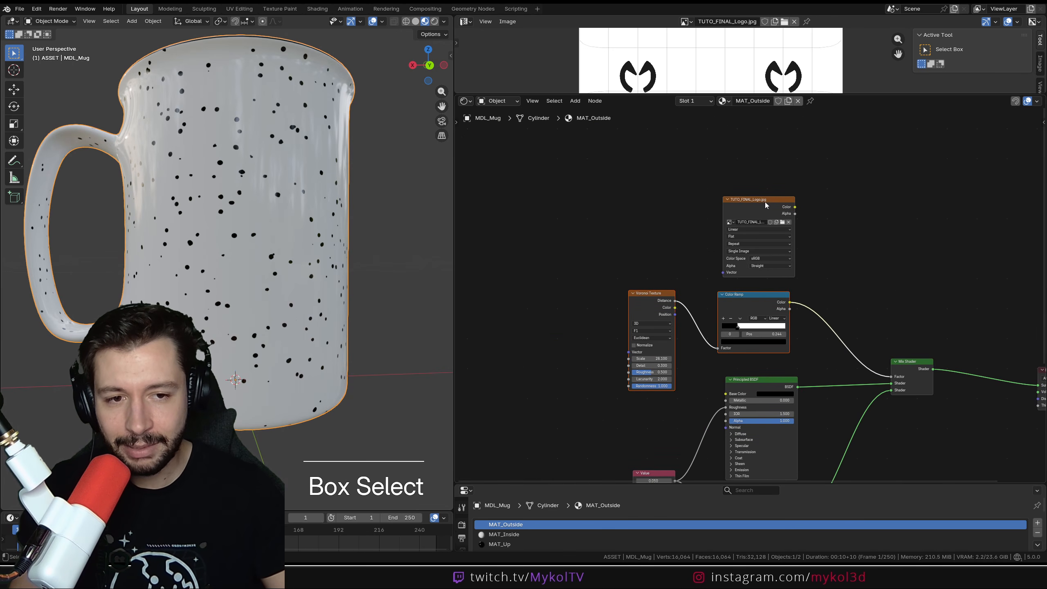
pyautogui.moveTo(765, 202); pyautogui.dragTo(767, 163)
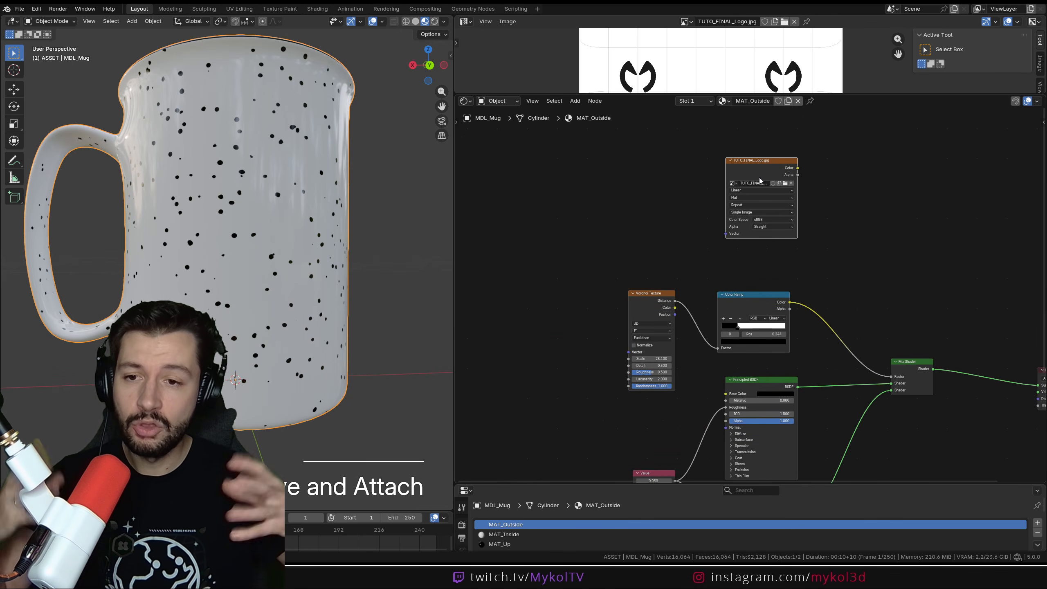
# Group the Voronoi Texture and Color Ramp nodes in a frame, shift it away from the shader nodes, and label it "Mask"
pyautogui.moveTo(575, 279); pyautogui.dragTo(796, 392)
pyautogui.hotkey('shift', 'o')
pyautogui.moveTo(713, 286); pyautogui.dragTo(616, 251)
pyautogui.click(1015, 133)
pyautogui.click(611, 253)
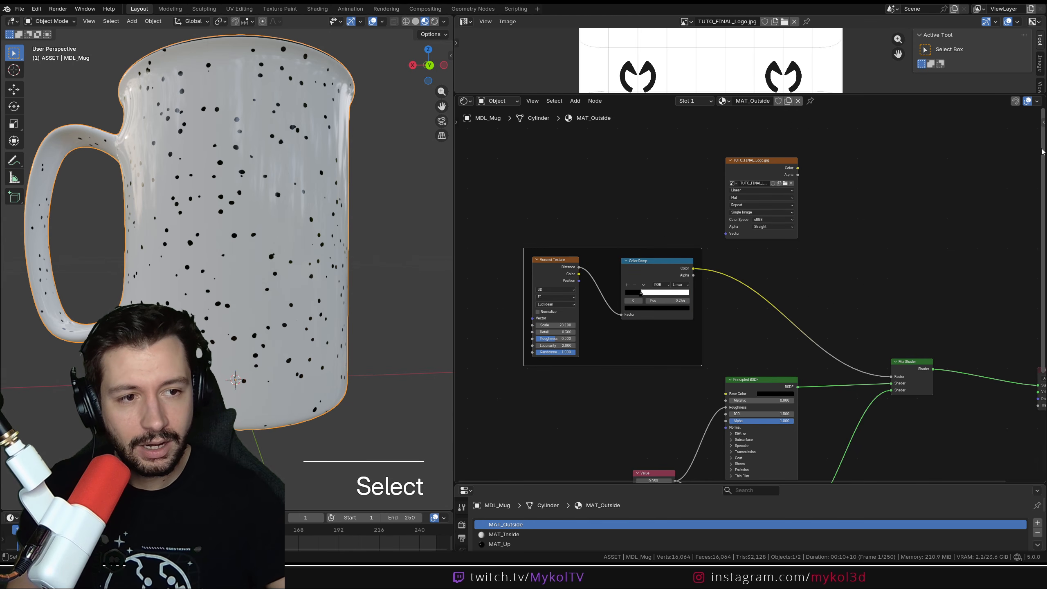
pyautogui.click(1044, 124)
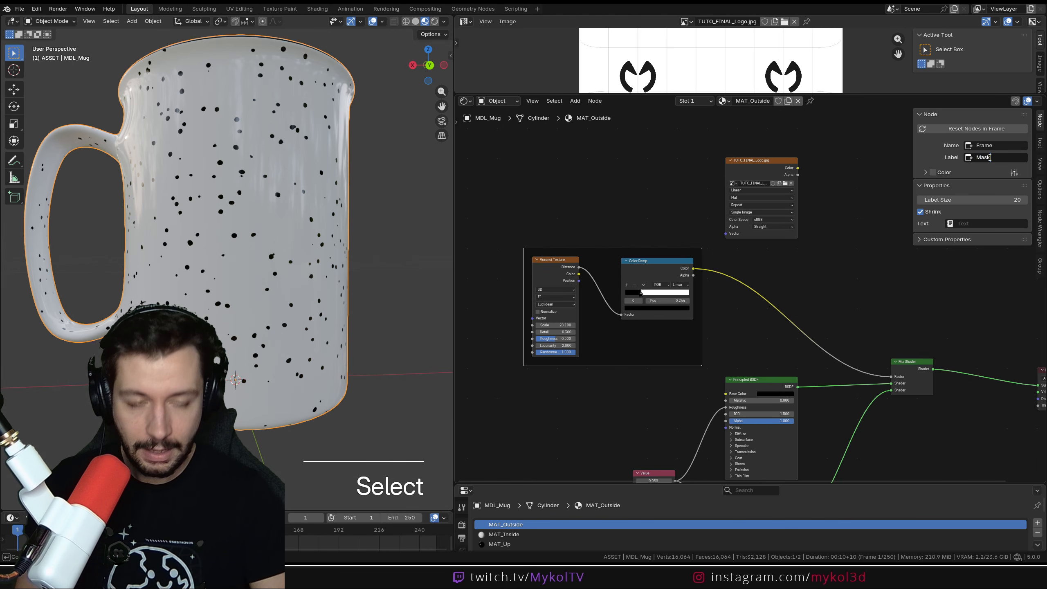
pyautogui.moveTo(795, 274); pyautogui.dragTo(812, 300, button='middle')
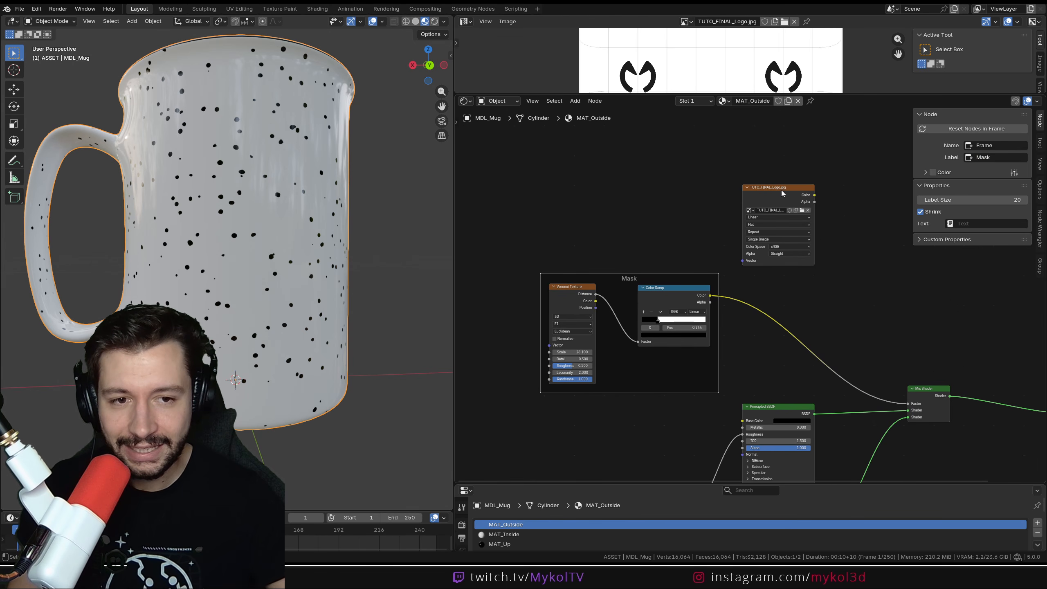
# Place the logo texture node inside the Mask frame above the Color Ramp, and preview the Color Ramp's output on the mug
pyautogui.moveTo(782, 193); pyautogui.dragTo(681, 173)
pyautogui.moveTo(725, 224); pyautogui.dragTo(678, 219, button='middle')
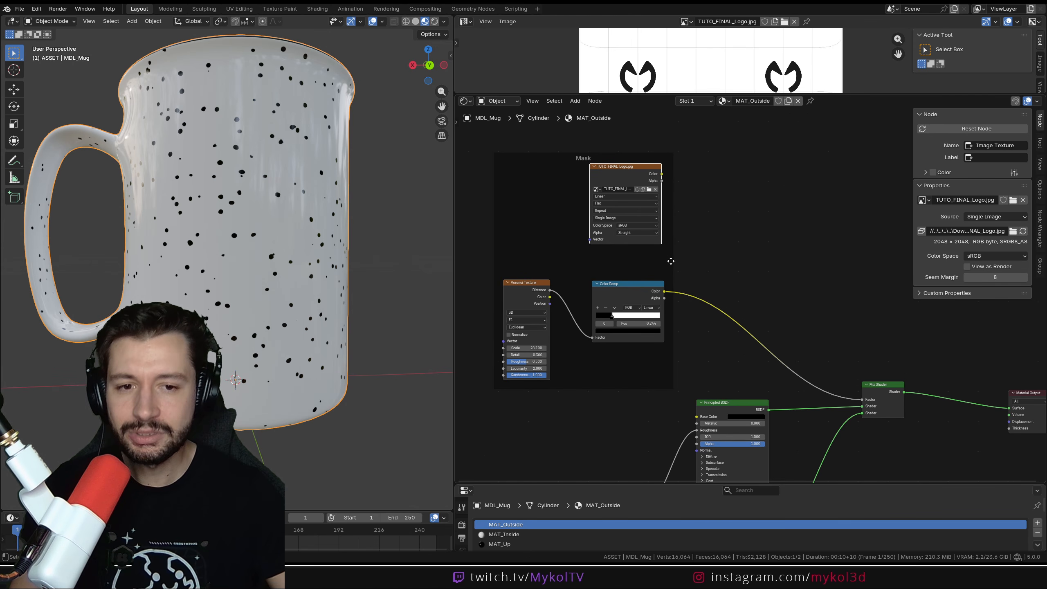
pyautogui.click(635, 287)
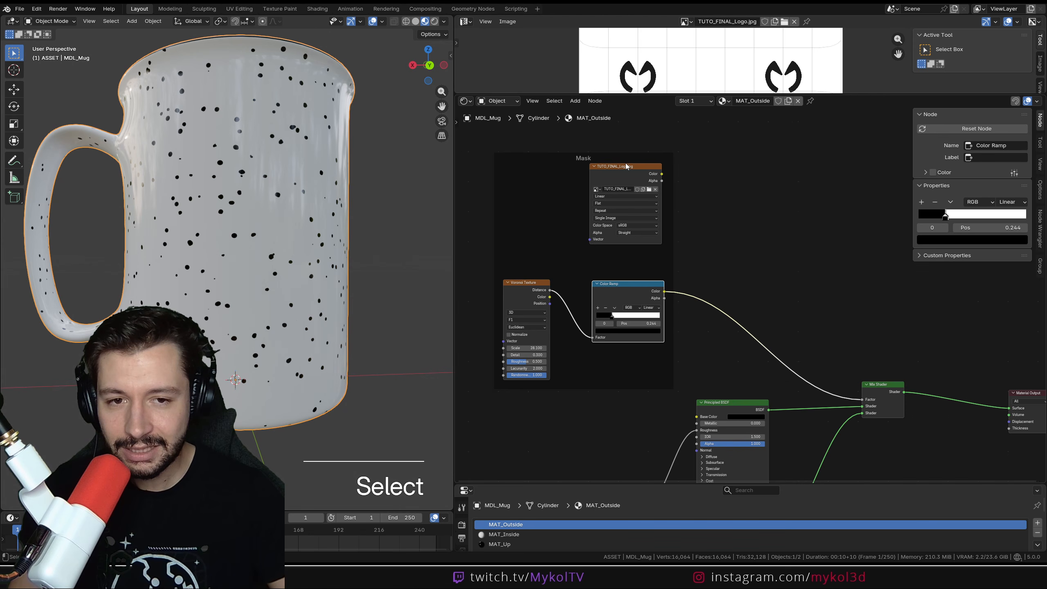
pyautogui.keyDown('ctrl'); pyautogui.keyDown('shift'); pyautogui.click(631, 287); pyautogui.keyUp('shift'); pyautogui.keyUp('ctrl')
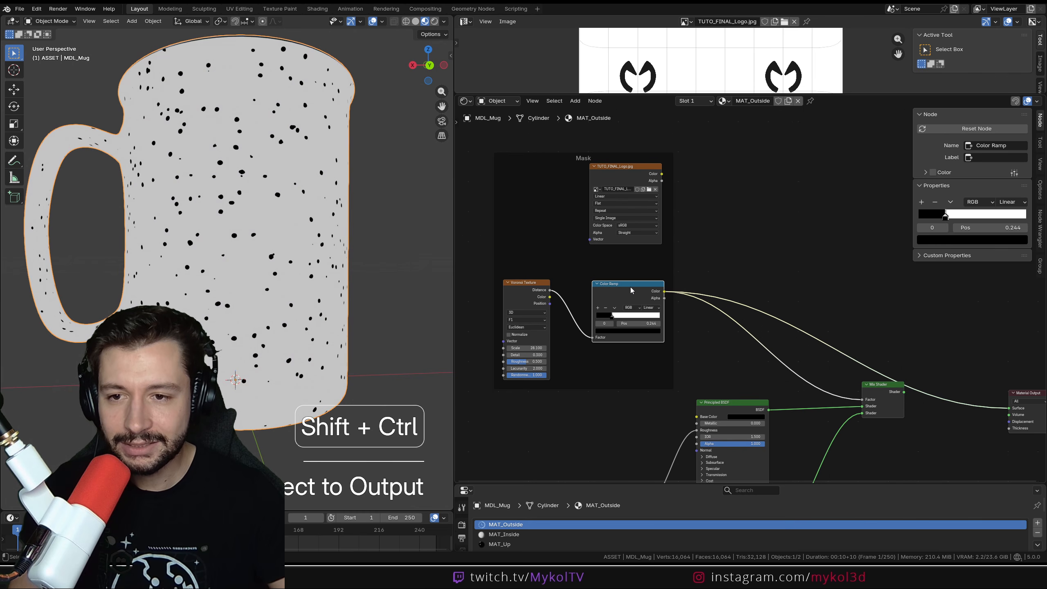
pyautogui.keyDown('ctrl'); pyautogui.keyDown('shift'); pyautogui.click(631, 172); pyautogui.keyUp('shift'); pyautogui.keyUp('ctrl')
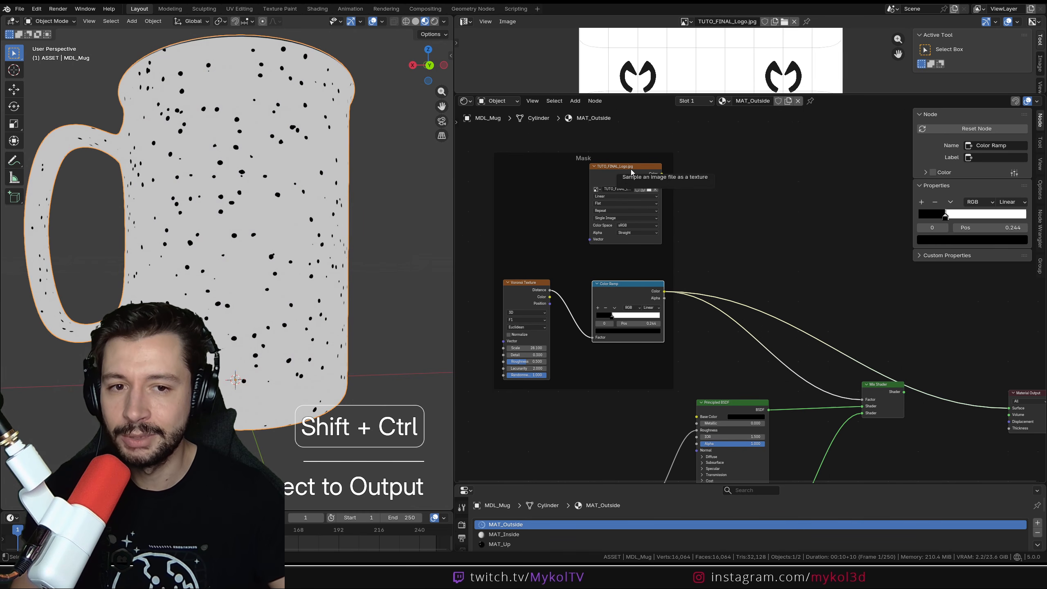
pyautogui.keyDown('ctrl'); pyautogui.keyDown('shift'); pyautogui.click(642, 288); pyautogui.keyUp('shift'); pyautogui.keyUp('ctrl')
# Add a Mix Color node in the Mask frame, with the logo's Color in A and the Color Ramp's Color in B, and preview it
pyautogui.hotkey('shift', 'a')
pyautogui.write('mix c')
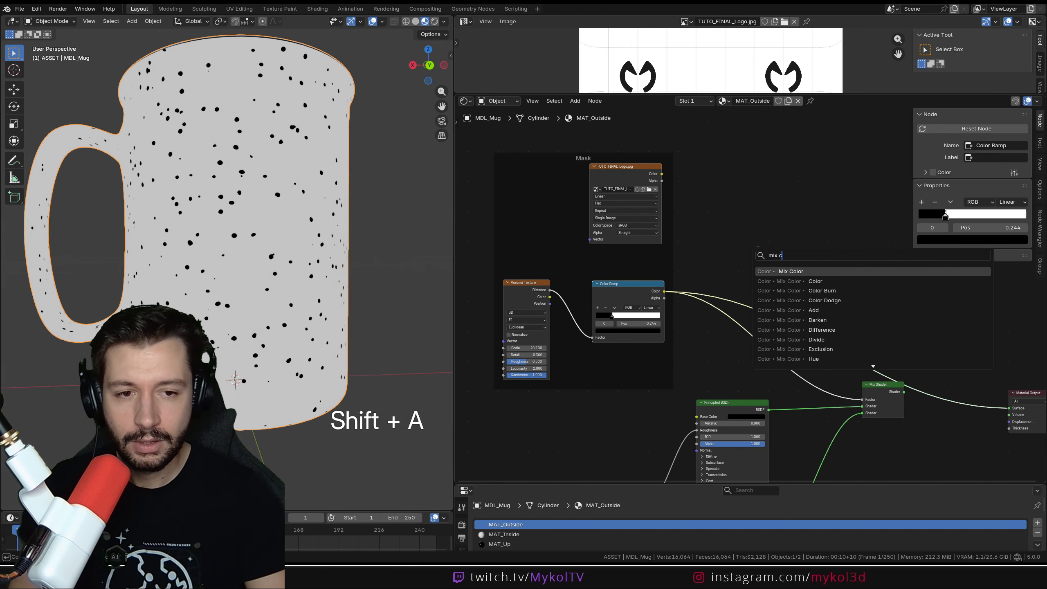
pyautogui.press('Return')
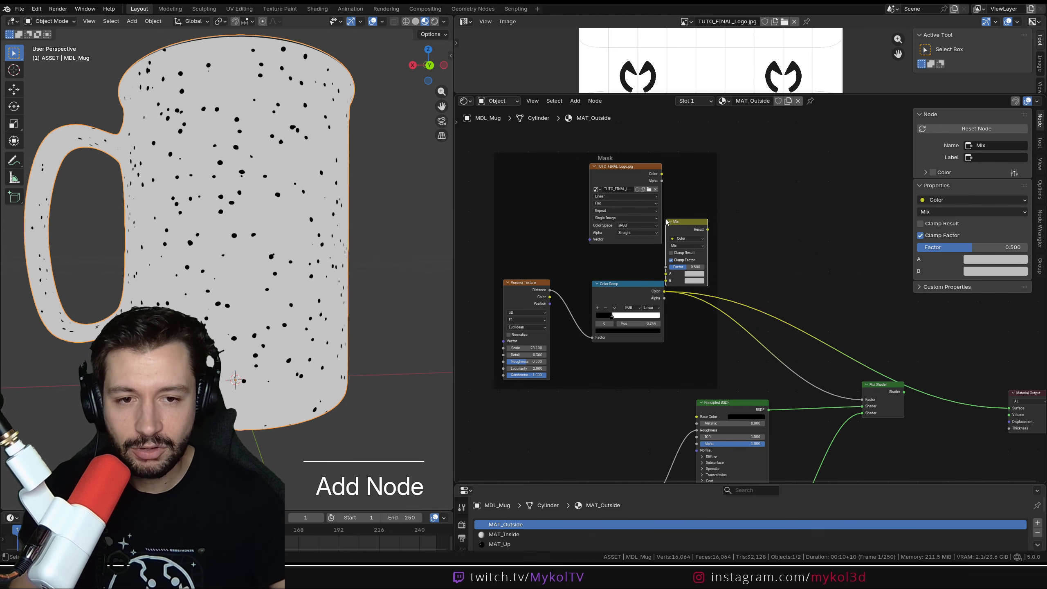
pyautogui.click(757, 218)
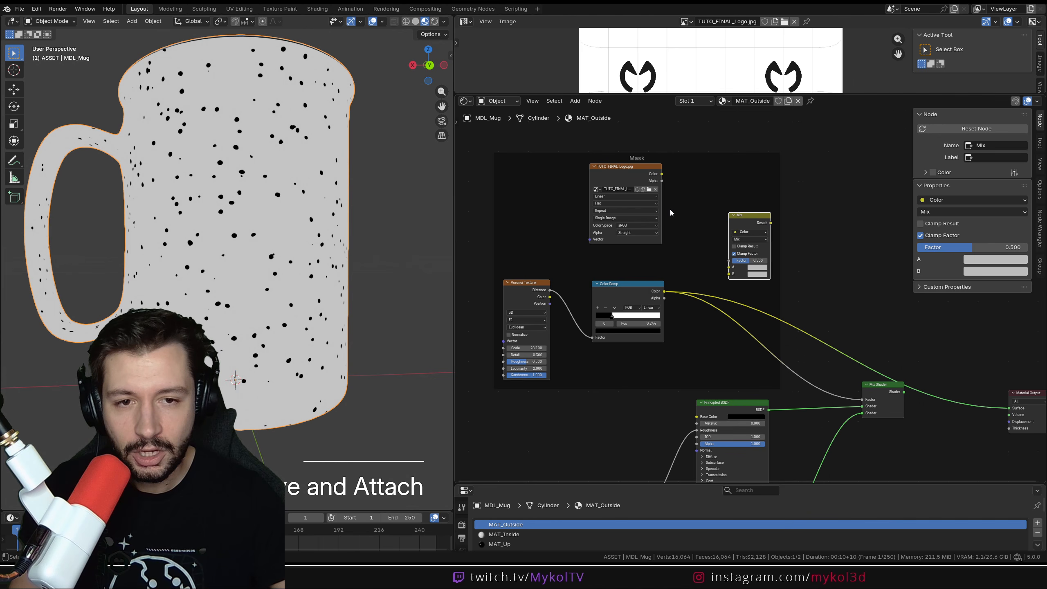
pyautogui.moveTo(662, 174); pyautogui.dragTo(729, 274)
pyautogui.keyDown('ctrl'); pyautogui.keyDown('shift'); pyautogui.click(758, 216); pyautogui.keyUp('shift'); pyautogui.keyUp('ctrl')
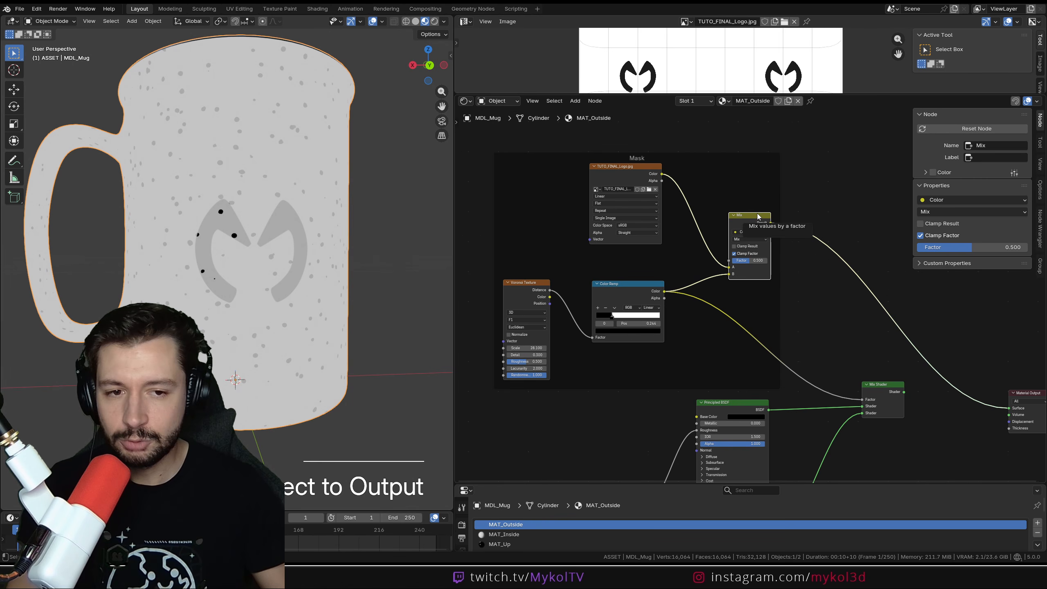
# Set the Mix Color node's blending mode to Multiply and its Factor to 1.000
pyautogui.scroll(1, 748, 287)
pyautogui.moveTo(728, 263); pyautogui.dragTo(769, 265, button='middle')
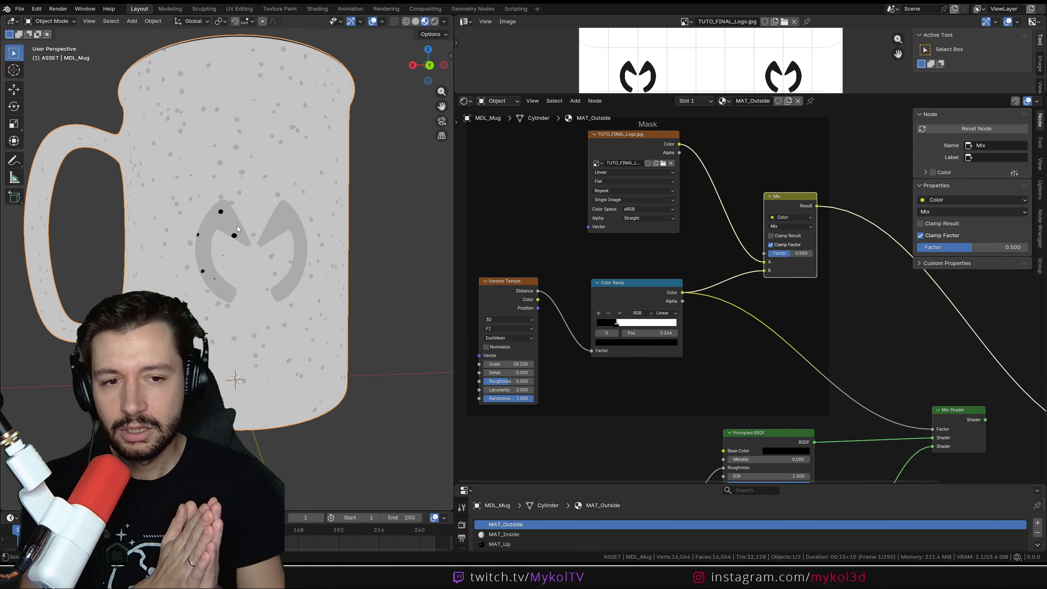
pyautogui.moveTo(795, 253)
pyautogui.mouseDown()
pyautogui.moveTo(773, 253)
pyautogui.moveTo(820, 253)
pyautogui.moveTo(795, 256)
pyautogui.mouseUp()
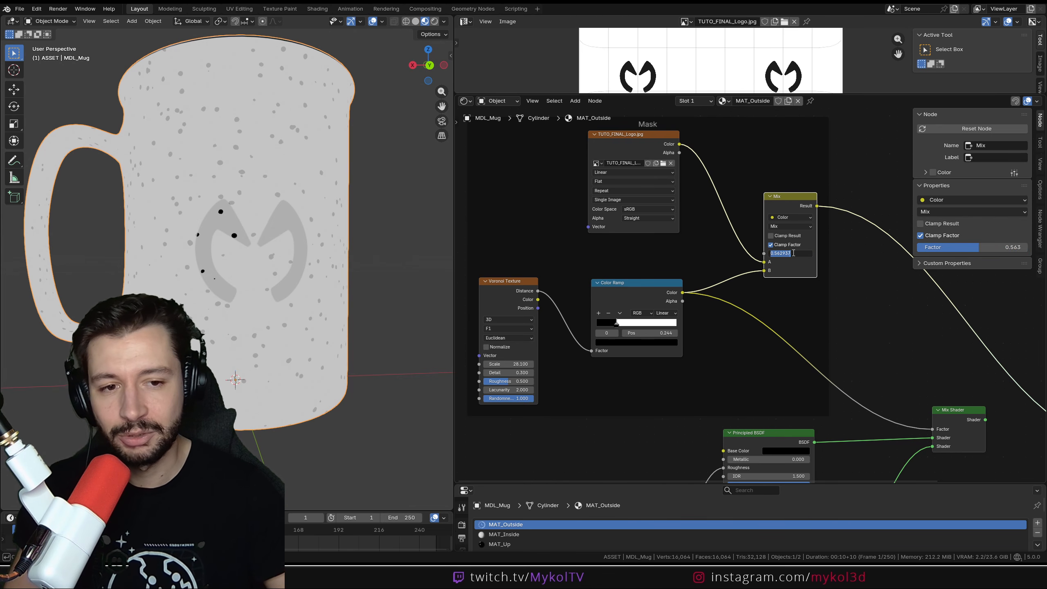
pyautogui.click(788, 226)
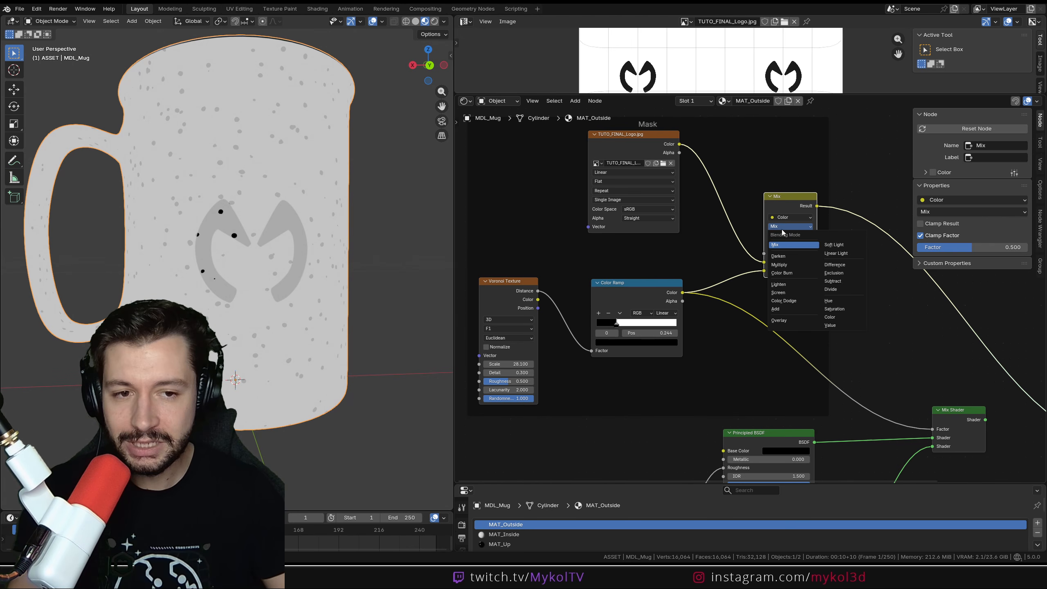
pyautogui.click(786, 264)
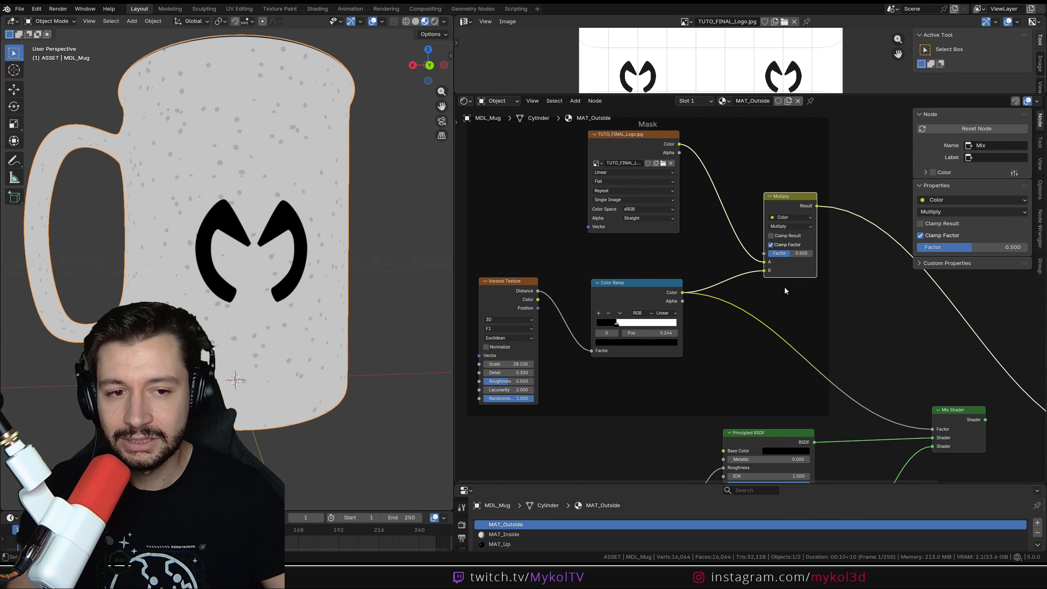
pyautogui.scroll(1, 785, 291)
pyautogui.moveTo(791, 253); pyautogui.dragTo(807, 253)
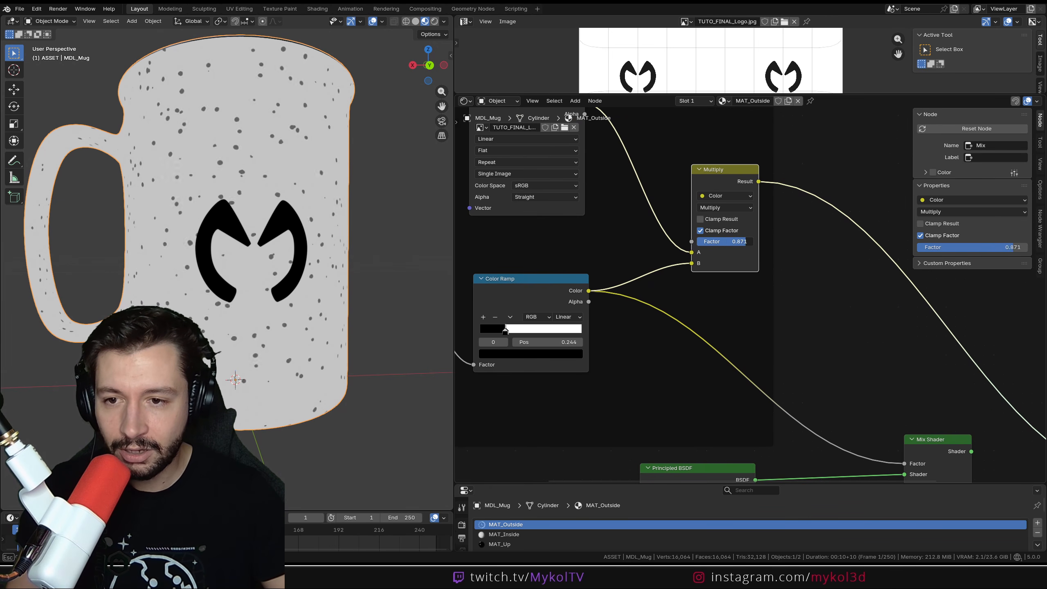
pyautogui.moveTo(746, 241); pyautogui.dragTo(756, 241)
# Reconnect the Mix Shader to the Material Output, move it closer, and link the Multiply node's Result to its Factor
pyautogui.moveTo(222, 231); pyautogui.dragTo(302, 290, button='middle')
pyautogui.scroll(-4, 759, 302)
pyautogui.moveTo(843, 326); pyautogui.dragTo(694, 283, button='middle')
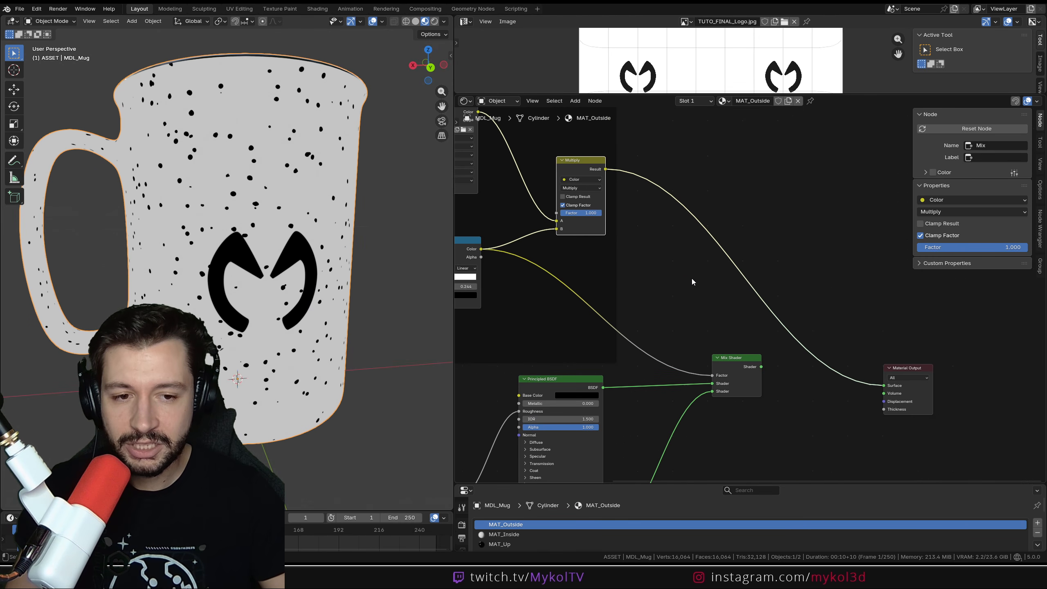
pyautogui.keyDown('ctrl'); pyautogui.keyDown('shift'); pyautogui.click(761, 355); pyautogui.keyUp('shift'); pyautogui.keyUp('ctrl')
pyautogui.moveTo(760, 354); pyautogui.dragTo(811, 354)
pyautogui.click(758, 383)
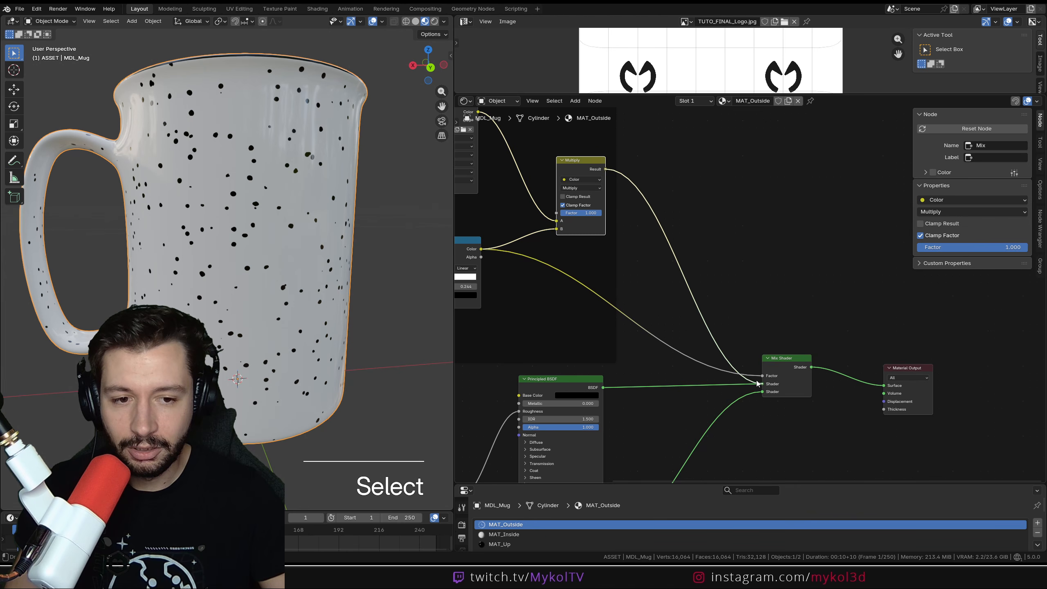
pyautogui.moveTo(758, 383); pyautogui.dragTo(763, 375)
# Try a blue base color (#1000A9FF) on the black Principled BSDF, check it on the mug, and undo it
pyautogui.moveTo(264, 289); pyautogui.dragTo(260, 330, button='middle')
pyautogui.moveTo(611, 362); pyautogui.dragTo(734, 250, button='middle')
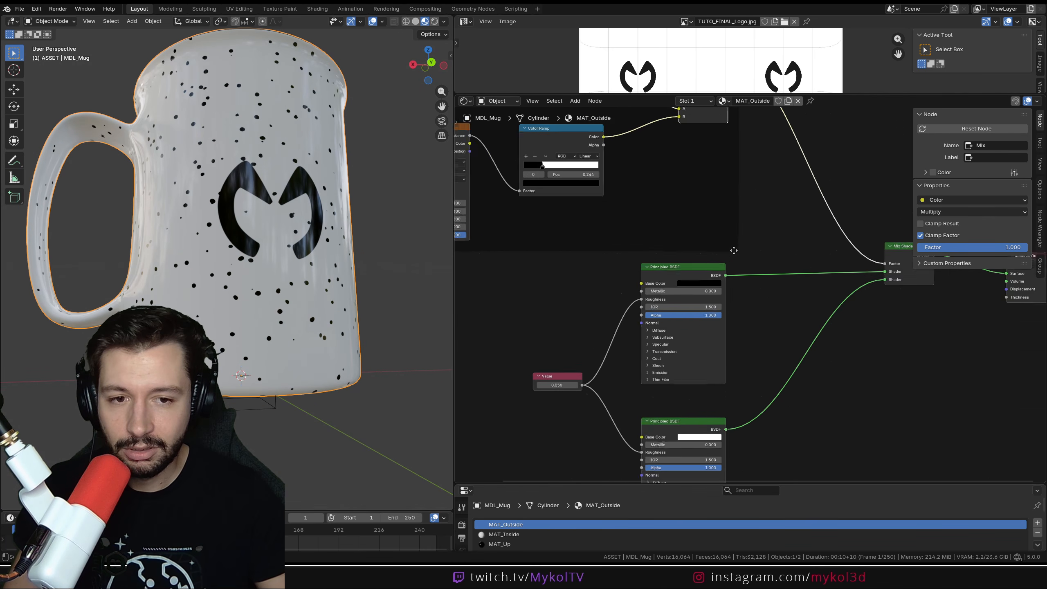
pyautogui.scroll(2, 737, 264)
pyautogui.click(679, 280)
pyautogui.moveTo(737, 175); pyautogui.dragTo(728, 137)
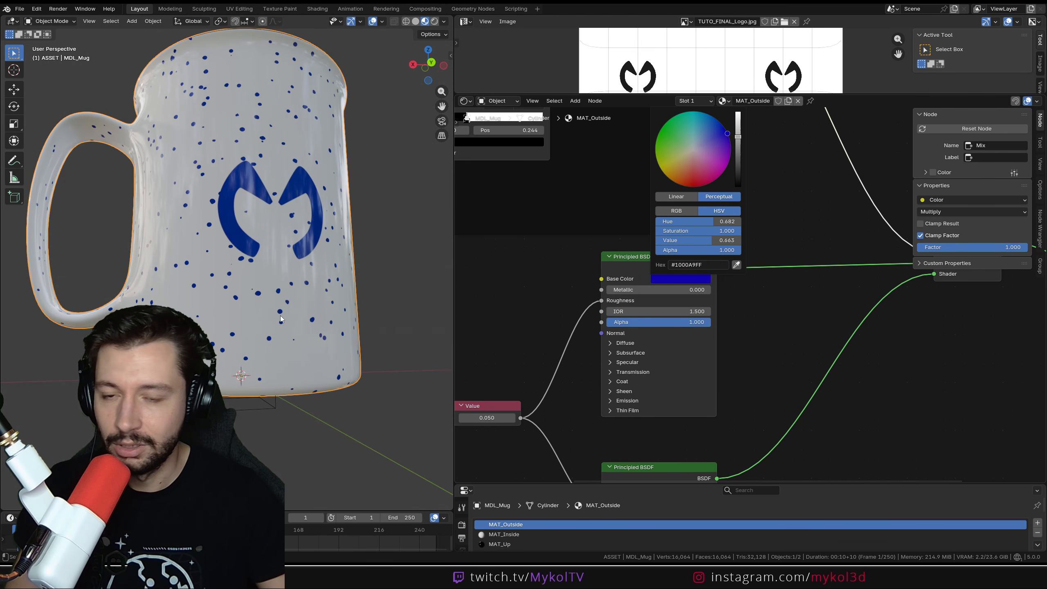
pyautogui.moveTo(334, 262); pyautogui.dragTo(305, 247, button='middle')
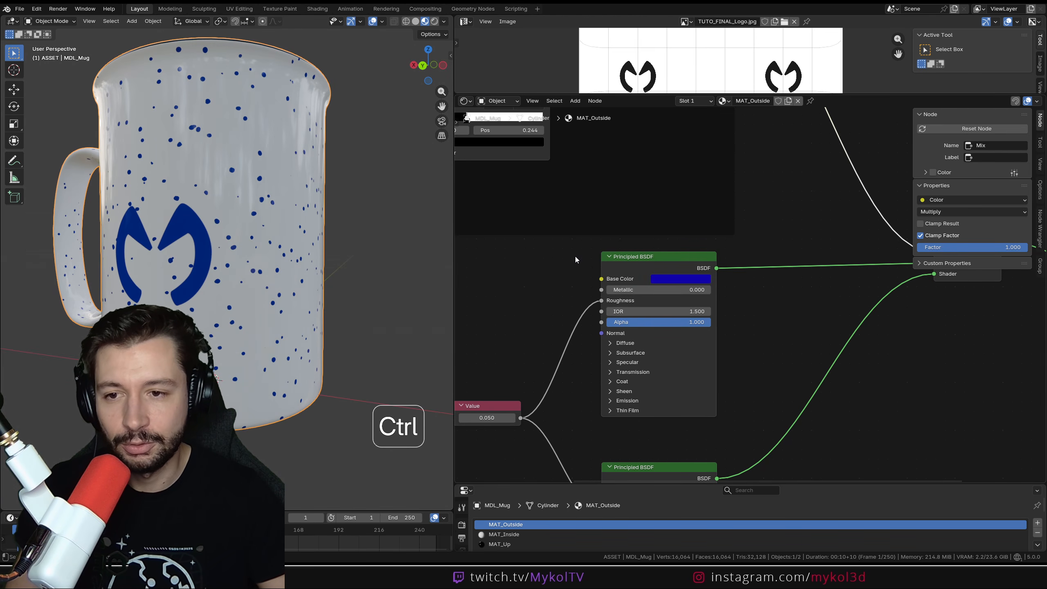
pyautogui.hotkey('ctrl', 'z')
# Enlarge the image editor above the node editor to show the full height of the logo texture
pyautogui.scroll(-3, 704, 247)
pyautogui.moveTo(705, 247); pyautogui.dragTo(593, 329, button='middle')
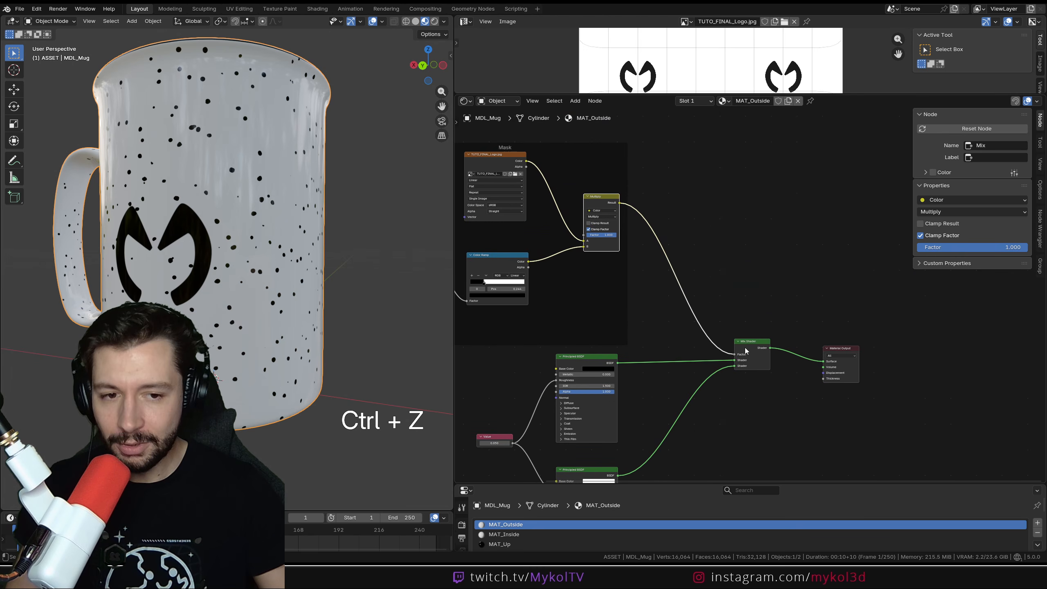
pyautogui.moveTo(740, 96); pyautogui.dragTo(740, 249)
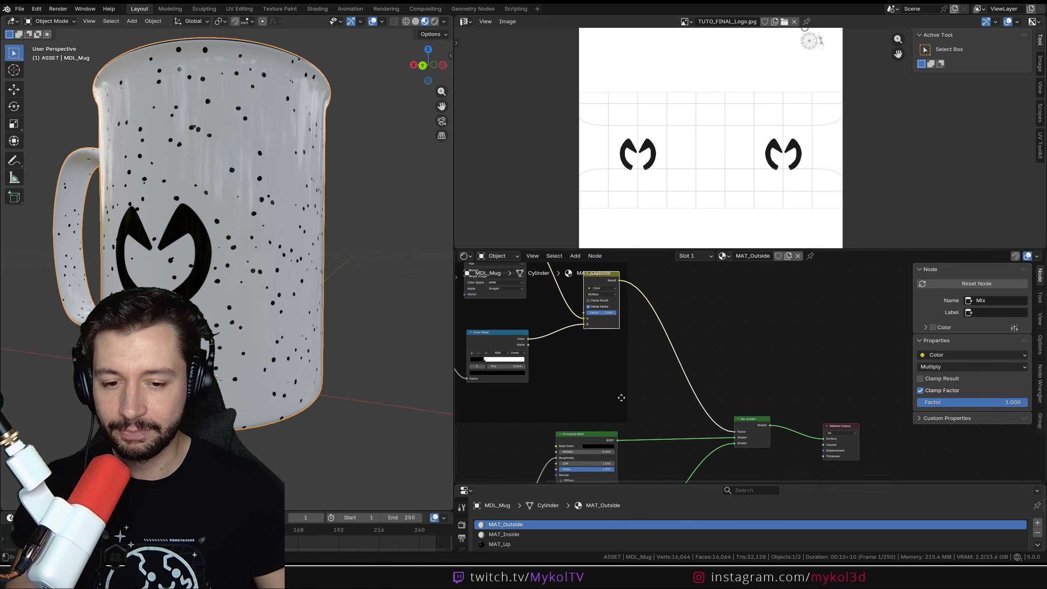
# Switch to Photopea and open discord.png from the desktop folder
pyautogui.hotkey('alt', 'Tab')
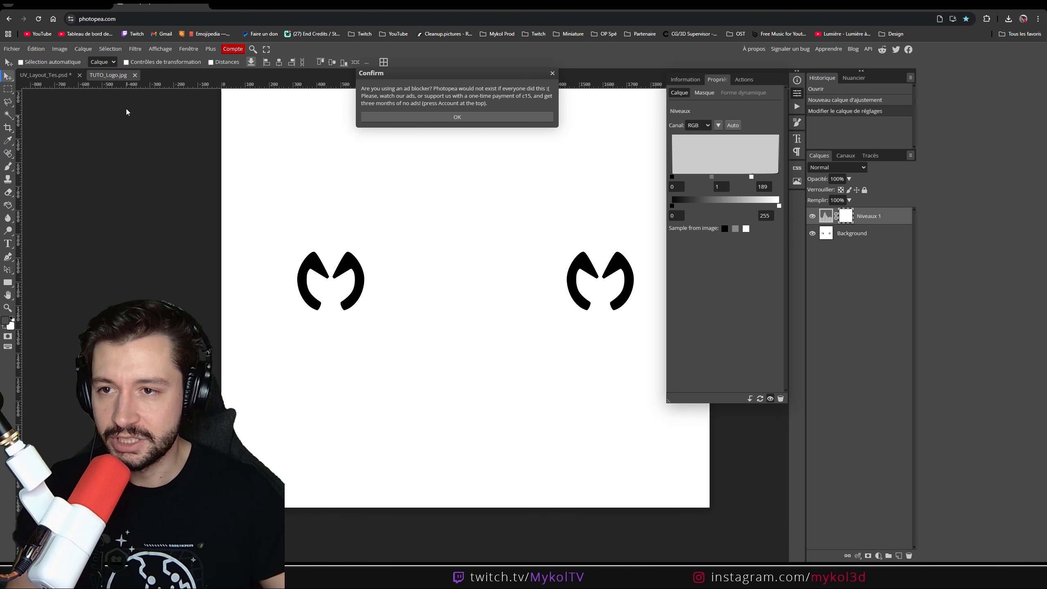
pyautogui.moveTo(412, 200); pyautogui.dragTo(299, 254, button='middle')
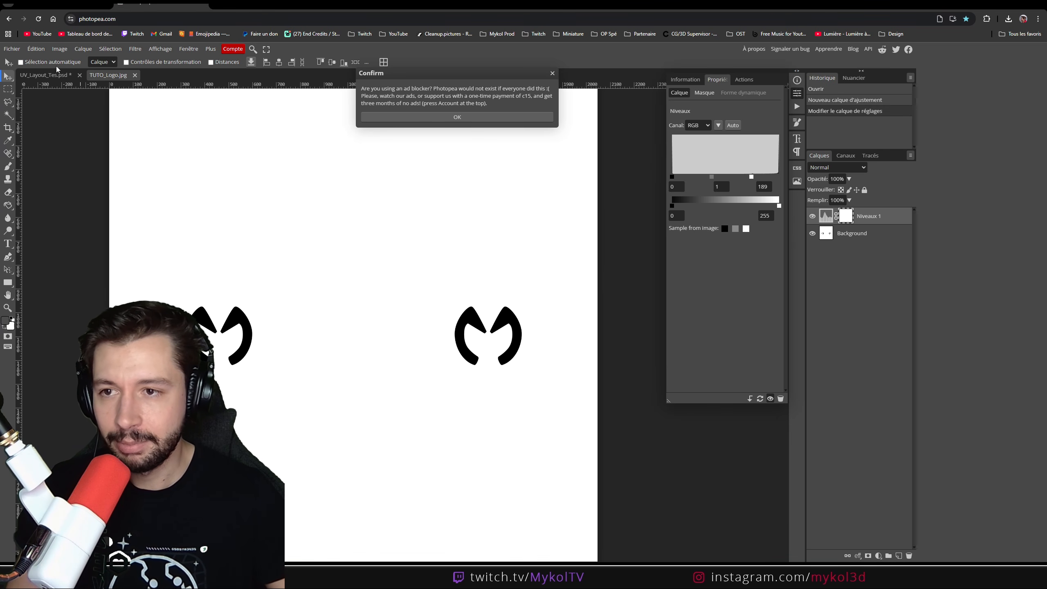
pyautogui.click(12, 48)
pyautogui.click(17, 86)
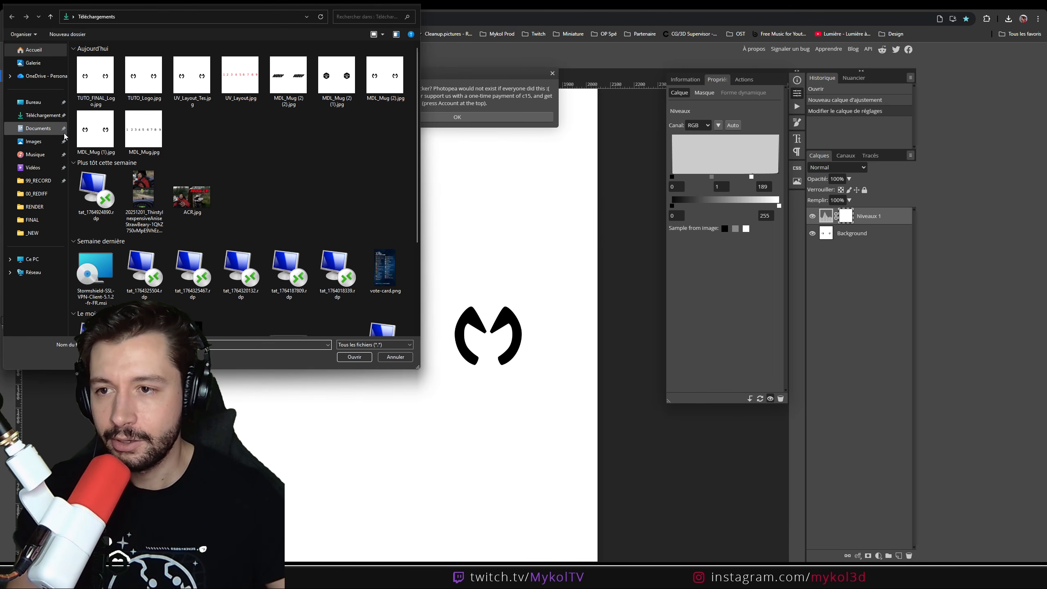
pyautogui.click(34, 102)
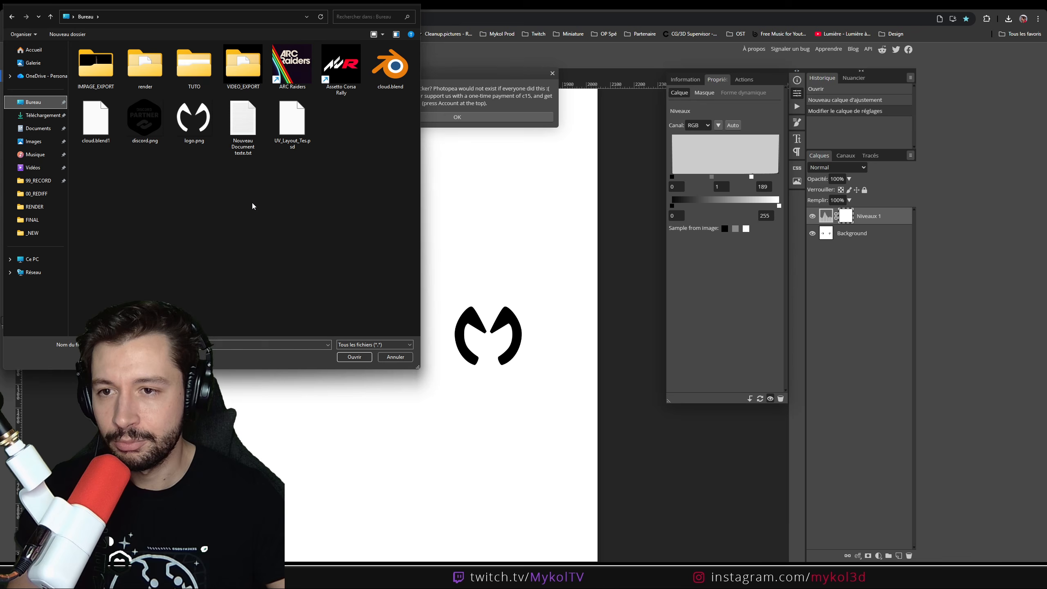
pyautogui.doubleClick(146, 119)
# Copy the entire Discord Partner badge into a new layer of TUTO_Logo.jpg and move it over the left logo
pyautogui.hotkey('ctrl', 'a')
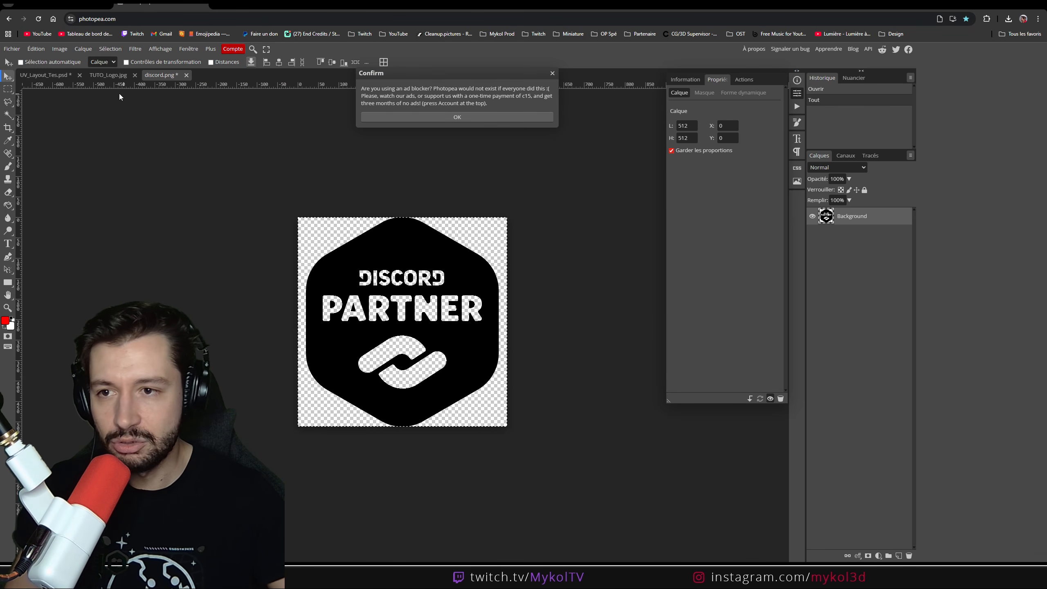
pyautogui.press('Return')
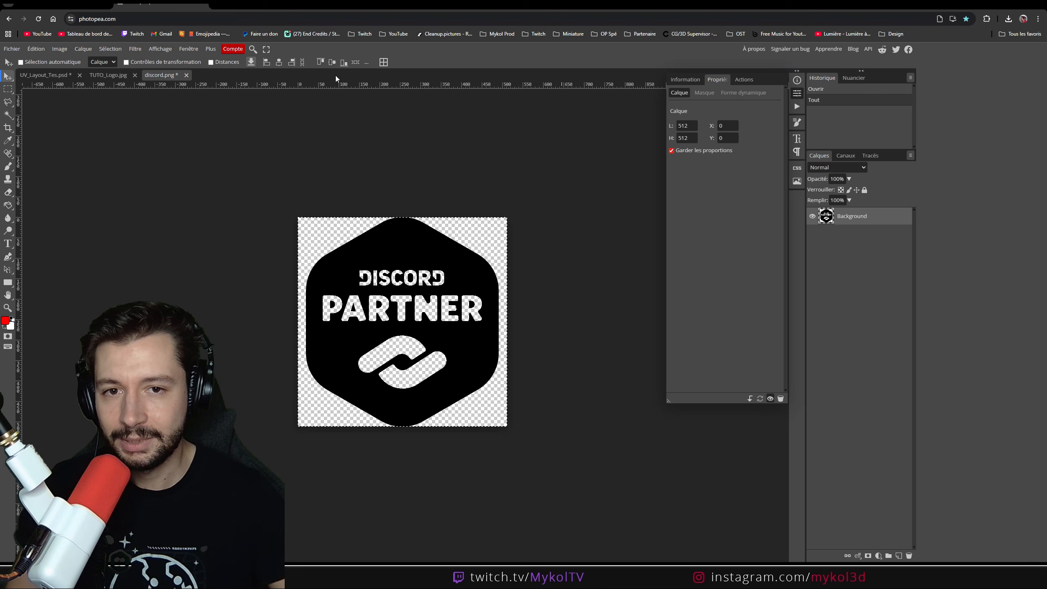
pyautogui.click(109, 76)
pyautogui.hotkey('ctrl', 'v')
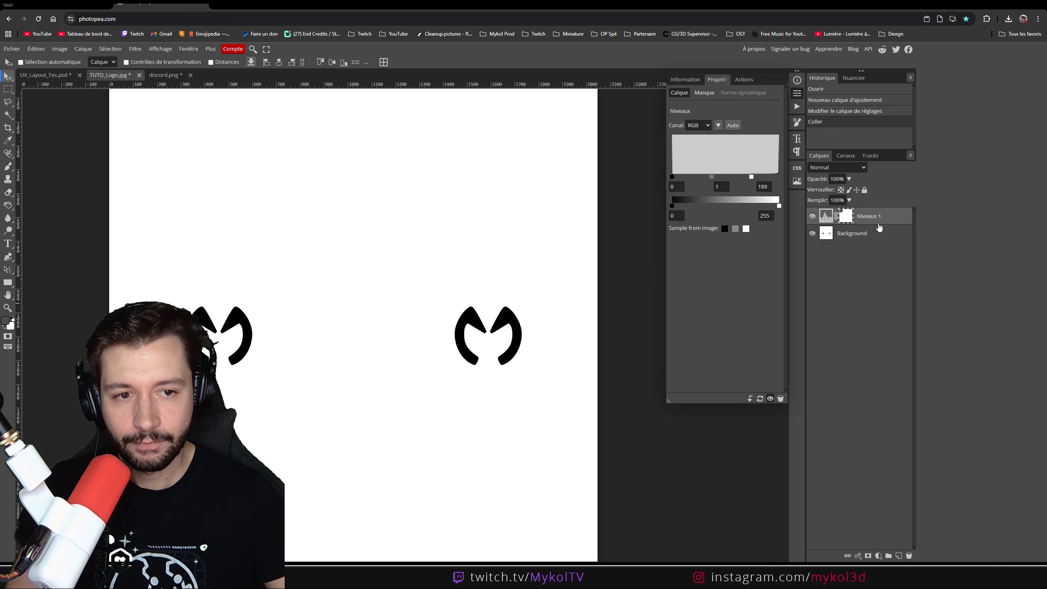
pyautogui.hotkey('ctrl', 'z')
pyautogui.hotkey('ctrl', 'shift', 'n')
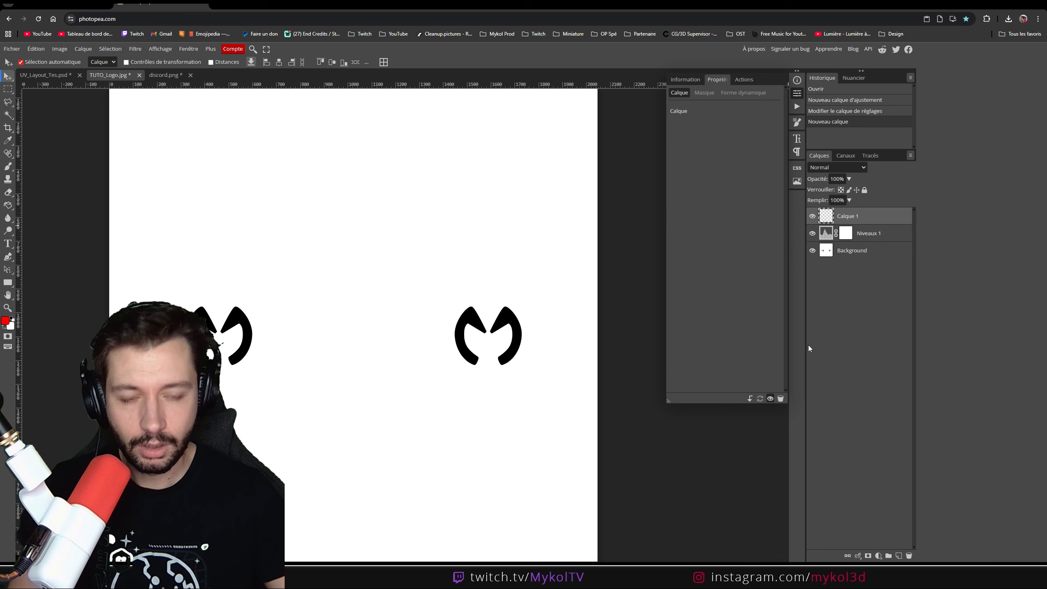
pyautogui.hotkey('ctrl', 'v')
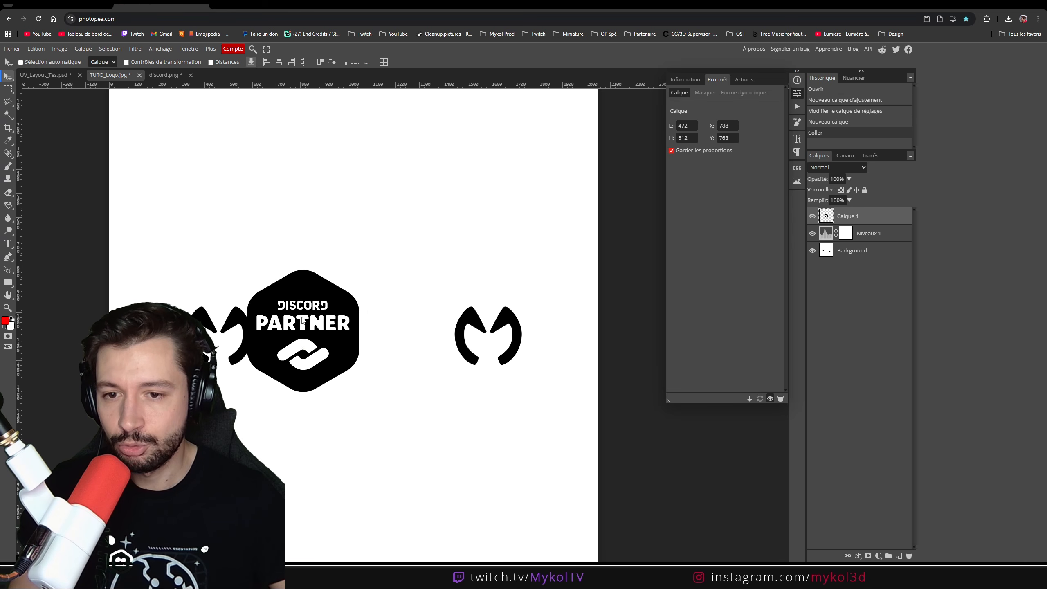
pyautogui.moveTo(302, 321); pyautogui.dragTo(231, 333)
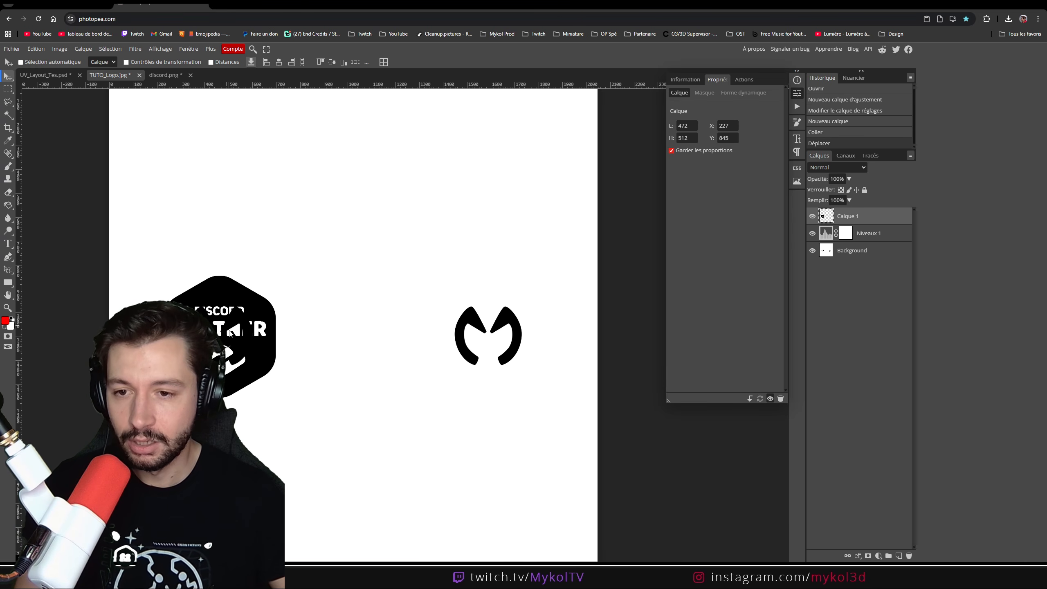
# Scale the Discord Partner badge over the left logo proportionally from its center to about 73.64%
pyautogui.hotkey('ctrl', 't')
pyautogui.press('F11')
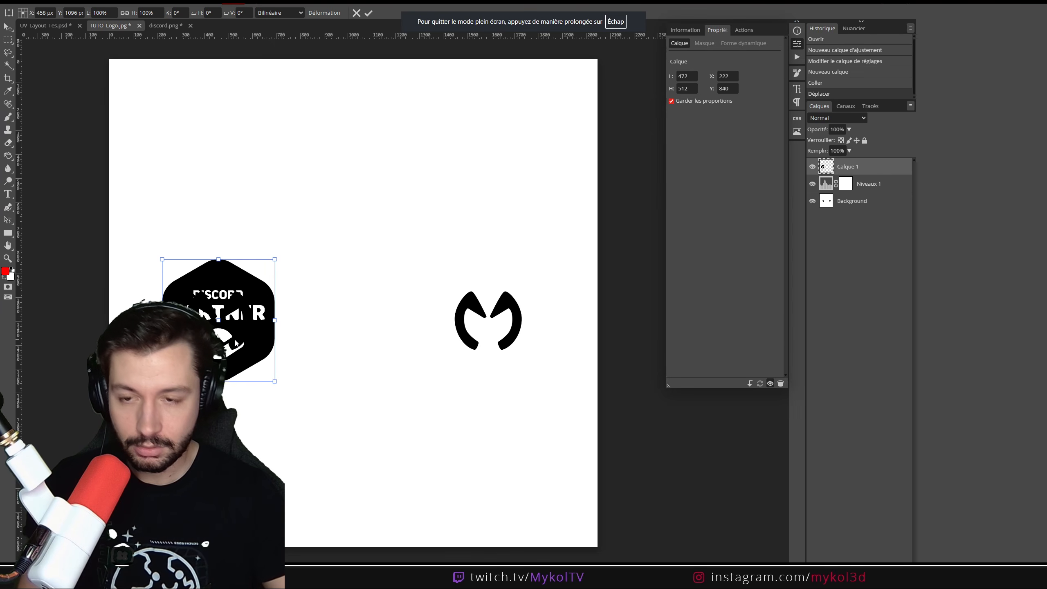
pyautogui.keyDown('alt'); pyautogui.moveTo(275, 259); pyautogui.dragTo(260, 276); pyautogui.keyUp('alt')
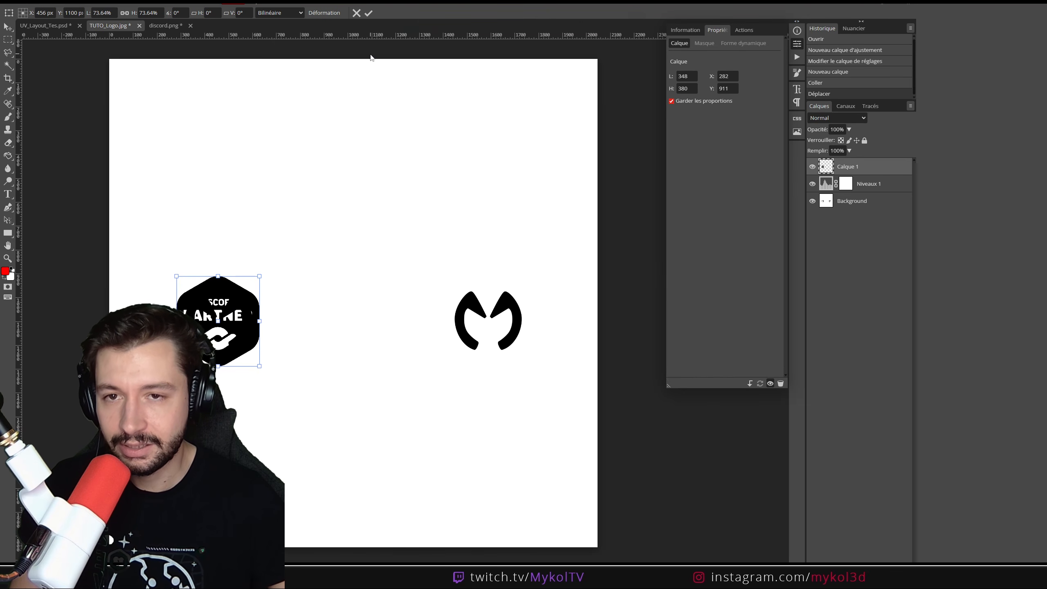
pyautogui.press('Return')
# Duplicate the scaled badge layer and move the copy straight across to cover the right logo
pyautogui.hotkey('ctrl', 'j')
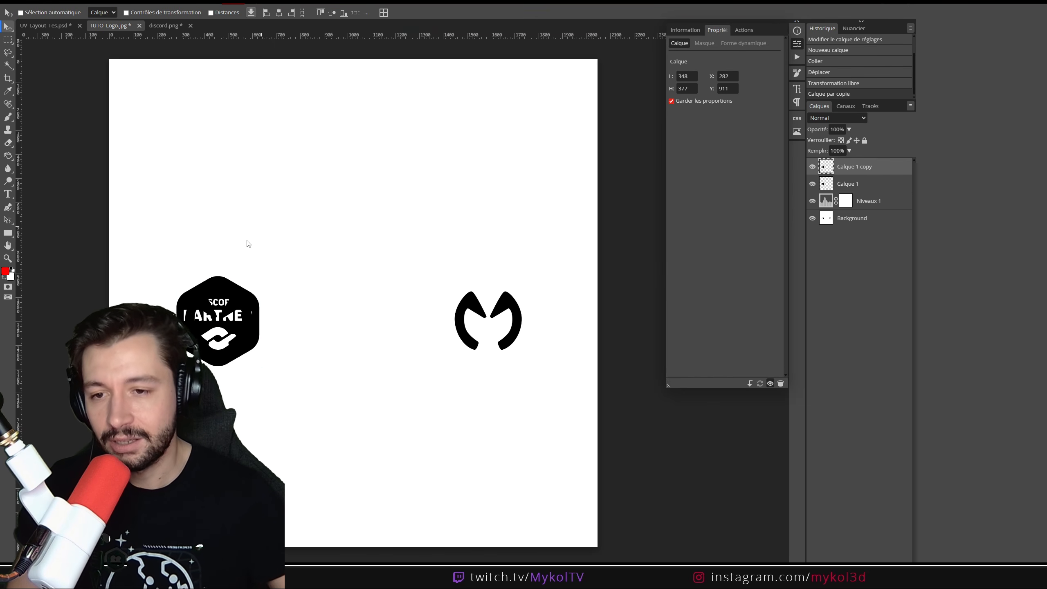
pyautogui.moveTo(224, 303); pyautogui.dragTo(494, 303)
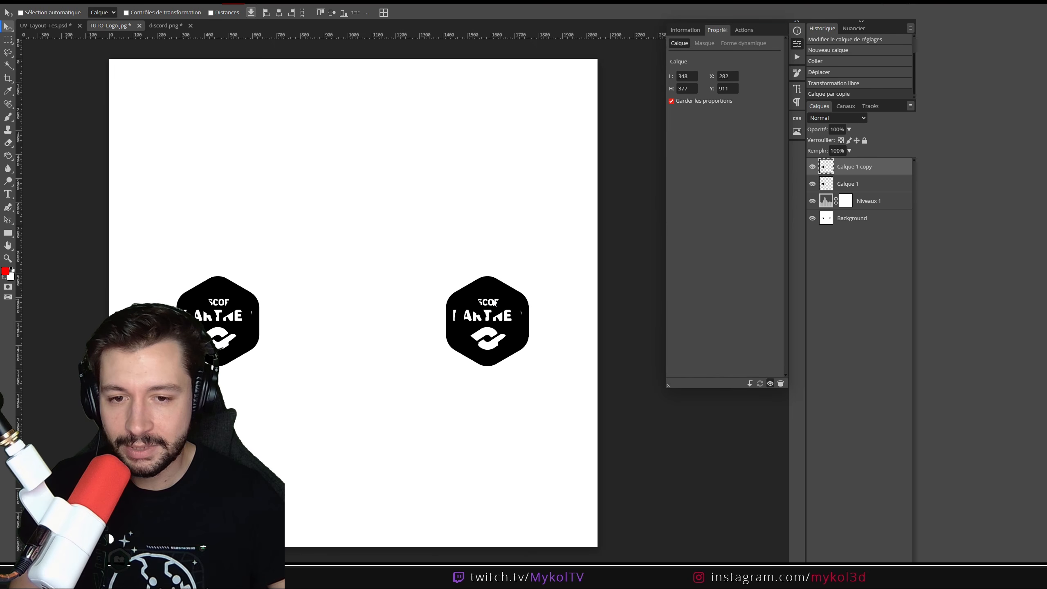
pyautogui.moveTo(20, 68); pyautogui.dragTo(218, 144)
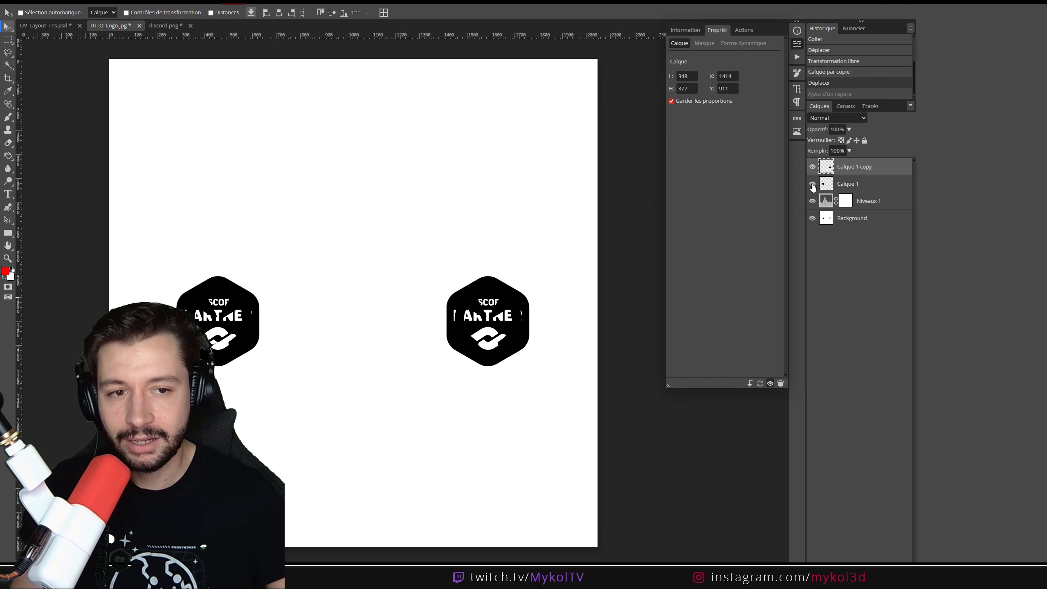
# Hide the Niveaux 1 and Background layers and export the badges as a 2048 × 2048 JPG named TUTO_FINAL_Discord
pyautogui.click(812, 200)
pyautogui.click(812, 218)
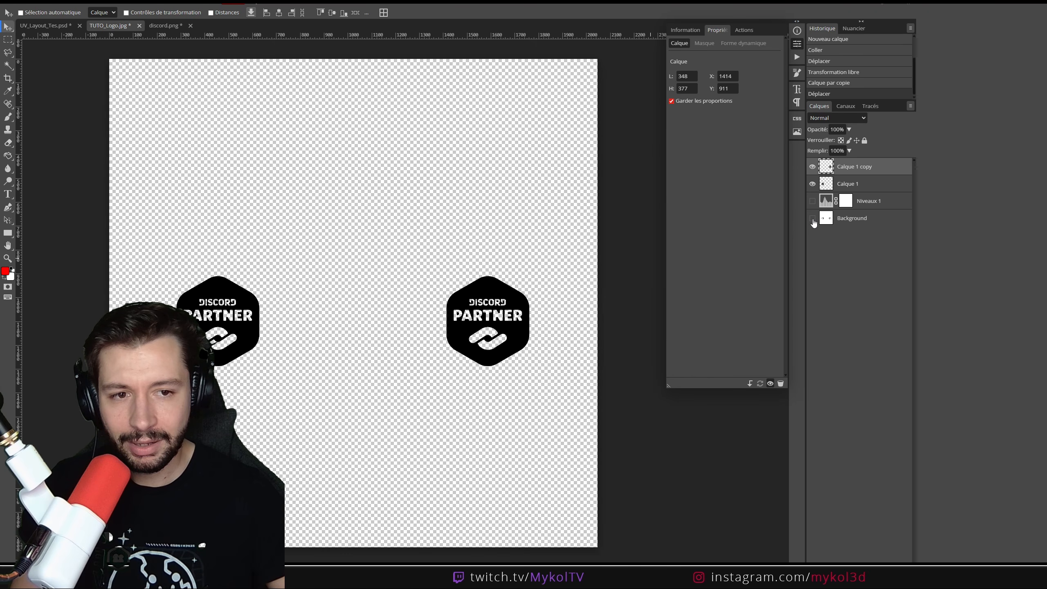
pyautogui.click(14, 1)
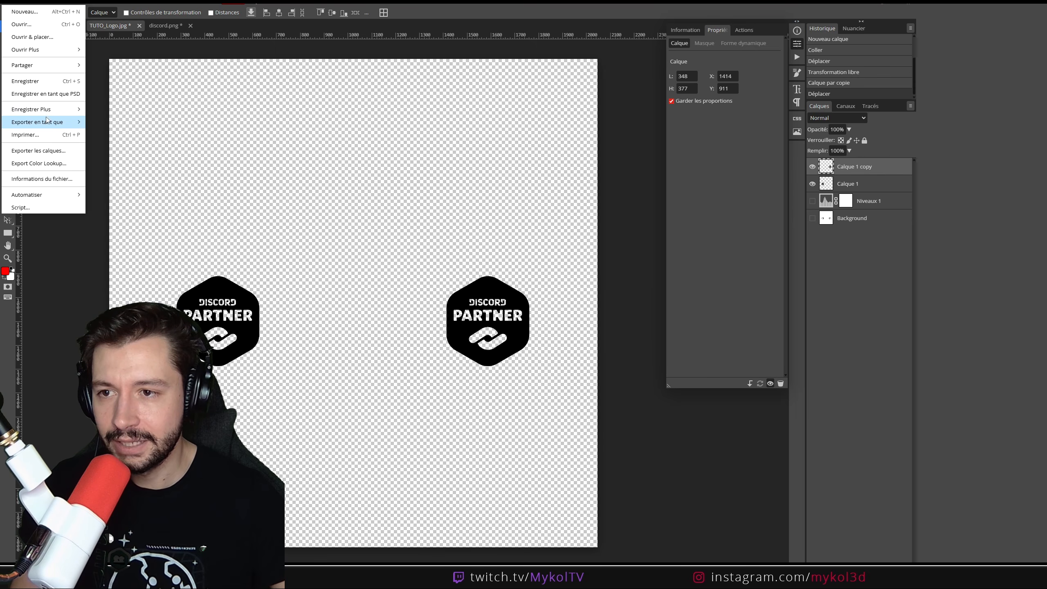
pyautogui.moveTo(62, 122)
pyautogui.click(101, 135)
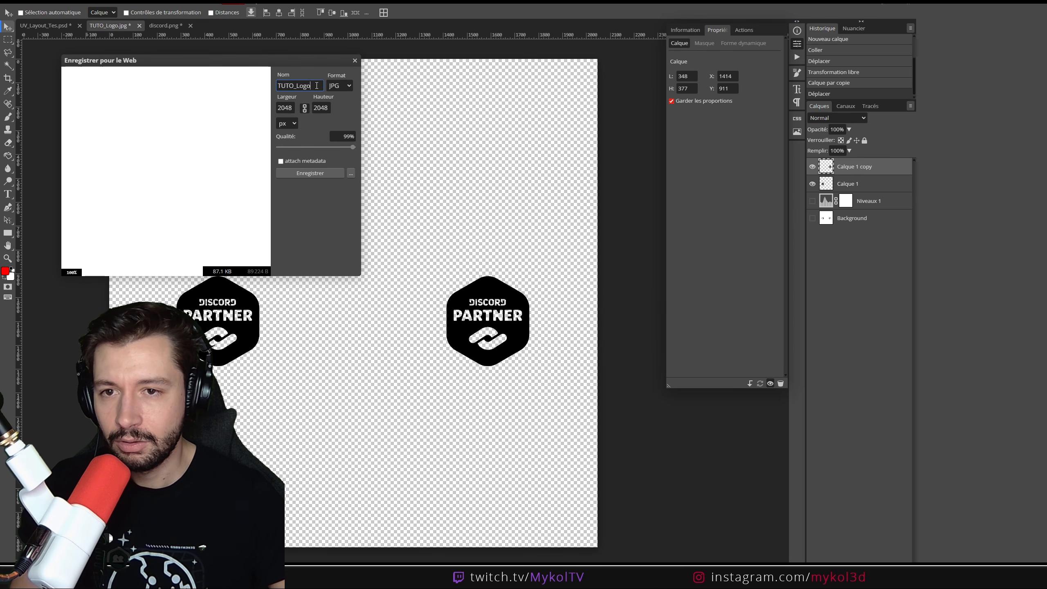
pyautogui.click(297, 86)
pyautogui.write('FINAL')
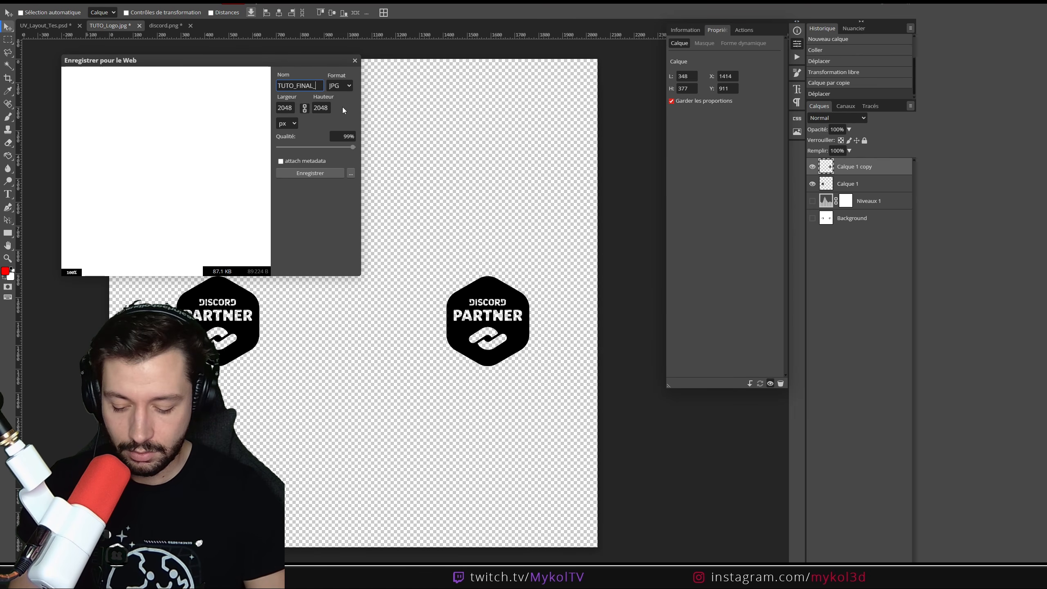
pyautogui.write('_Discord')
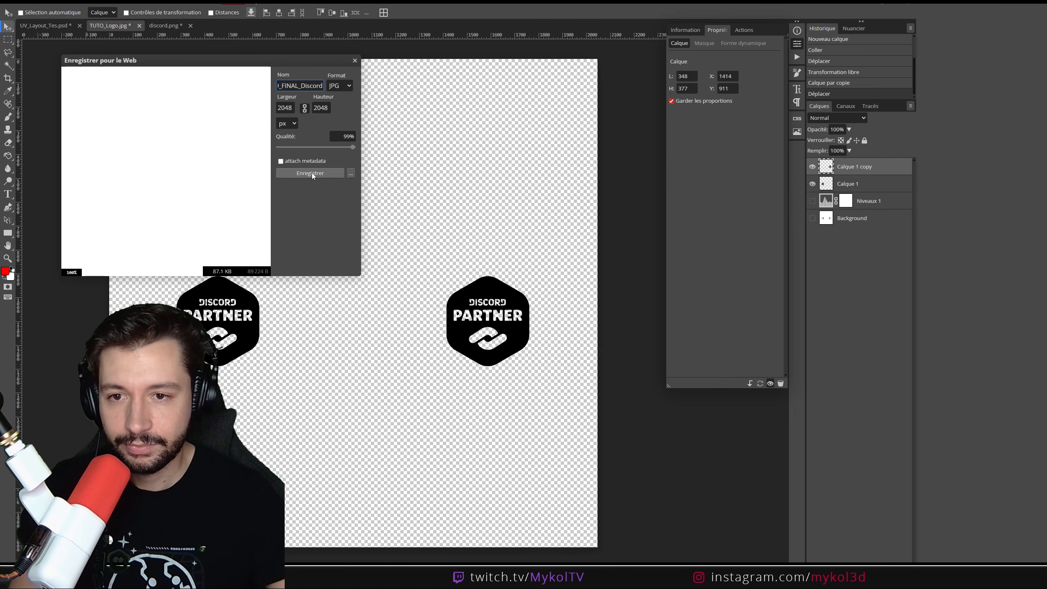
pyautogui.click(312, 173)
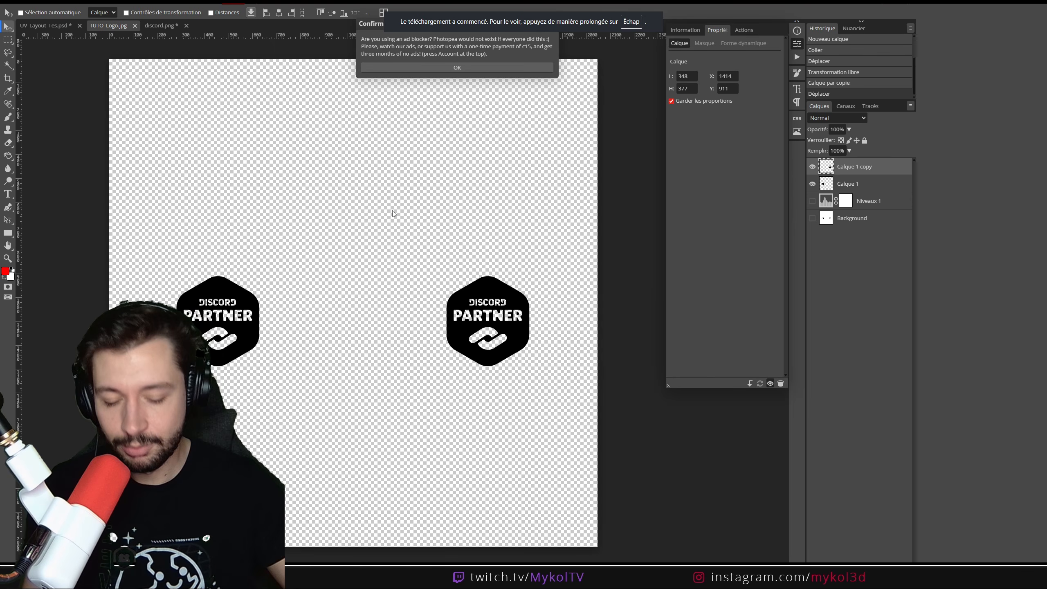
pyautogui.press('Escape')
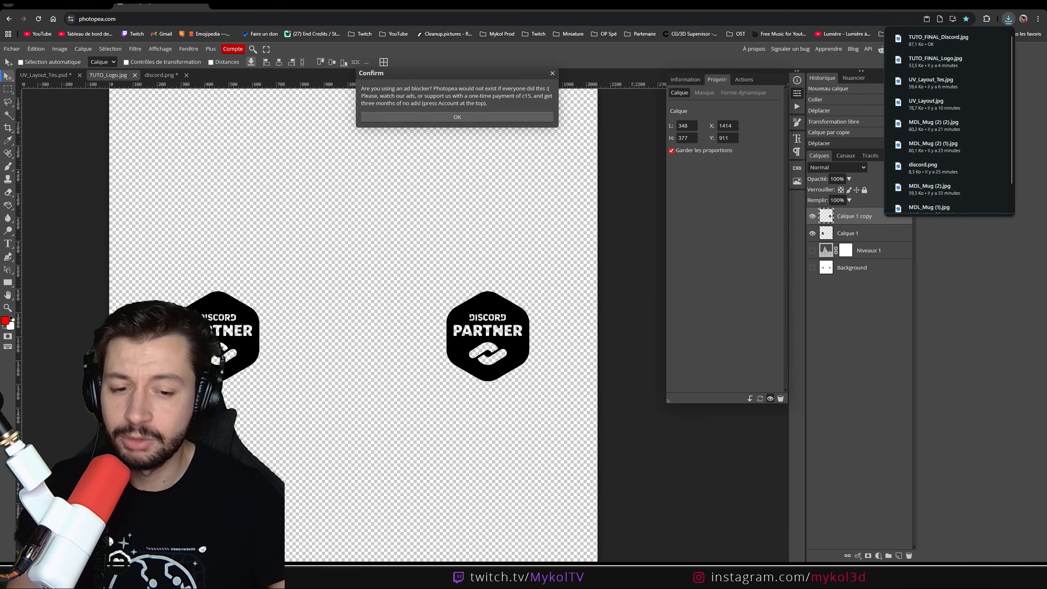
# Switch to the Blender mug file with the logo texture and enlarge the node editor around the mask nodes
pyautogui.moveTo(632, 575)
pyautogui.click(676, 531)
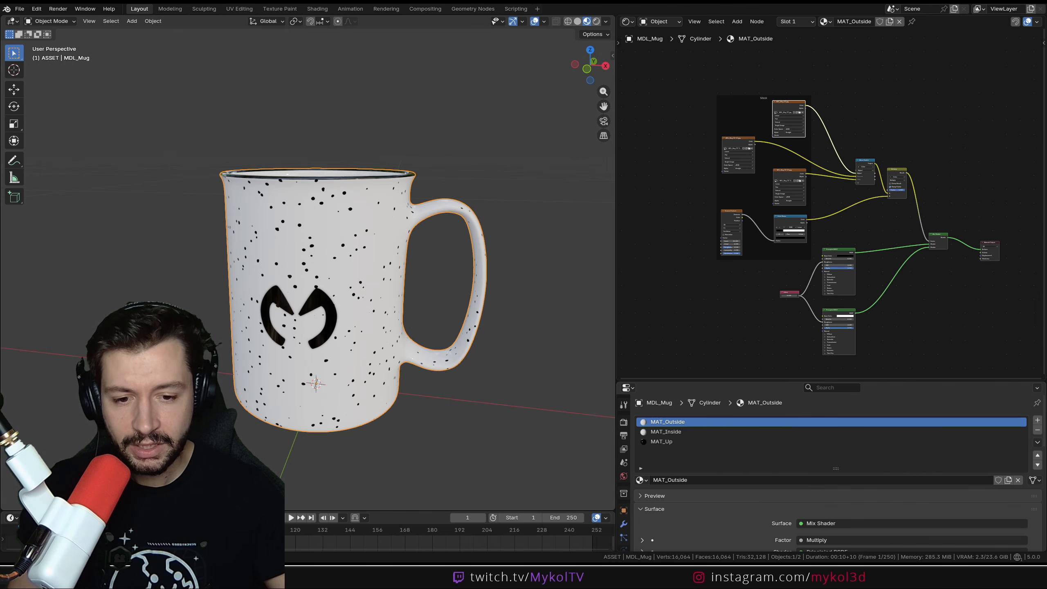
pyautogui.click(589, 526)
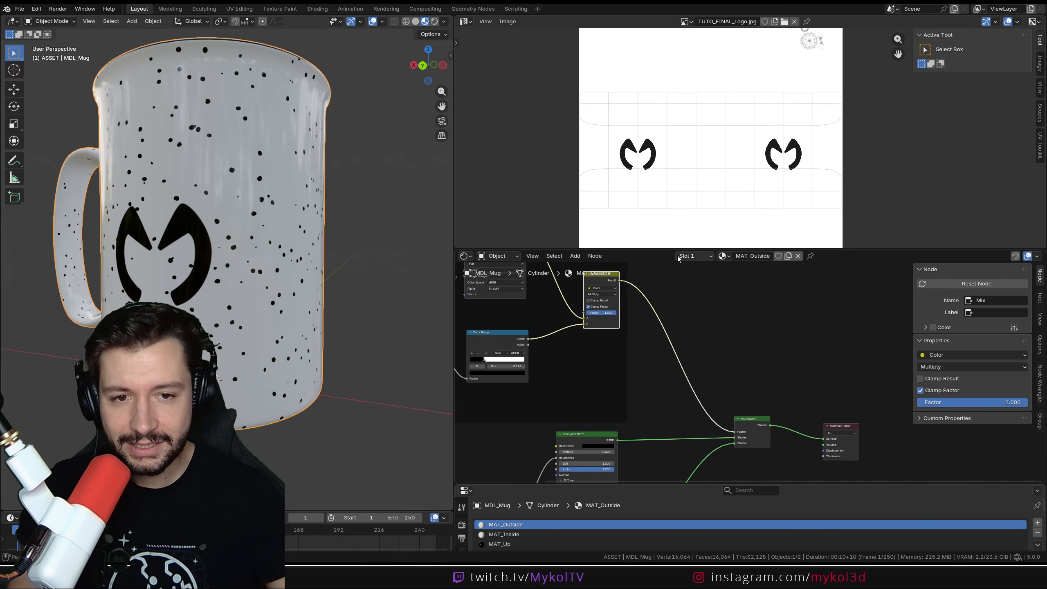
pyautogui.moveTo(681, 246); pyautogui.dragTo(683, 104)
pyautogui.scroll(9, 779, 250)
pyautogui.moveTo(699, 233); pyautogui.dragTo(754, 209, button='middle')
pyautogui.scroll(-6, 779, 295)
pyautogui.scroll(2, 755, 210)
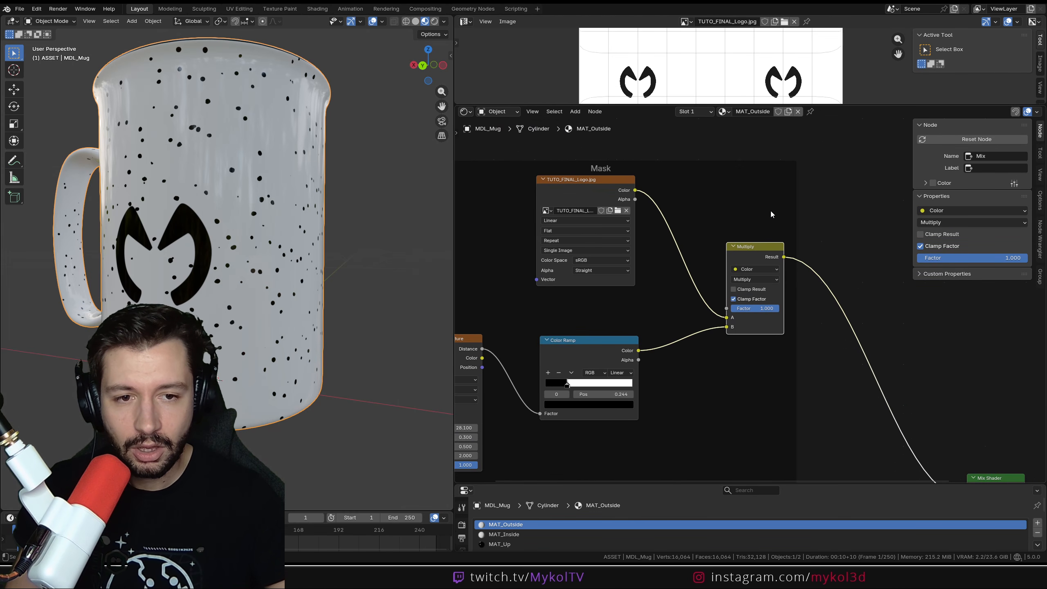
# Duplicate the TUTO_FINAL_Logo.jpg texture node below the original and load TUTO_FINAL_Discord.jpg into the copy
pyautogui.moveTo(658, 191); pyautogui.dragTo(735, 238, button='middle')
pyautogui.moveTo(665, 235); pyautogui.dragTo(650, 170)
pyautogui.hotkey('shift', 'd')
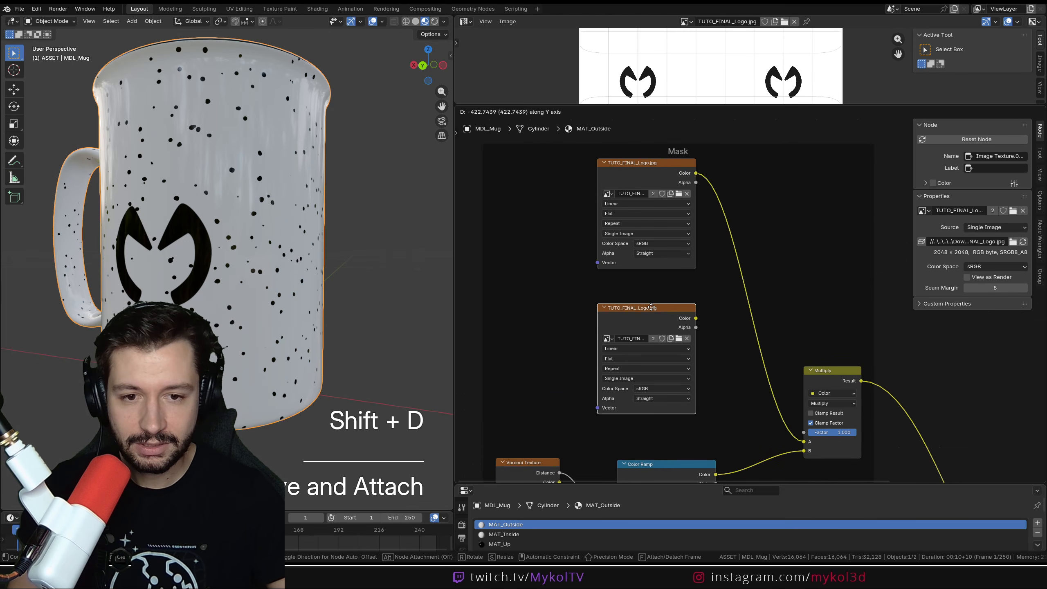
pyautogui.click(649, 310)
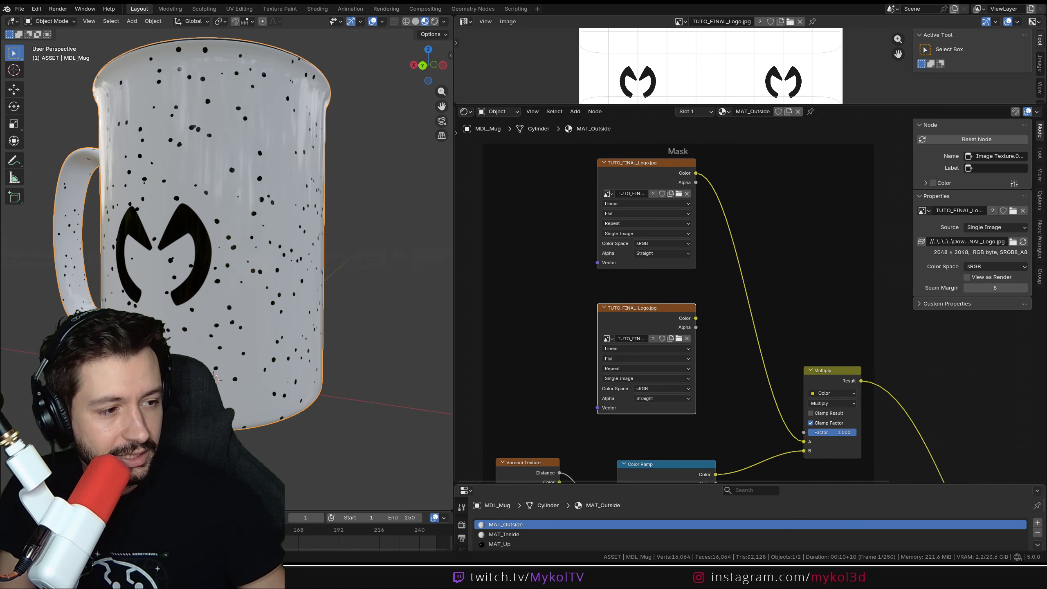
pyautogui.click(683, 421)
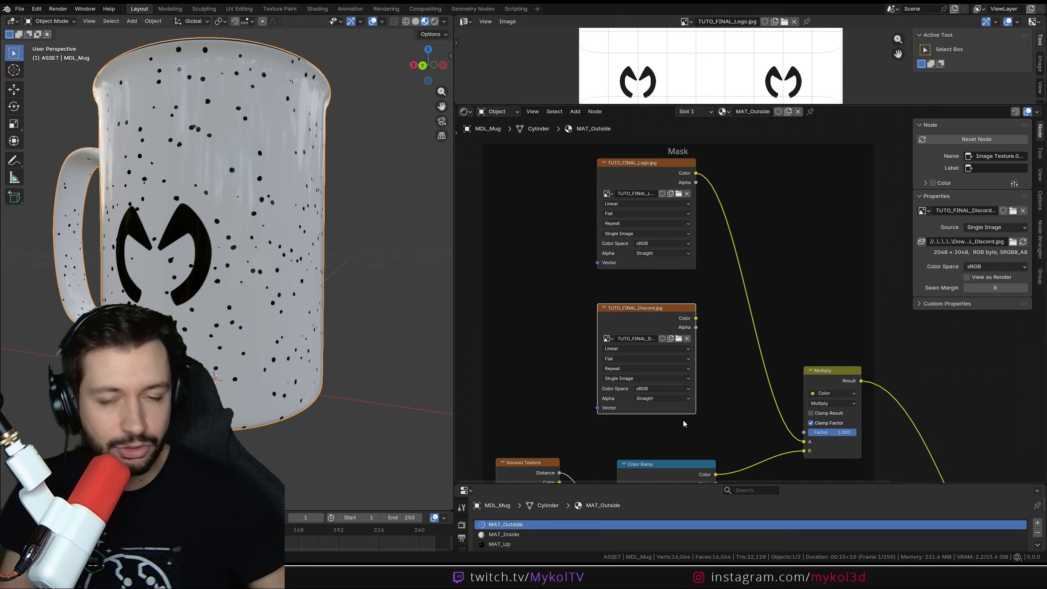
# Connect the Discord texture's Color to the Multiply node's A input and try swapping it with the logo texture
pyautogui.moveTo(808, 445); pyautogui.dragTo(808, 446)
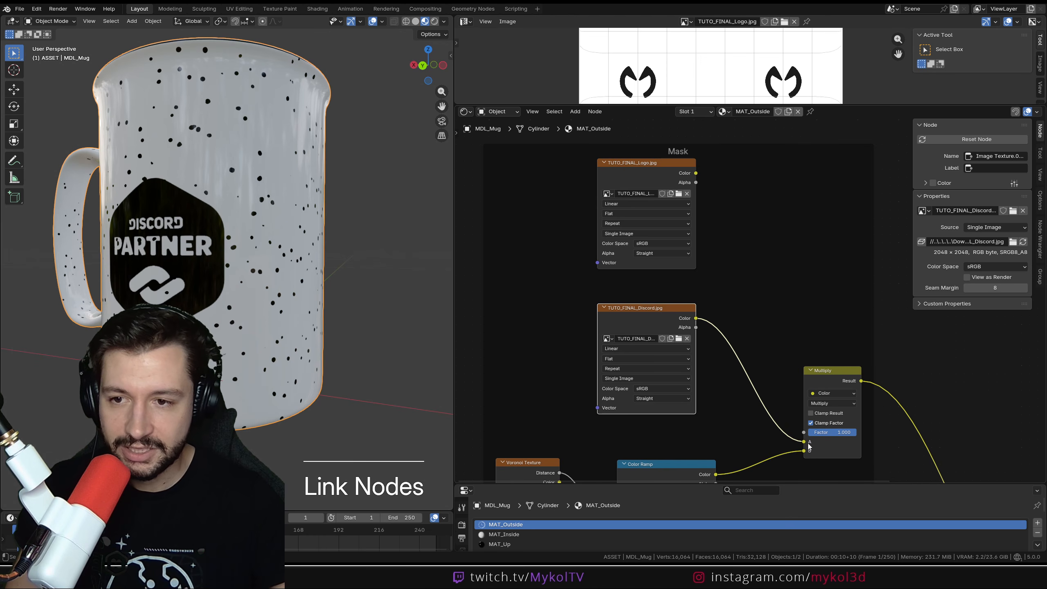
pyautogui.moveTo(696, 173); pyautogui.dragTo(798, 442)
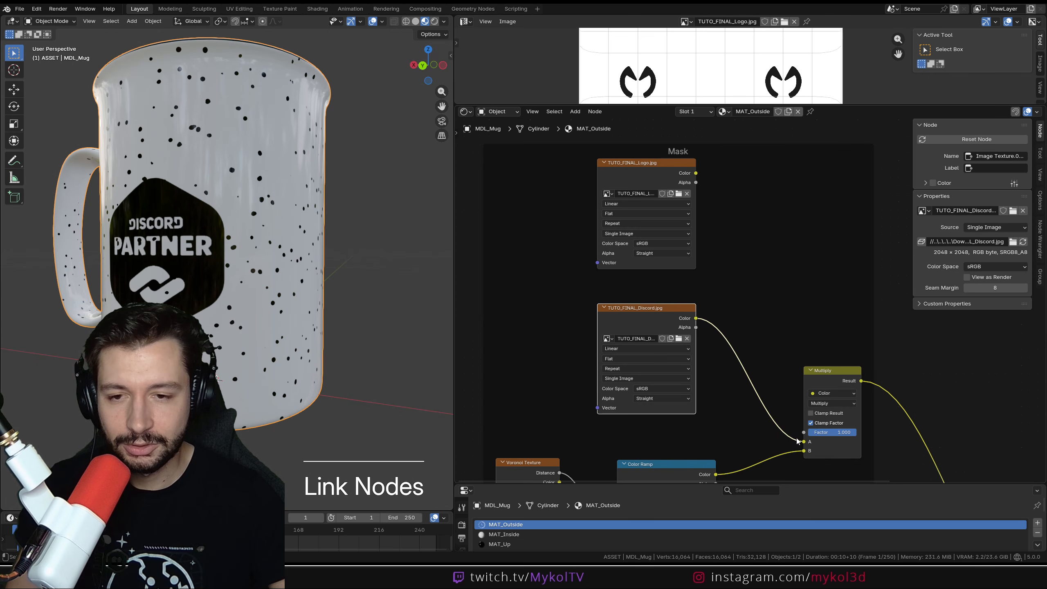
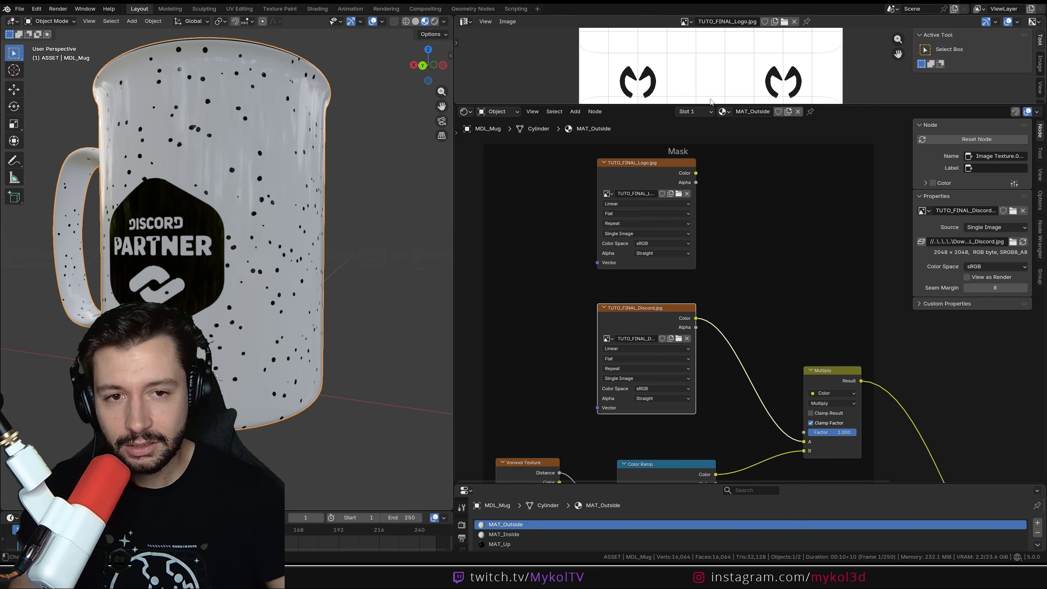
# Enlarge the image editor to inspect both logos on the UV layout, and shrink it again
pyautogui.moveTo(722, 105); pyautogui.dragTo(720, 213)
pyautogui.scroll(3, 561, 160)
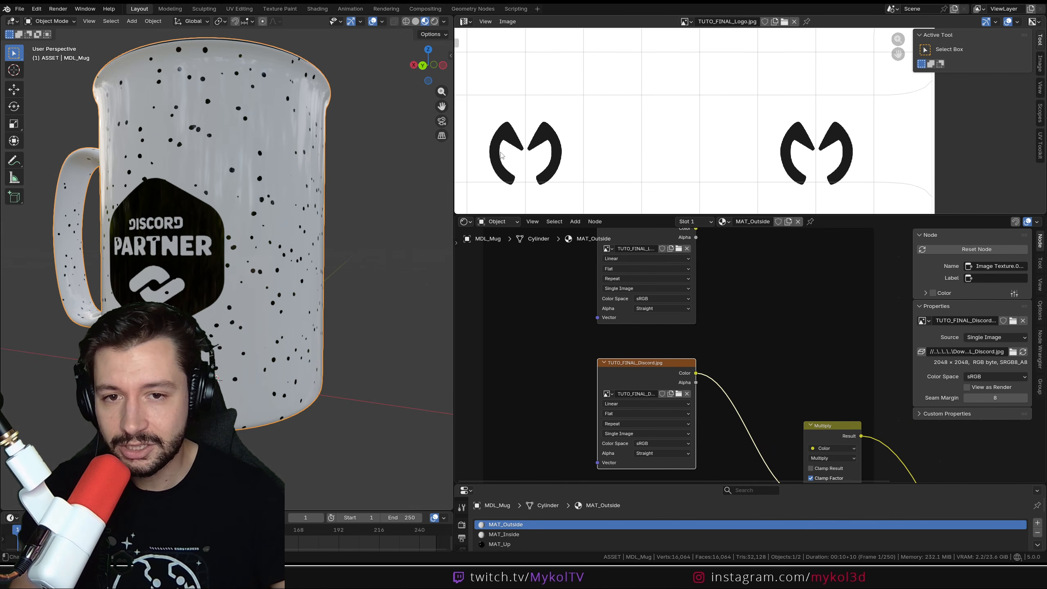
pyautogui.scroll(-2, 818, 144)
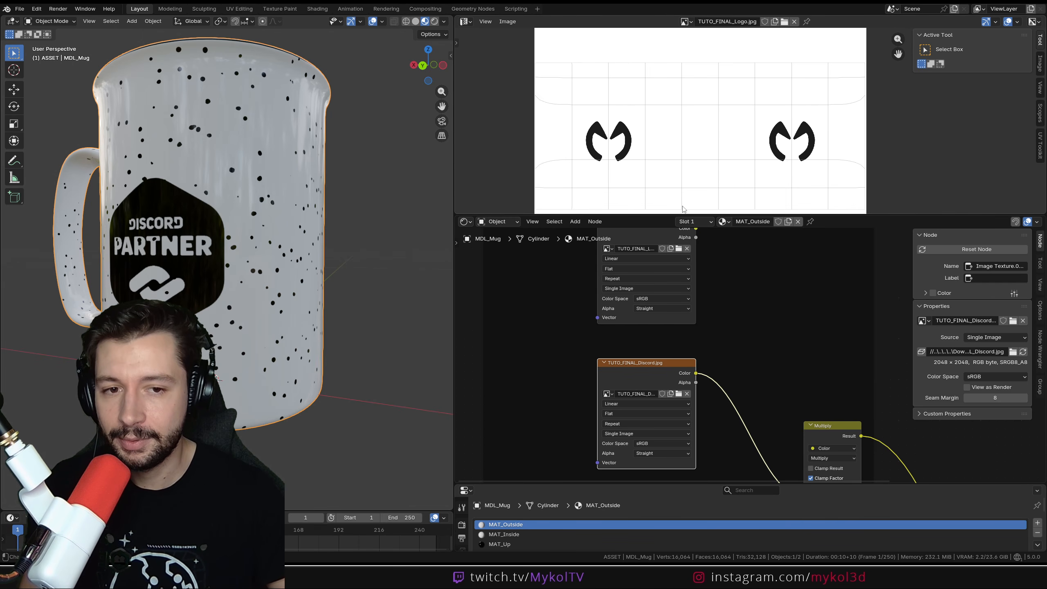
pyautogui.moveTo(671, 214); pyautogui.dragTo(672, 123)
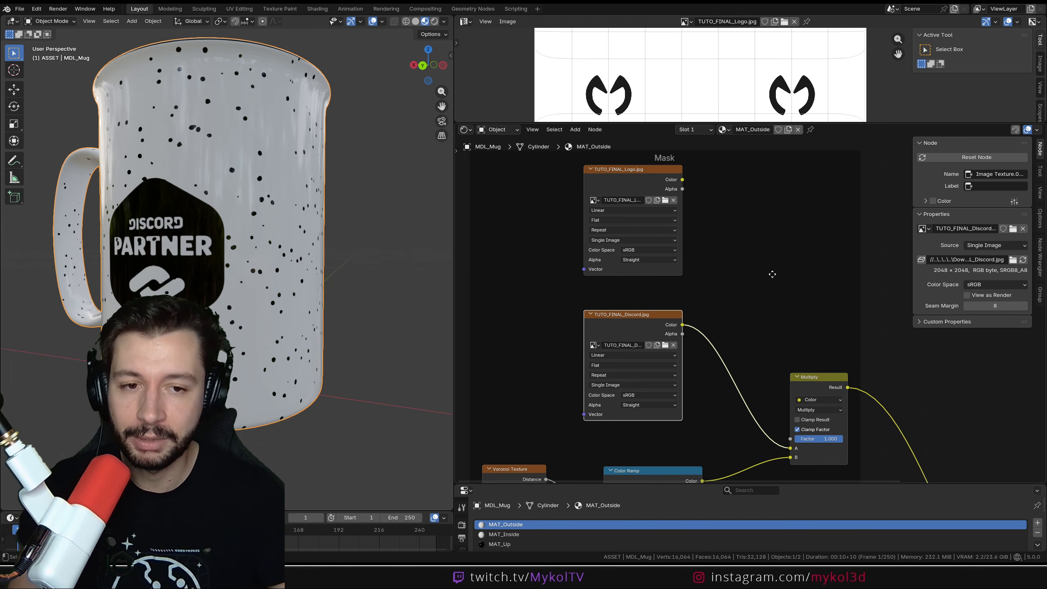
# Insert a Menu Switch before the Multiply node, with the logo texture in item A and the Discord texture in B
pyautogui.hotkey('shift', 'a')
pyautogui.write('menu')
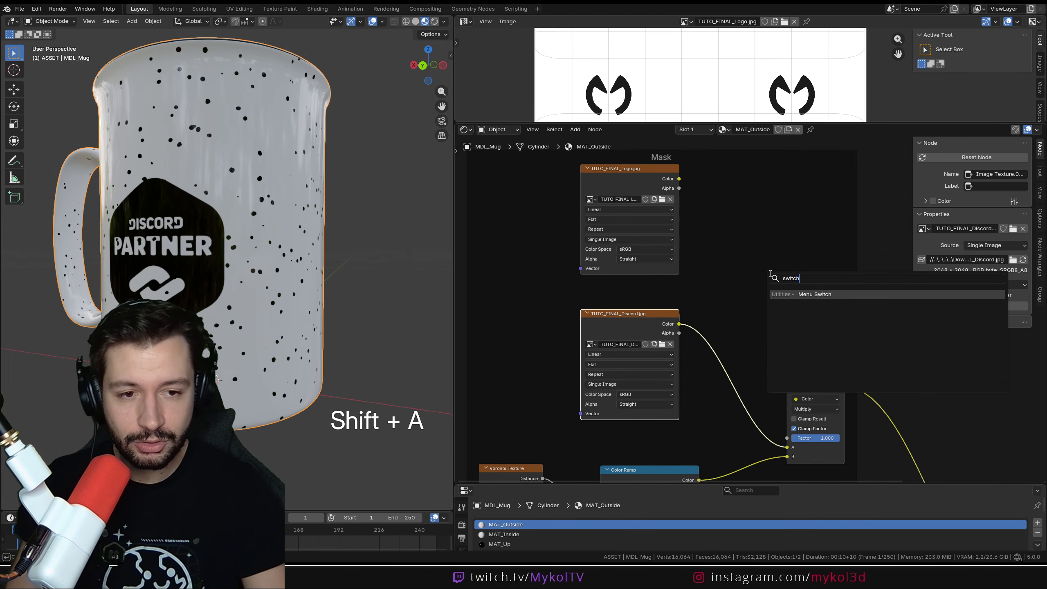
pyautogui.press('Return')
pyautogui.click(717, 305)
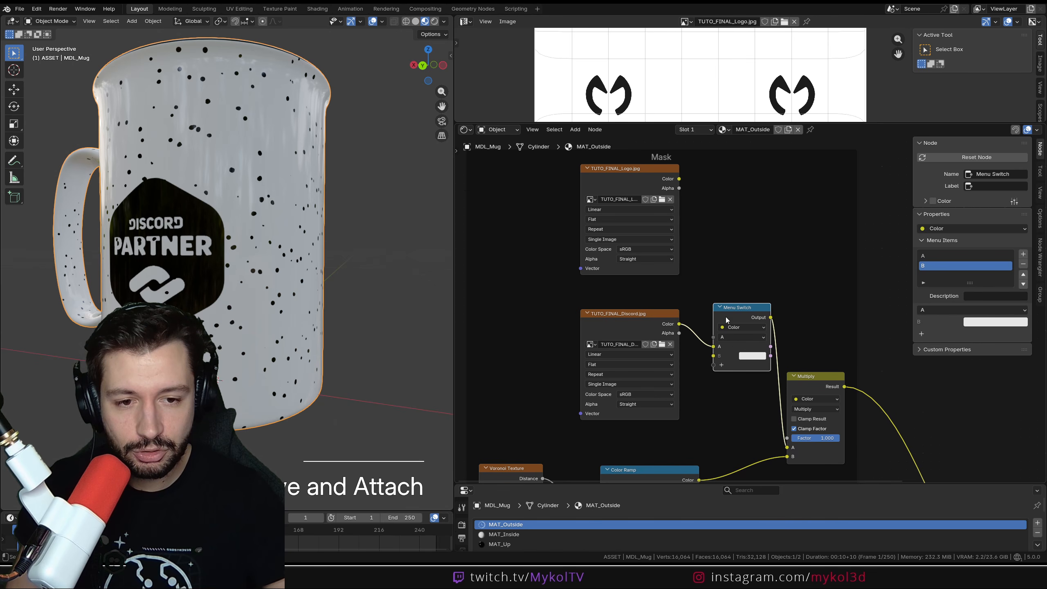
pyautogui.moveTo(679, 179); pyautogui.dragTo(715, 348)
pyautogui.click(734, 359)
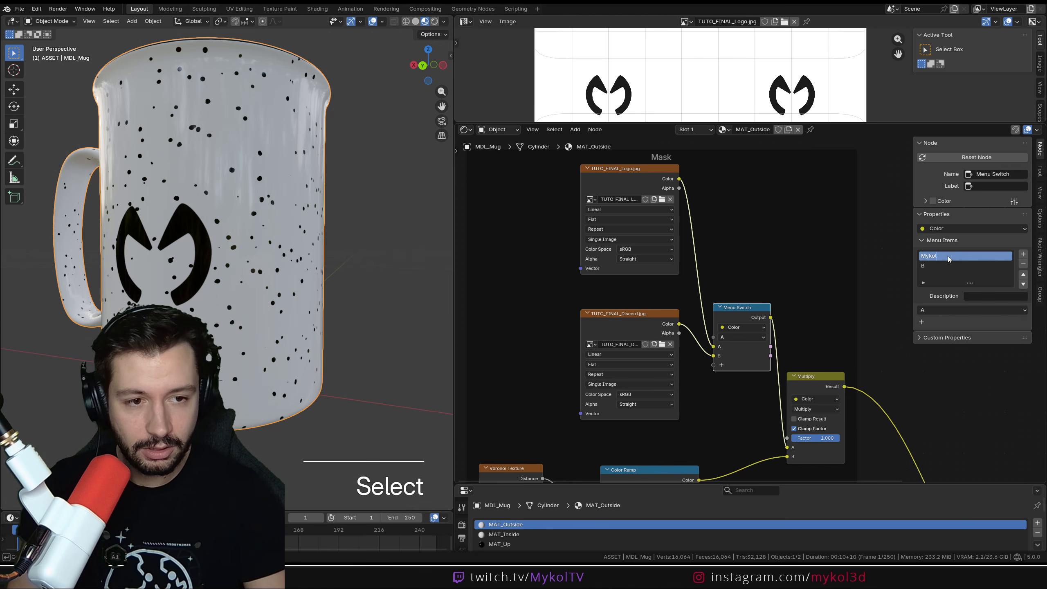
# Rename the Menu Switch items A and B to Mykol and Discord
pyautogui.press('Return')
pyautogui.doubleClick(931, 264)
pyautogui.write('Discord')
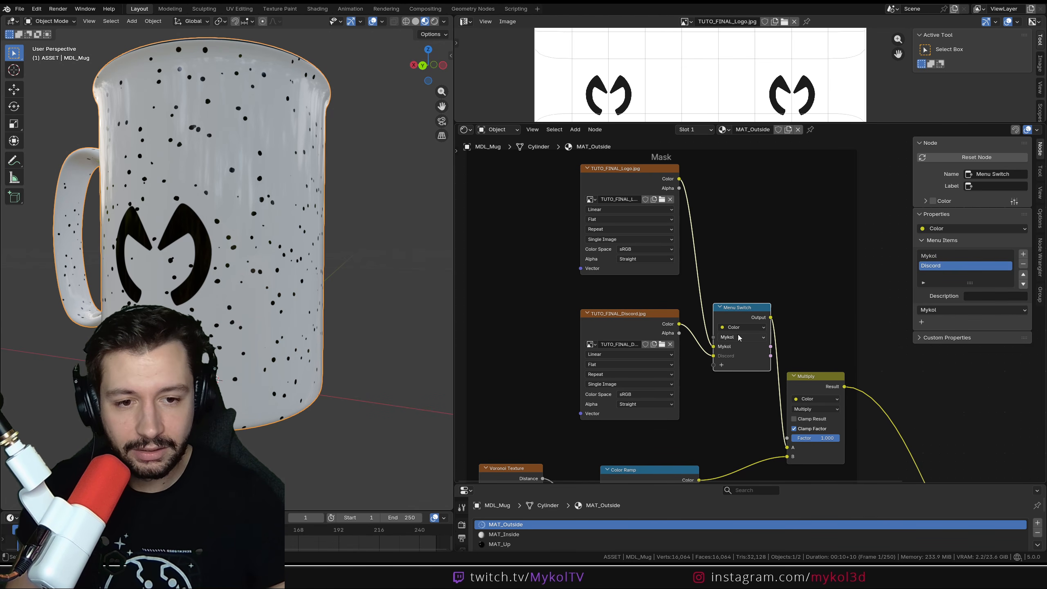
# Set the Menu Switch to Discord and back to Mykol to compare both designs on the mug
pyautogui.click(739, 338)
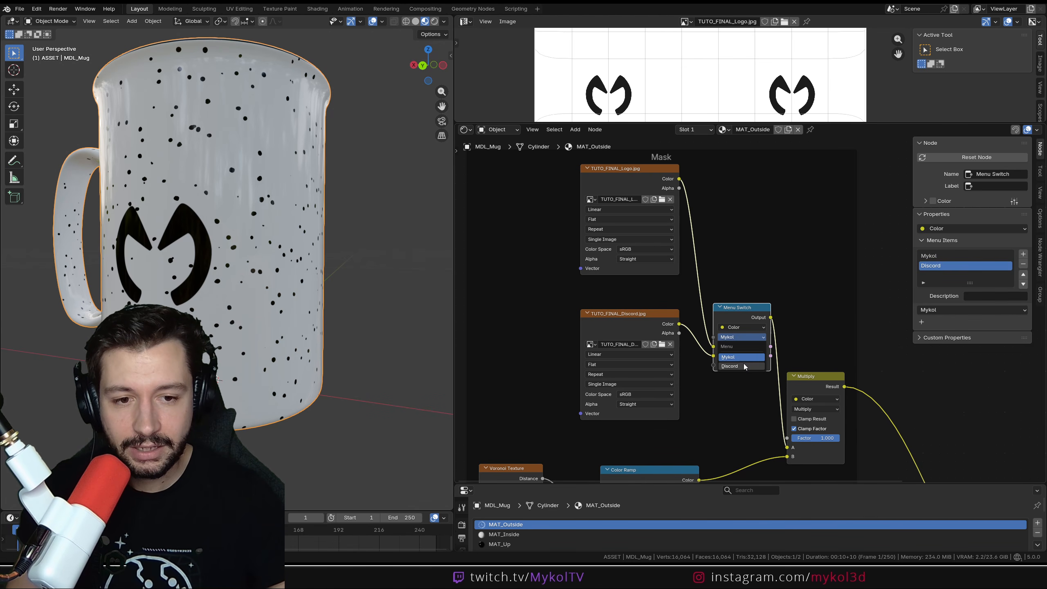
pyautogui.click(738, 366)
pyautogui.click(742, 337)
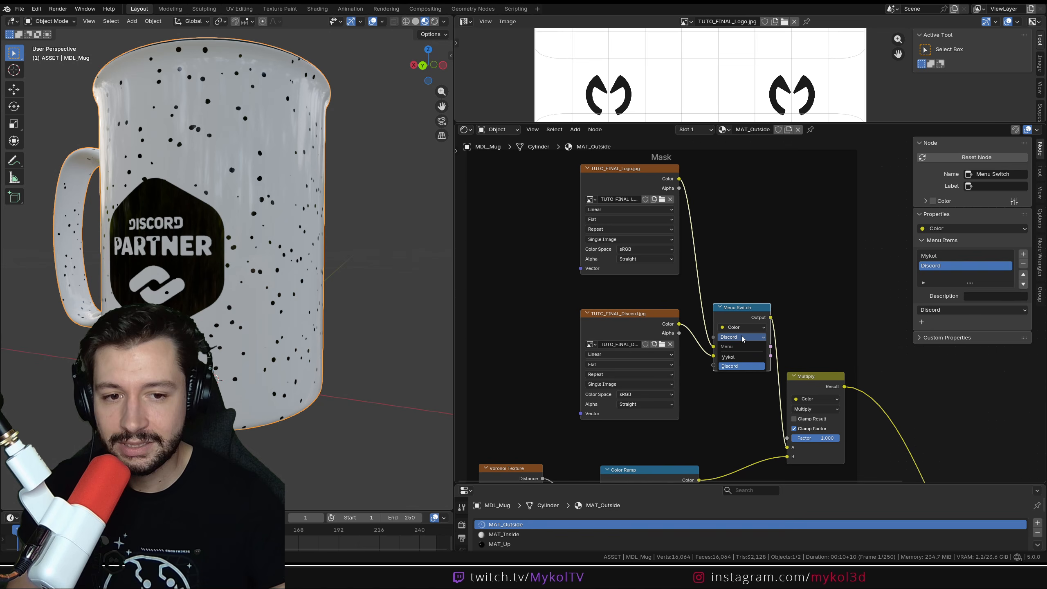
pyautogui.click(738, 357)
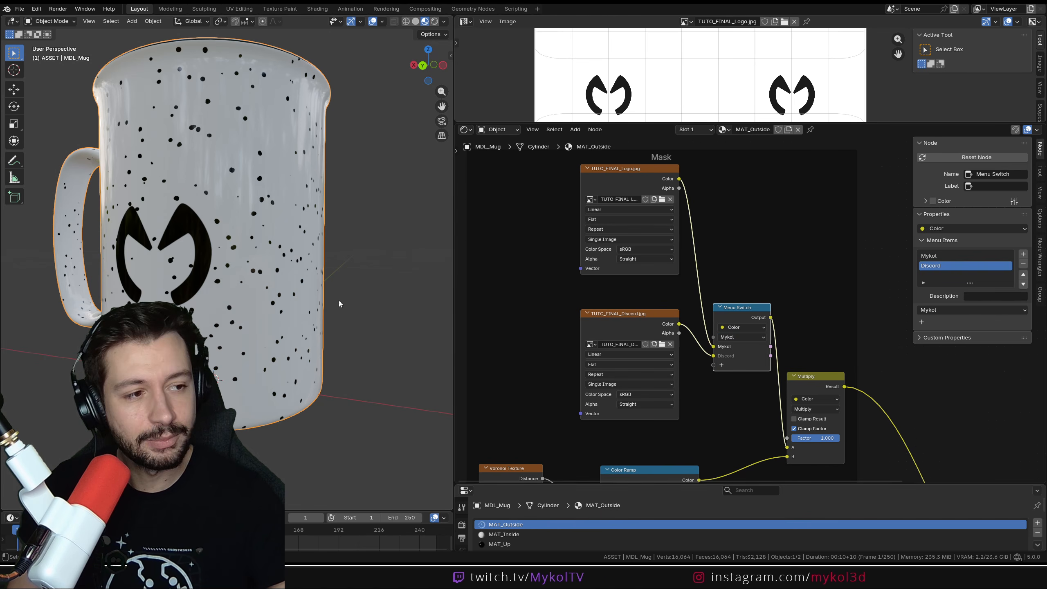
pyautogui.keyDown('shift'); pyautogui.moveTo(339, 304); pyautogui.dragTo(666, 378, button='middle'); pyautogui.keyUp('shift')
# Move the Discord and logo texture nodes farther from the Menu Switch, aligned one above the other in the Mask frame
pyautogui.moveTo(665, 323); pyautogui.dragTo(612, 321)
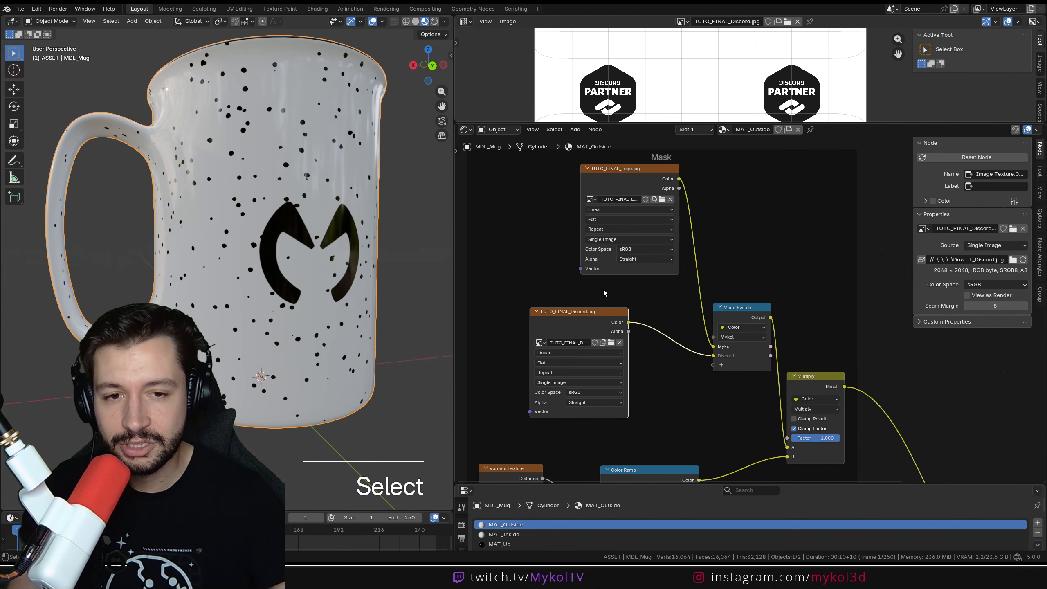
pyautogui.moveTo(630, 168); pyautogui.dragTo(579, 190)
pyautogui.scroll(-2, 673, 335)
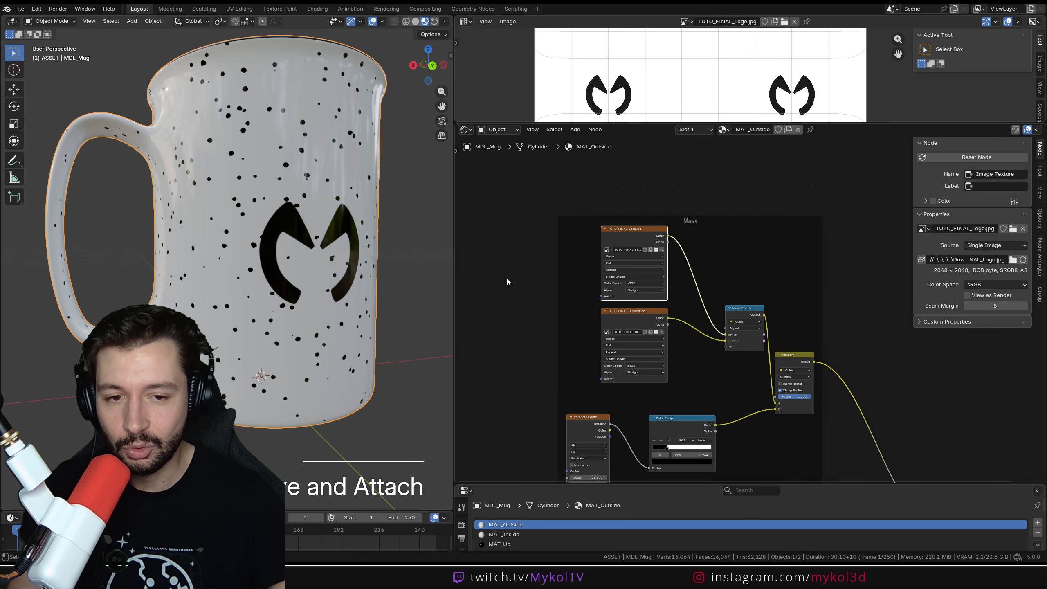
pyautogui.scroll(-2, 731, 305)
pyautogui.moveTo(707, 366); pyautogui.dragTo(655, 308, button='middle')
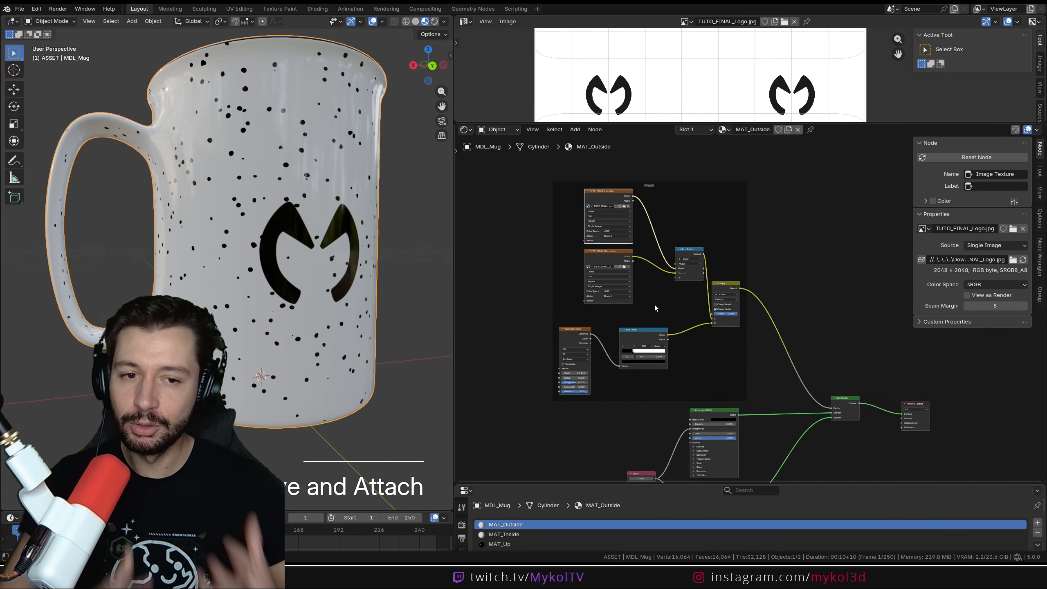
pyautogui.scroll(3, 742, 305)
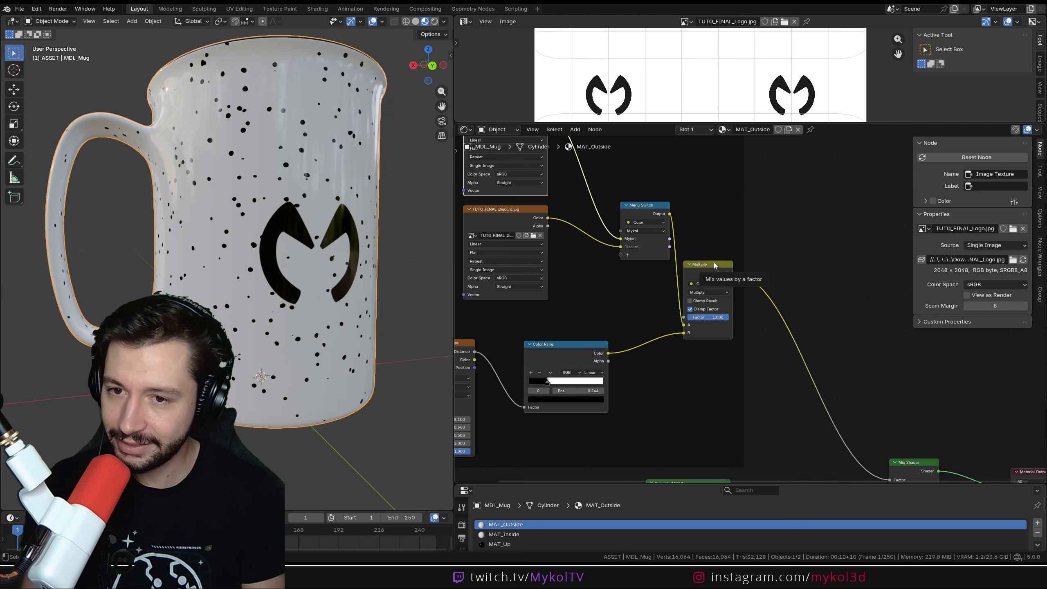
# Frame the whole MAT_Outside node tree and save the mug file
pyautogui.scroll(-3, 713, 262)
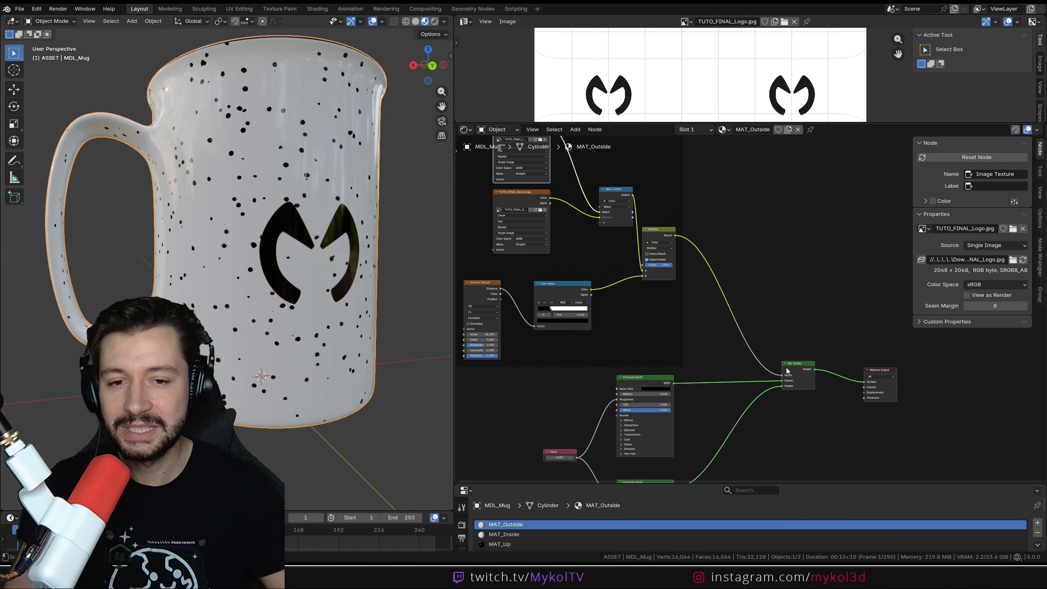
pyautogui.press('Home')
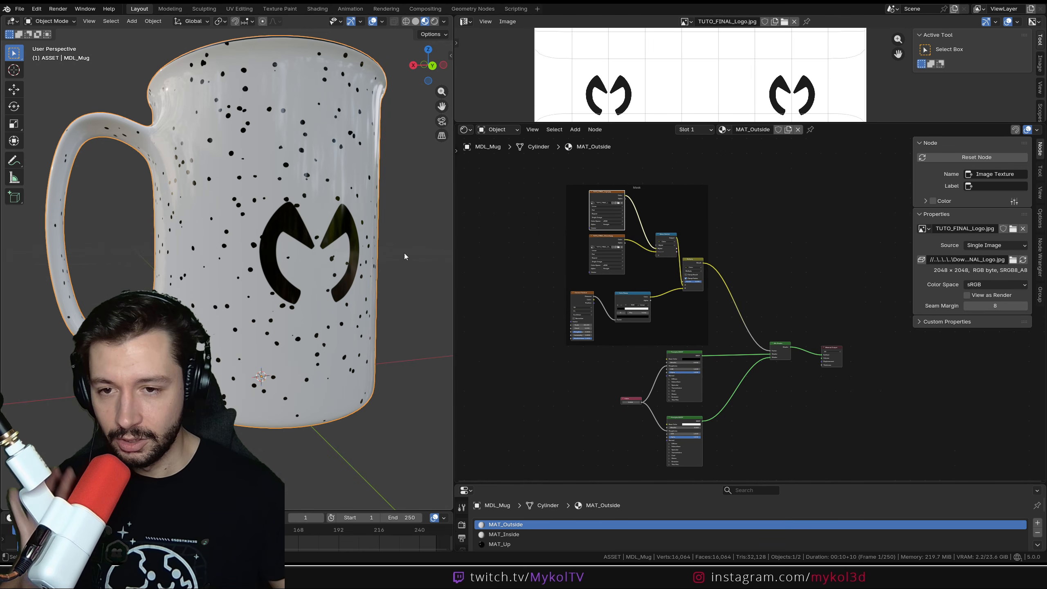
pyautogui.moveTo(371, 231); pyautogui.dragTo(314, 277, button='middle')
pyautogui.hotkey('ctrl', 's')
pyautogui.scroll(-6, 328, 285)
pyautogui.scroll(5, 314, 275)
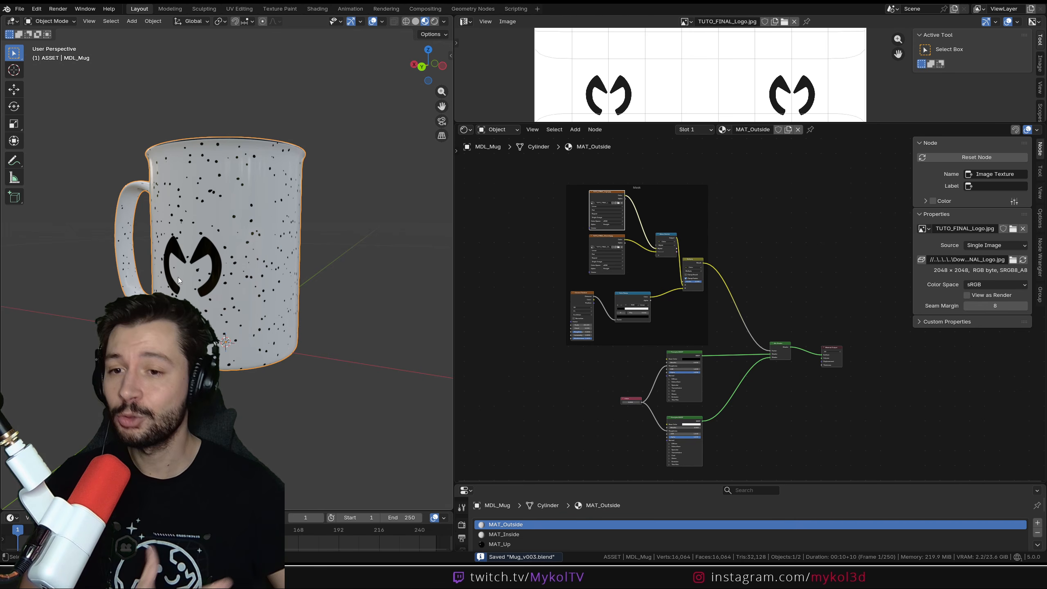
pyautogui.moveTo(178, 281); pyautogui.dragTo(256, 289, button='middle')
# Enlarge the image editor area so both logos in the texture fit above the node editor
pyautogui.moveTo(649, 124); pyautogui.dragTo(666, 264)
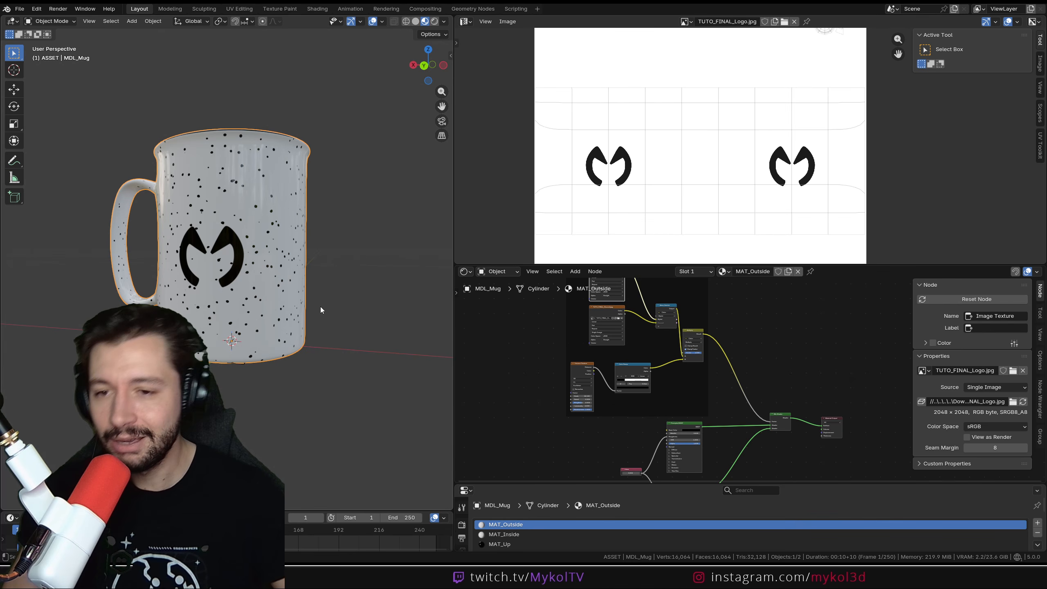
pyautogui.scroll(-3, 320, 307)
pyautogui.moveTo(691, 266); pyautogui.dragTo(690, 208)
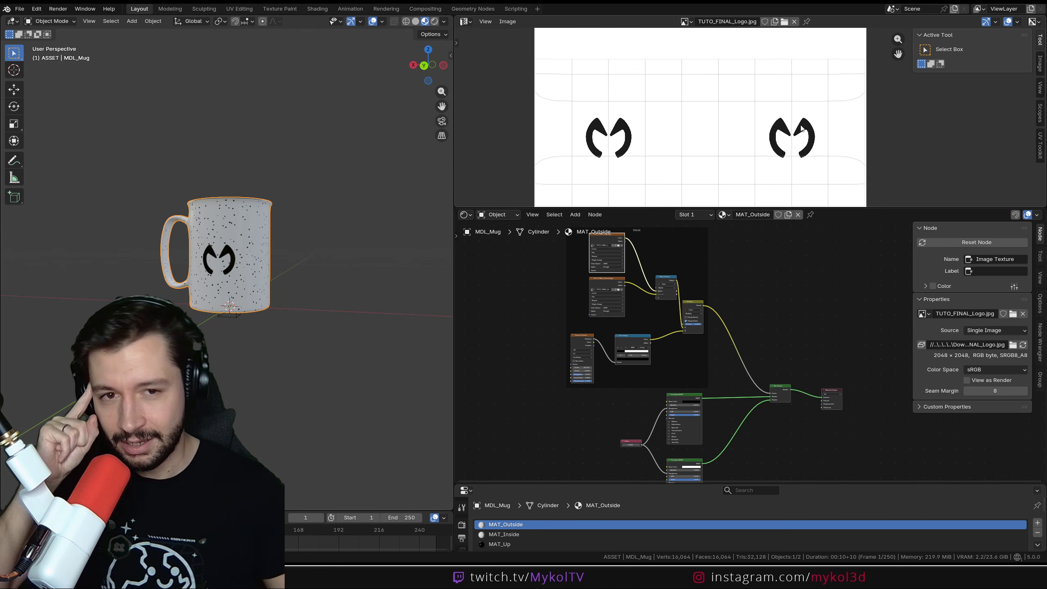
pyautogui.moveTo(680, 207); pyautogui.dragTo(676, 246)
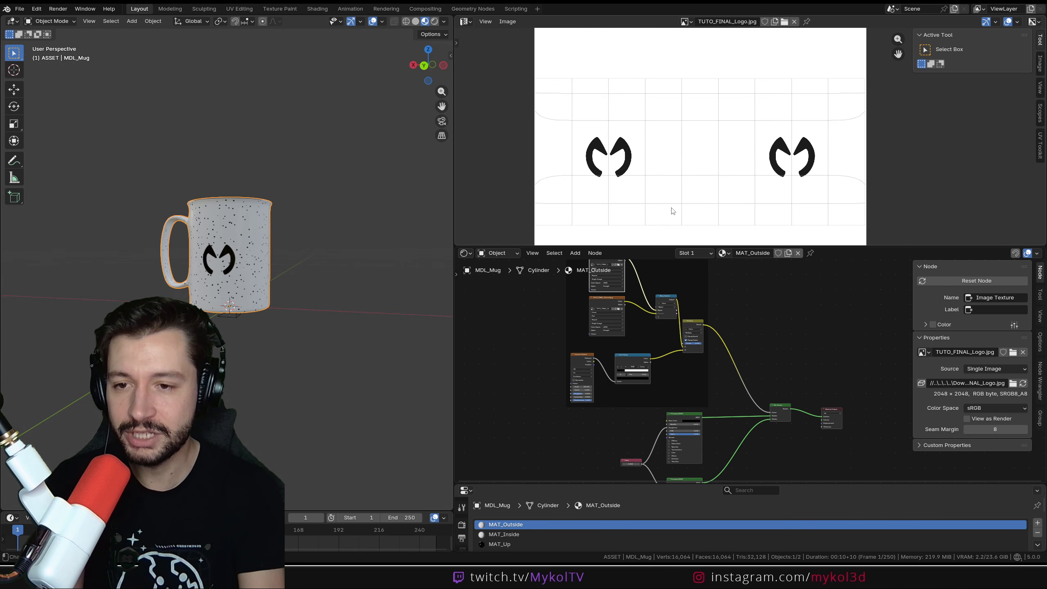
# Set the Menu Switch to Discord so the badge design shows on the mug
pyautogui.scroll(4, 344, 156)
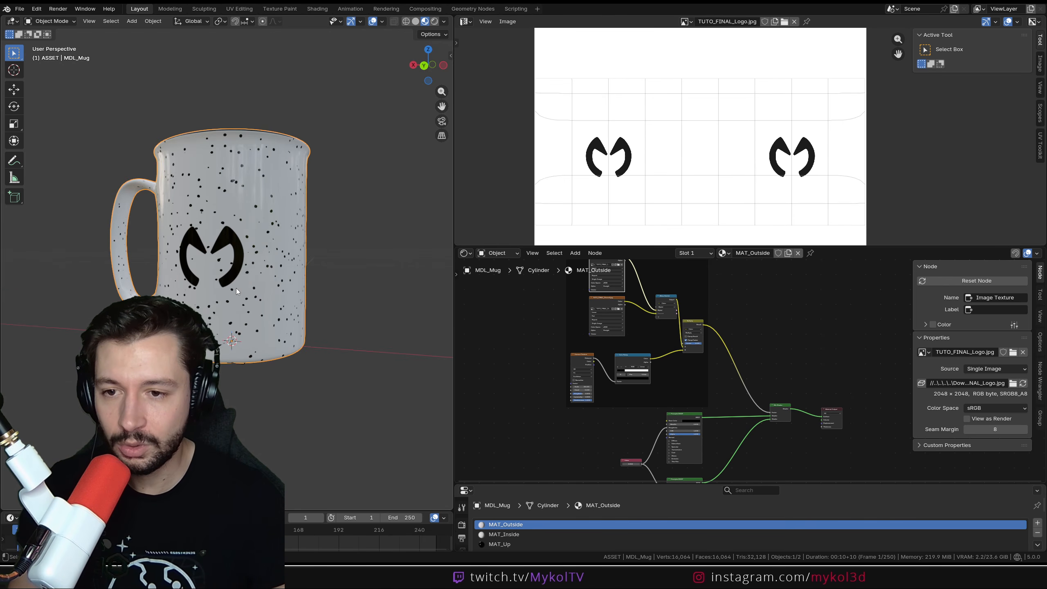
pyautogui.moveTo(344, 156); pyautogui.dragTo(366, 159, button='middle')
pyautogui.scroll(6, 672, 338)
pyautogui.moveTo(605, 314); pyautogui.dragTo(661, 326, button='middle')
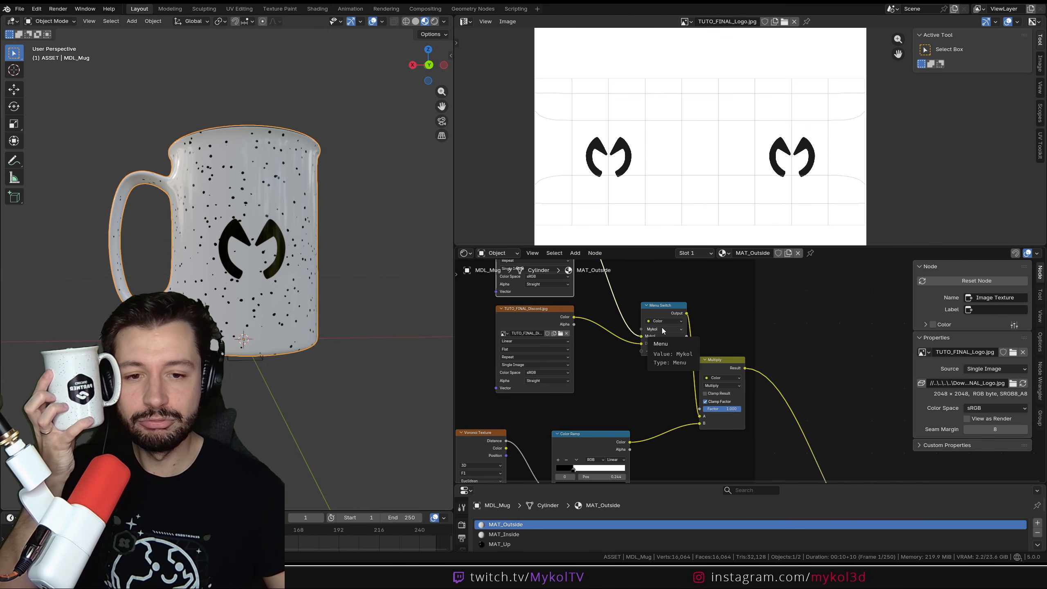
pyautogui.click(661, 329)
pyautogui.click(663, 351)
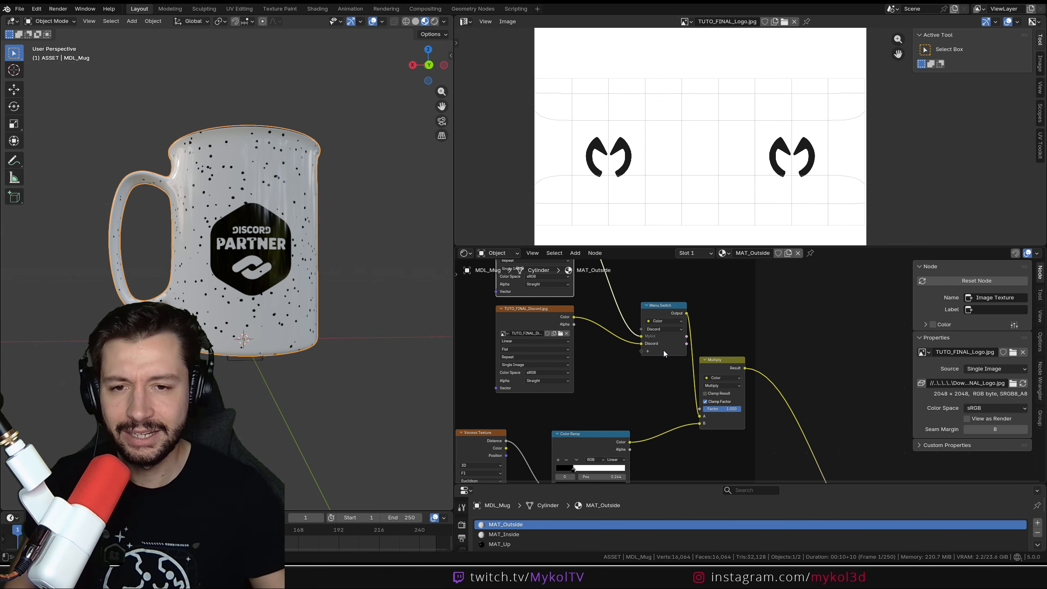
# Switch to Photopea, dismiss the ad-blocker notice and scale the second Discord badge around its centre to about 228 × 245 px
pyautogui.click(537, 548)
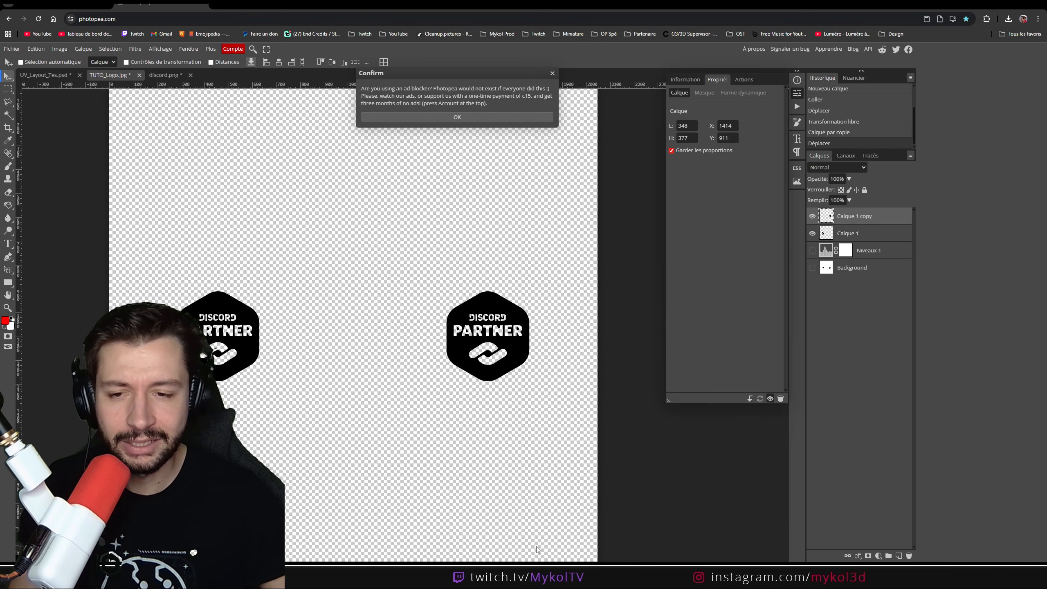
pyautogui.press('F11')
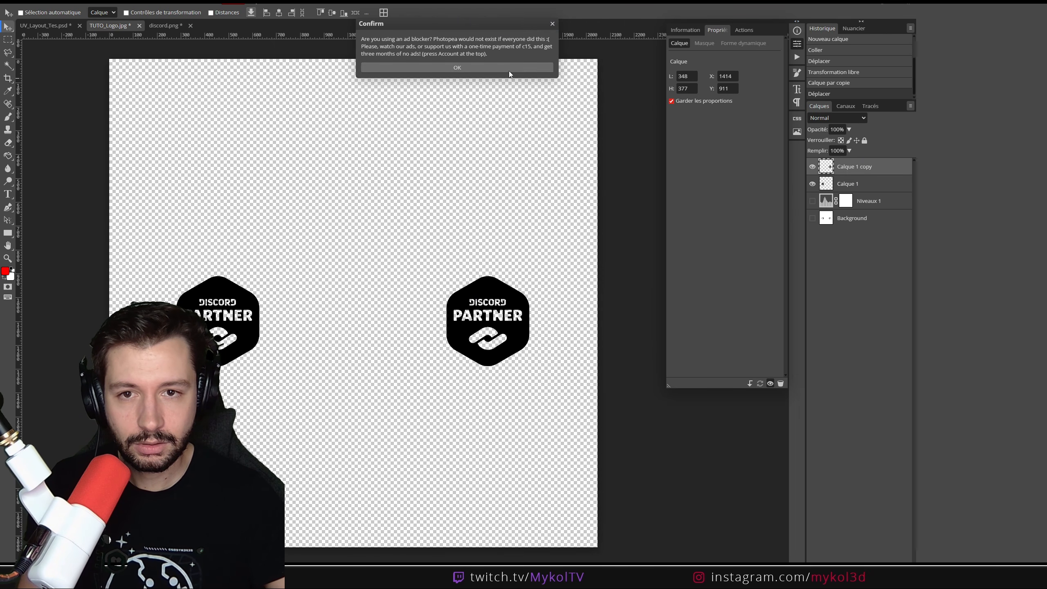
pyautogui.press('Return')
pyautogui.hotkey('ctrl', 't')
pyautogui.keyDown('ctrl'); pyautogui.keyDown('alt'); pyautogui.keyDown('shift'); pyautogui.moveTo(530, 278); pyautogui.dragTo(517, 293); pyautogui.keyUp('shift'); pyautogui.keyUp('alt'); pyautogui.keyUp('ctrl')
pyautogui.hotkey('ctrl', 'z')
pyautogui.hotkey('ctrl', 'z')
pyautogui.click(368, 13)
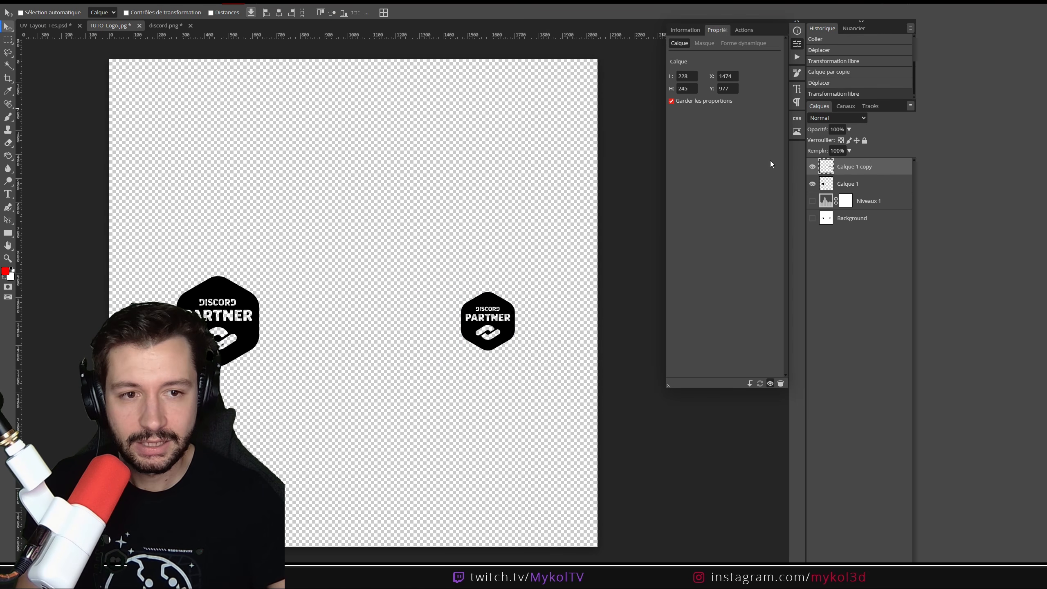
# Duplicate the reduced badge, move the copy horizontally to about X 349 in place of the large first badge, and hide Calque 1
pyautogui.click(849, 186)
pyautogui.click(863, 169)
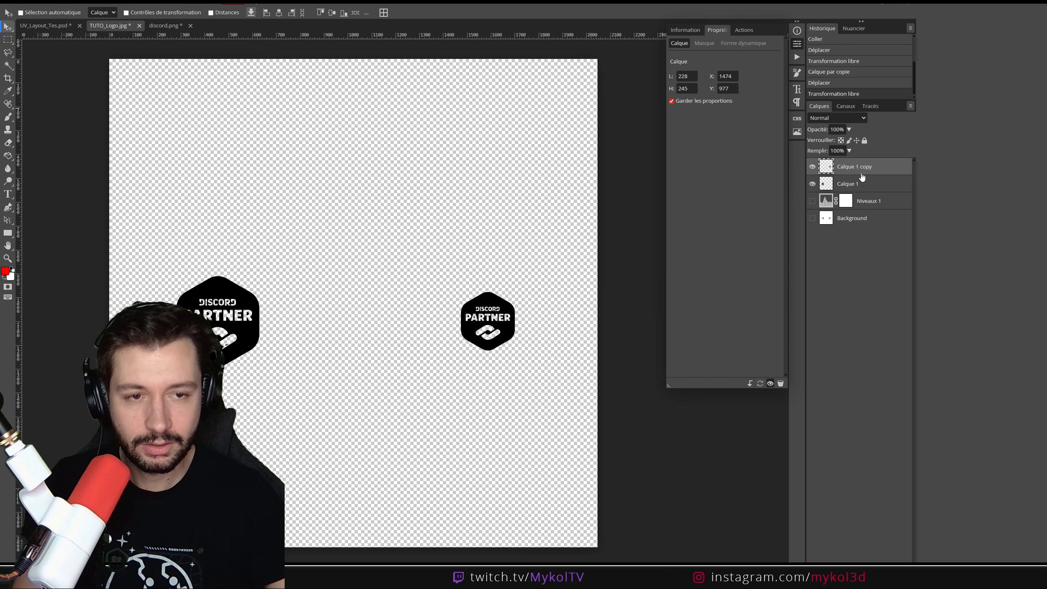
pyautogui.hotkey('ctrl', 'j')
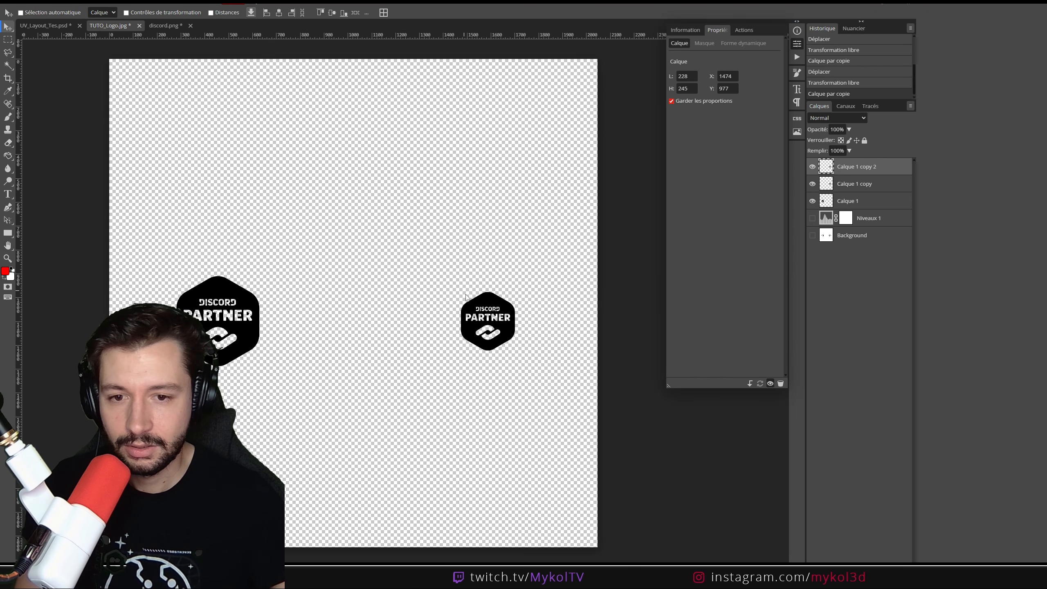
pyautogui.moveTo(466, 297); pyautogui.dragTo(219, 328)
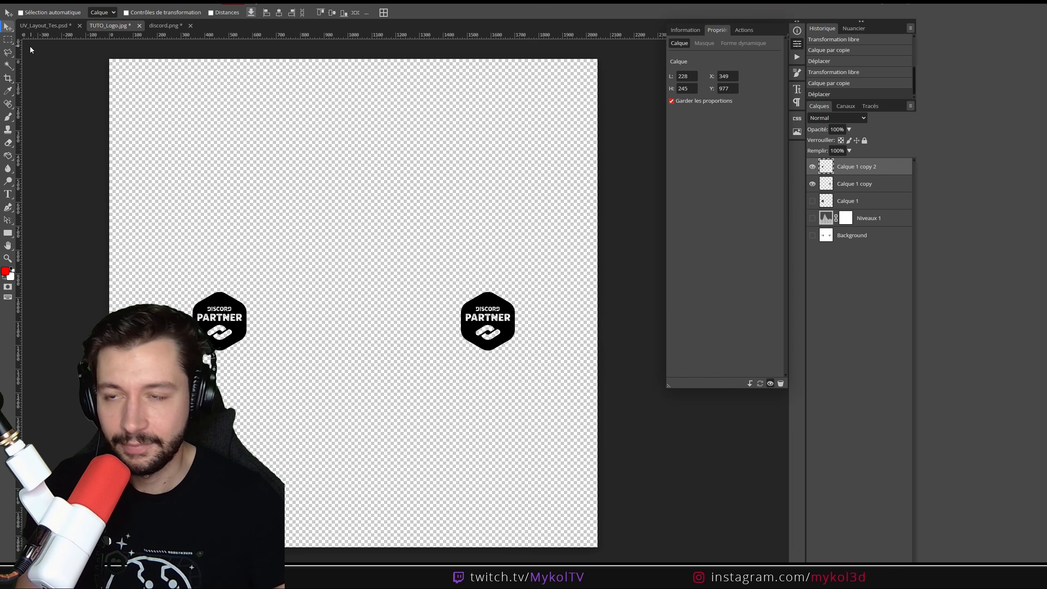
# Export the artwork as a JPG named TUTO_Logo_BLA
pyautogui.click(6, 1)
pyautogui.moveTo(41, 122)
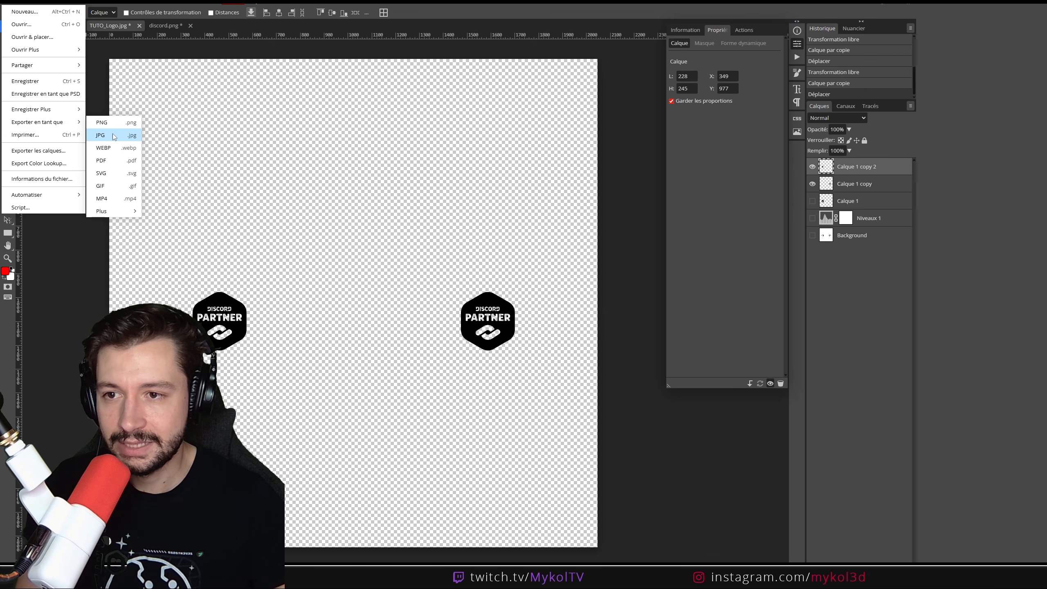
pyautogui.click(111, 135)
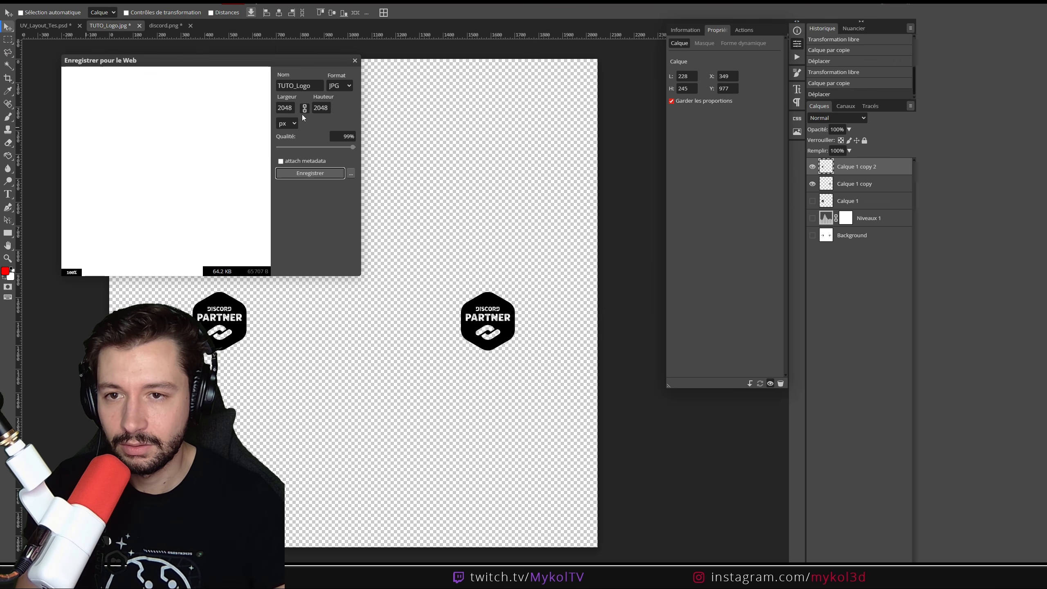
pyautogui.write('_BLA')
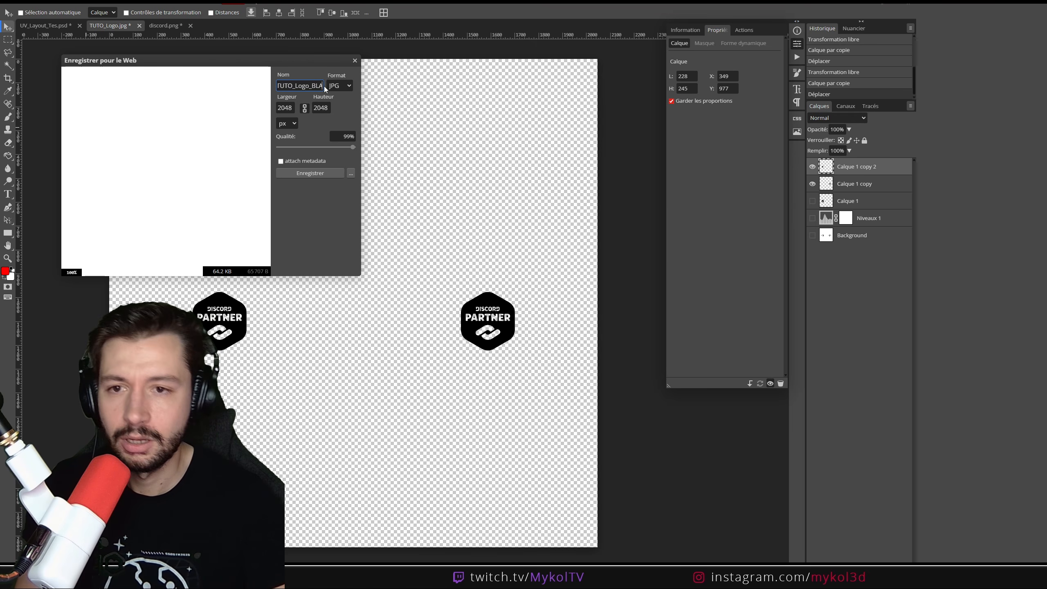
pyautogui.click(317, 175)
pyautogui.press('Escape')
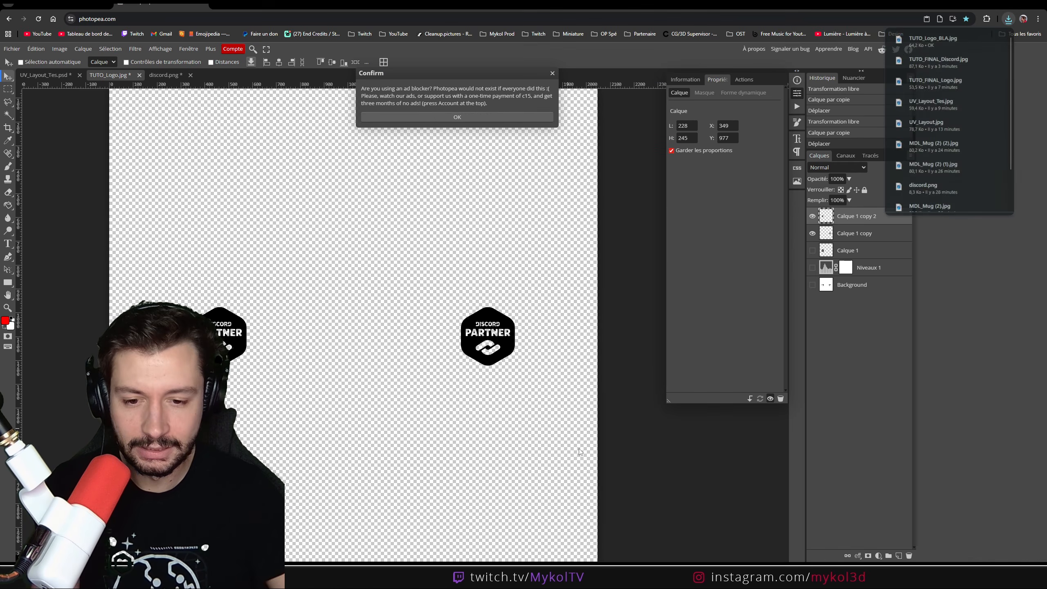
# Switch back to the Blender mug file and load TUTO_Logo_BLA.jpg into the Discord image texture node
pyautogui.moveTo(632, 575)
pyautogui.click(676, 539)
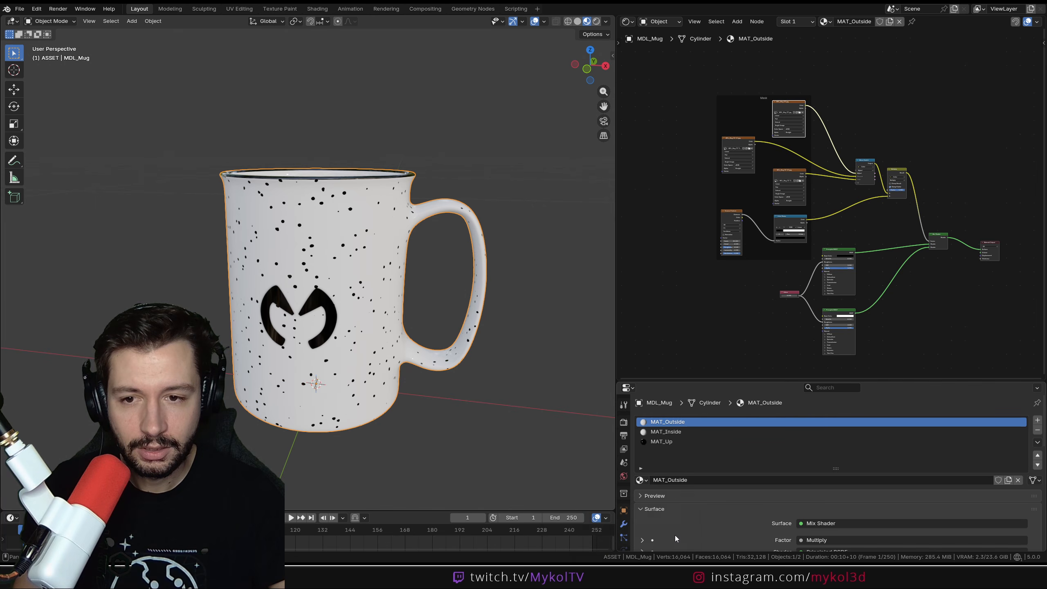
pyautogui.moveTo(632, 575)
pyautogui.click(589, 538)
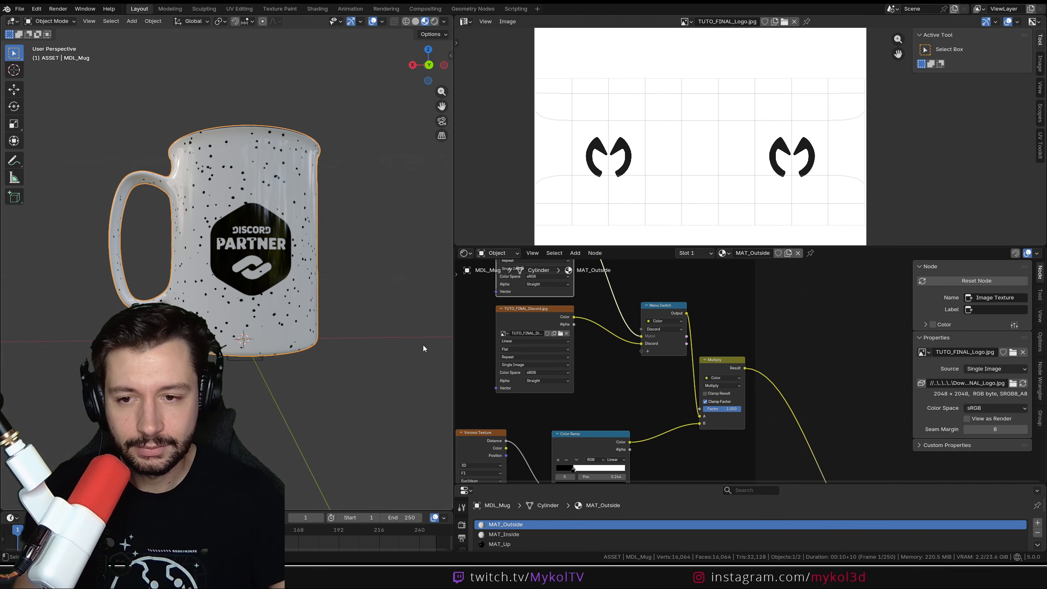
pyautogui.moveTo(591, 307); pyautogui.dragTo(680, 397, button='middle')
pyautogui.scroll(1, 681, 397)
pyautogui.moveTo(607, 347); pyautogui.dragTo(608, 261, button='middle')
pyautogui.click(618, 316)
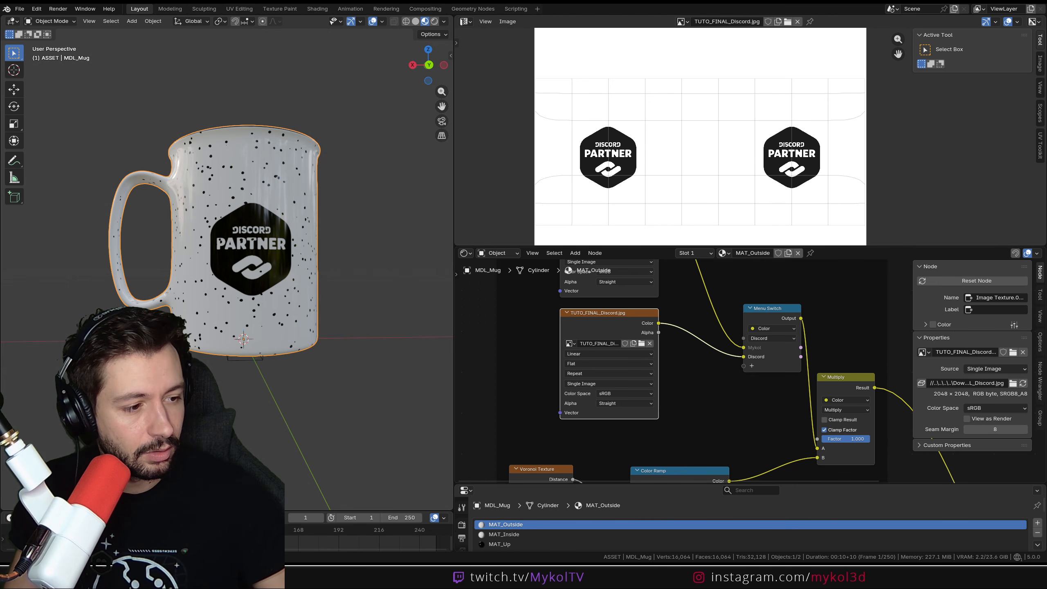
pyautogui.click(797, 358)
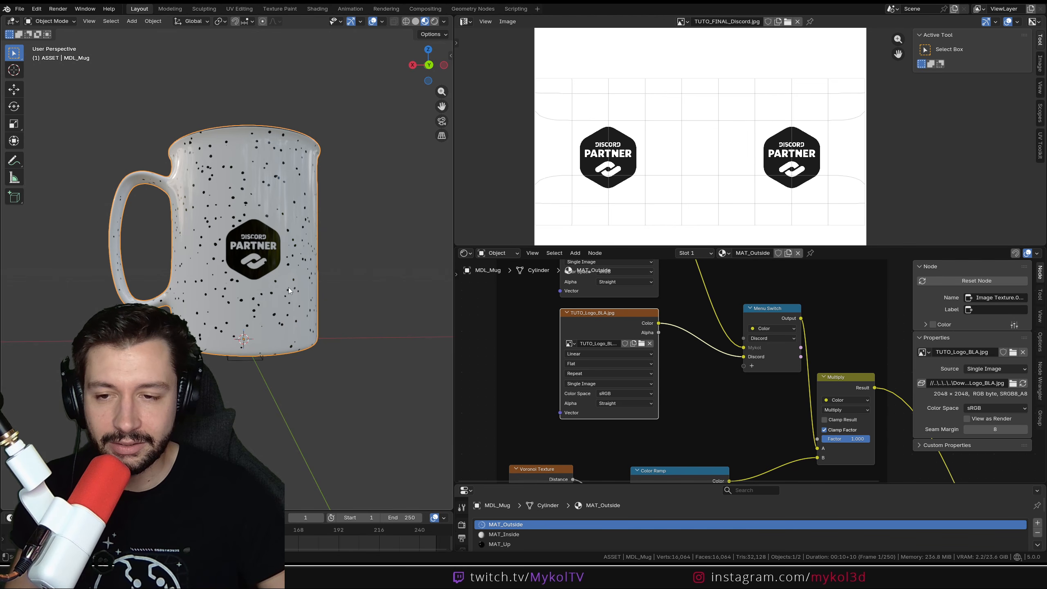
# Check the reduced badge on the mug, then restore TUTO_FINAL_Discord.jpg in the texture node and inspect the mug again
pyautogui.moveTo(335, 287); pyautogui.dragTo(271, 294, button='middle')
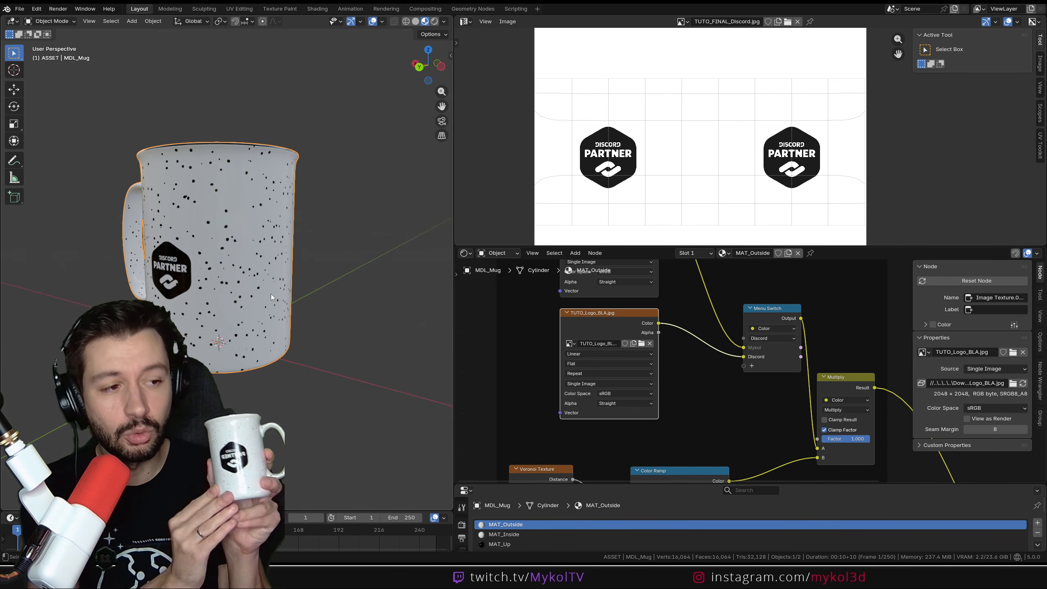
pyautogui.scroll(-3, 248, 287)
pyautogui.moveTo(248, 287); pyautogui.dragTo(395, 309, button='middle')
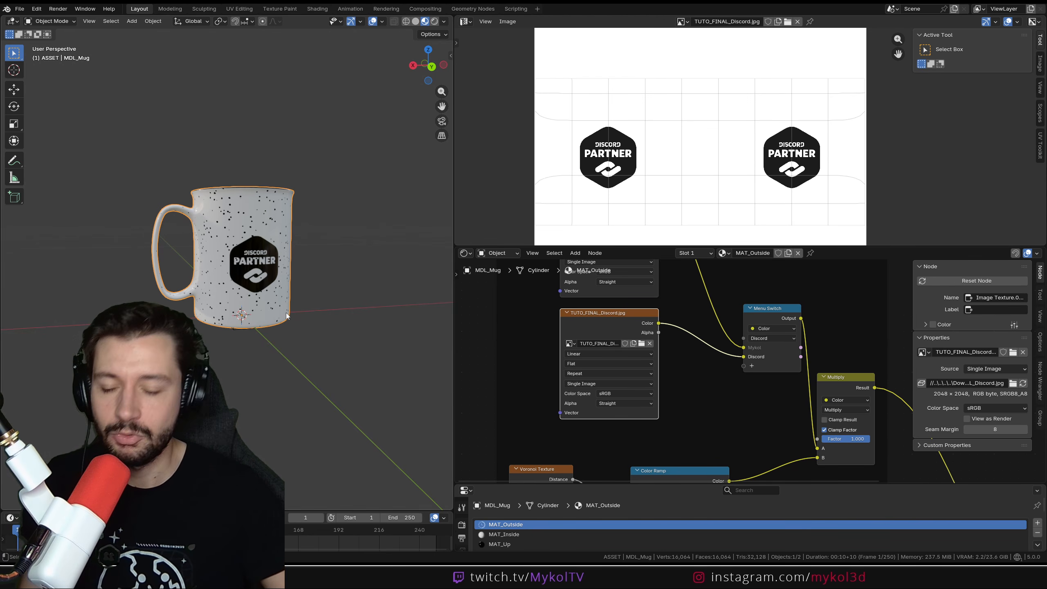
pyautogui.moveTo(287, 313); pyautogui.dragTo(239, 308, button='middle')
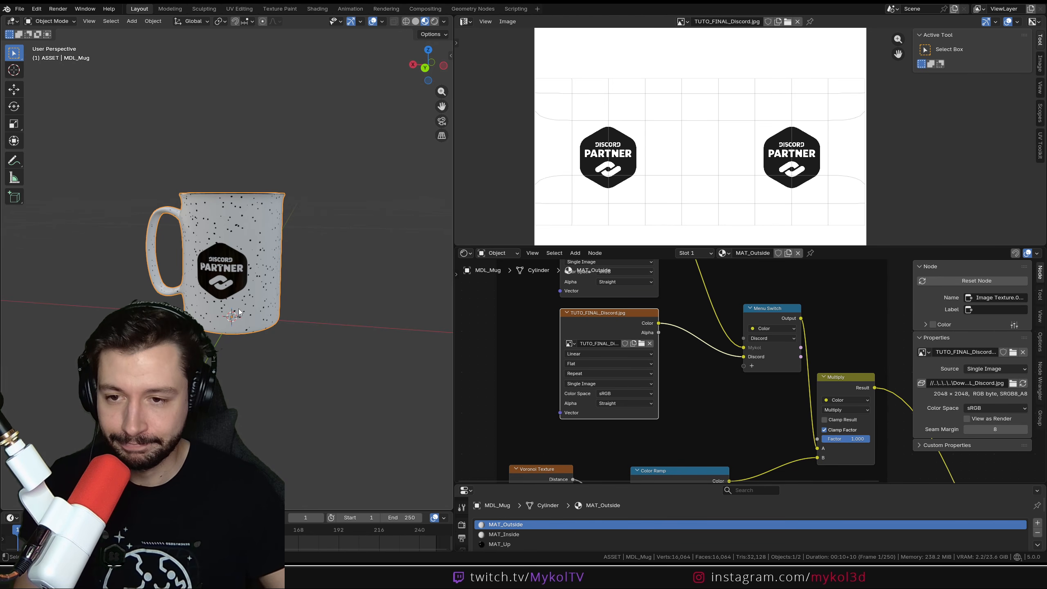
# Enlarge the node editor area to show the Mask frame nodes and their link to the Mix Shader
pyautogui.moveTo(703, 247); pyautogui.dragTo(701, 166)
pyautogui.scroll(-2, 712, 337)
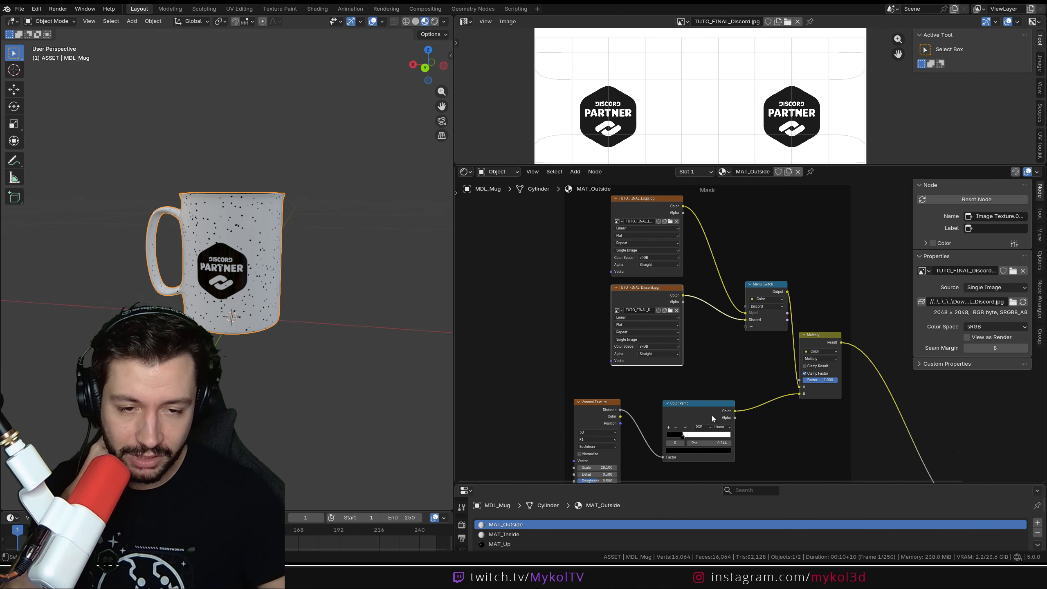
pyautogui.moveTo(711, 415); pyautogui.dragTo(665, 372, button='middle')
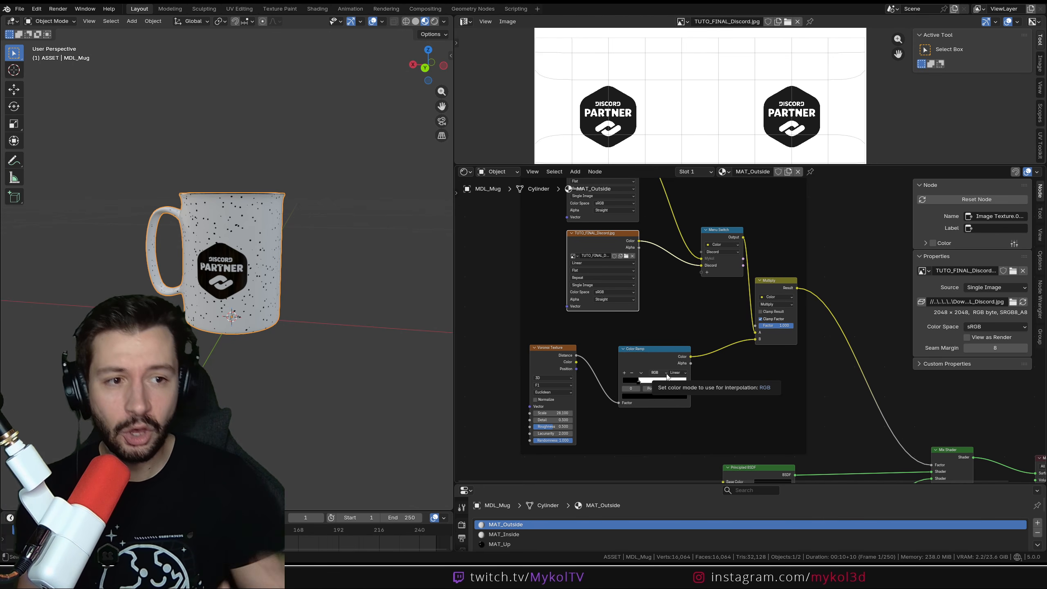
# Show the UV Toolkit tools in the image editor and look through the transform, unwrap, align and arrange options
pyautogui.click(1039, 147)
pyautogui.scroll(-3, 943, 94)
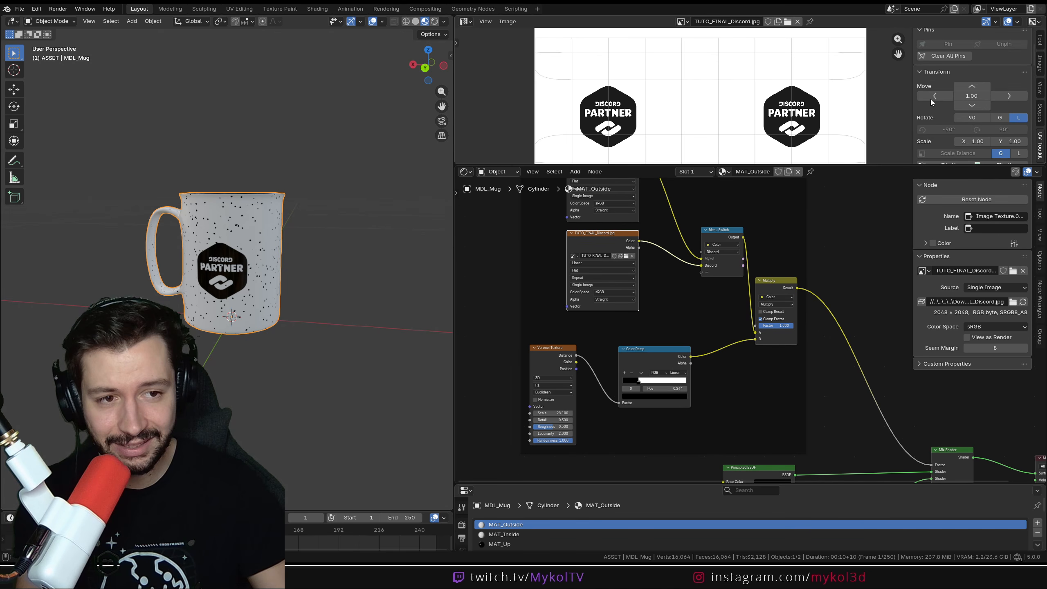
pyautogui.scroll(-4, 950, 119)
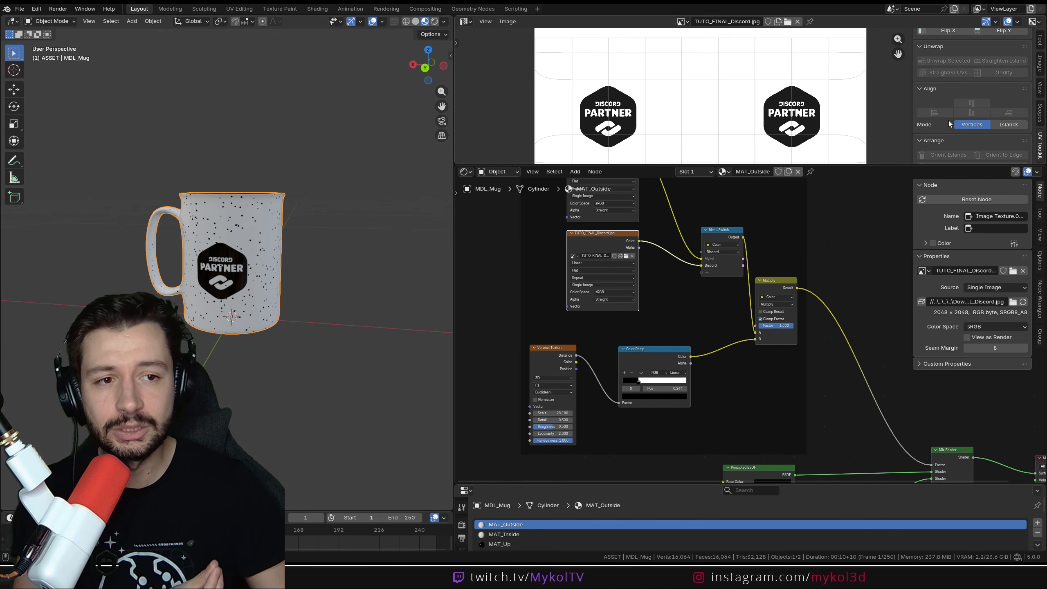